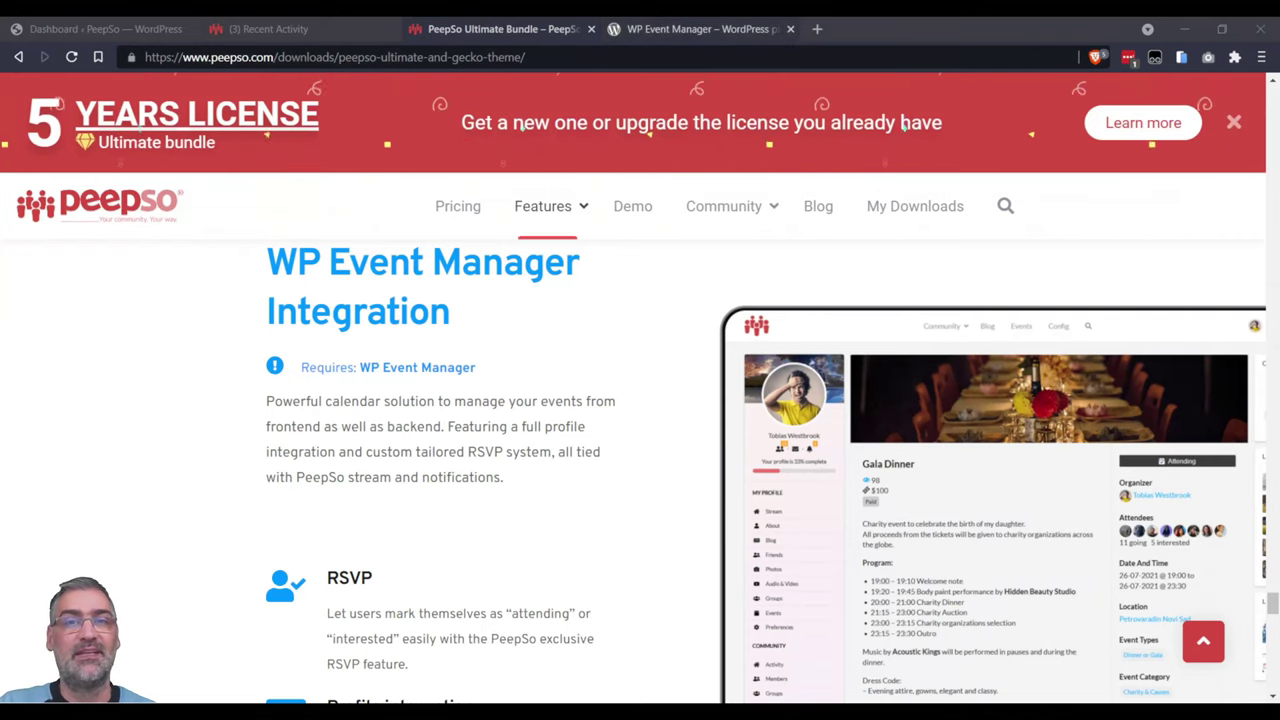
Step: Look at the WP Event Manager plugin page on WordPress.org, then return to the integration's description on the PeepSo site
{"action": "left_click", "coordinate": [693, 31]}
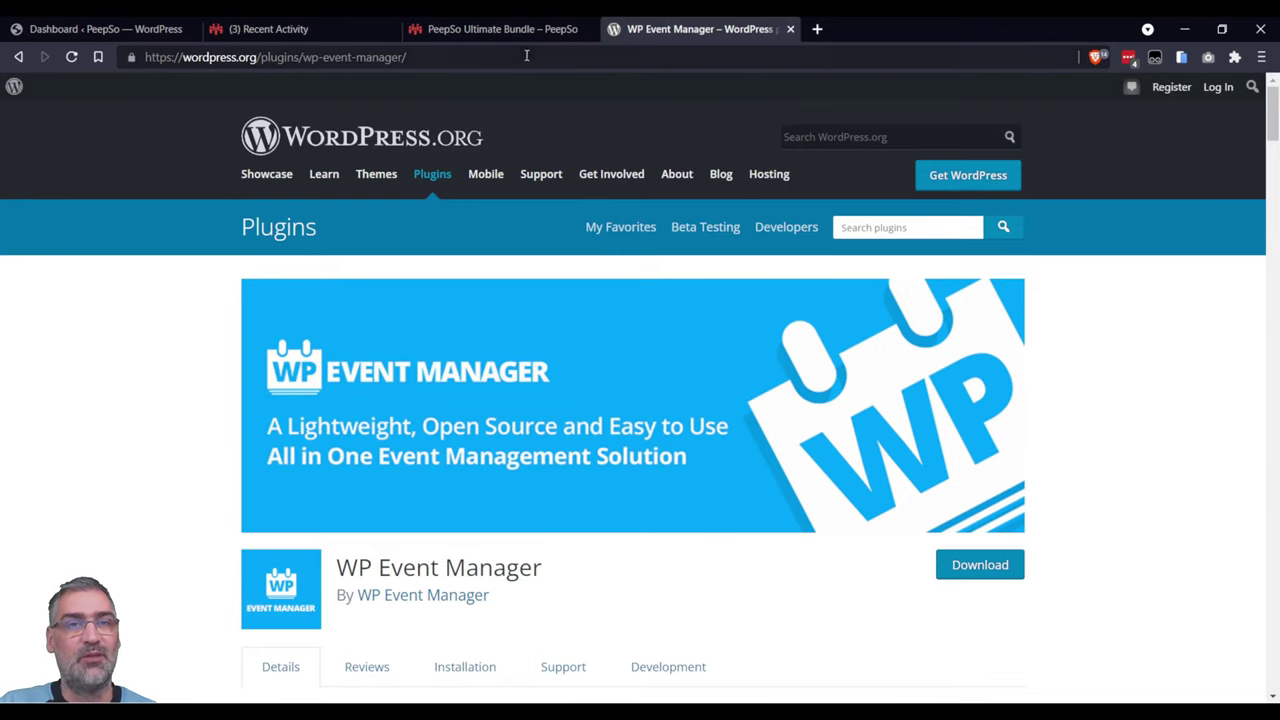
{"action": "left_click", "coordinate": [505, 29]}
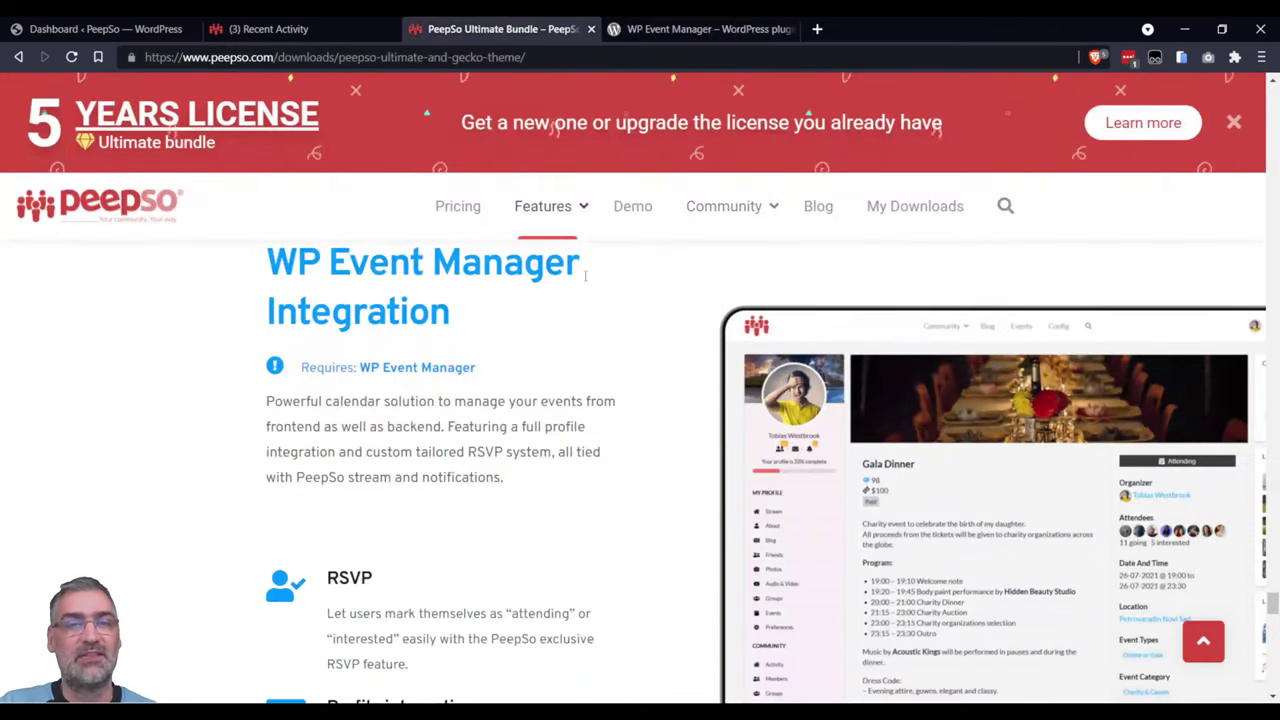
{"action": "left_click", "coordinate": [103, 31]}
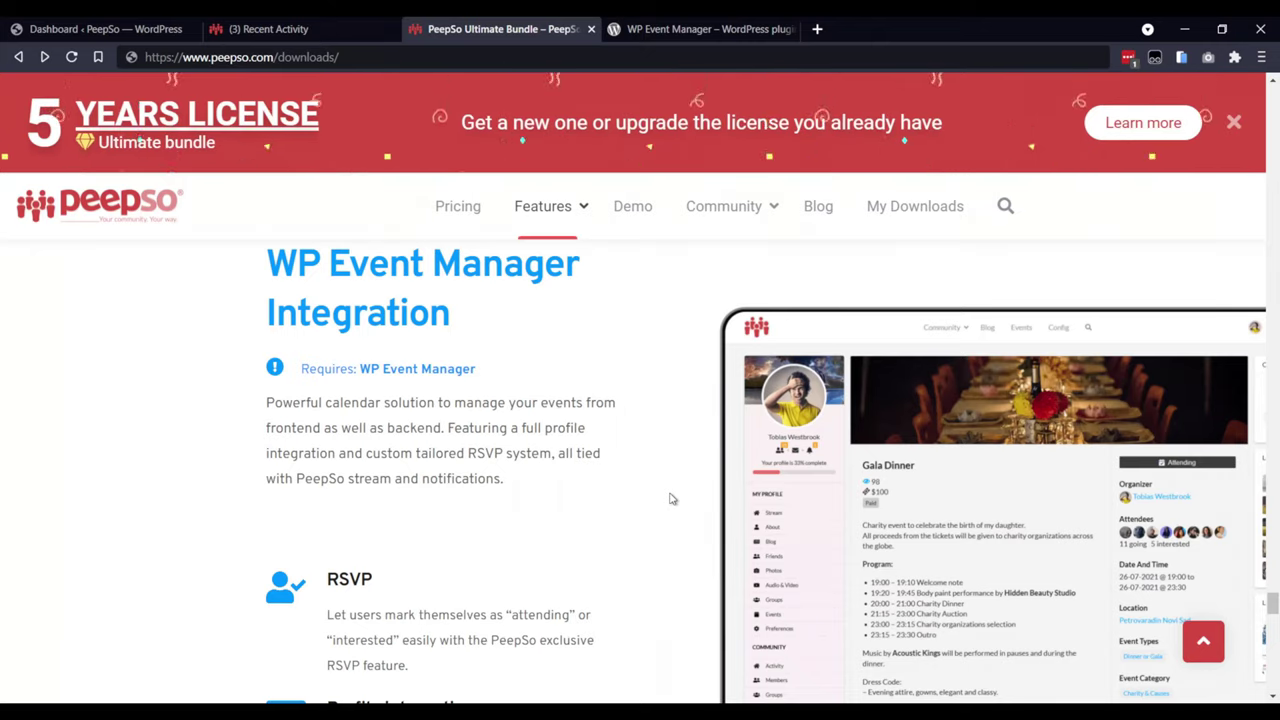
Step: Open the PeepSo pricing page and examine the bundle comparison table, including which bundles cover the WP Event Manager integration
{"action": "left_click", "coordinate": [452, 206]}
{"action": "mouse_move", "coordinate": [504, 233]}
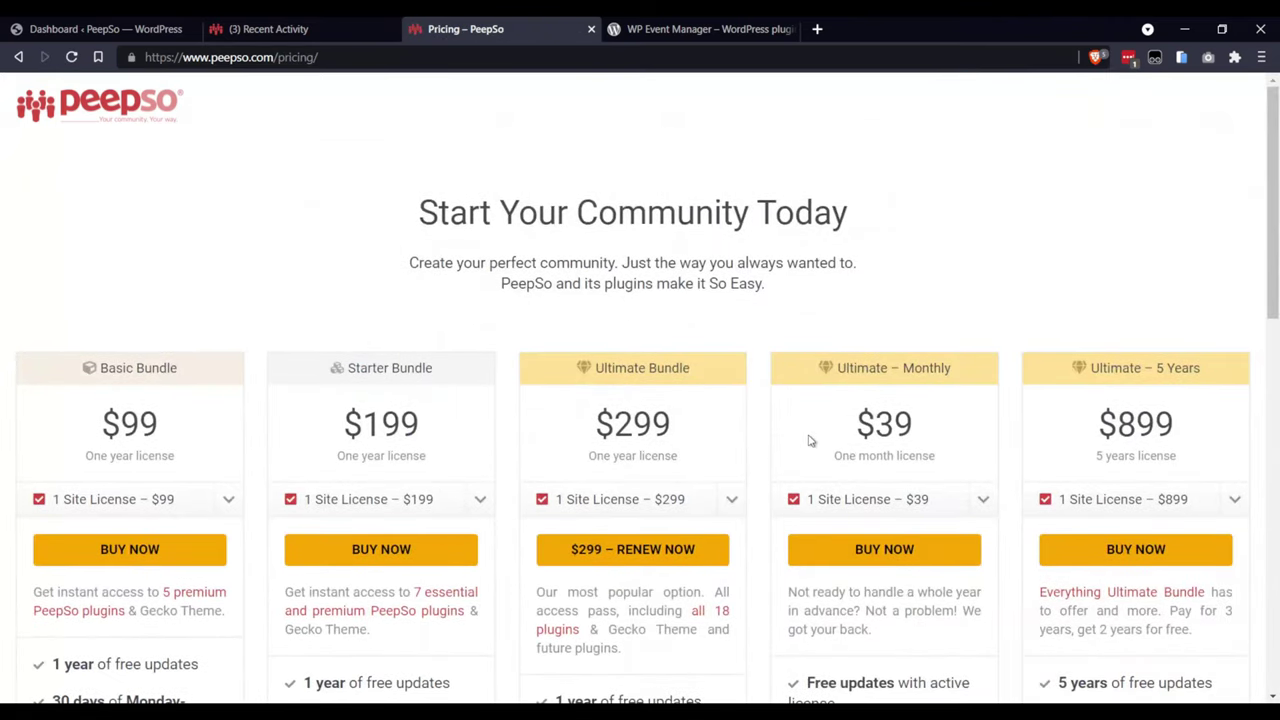
{"action": "scroll", "coordinate": [810, 440], "scroll_direction": "down", "scroll_amount": 1}
{"action": "left_click", "coordinate": [708, 530]}
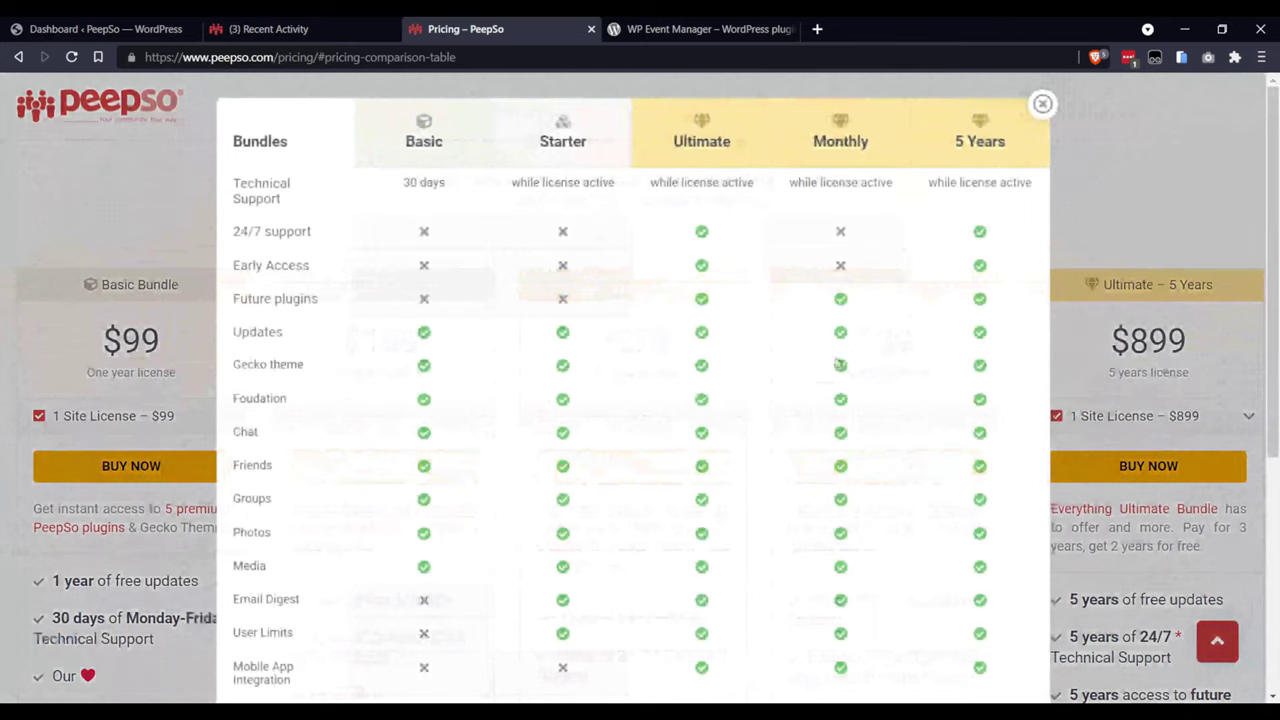
{"action": "left_click", "coordinate": [1043, 105]}
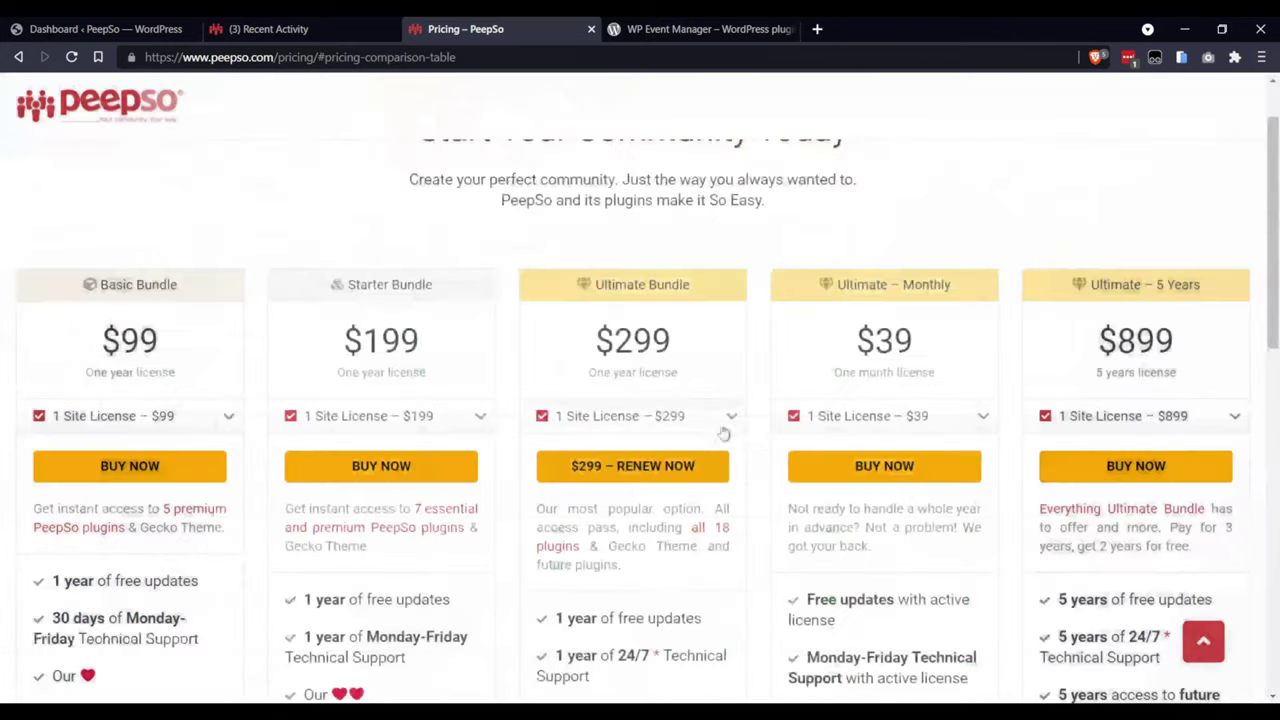
{"action": "left_click", "coordinate": [706, 535]}
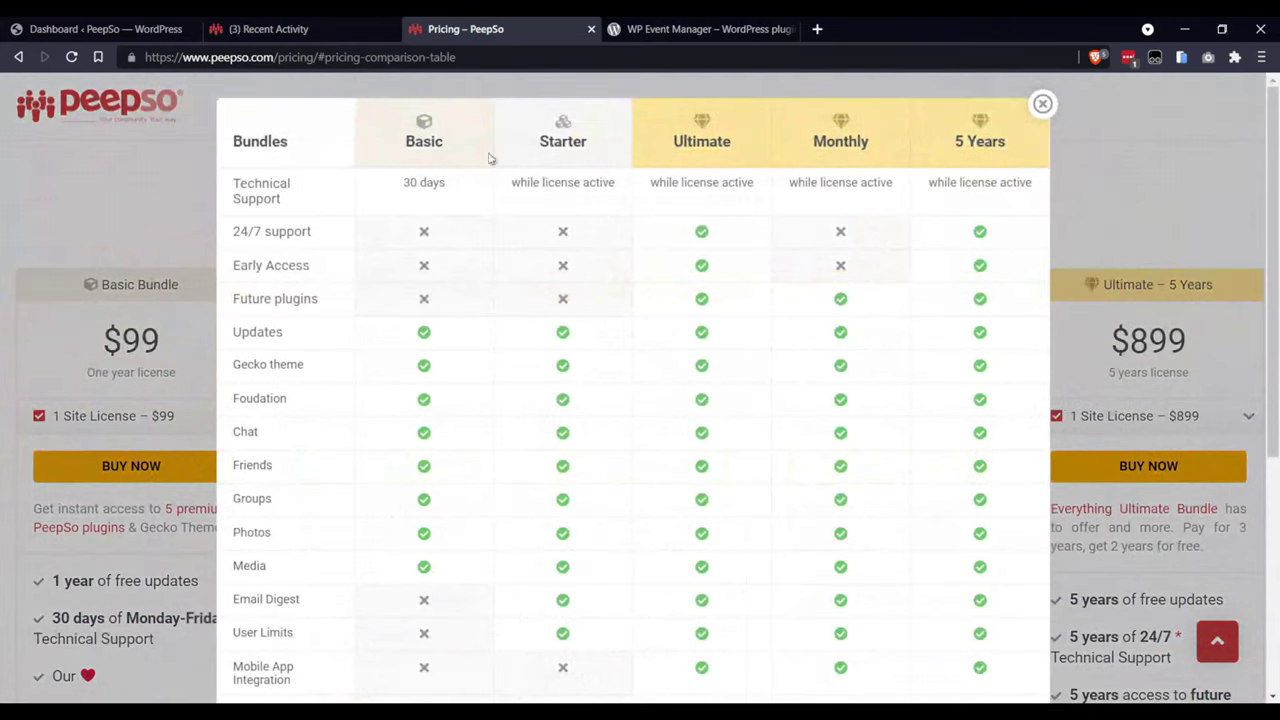
{"action": "scroll", "coordinate": [666, 472], "scroll_direction": "down", "scroll_amount": 4}
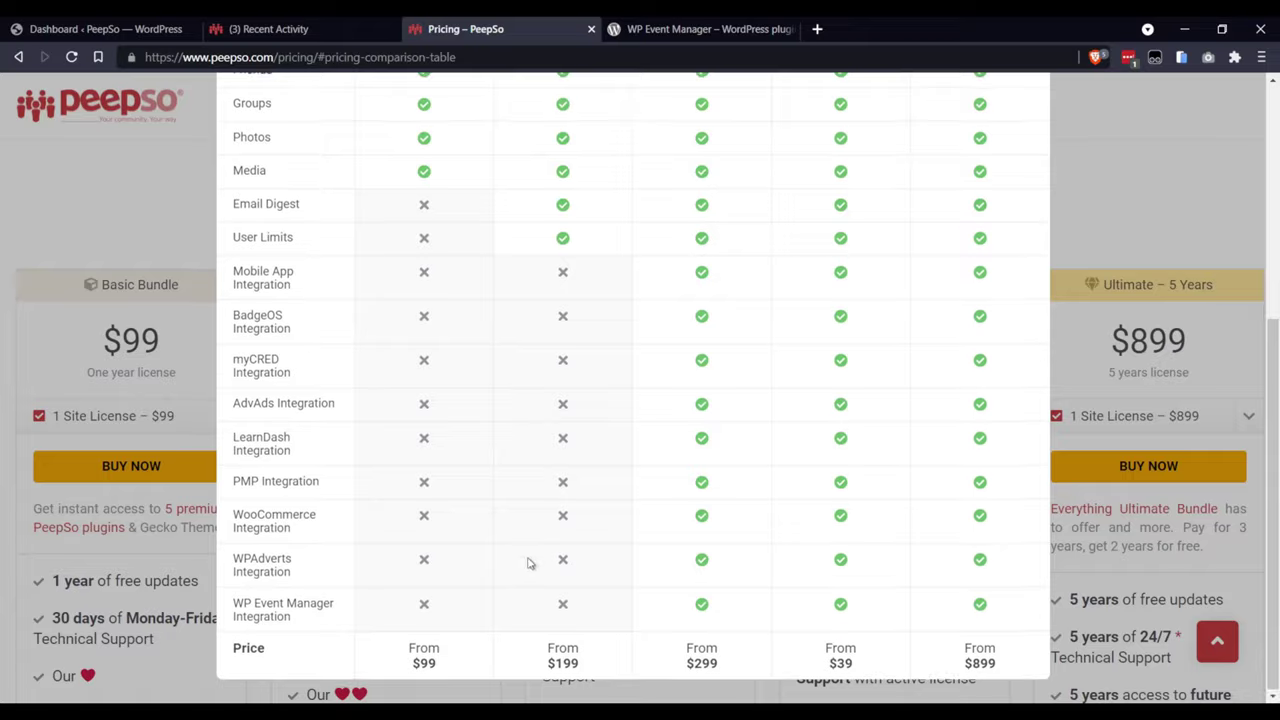
{"action": "scroll", "coordinate": [528, 563], "scroll_direction": "up", "scroll_amount": 5}
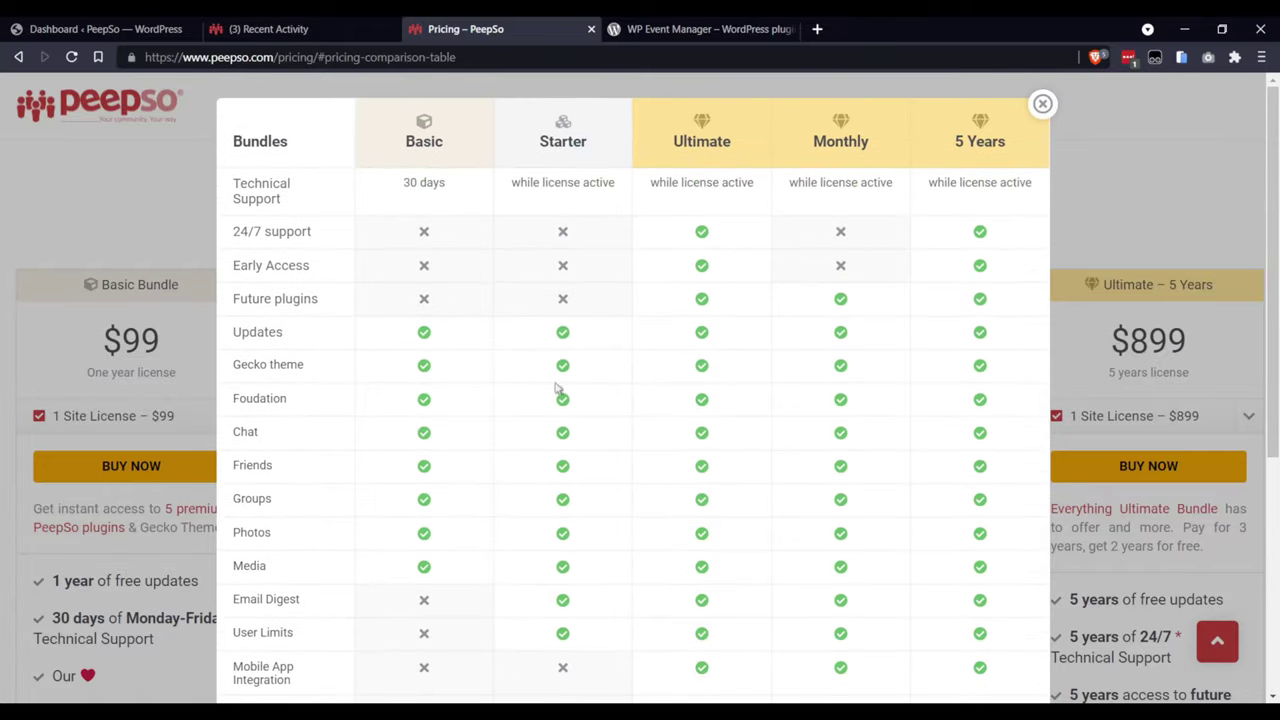
{"action": "scroll", "coordinate": [545, 498], "scroll_direction": "down", "scroll_amount": 4}
{"action": "scroll", "coordinate": [815, 378], "scroll_direction": "up", "scroll_amount": 5}
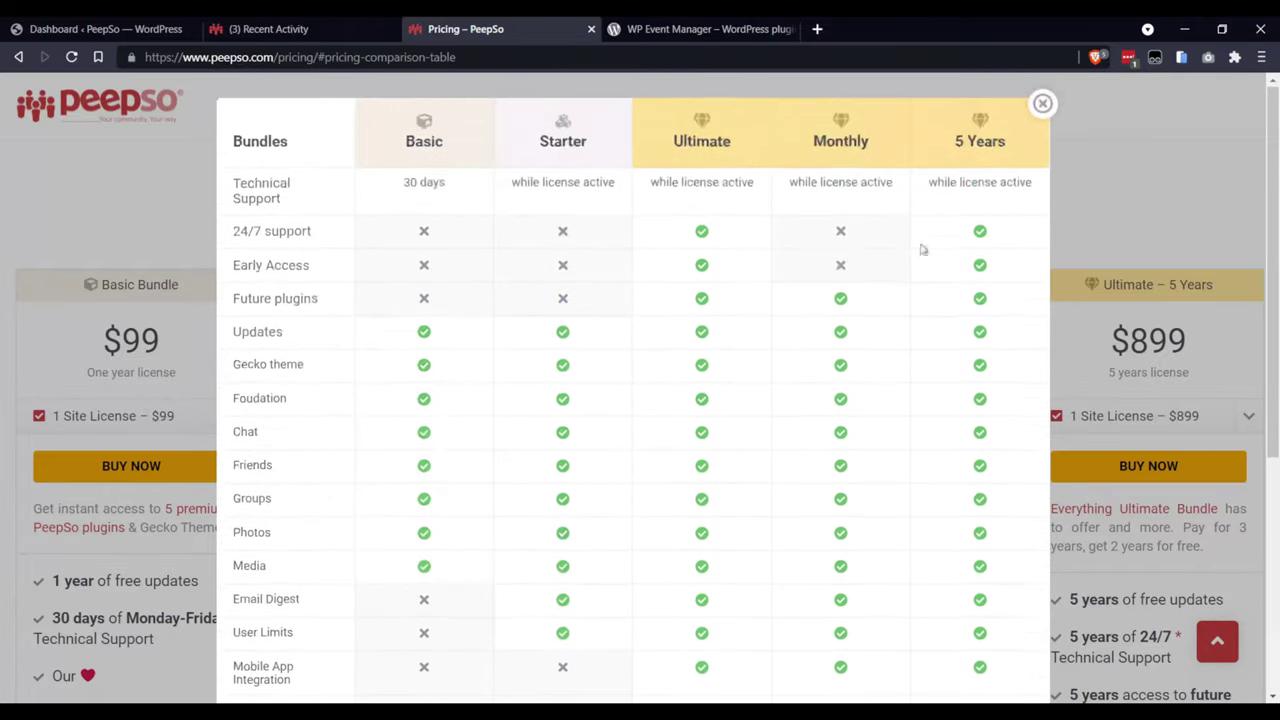
{"action": "left_click", "coordinate": [1043, 105]}
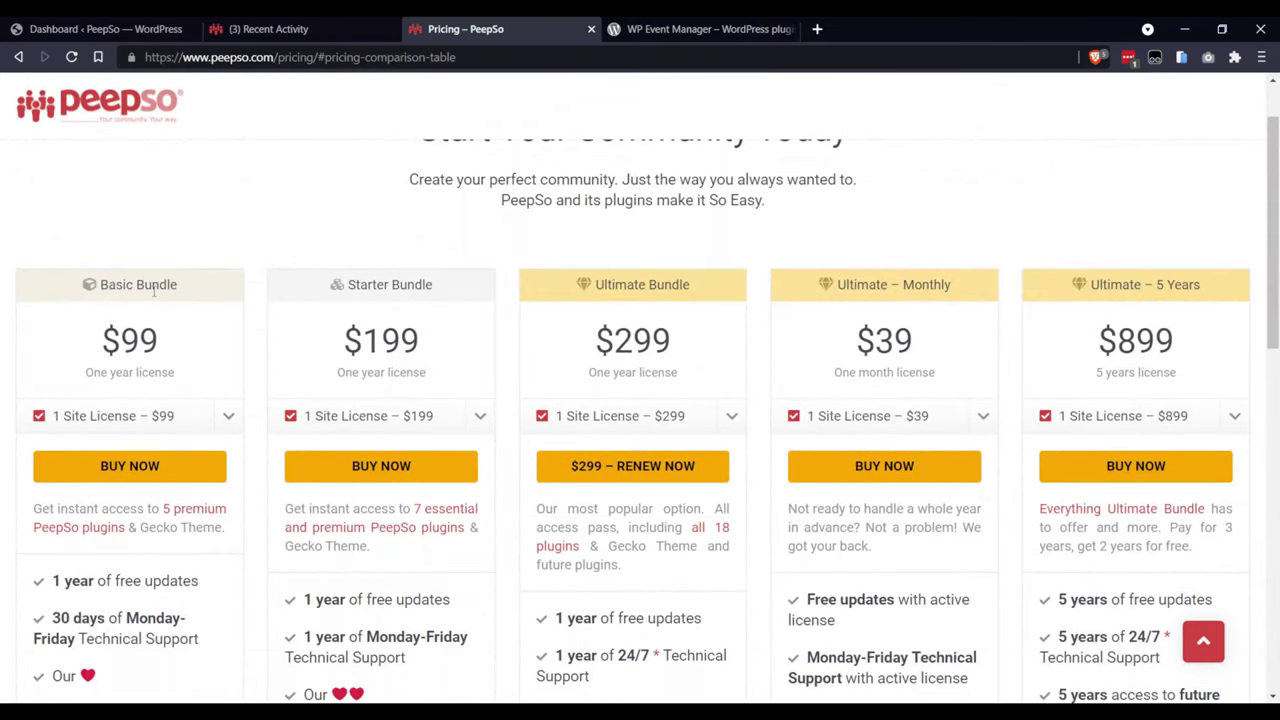
Step: Open the account's purchased bundle downloads from the PeepSo home page
{"action": "left_click", "coordinate": [212, 32]}
{"action": "left_click", "coordinate": [652, 38]}
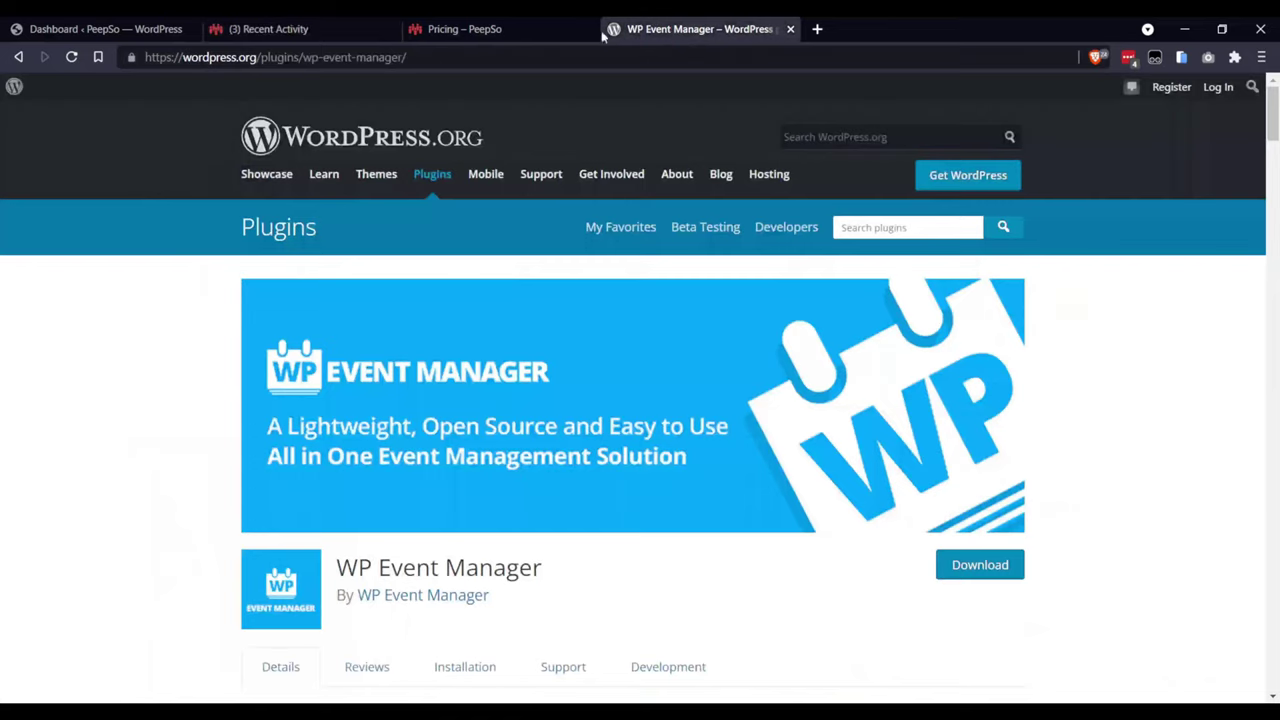
{"action": "left_click", "coordinate": [585, 29]}
{"action": "scroll", "coordinate": [477, 234], "scroll_direction": "up", "scroll_amount": 1}
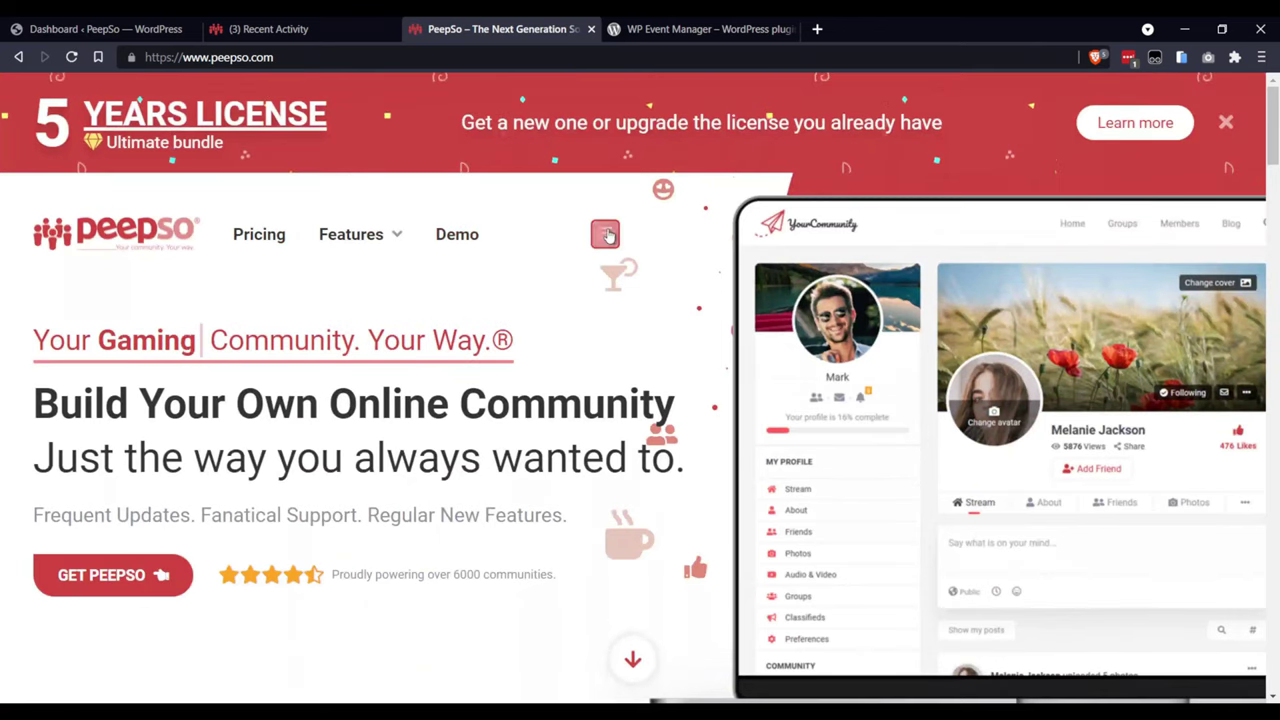
{"action": "left_click", "coordinate": [606, 234]}
{"action": "left_click", "coordinate": [503, 264]}
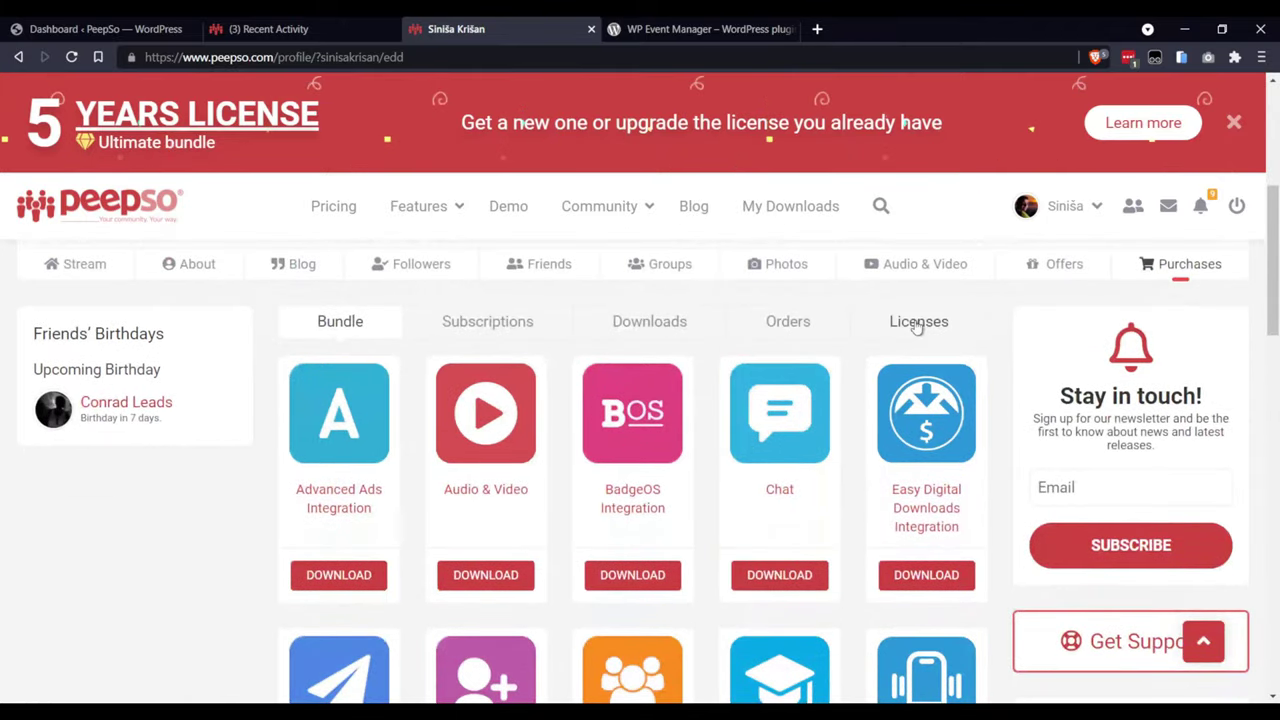
Step: List the account's licenses and review the upgrade options for the active PeepSo Ultimate Bundle 1 Site License
{"action": "left_click", "coordinate": [916, 324]}
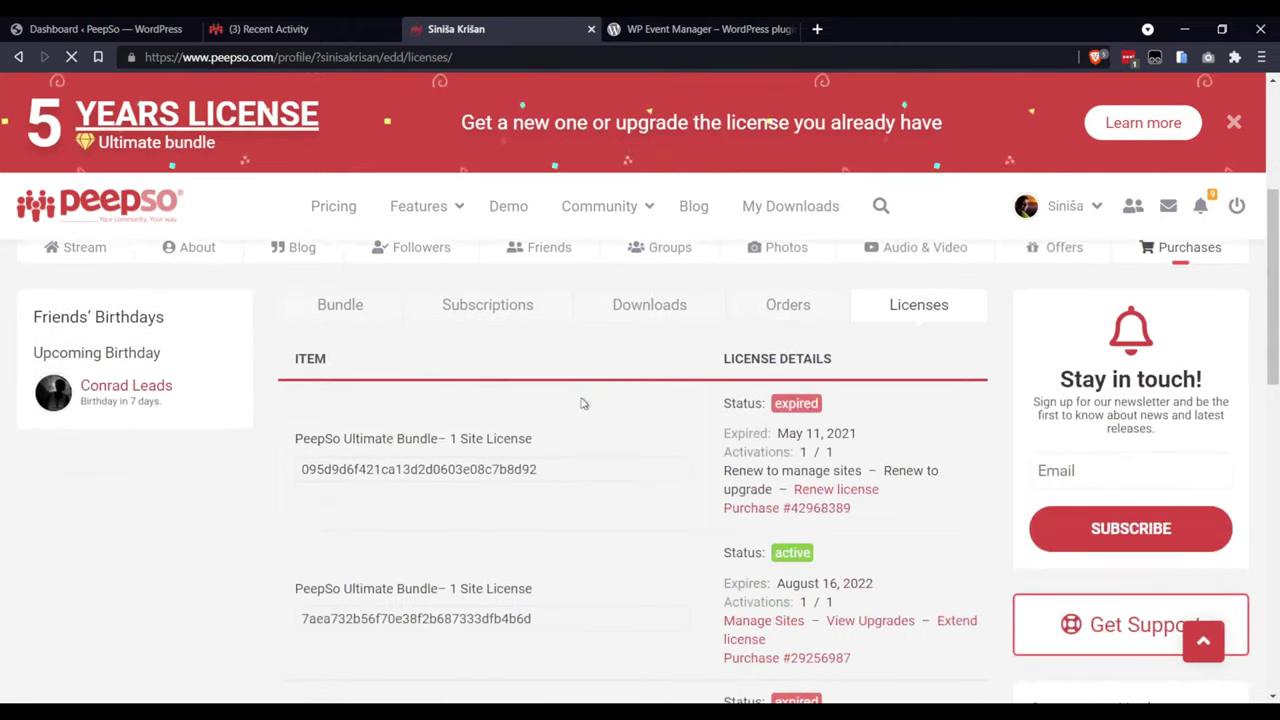
{"action": "scroll", "coordinate": [675, 486], "scroll_direction": "down", "scroll_amount": 3}
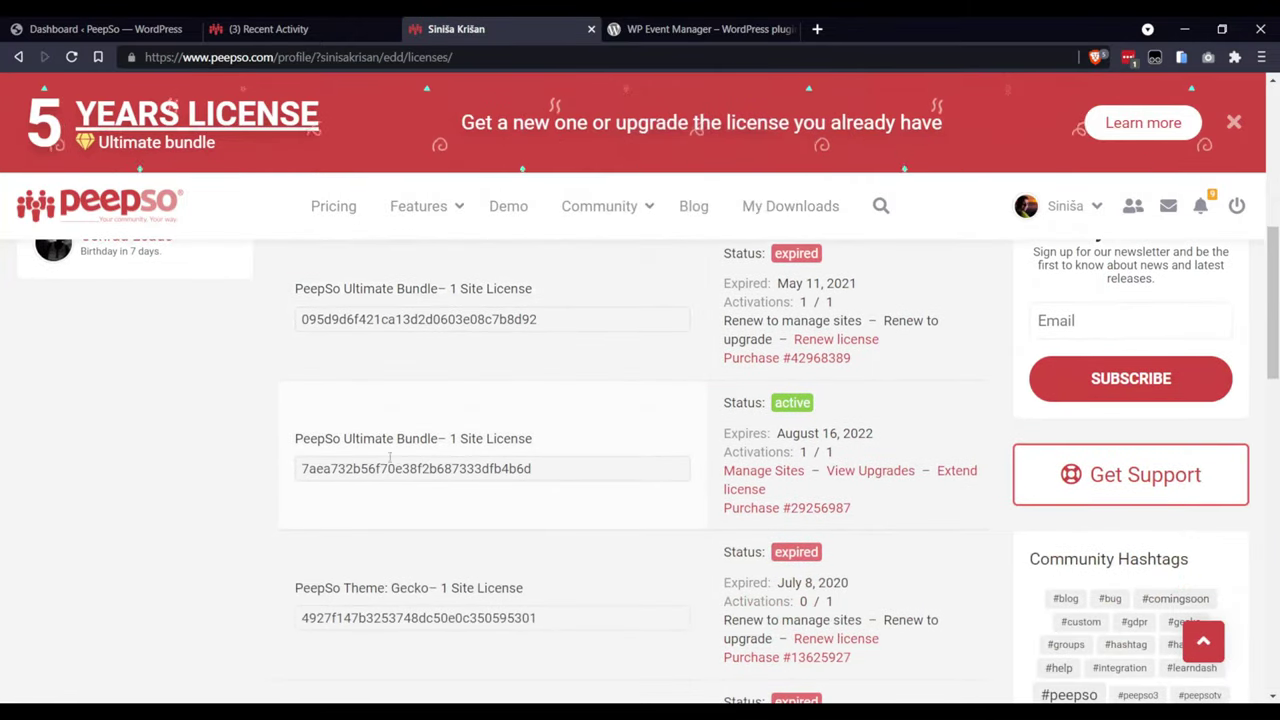
{"action": "left_click", "coordinate": [877, 476]}
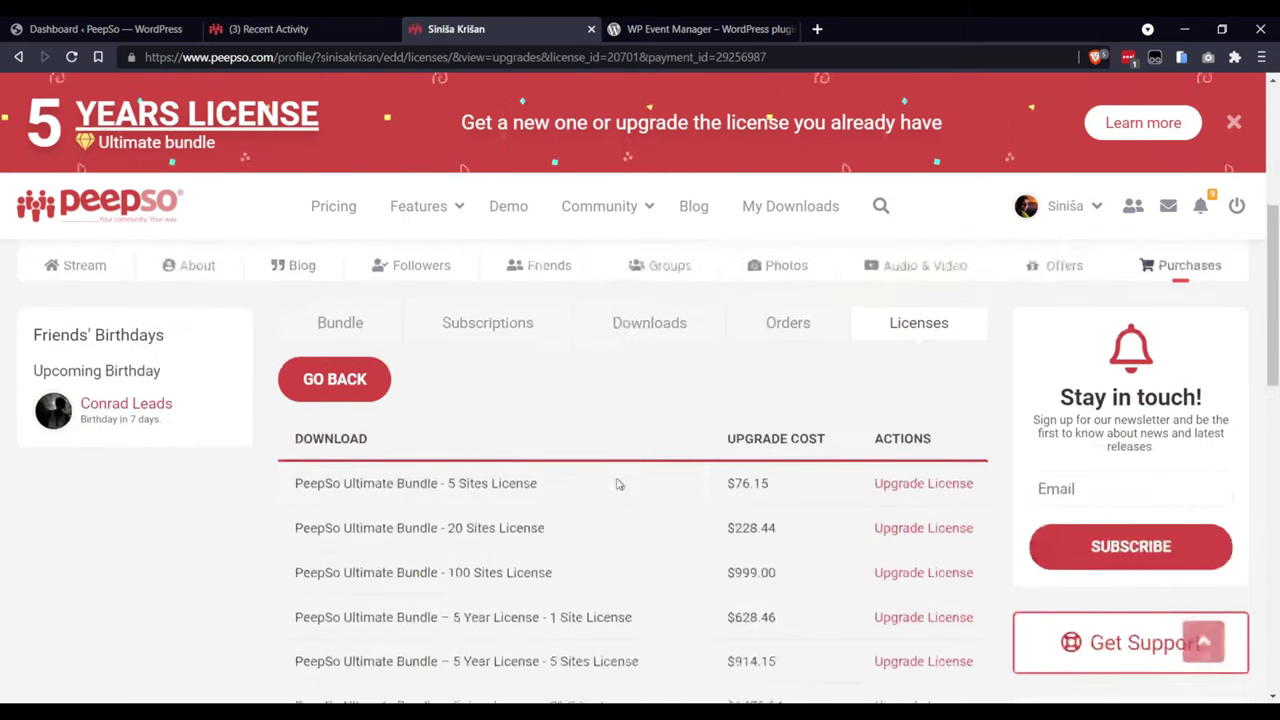
{"action": "scroll", "coordinate": [630, 470], "scroll_direction": "down", "scroll_amount": 1}
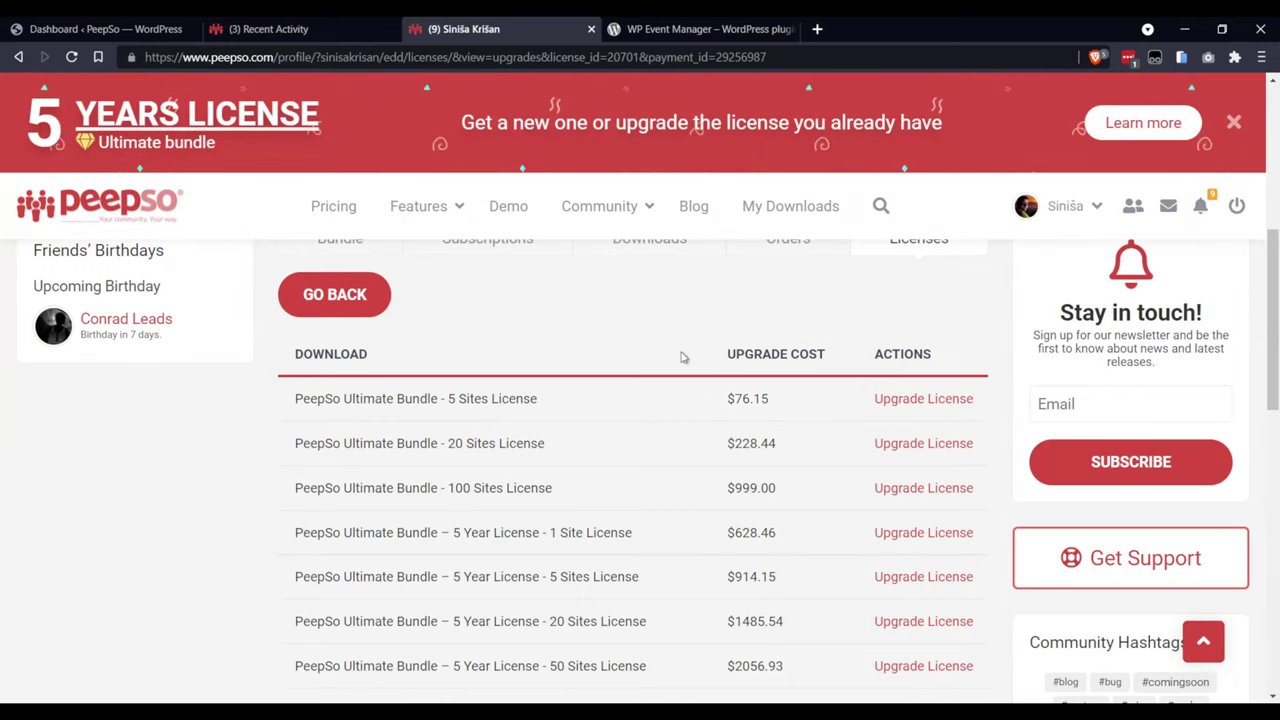
{"action": "scroll", "coordinate": [782, 415], "scroll_direction": "down", "scroll_amount": 2}
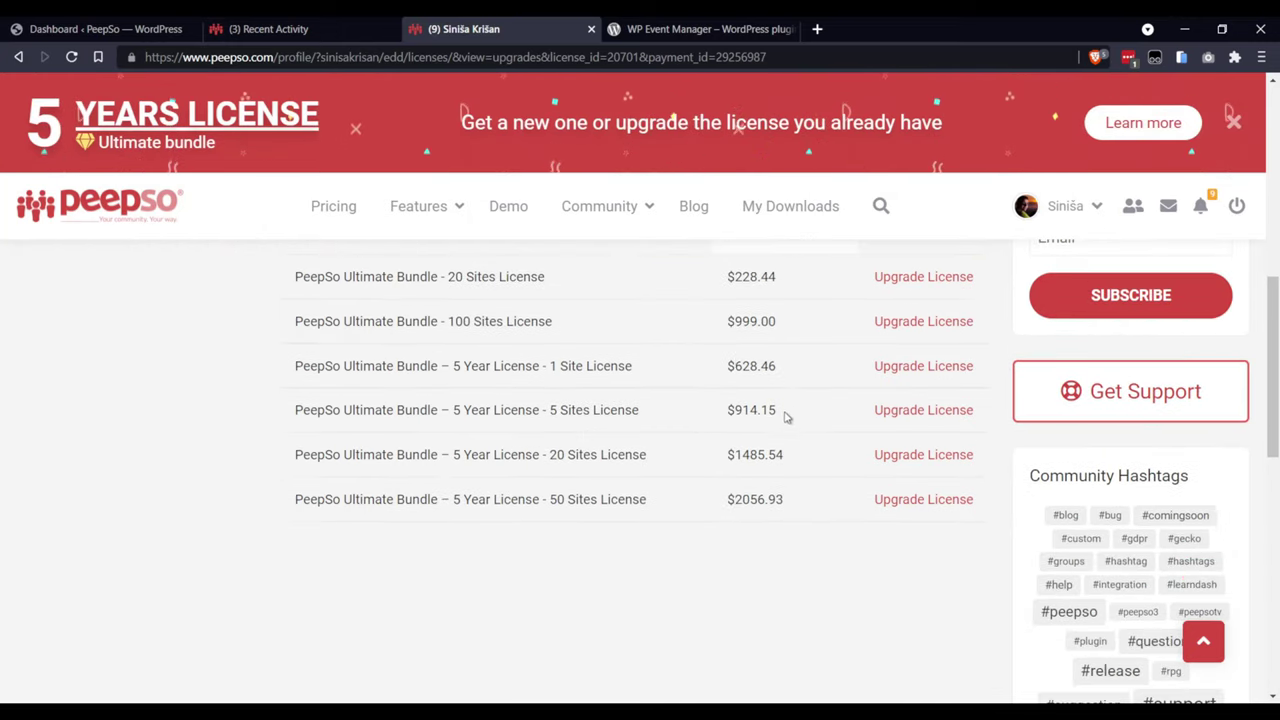
{"action": "scroll", "coordinate": [657, 474], "scroll_direction": "up", "scroll_amount": 5}
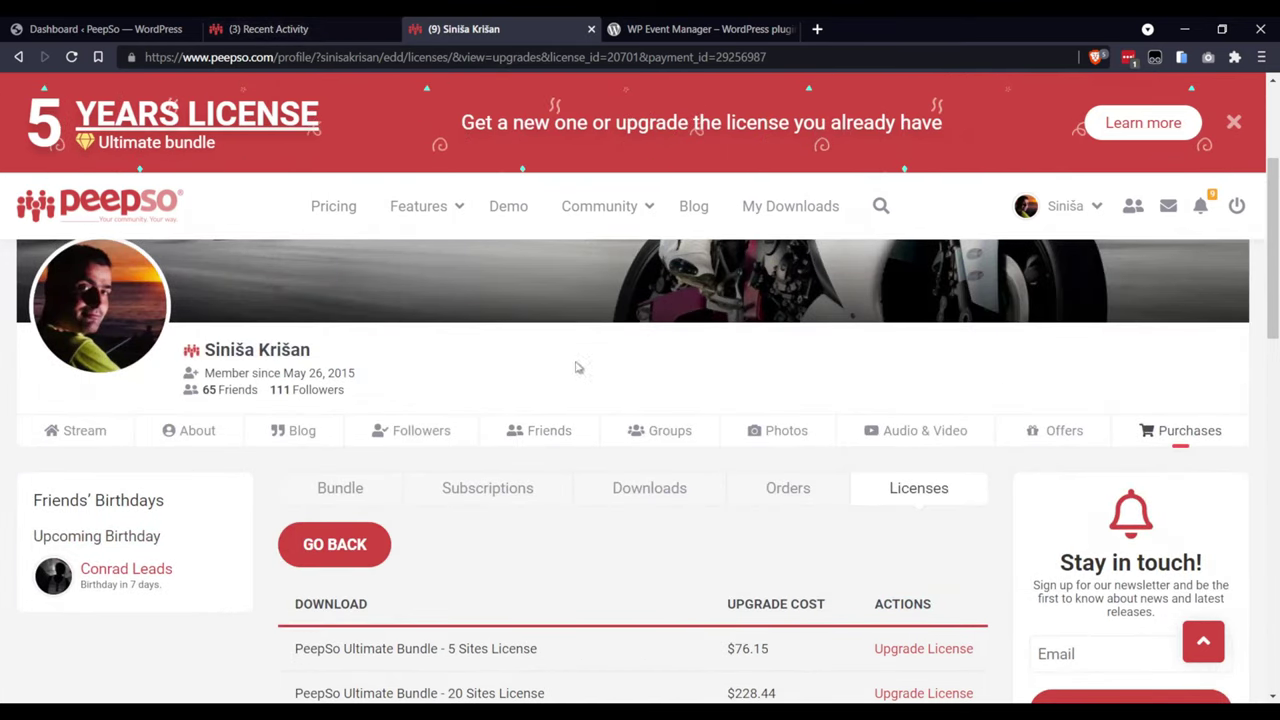
Step: Return to the purchased bundle and look through its downloads for WP Event Manager Integration
{"action": "scroll", "coordinate": [591, 531], "scroll_direction": "down", "scroll_amount": 1}
{"action": "left_click", "coordinate": [325, 412]}
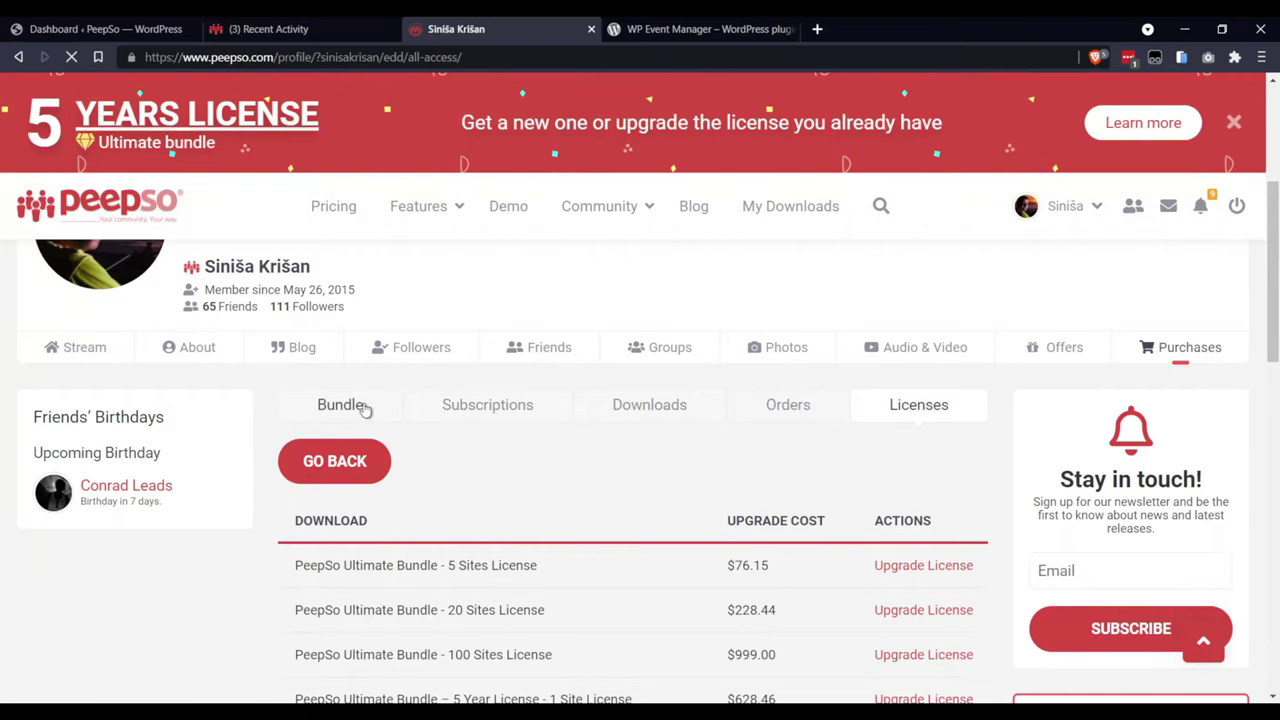
{"action": "scroll", "coordinate": [622, 455], "scroll_direction": "down", "scroll_amount": 6}
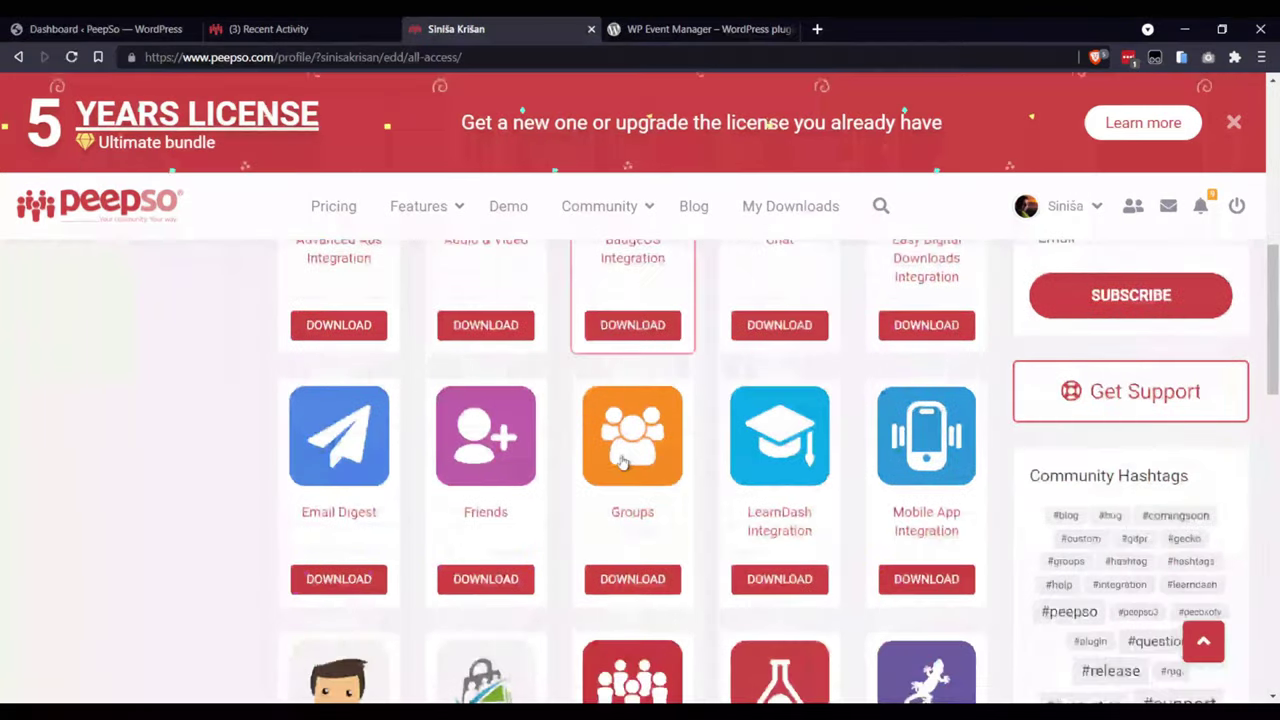
{"action": "scroll", "coordinate": [685, 480], "scroll_direction": "down", "scroll_amount": 2}
{"action": "scroll", "coordinate": [891, 451], "scroll_direction": "down", "scroll_amount": 4}
{"action": "scroll", "coordinate": [745, 525], "scroll_direction": "up", "scroll_amount": 6}
{"action": "scroll", "coordinate": [705, 485], "scroll_direction": "down", "scroll_amount": 5}
{"action": "scroll", "coordinate": [620, 530], "scroll_direction": "down", "scroll_amount": 2}
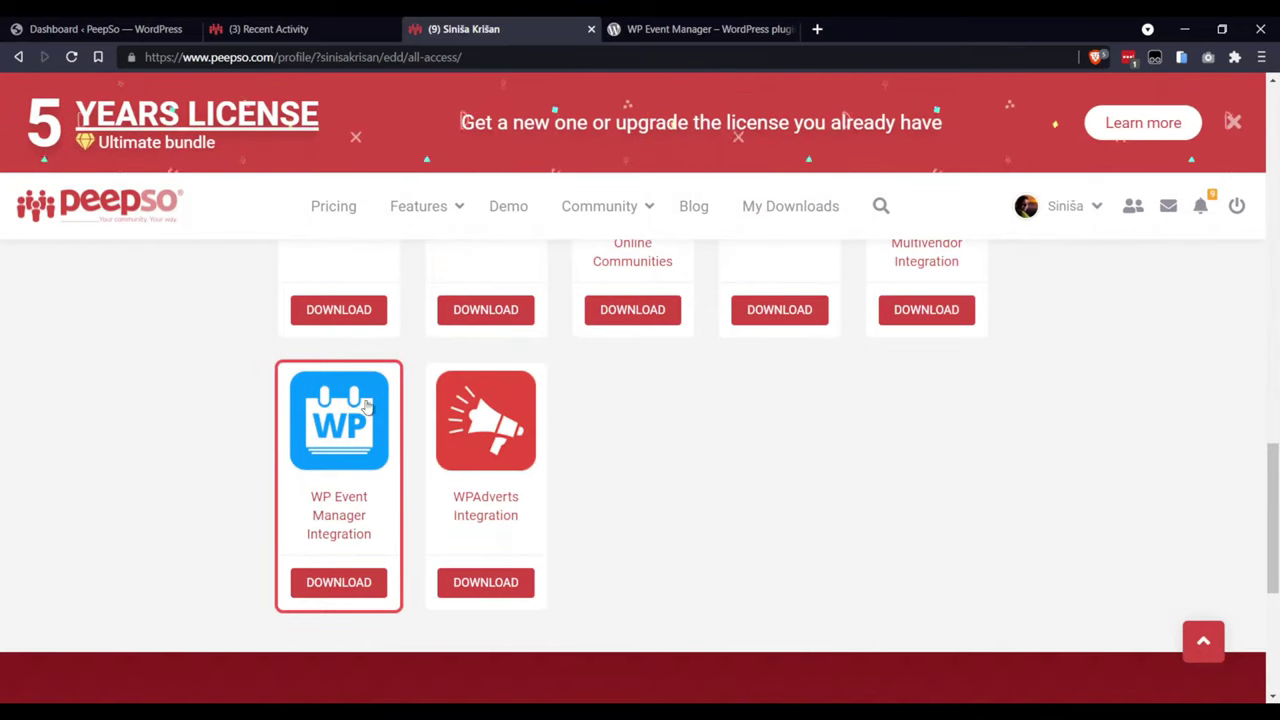
{"action": "scroll", "coordinate": [760, 506], "scroll_direction": "up", "scroll_amount": 4}
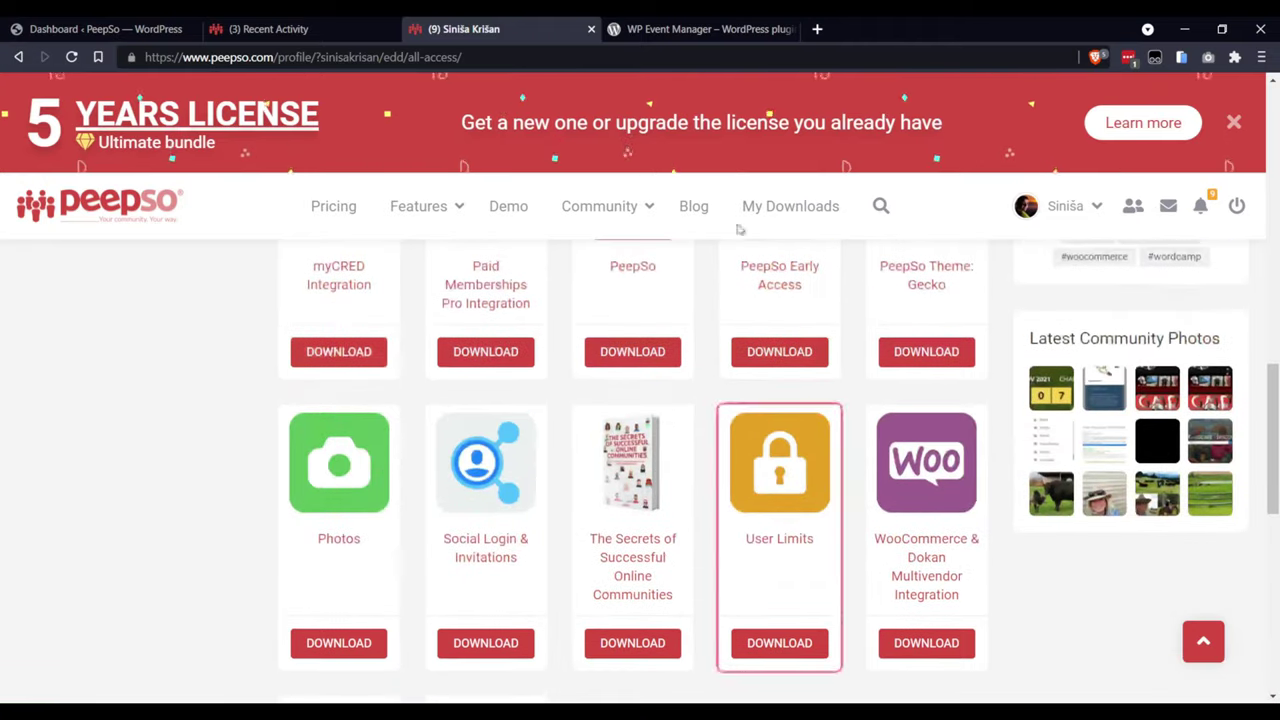
Step: Switch to the site's WordPress dashboard and close the PeepSo profile and WP Event Manager plugin pages
{"action": "left_click", "coordinate": [97, 32]}
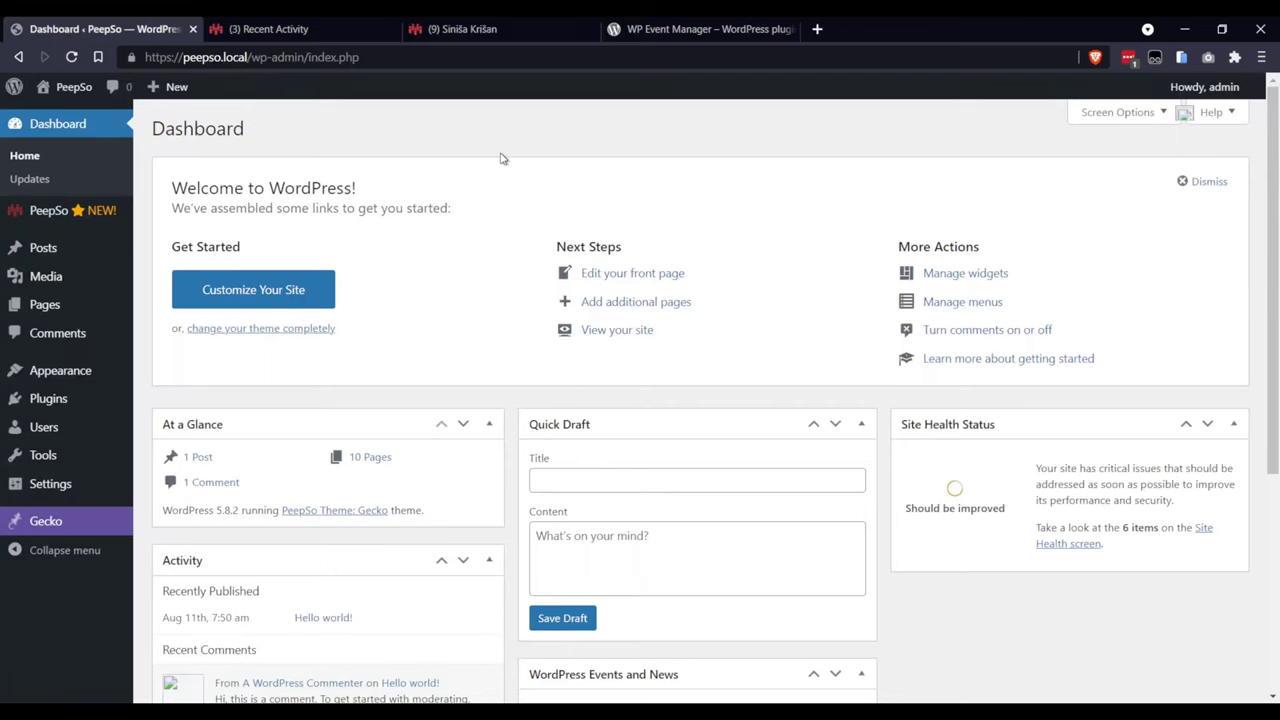
{"action": "middle_click", "coordinate": [758, 22]}
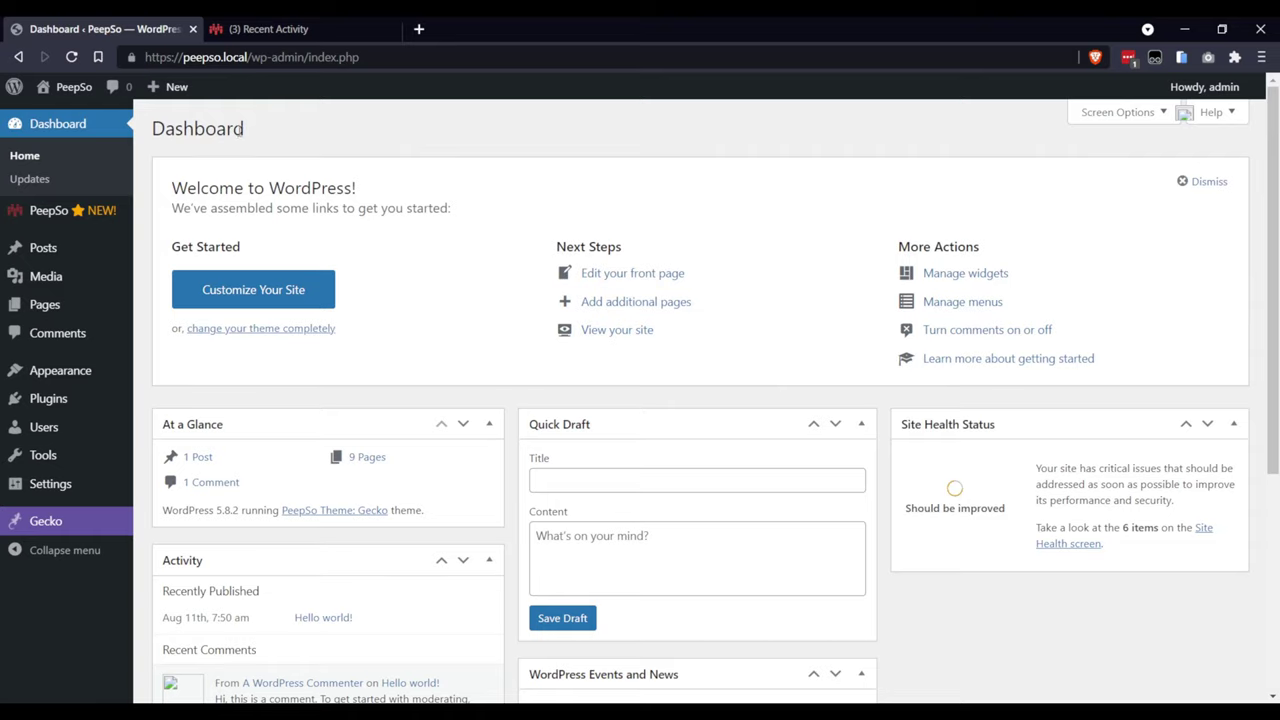
Step: Install and activate the WP Event Manager integration through the PeepSo Installer
{"action": "mouse_move", "coordinate": [38, 218]}
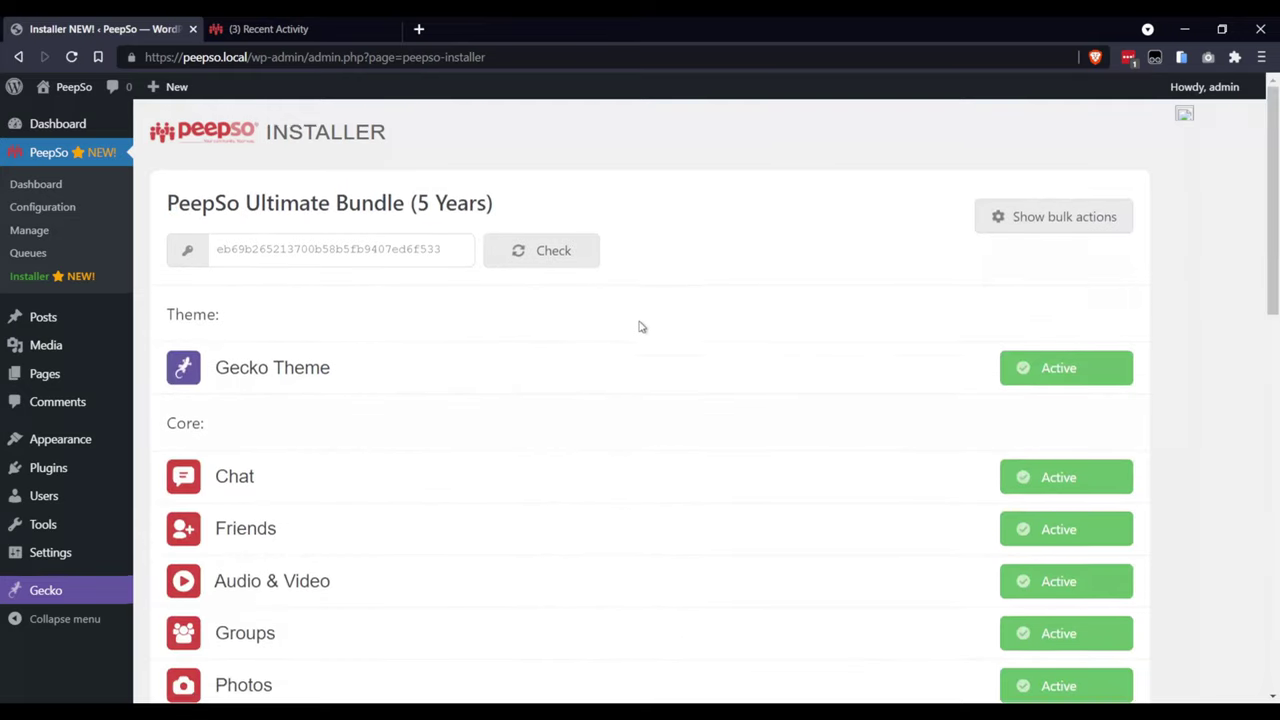
{"action": "scroll", "coordinate": [638, 328], "scroll_direction": "down", "scroll_amount": 4}
{"action": "scroll", "coordinate": [638, 329], "scroll_direction": "down", "scroll_amount": 1}
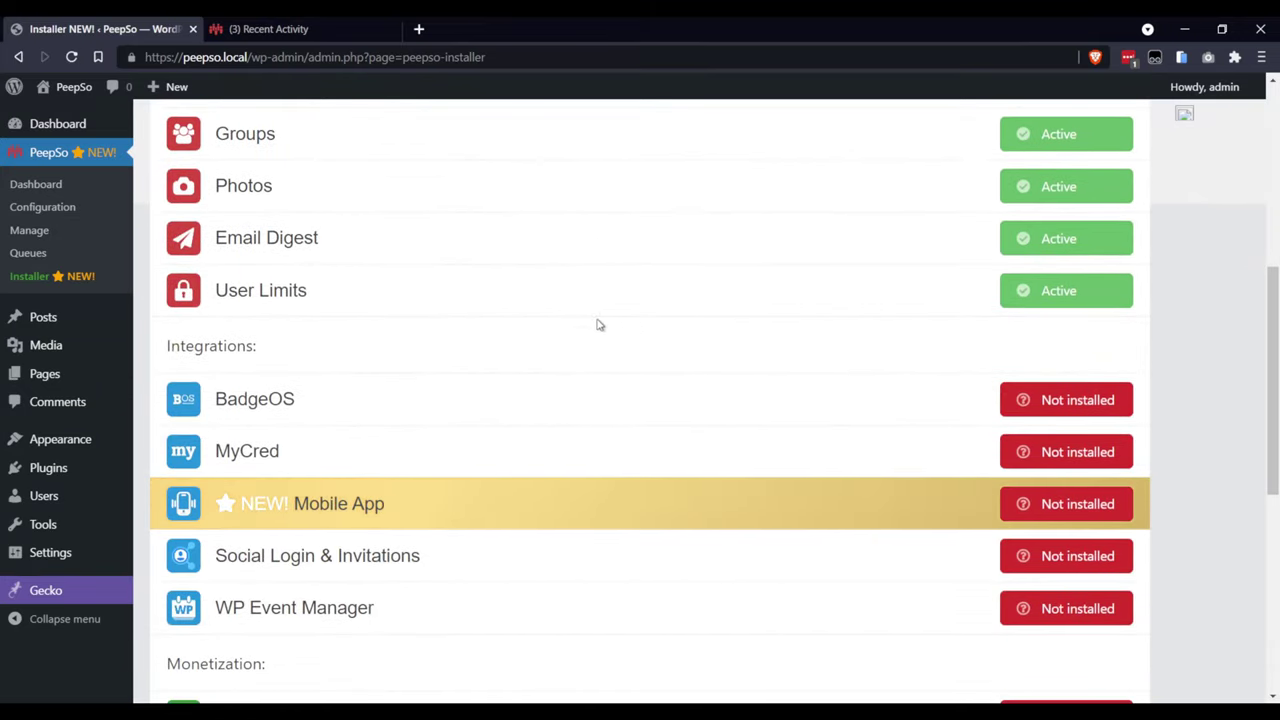
{"action": "scroll", "coordinate": [604, 328], "scroll_direction": "down", "scroll_amount": 2}
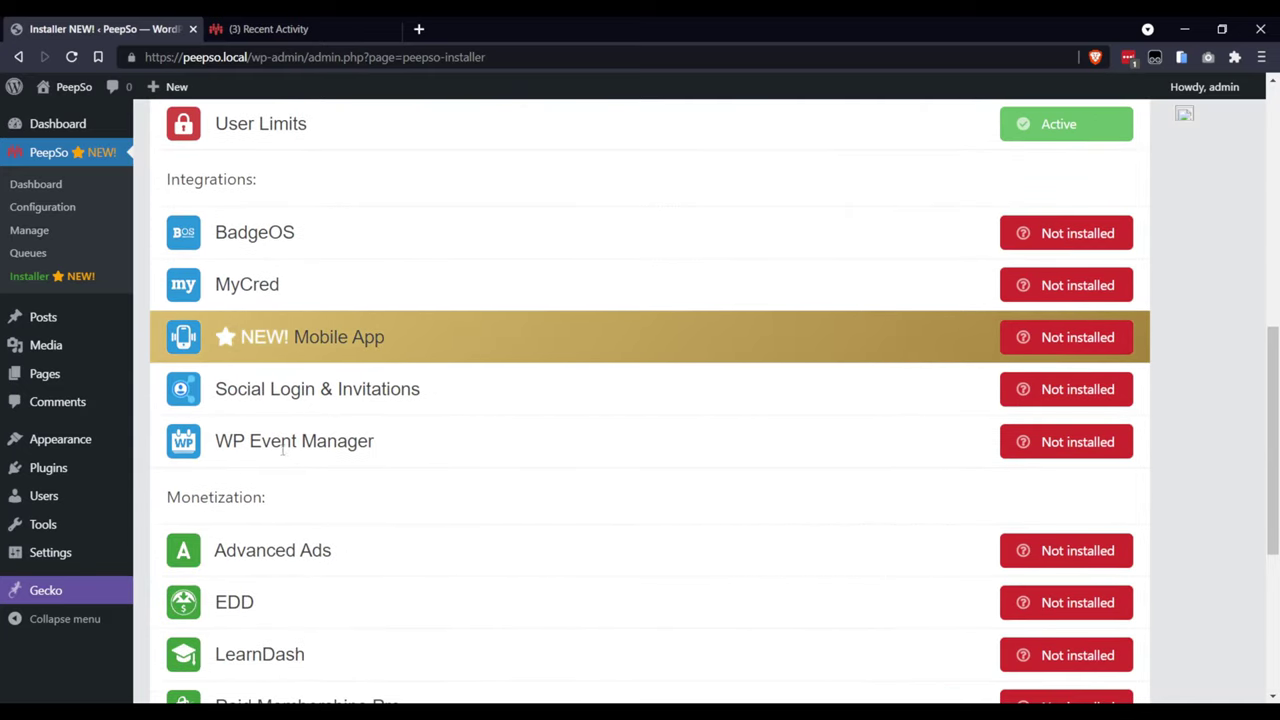
{"action": "left_click", "coordinate": [1067, 446]}
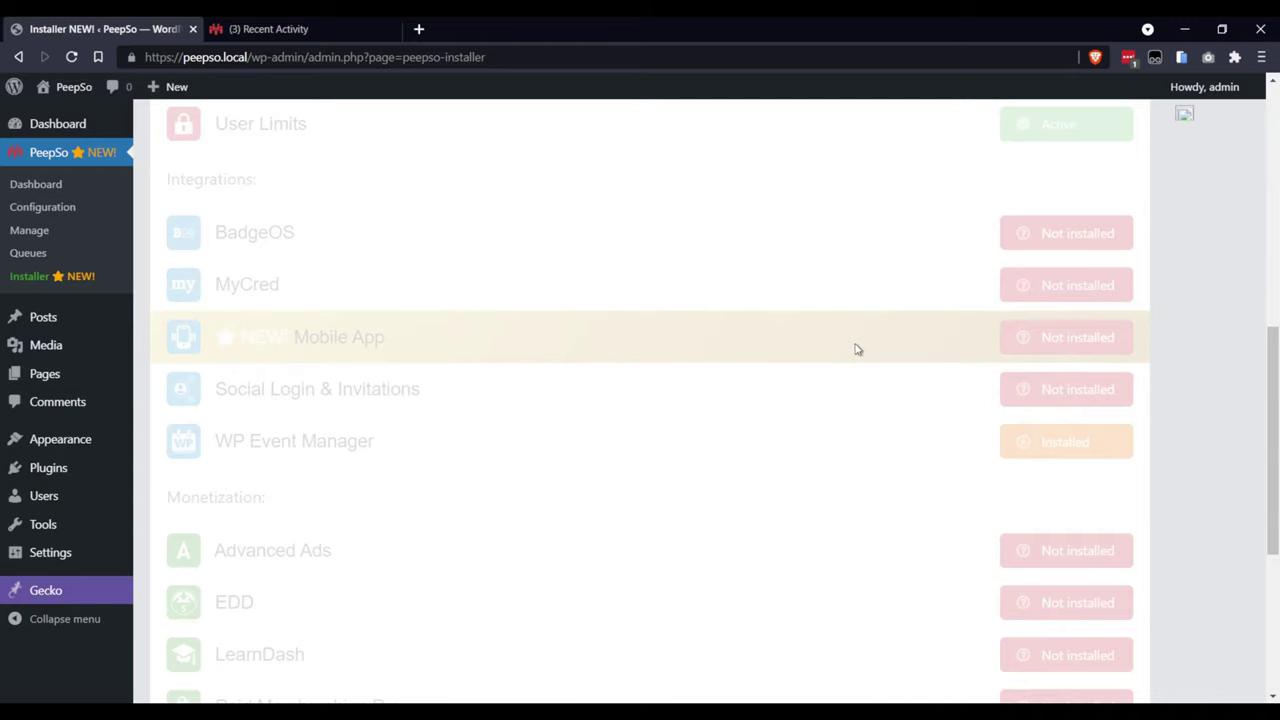
{"action": "left_click", "coordinate": [1077, 449]}
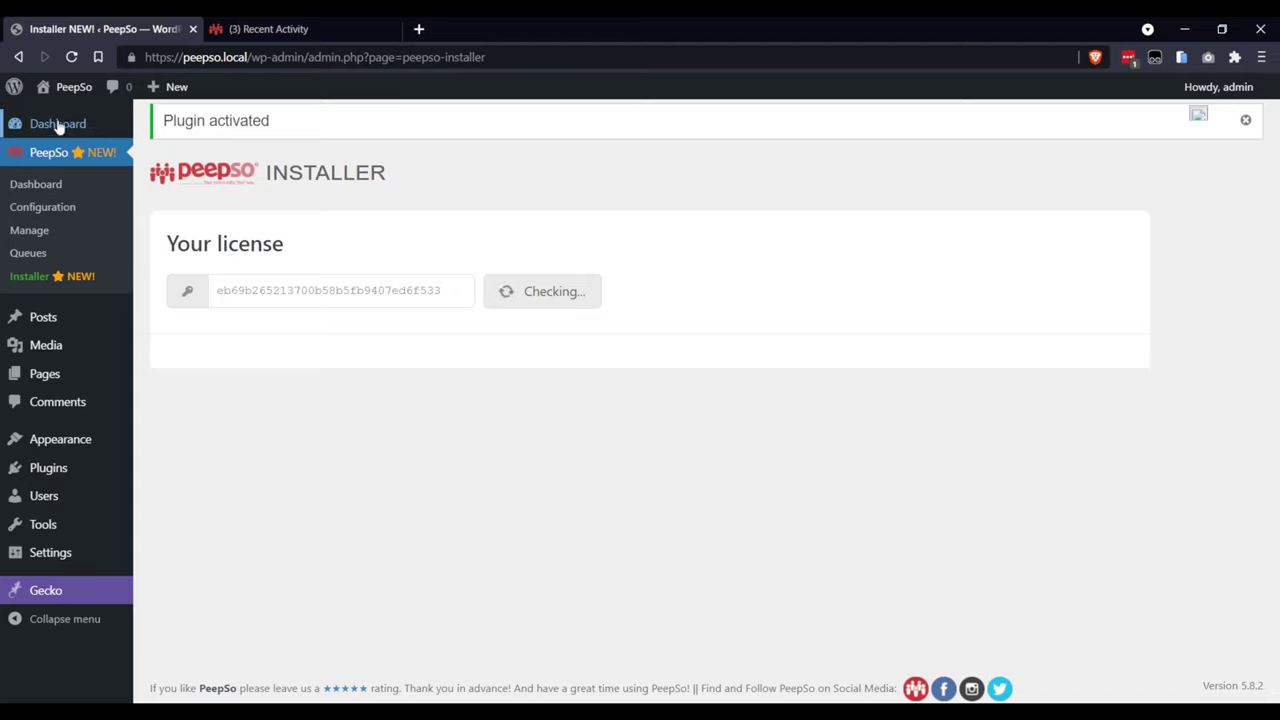
Step: Install and activate the required WP Event Manager plugin through the PeepSo requirement notice on the WordPress dashboard
{"action": "left_click", "coordinate": [57, 127]}
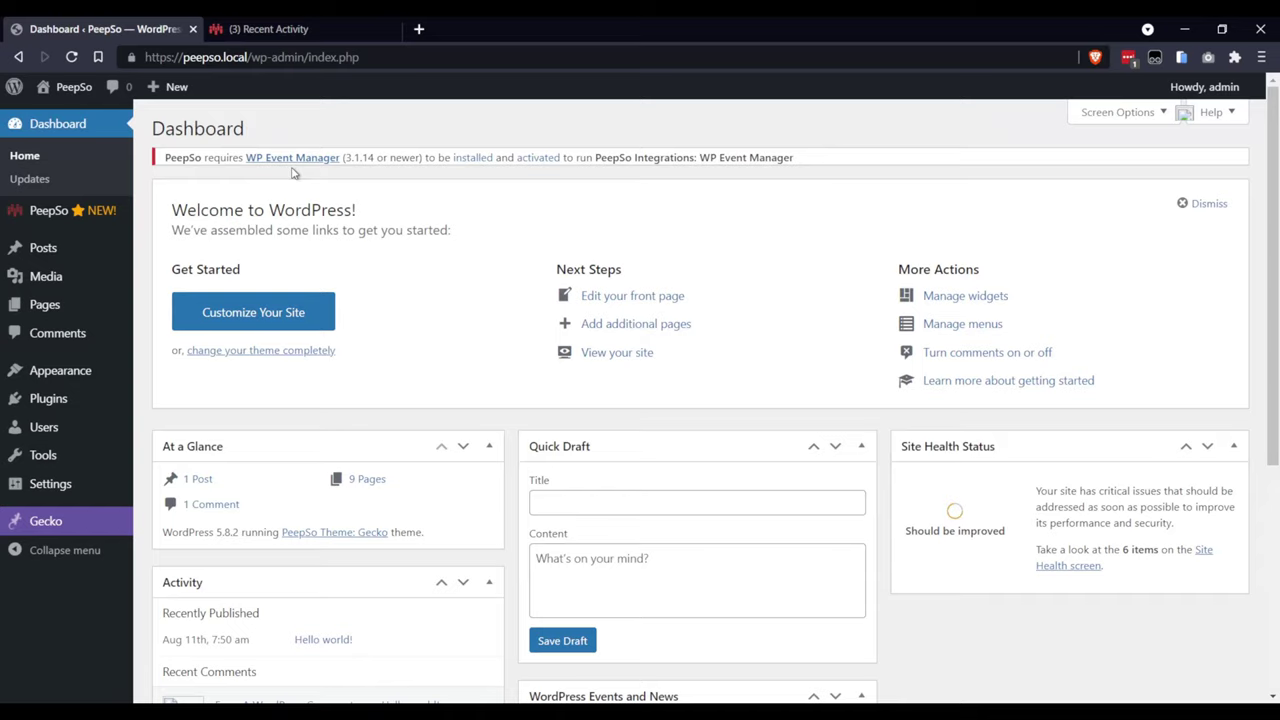
{"action": "left_click", "coordinate": [265, 159]}
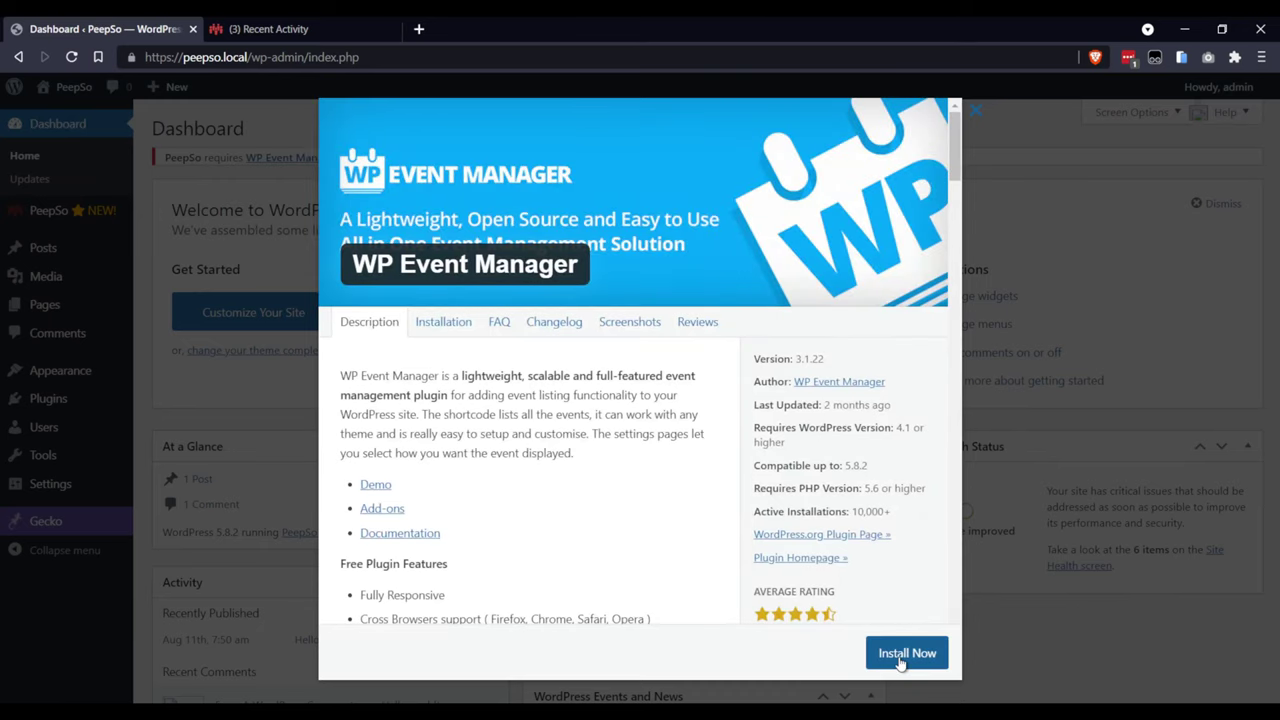
{"action": "left_click", "coordinate": [895, 658]}
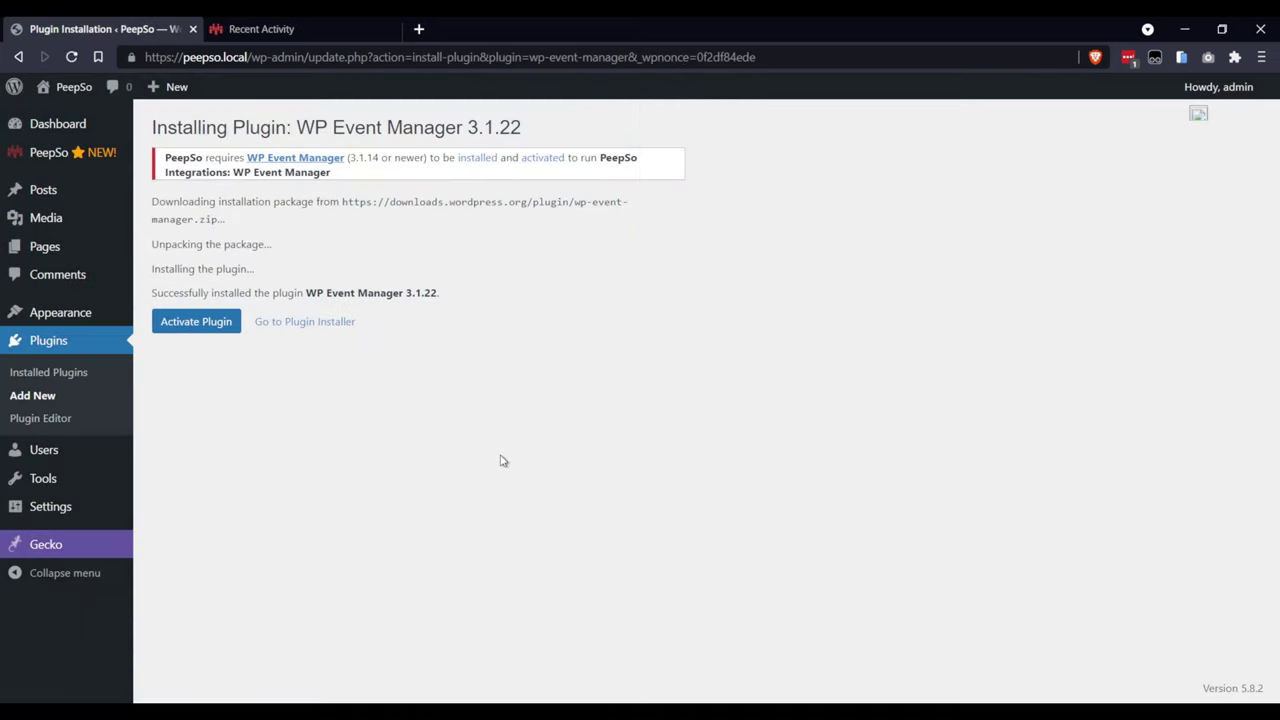
{"action": "left_click", "coordinate": [190, 347]}
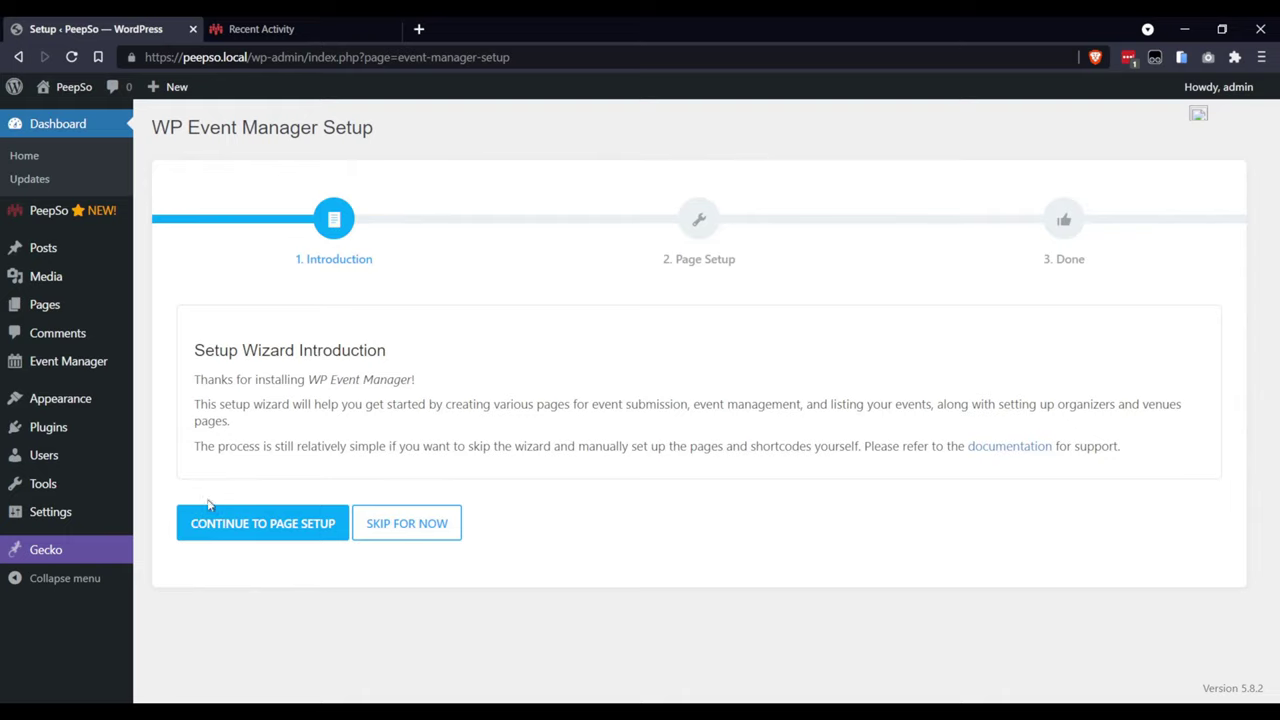
Step: Continue the WP Event Manager setup wizard and create all the suggested event, organizer and venue pages
{"action": "left_click", "coordinate": [263, 524]}
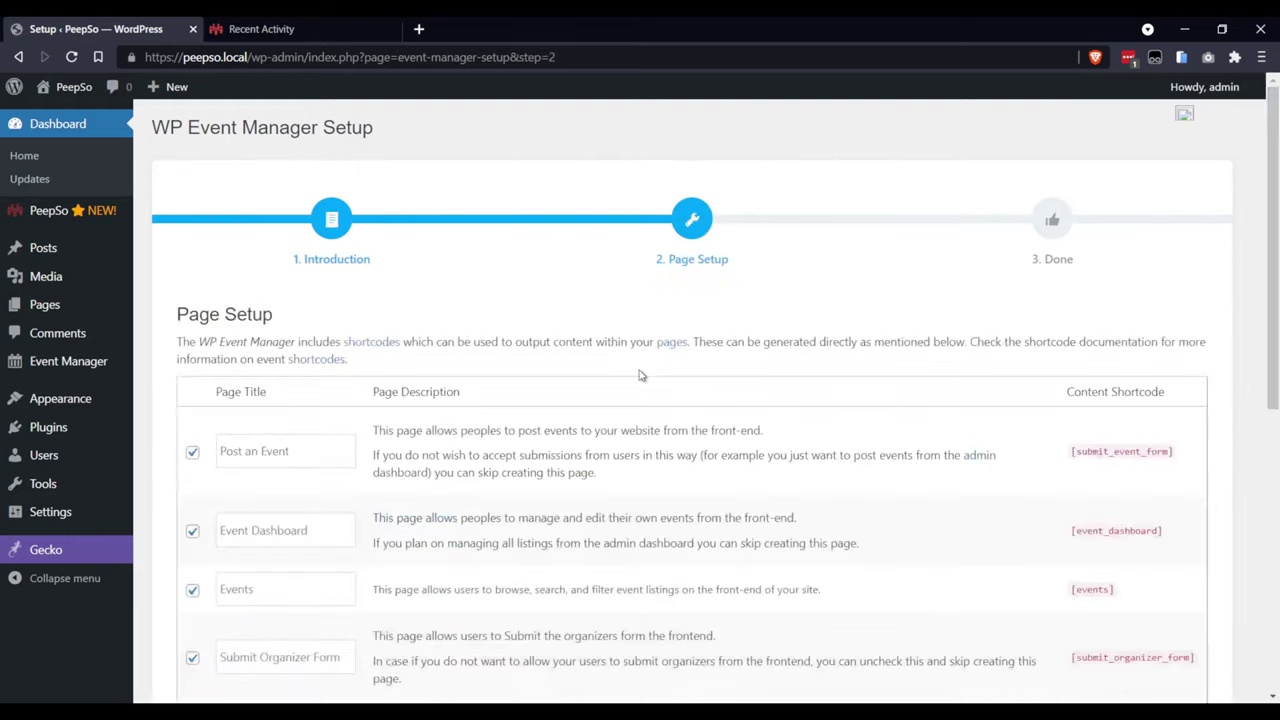
{"action": "scroll", "coordinate": [569, 383], "scroll_direction": "down", "scroll_amount": 4}
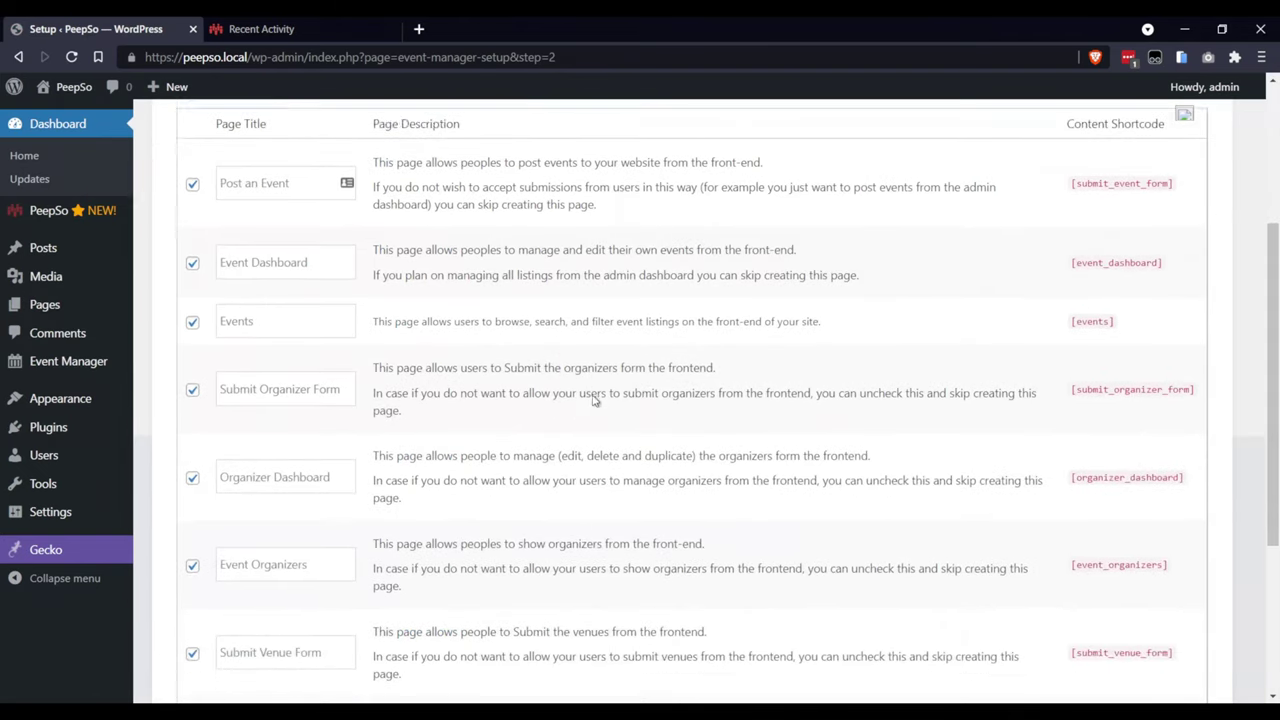
{"action": "scroll", "coordinate": [594, 397], "scroll_direction": "down", "scroll_amount": 1}
{"action": "scroll", "coordinate": [623, 446], "scroll_direction": "up", "scroll_amount": 4}
{"action": "scroll", "coordinate": [618, 442], "scroll_direction": "up", "scroll_amount": 1}
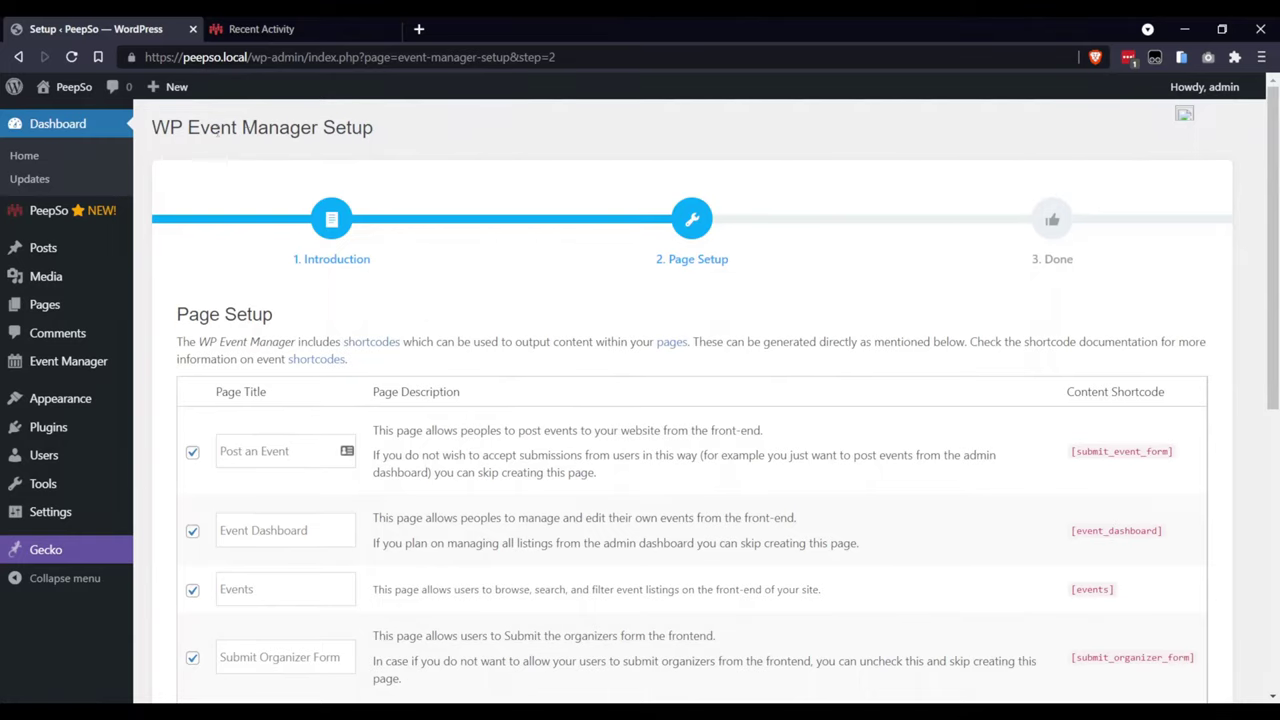
{"action": "scroll", "coordinate": [520, 375], "scroll_direction": "down", "scroll_amount": 5}
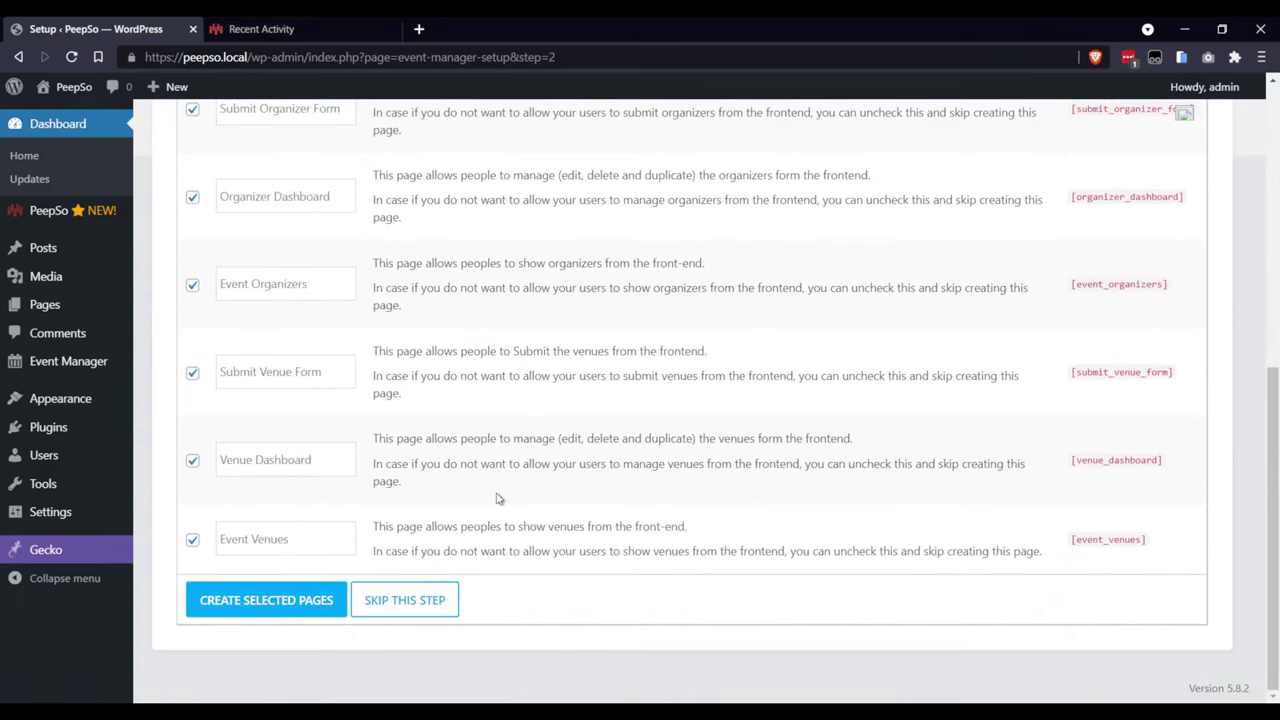
{"action": "left_click", "coordinate": [258, 606]}
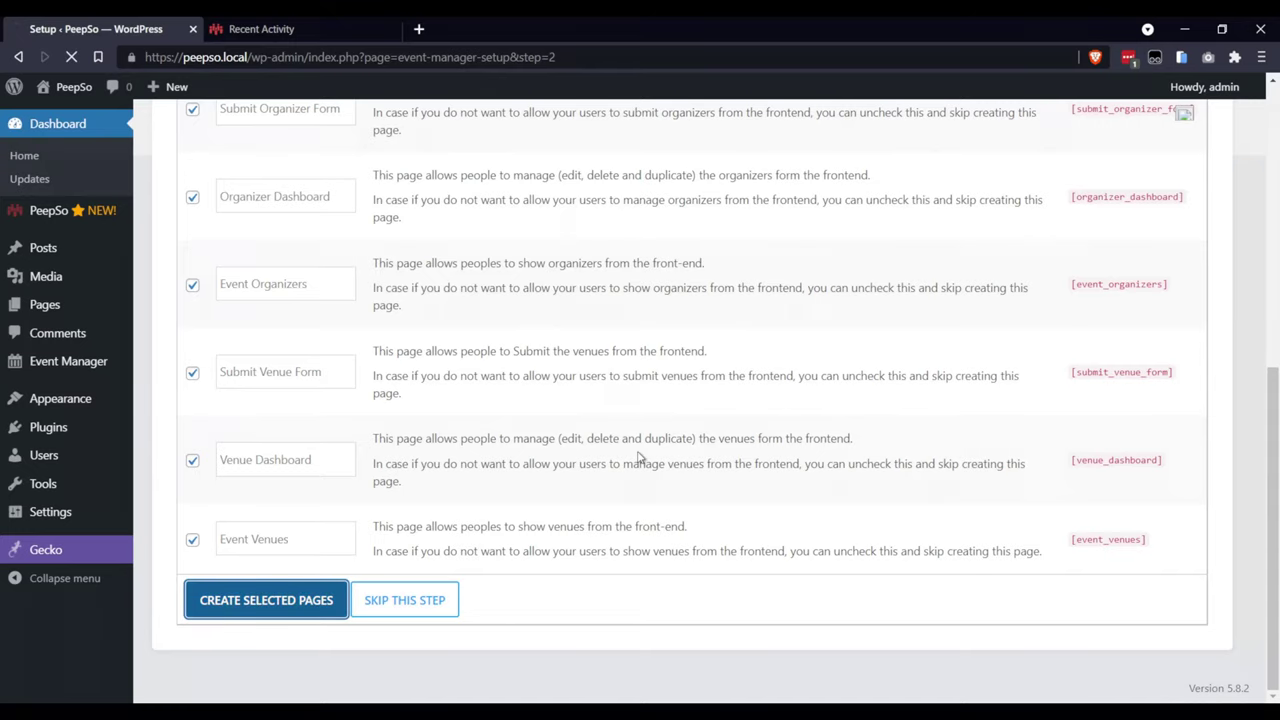
{"action": "scroll", "coordinate": [645, 453], "scroll_direction": "down", "scroll_amount": 1}
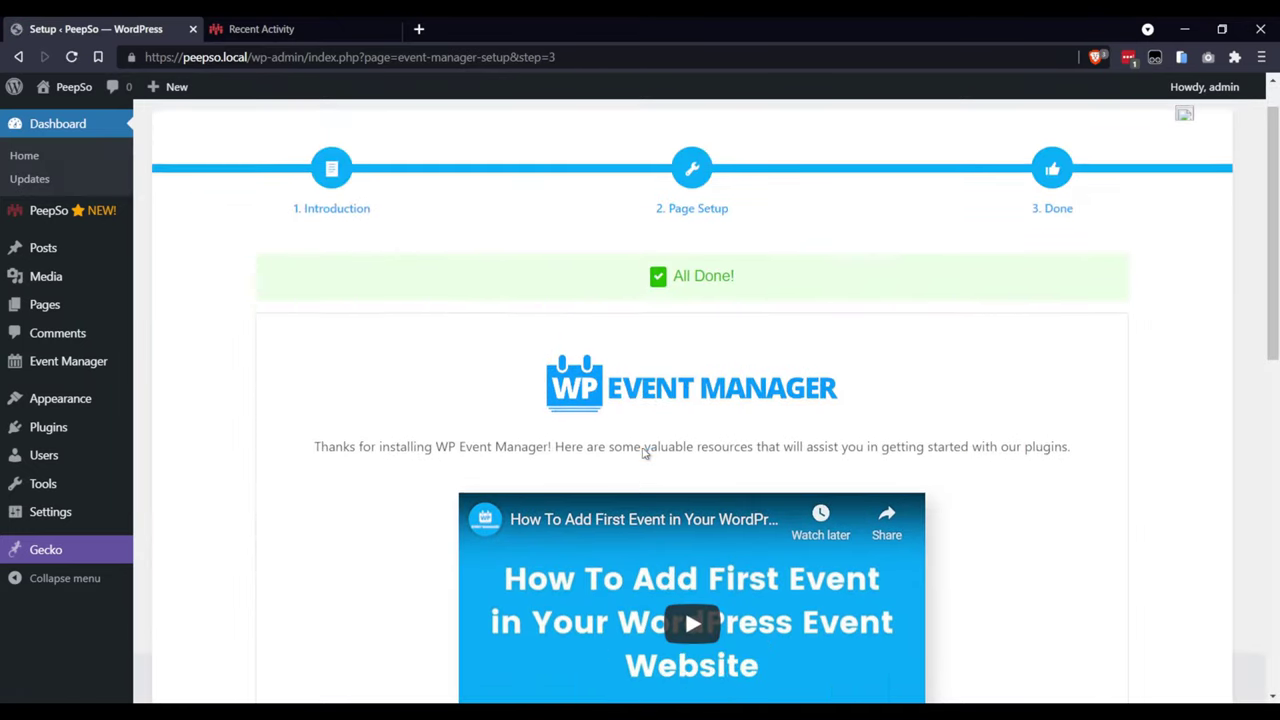
Step: Toggle the admin approval requirement for new listings in WP Event Manager's event submission settings and save the changes
{"action": "scroll", "coordinate": [644, 452], "scroll_direction": "down", "scroll_amount": 4}
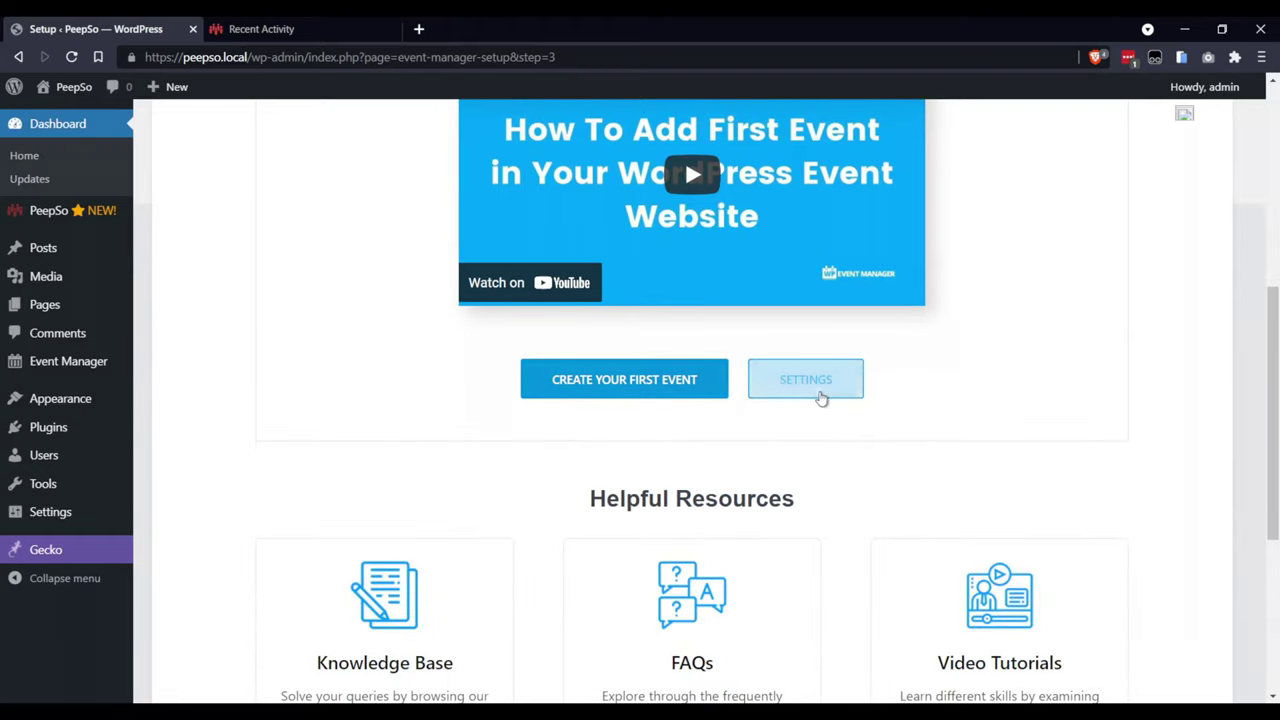
{"action": "left_click", "coordinate": [825, 396]}
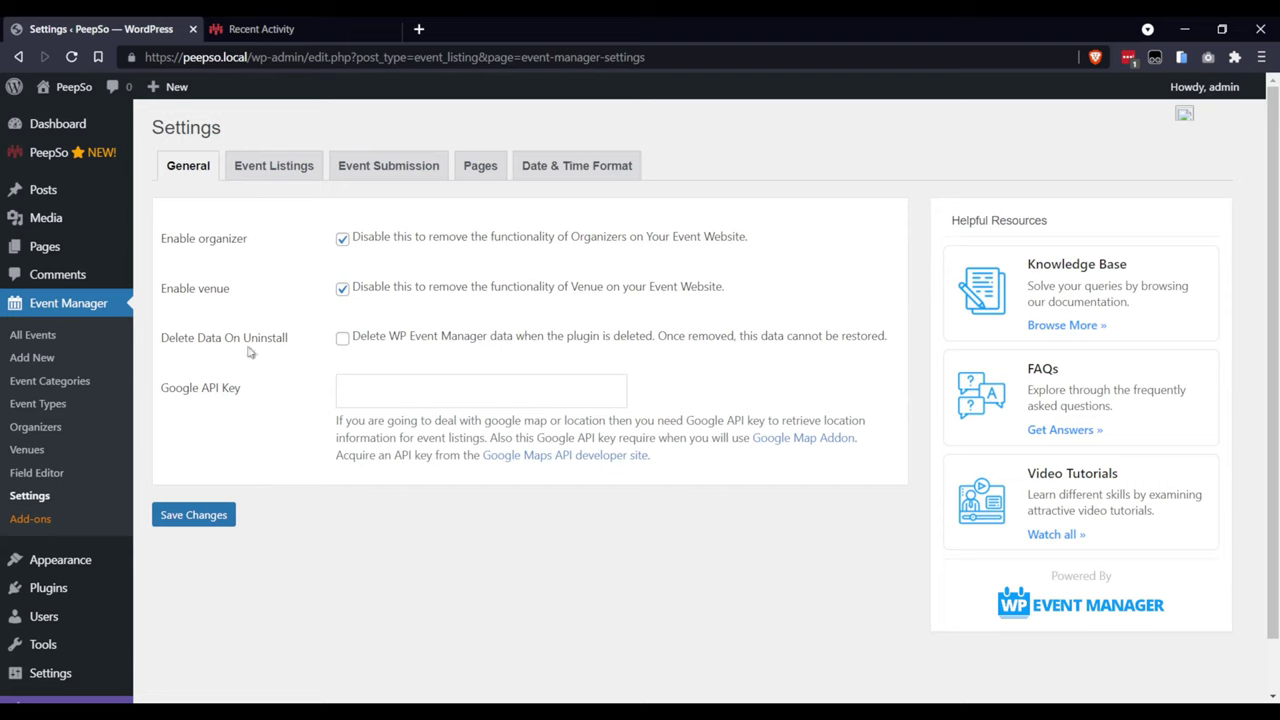
{"action": "left_click", "coordinate": [389, 165]}
{"action": "scroll", "coordinate": [443, 318], "scroll_direction": "down", "scroll_amount": 2}
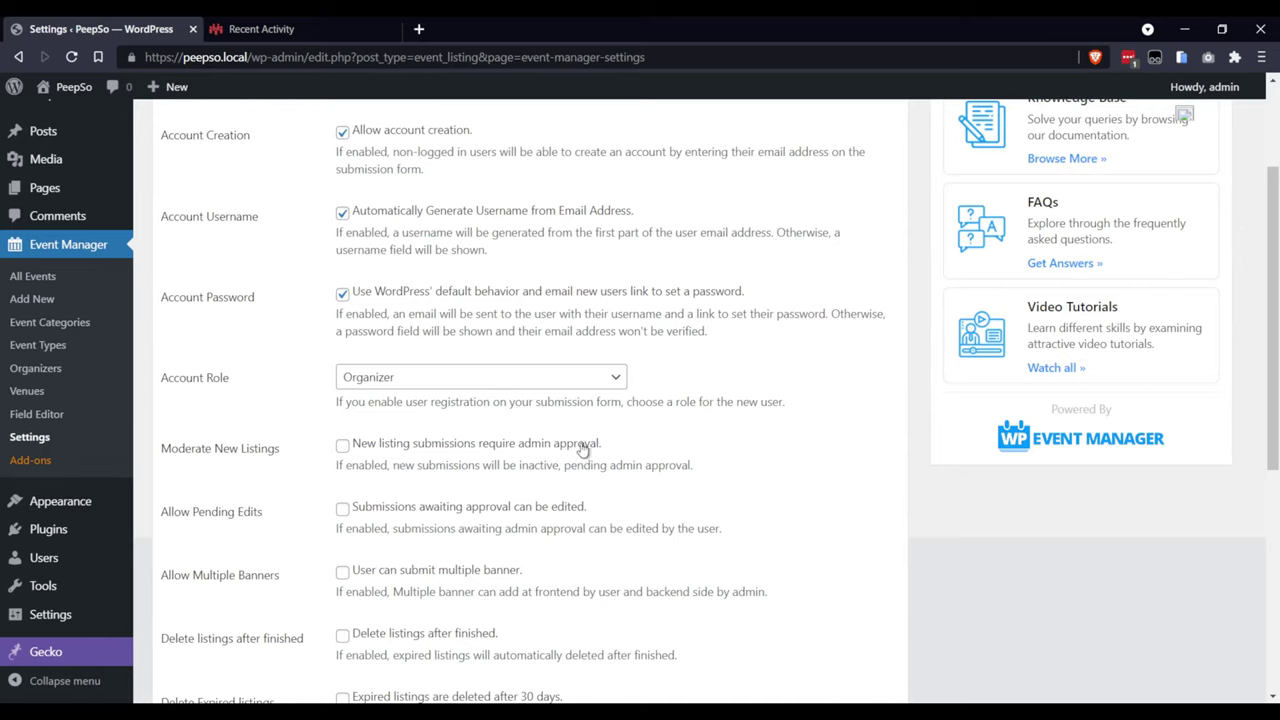
{"action": "left_click", "coordinate": [342, 446]}
{"action": "scroll", "coordinate": [345, 440], "scroll_direction": "down", "scroll_amount": 5}
{"action": "left_click", "coordinate": [194, 617]}
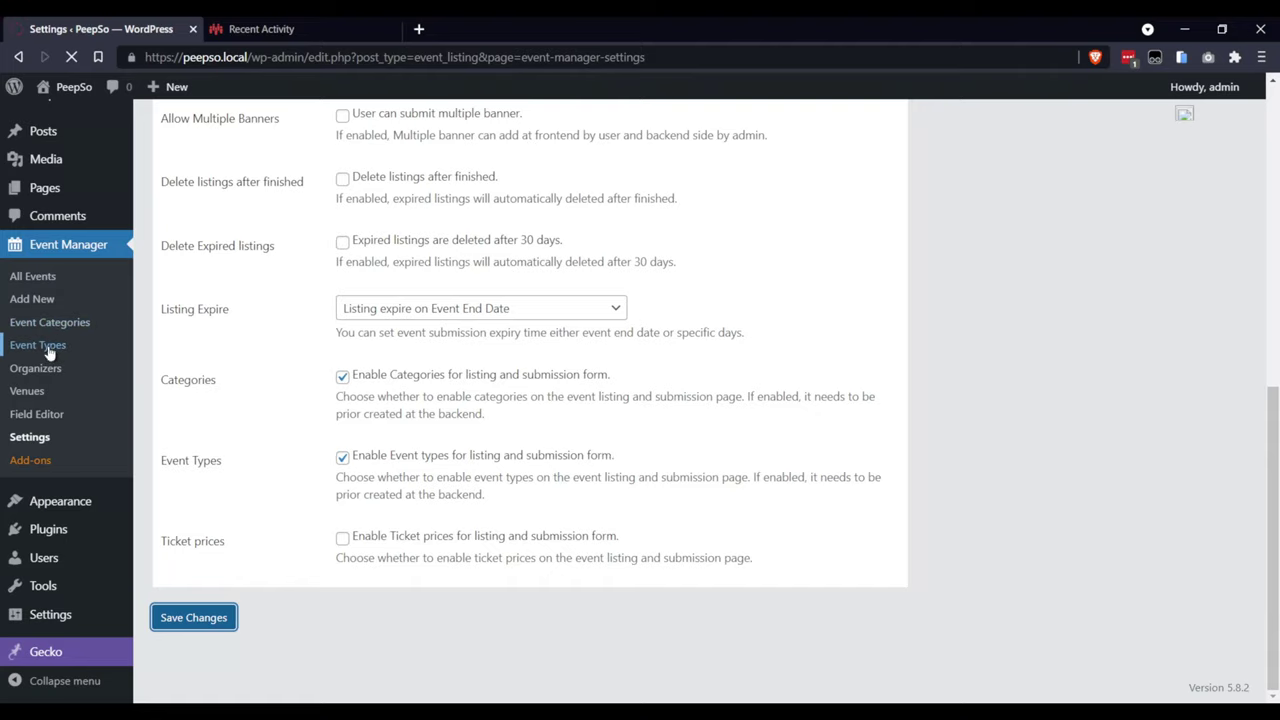
{"action": "scroll", "coordinate": [304, 410], "scroll_direction": "up", "scroll_amount": 10}
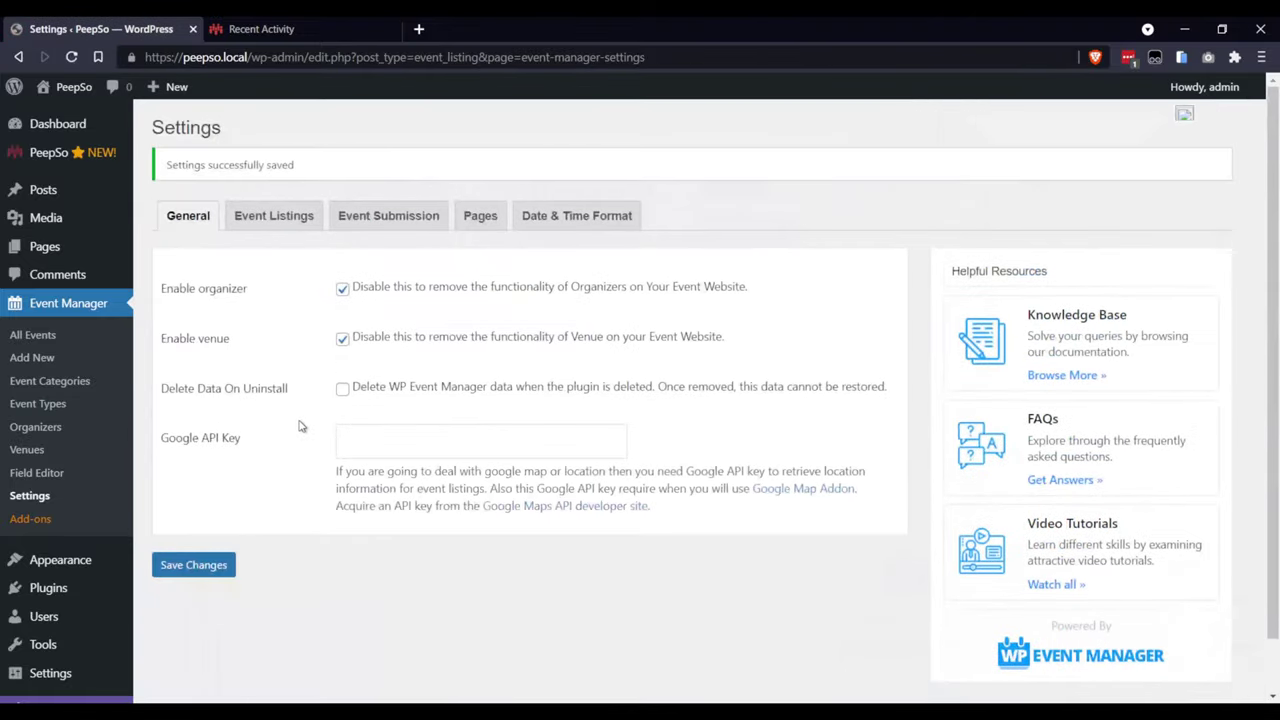
Step: Look through the existing event categories and event types in Event Manager
{"action": "left_click", "coordinate": [48, 382]}
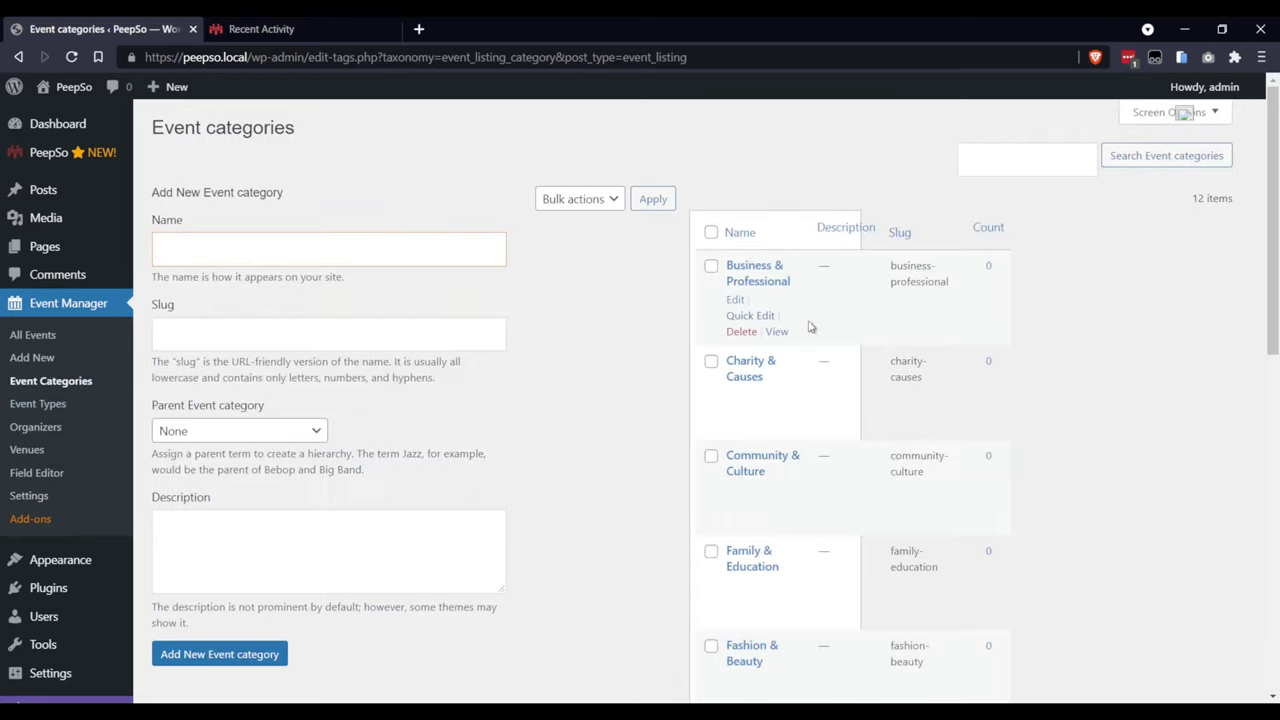
{"action": "left_click", "coordinate": [57, 406]}
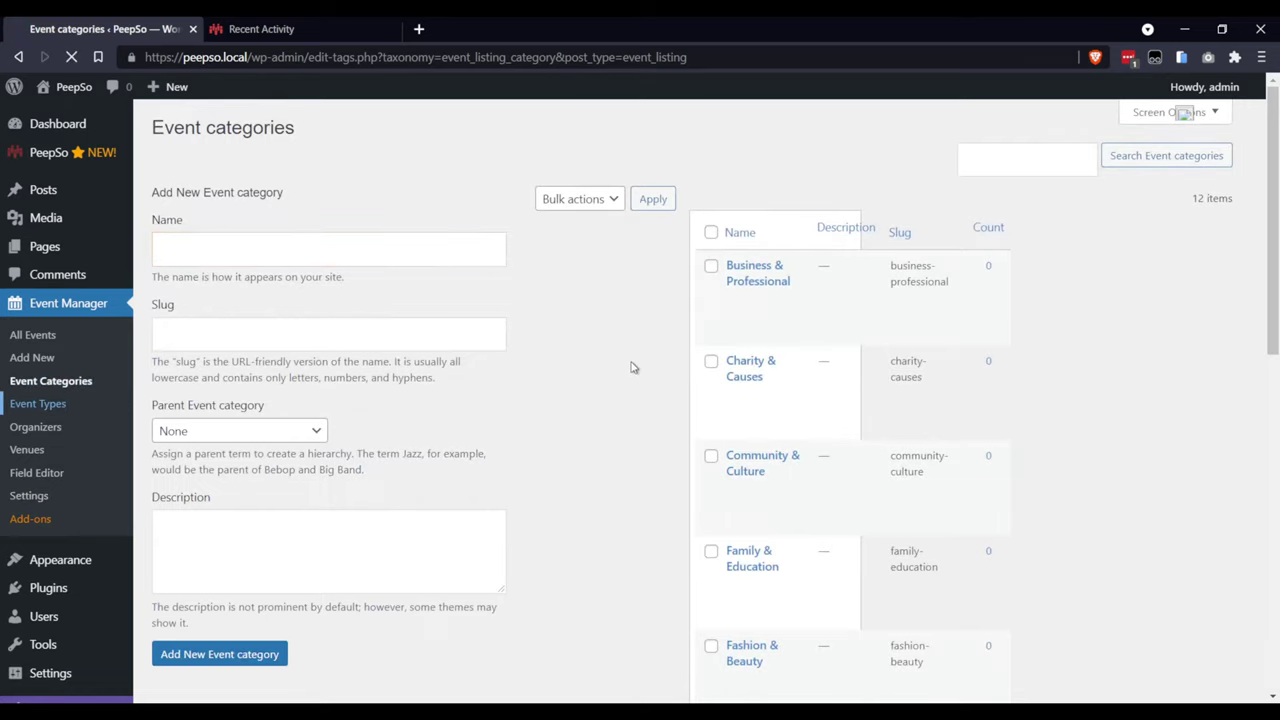
{"action": "mouse_move", "coordinate": [813, 284]}
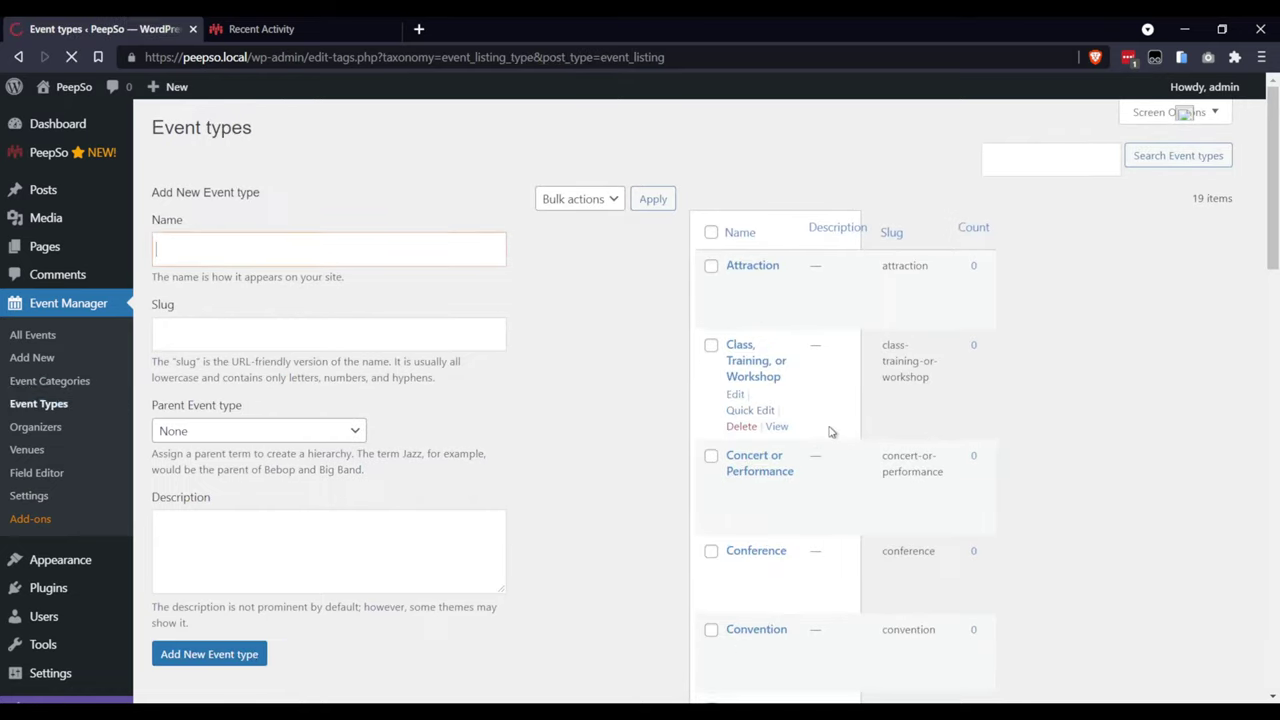
{"action": "scroll", "coordinate": [829, 434], "scroll_direction": "down", "scroll_amount": 3}
{"action": "scroll", "coordinate": [640, 520], "scroll_direction": "up", "scroll_amount": 3}
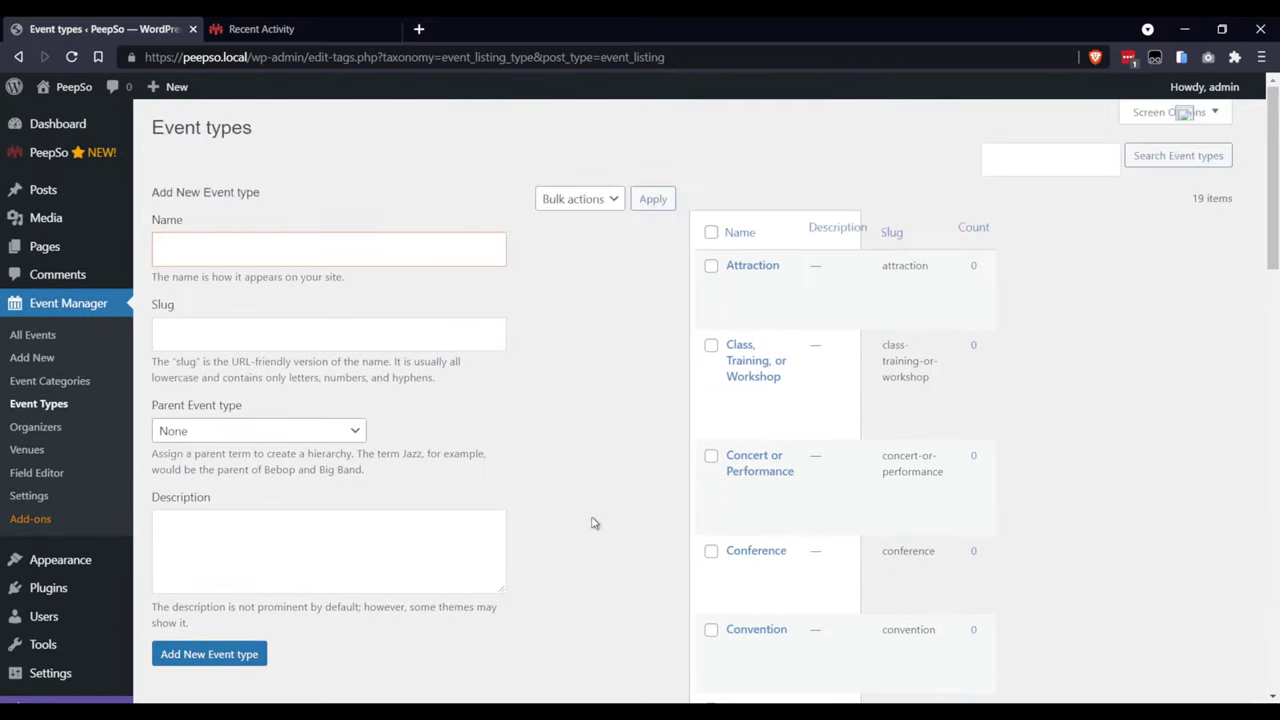
Step: Add an Event Category field of the term checklist type, using event_listing_category, to the event form fields and save it
{"action": "left_click", "coordinate": [42, 474]}
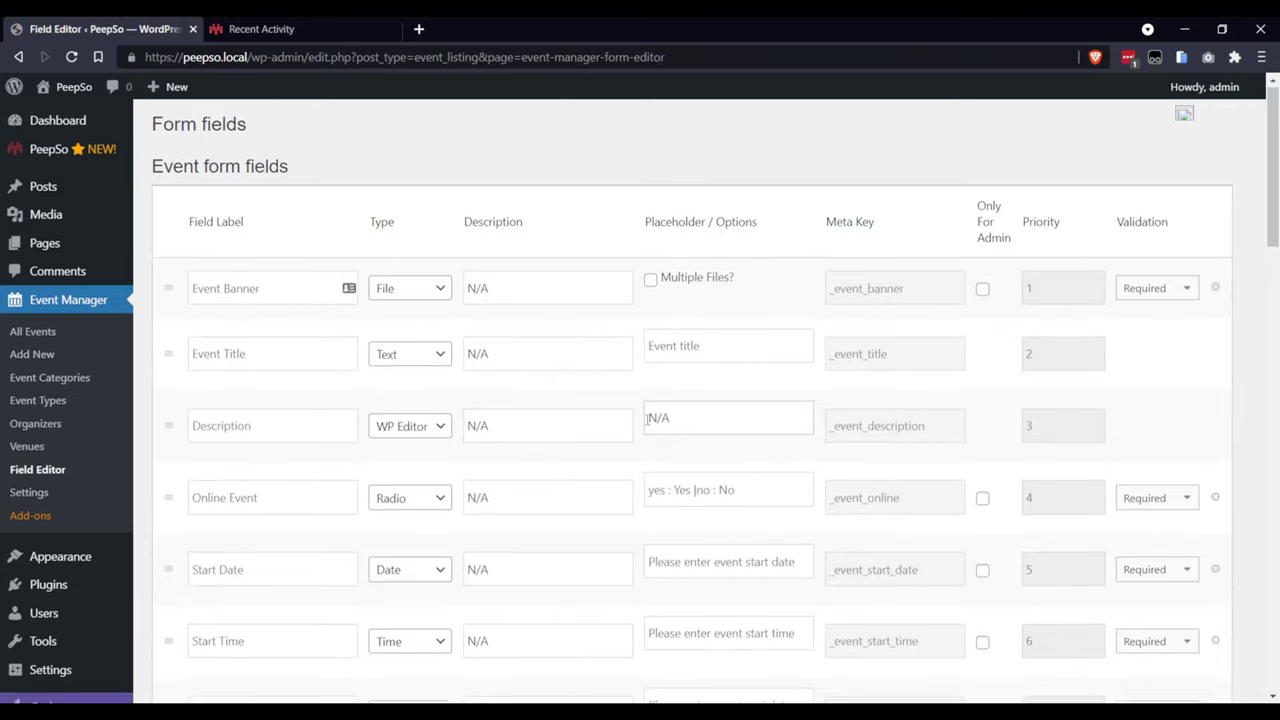
{"action": "scroll", "coordinate": [648, 420], "scroll_direction": "down", "scroll_amount": 3}
{"action": "scroll", "coordinate": [590, 437], "scroll_direction": "up", "scroll_amount": 3}
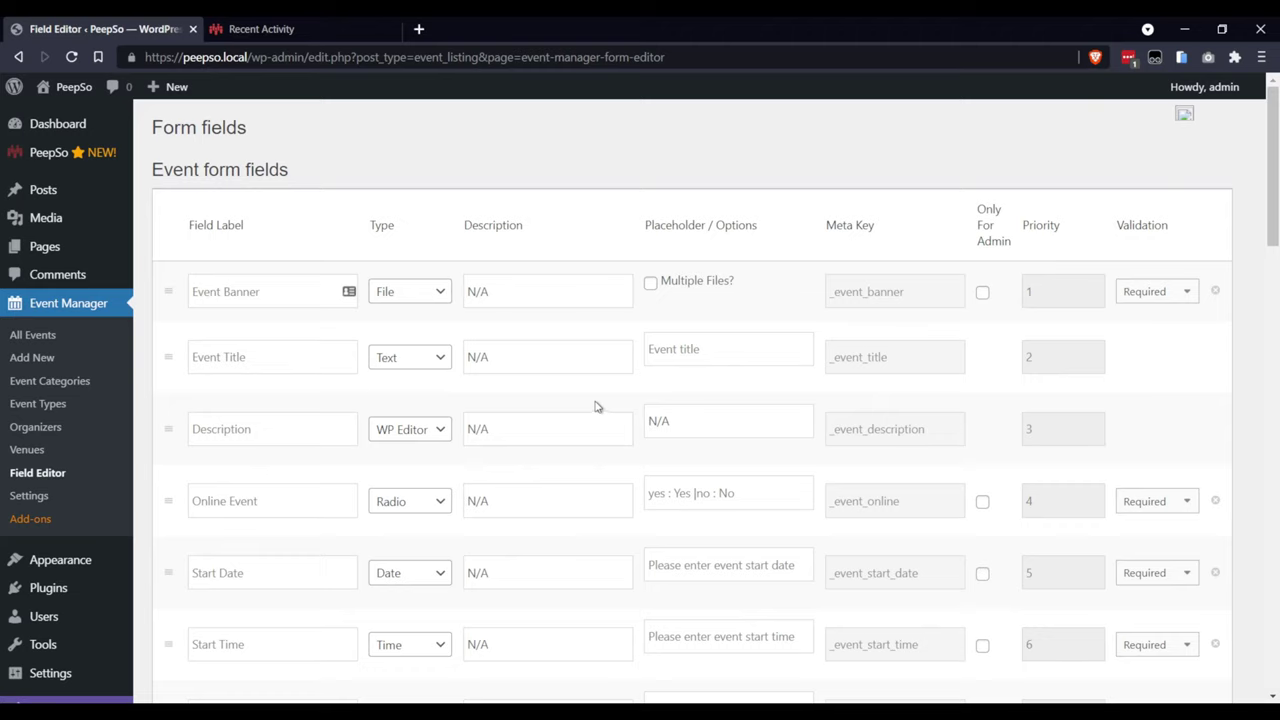
{"action": "scroll", "coordinate": [623, 380], "scroll_direction": "down", "scroll_amount": 4}
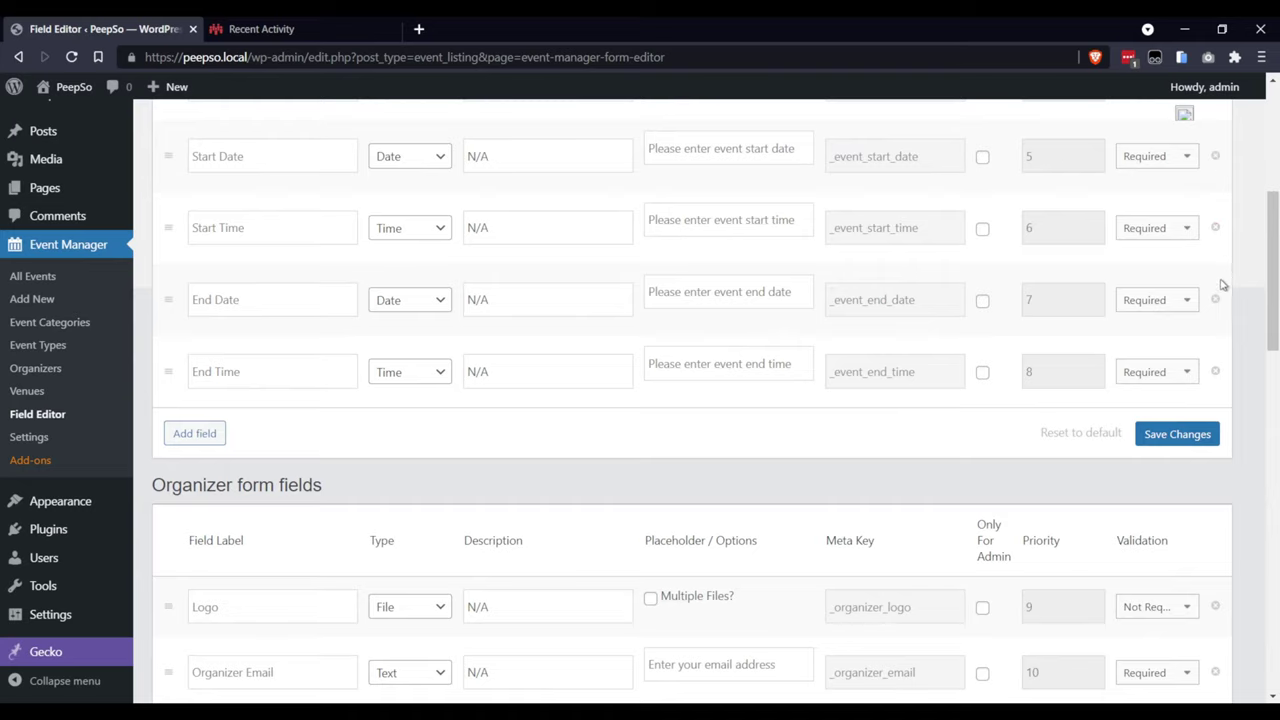
{"action": "left_click", "coordinate": [198, 433]}
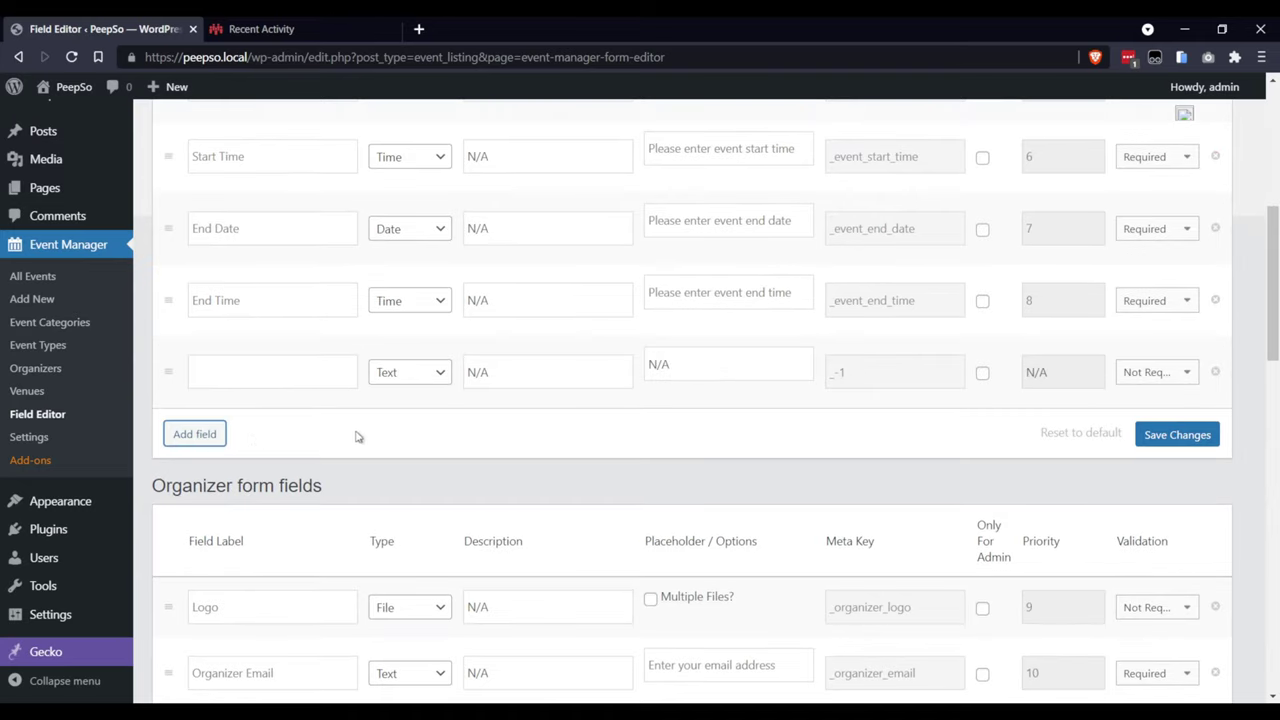
{"action": "left_click", "coordinate": [448, 381]}
{"action": "left_click", "coordinate": [437, 602]}
{"action": "left_click", "coordinate": [426, 562]}
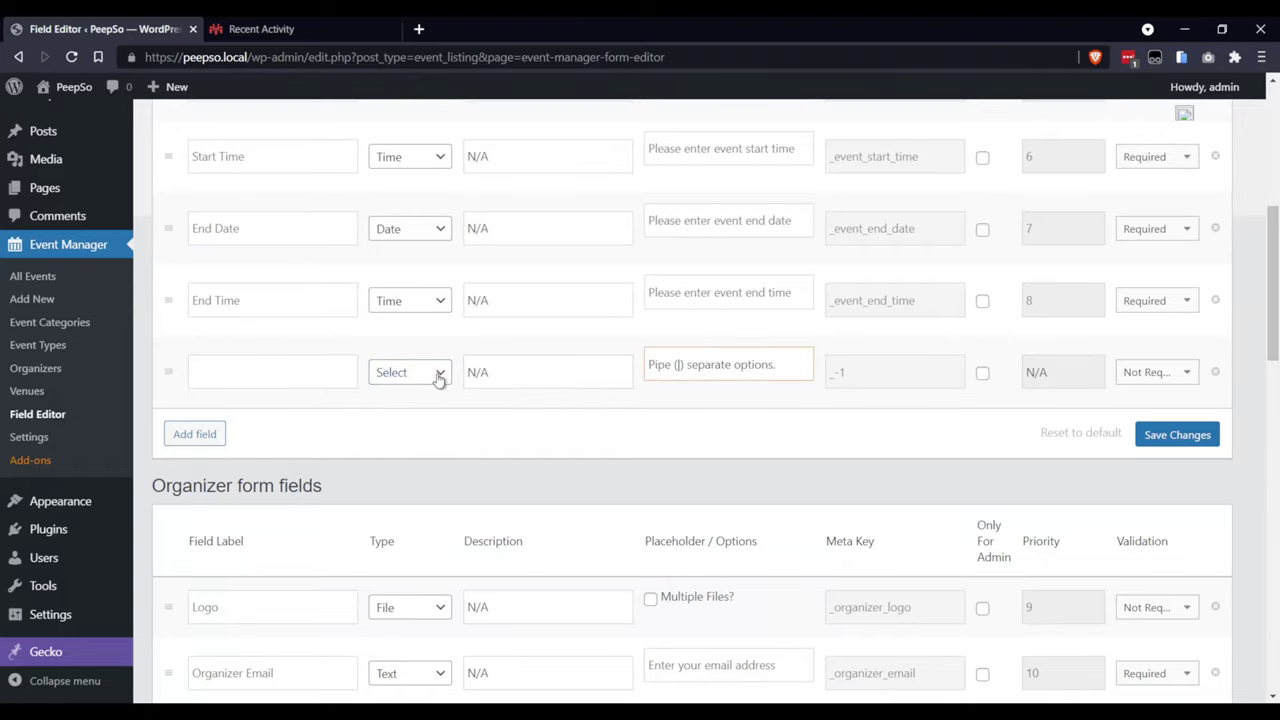
{"action": "left_click", "coordinate": [437, 374]}
{"action": "left_click", "coordinate": [413, 601]}
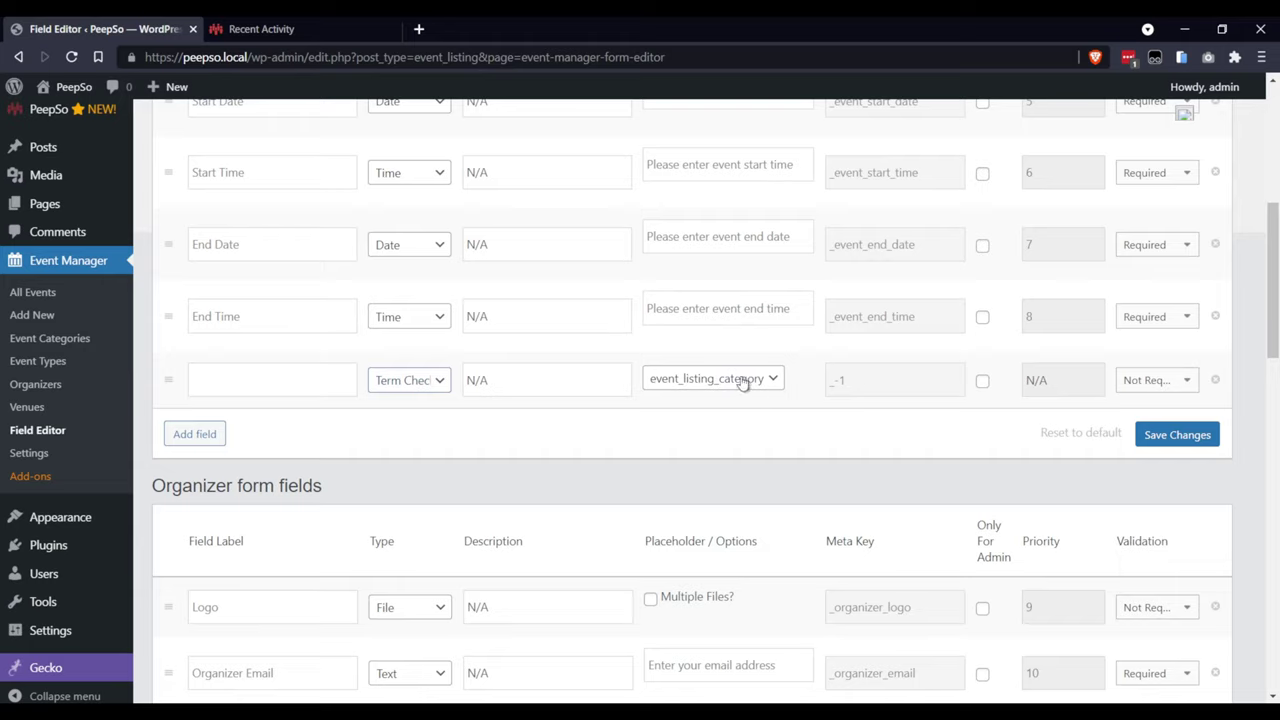
{"action": "left_click", "coordinate": [270, 383]}
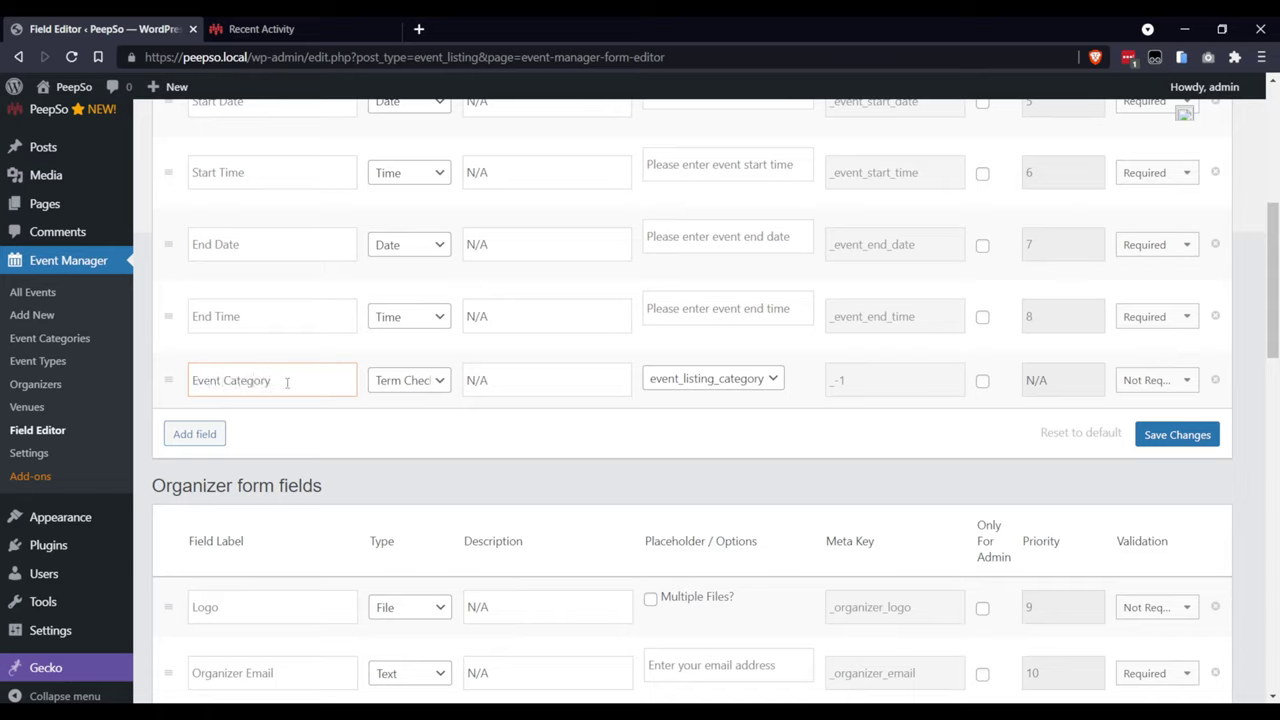
{"action": "left_click", "coordinate": [1200, 436]}
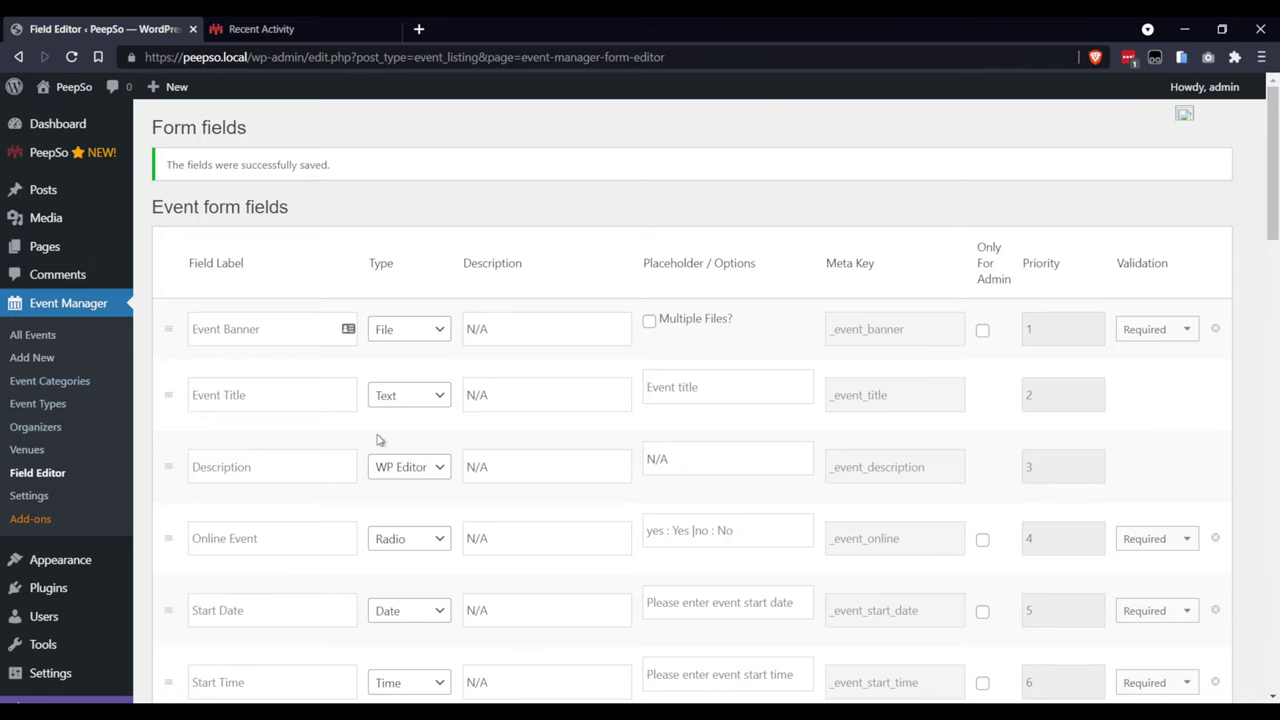
Step: Reorder the event form fields so Event Title comes first and Event Category second, above Event Banner, and save
{"action": "scroll", "coordinate": [378, 440], "scroll_direction": "down", "scroll_amount": 3}
{"action": "left_click_drag", "start_coordinate": [169, 560], "coordinate": [180, 160]}
{"action": "scroll", "coordinate": [169, 494], "scroll_direction": "up", "scroll_amount": 2}
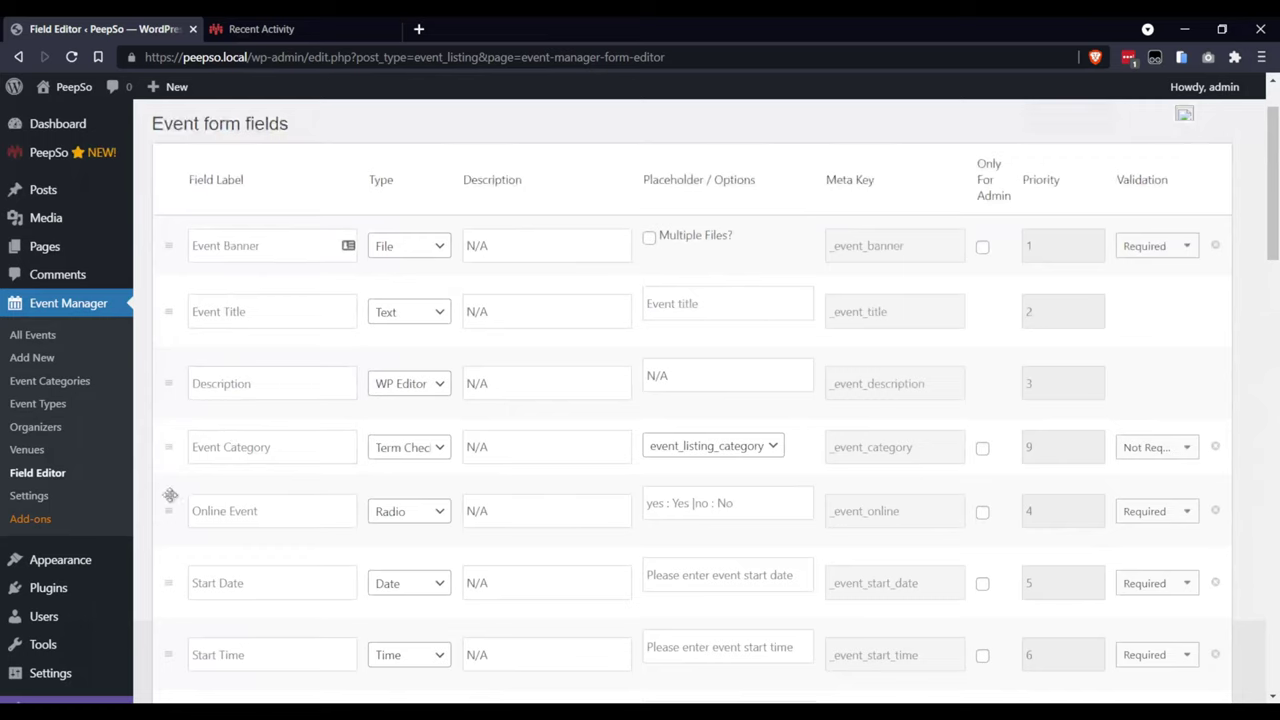
{"action": "left_click_drag", "start_coordinate": [169, 449], "coordinate": [180, 240]}
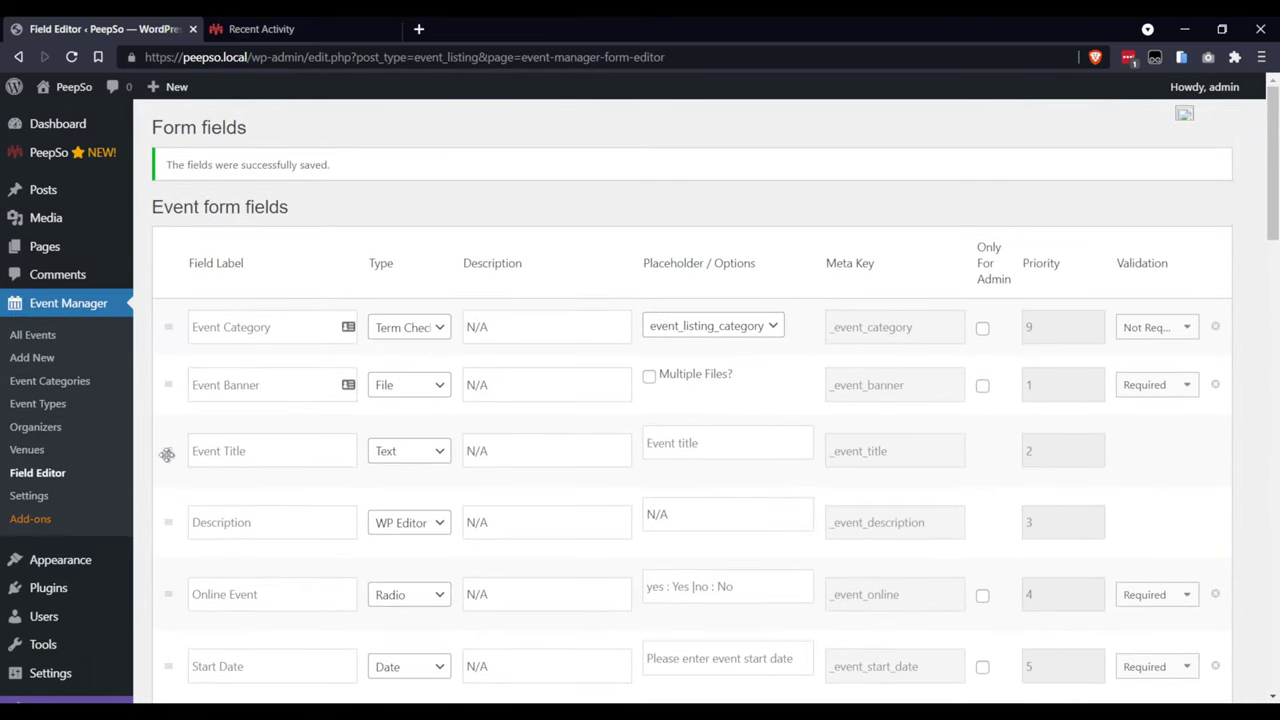
{"action": "left_click_drag", "start_coordinate": [169, 455], "coordinate": [172, 320]}
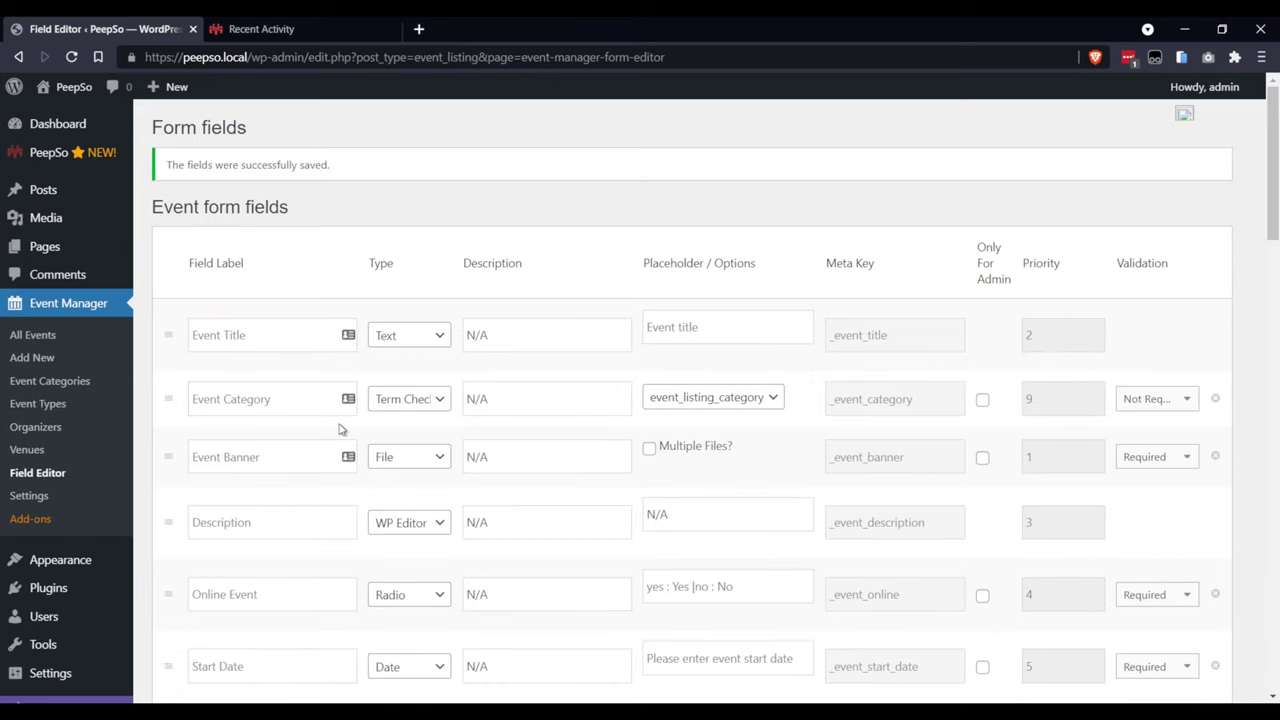
{"action": "scroll", "coordinate": [542, 449], "scroll_direction": "down", "scroll_amount": 8}
{"action": "scroll", "coordinate": [1031, 374], "scroll_direction": "up", "scroll_amount": 3}
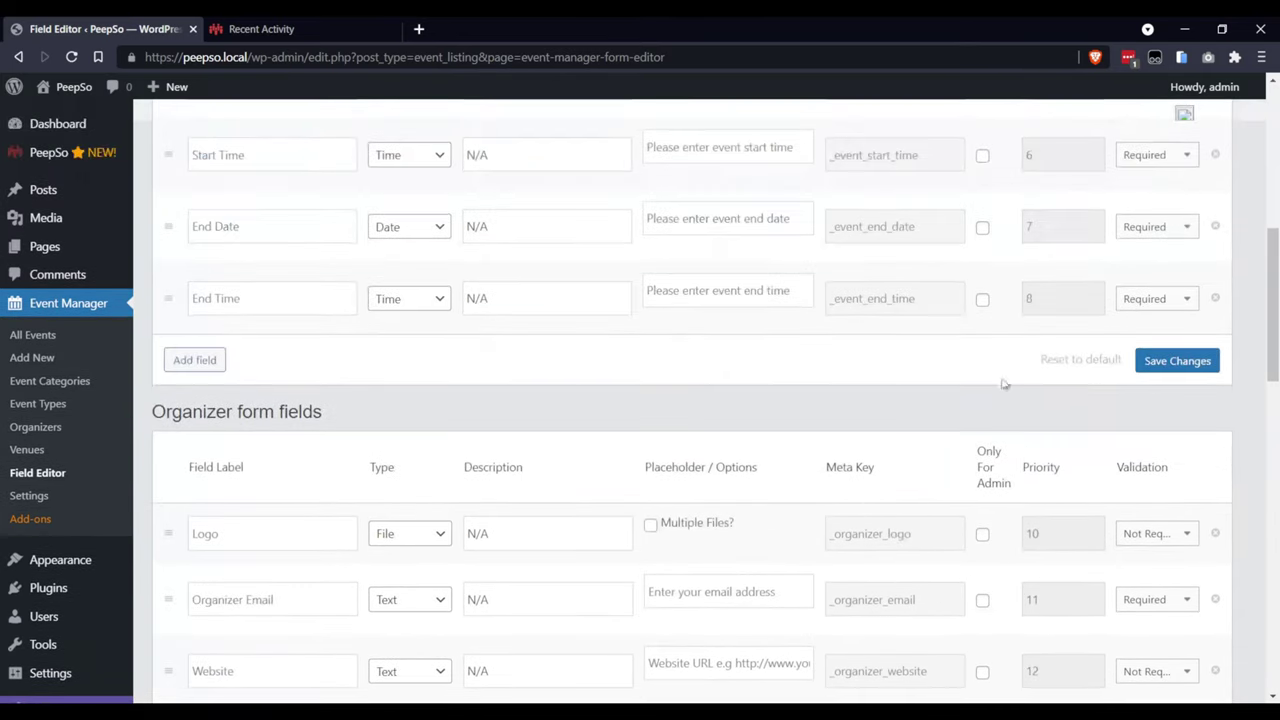
{"action": "left_click", "coordinate": [1188, 367]}
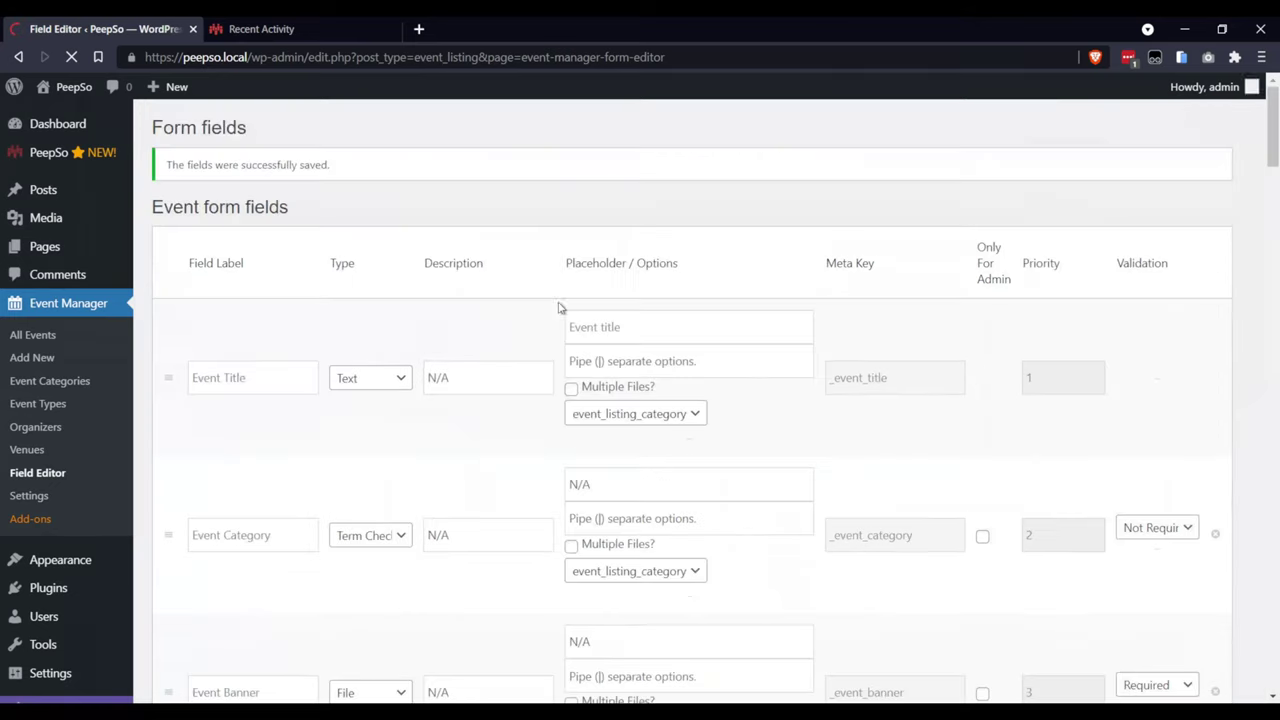
Step: Open PeepSo's WP Event Manager configuration and review its profile, display, navigation and activity stream options
{"action": "mouse_move", "coordinate": [32, 155]}
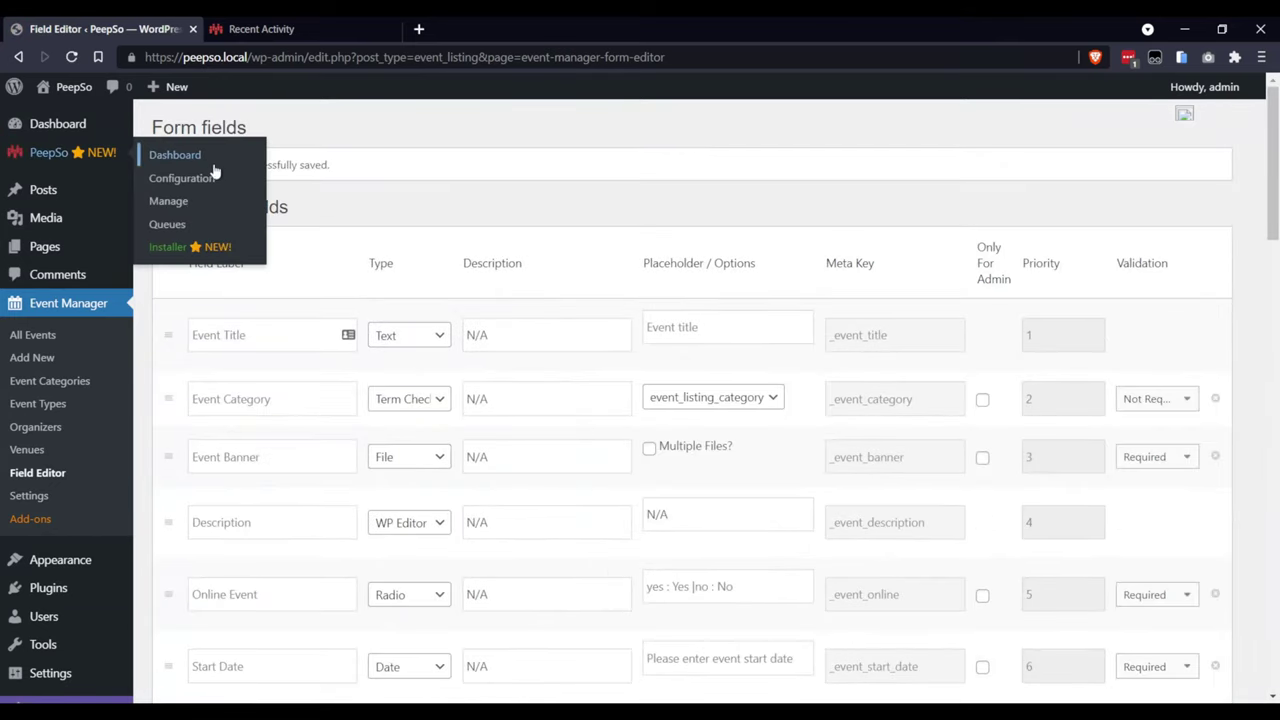
{"action": "left_click", "coordinate": [194, 186]}
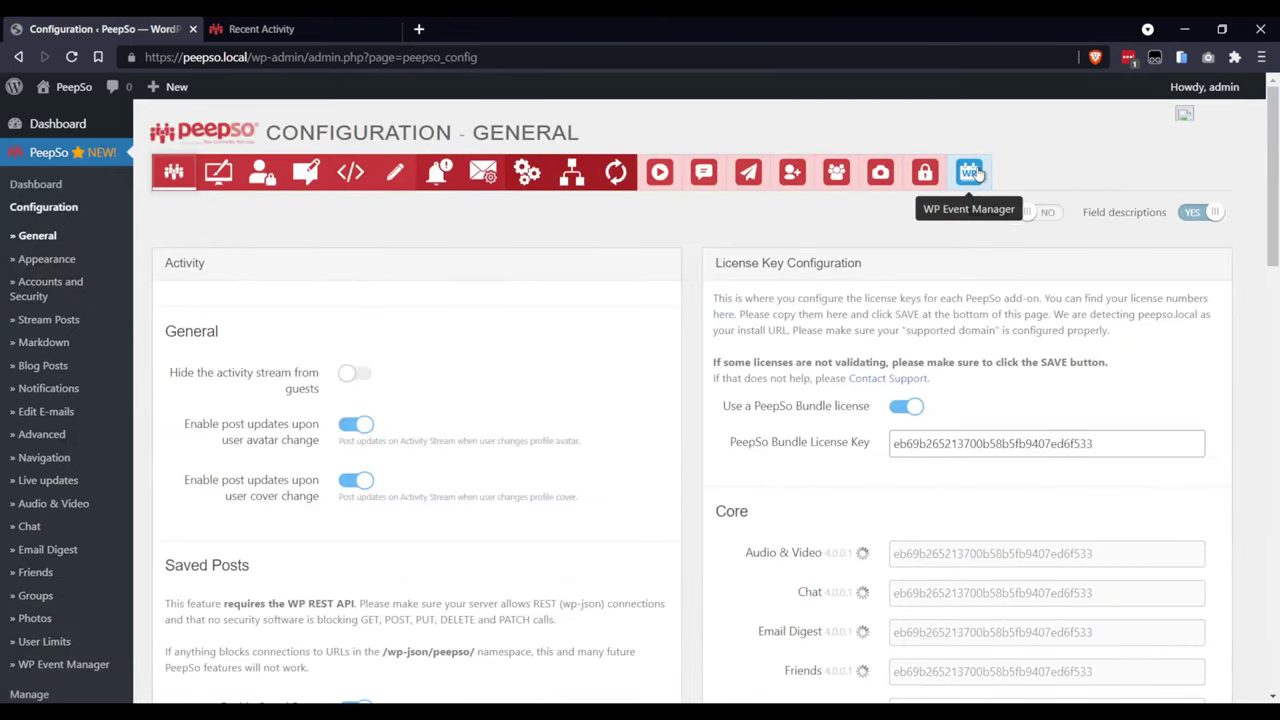
{"action": "left_click", "coordinate": [970, 173]}
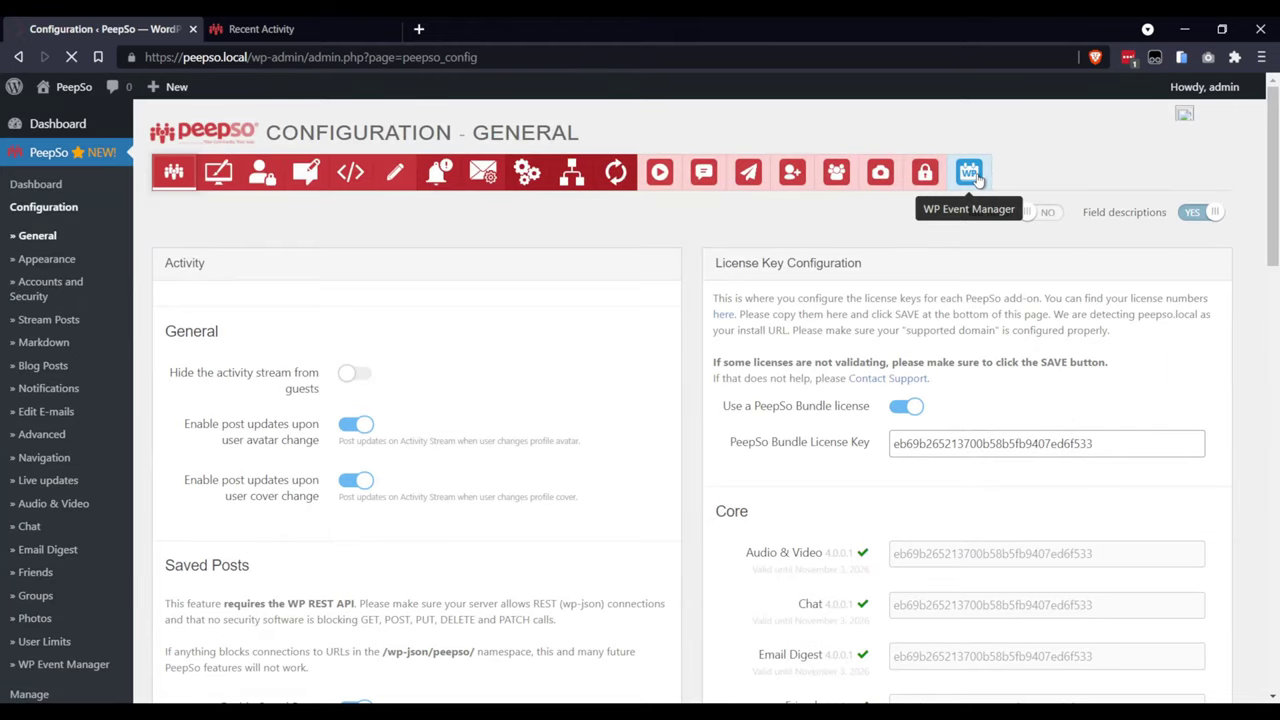
{"action": "scroll", "coordinate": [623, 337], "scroll_direction": "down", "scroll_amount": 5}
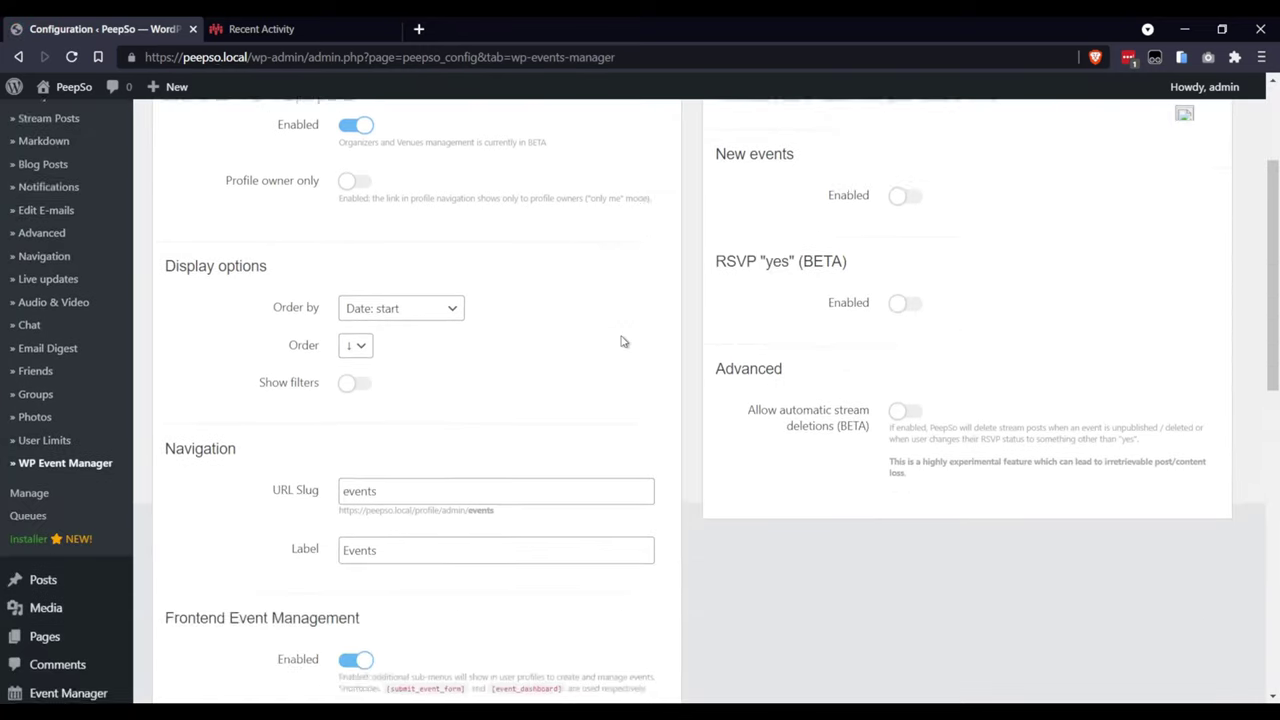
{"action": "scroll", "coordinate": [610, 350], "scroll_direction": "down", "scroll_amount": 2}
{"action": "scroll", "coordinate": [597, 363], "scroll_direction": "up", "scroll_amount": 3}
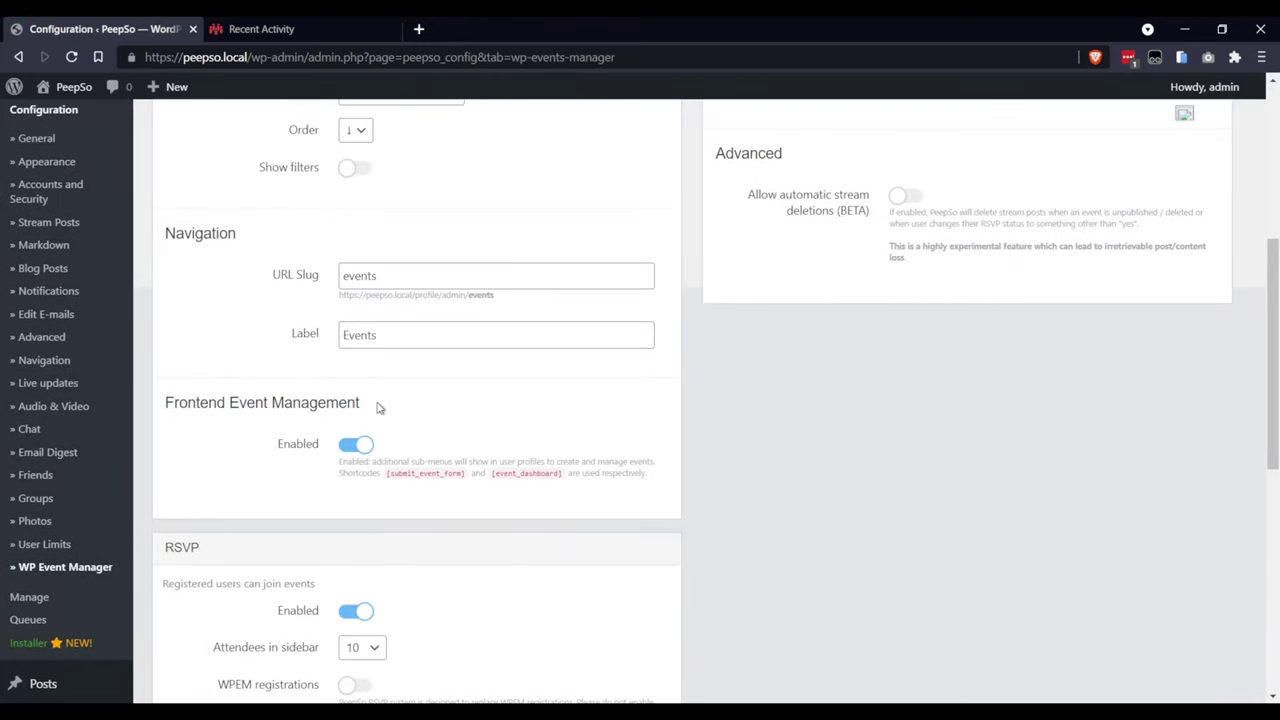
Step: Switch Frontend Event Management off and back on, and review the RSVP and override settings below it
{"action": "left_click_drag", "start_coordinate": [379, 407], "coordinate": [165, 413]}
{"action": "left_click", "coordinate": [352, 448]}
{"action": "left_click", "coordinate": [361, 450]}
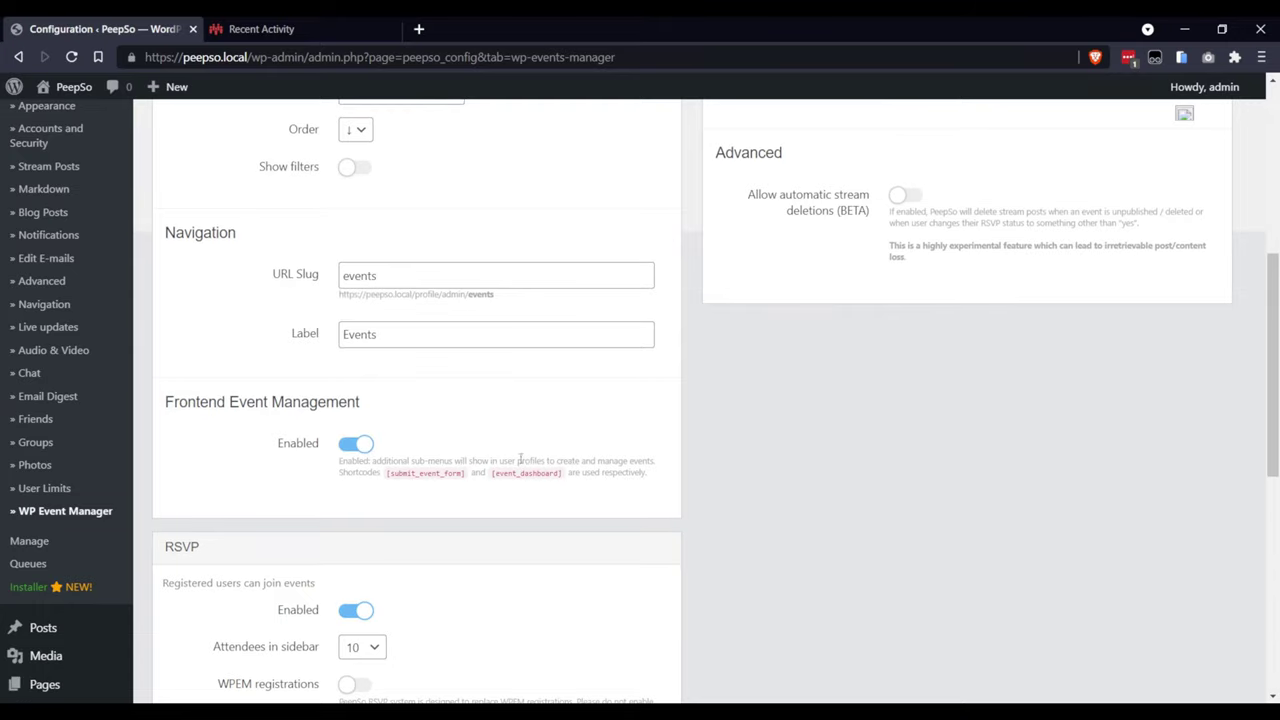
{"action": "scroll", "coordinate": [828, 467], "scroll_direction": "down", "scroll_amount": 6}
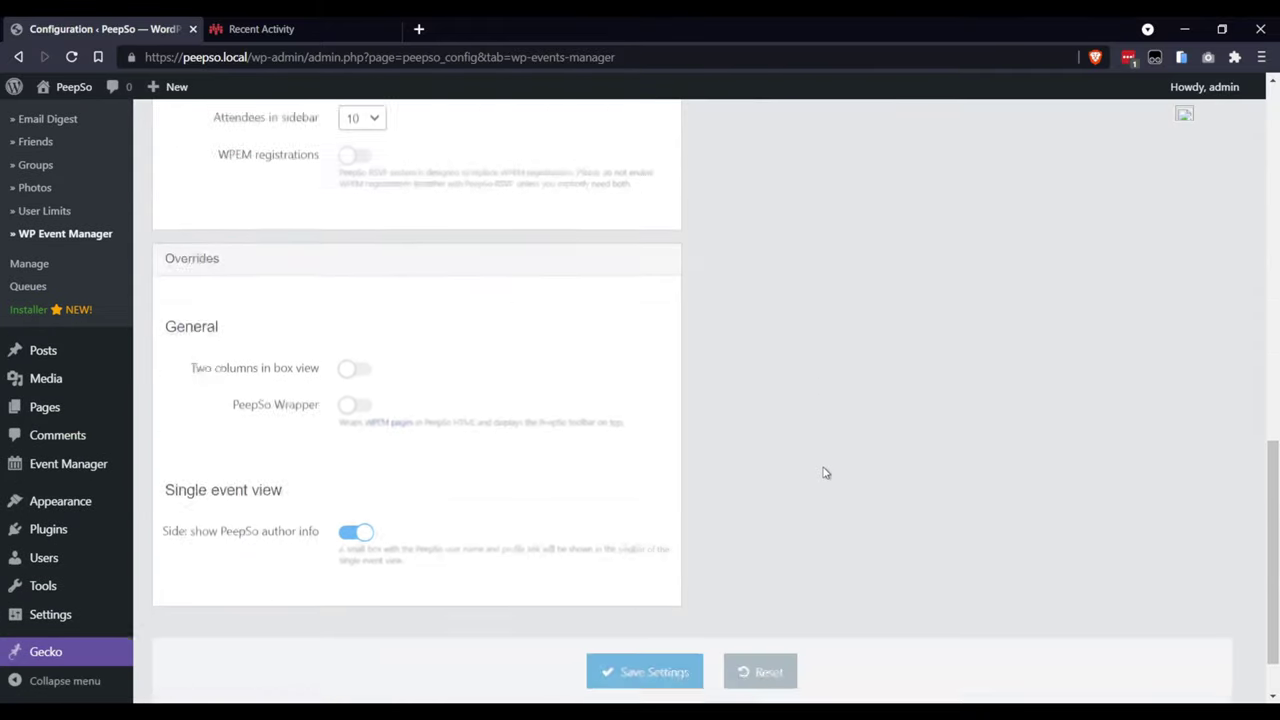
Step: Save the WP Event Manager integration settings and open the signed-in user's profile on the community front end
{"action": "left_click", "coordinate": [654, 600]}
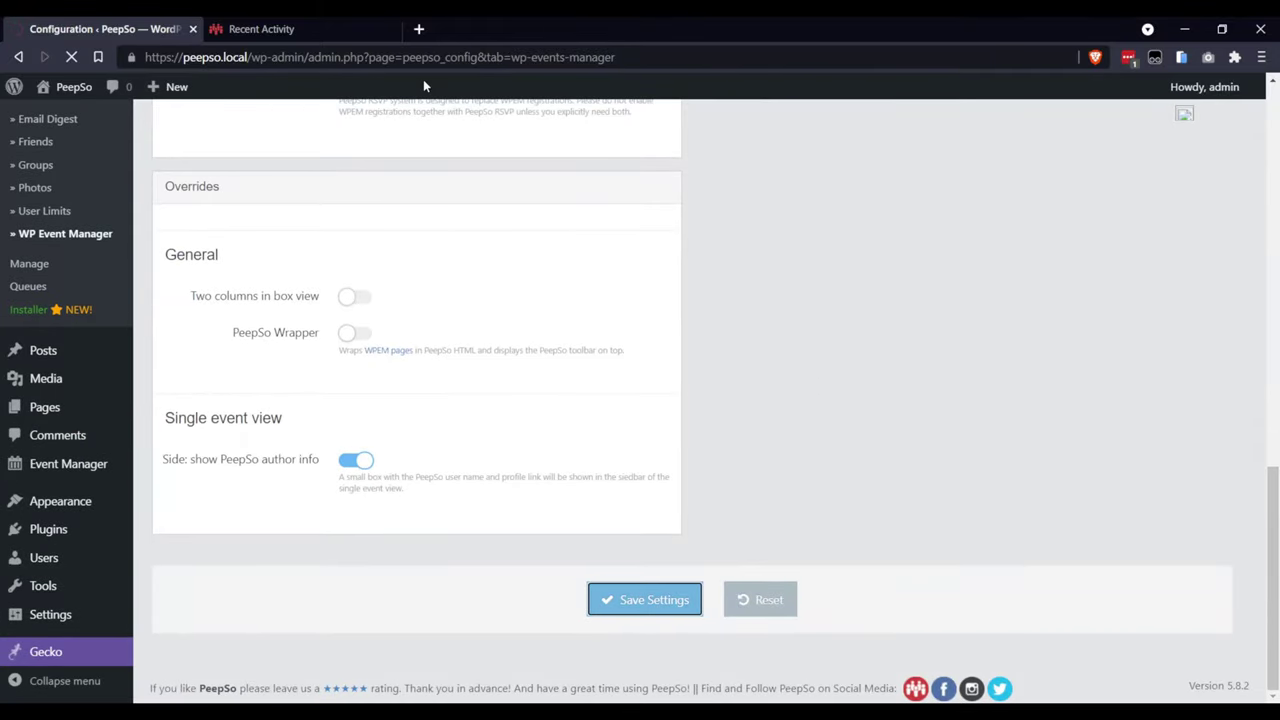
{"action": "left_click", "coordinate": [262, 29]}
{"action": "scroll", "coordinate": [993, 361], "scroll_direction": "up", "scroll_amount": 10}
{"action": "left_click", "coordinate": [983, 112]}
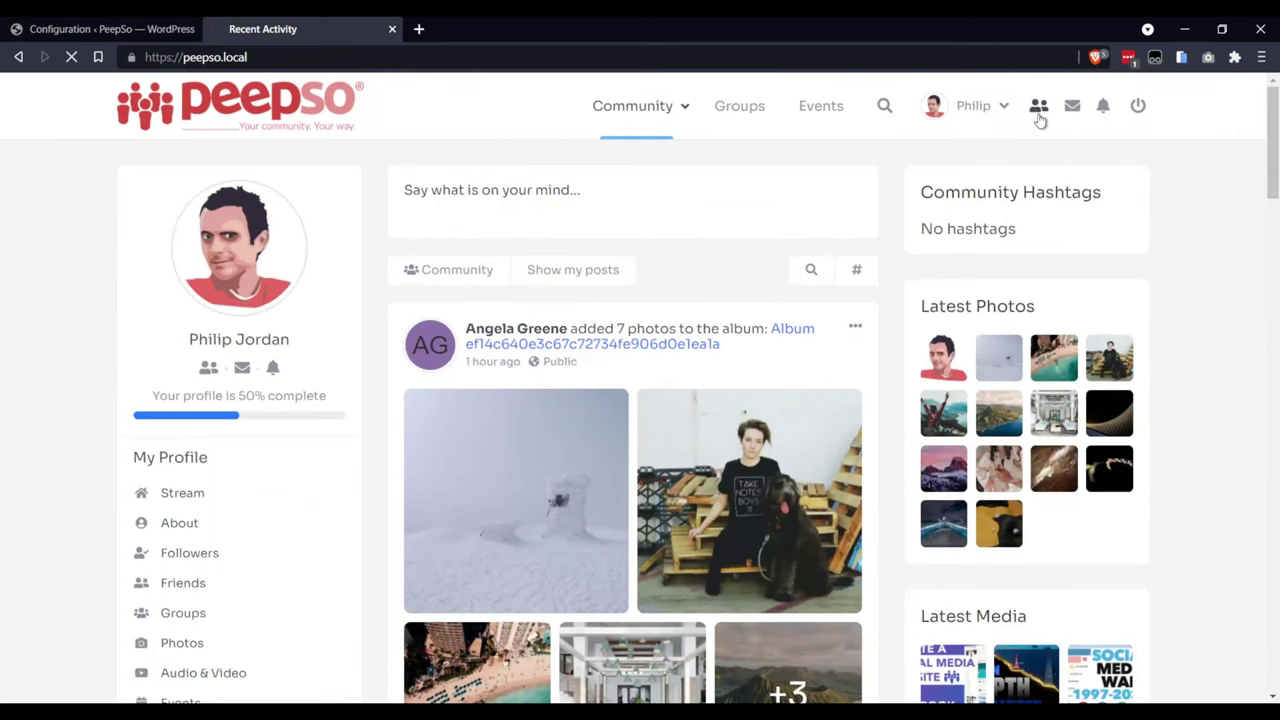
{"action": "left_click", "coordinate": [160, 29]}
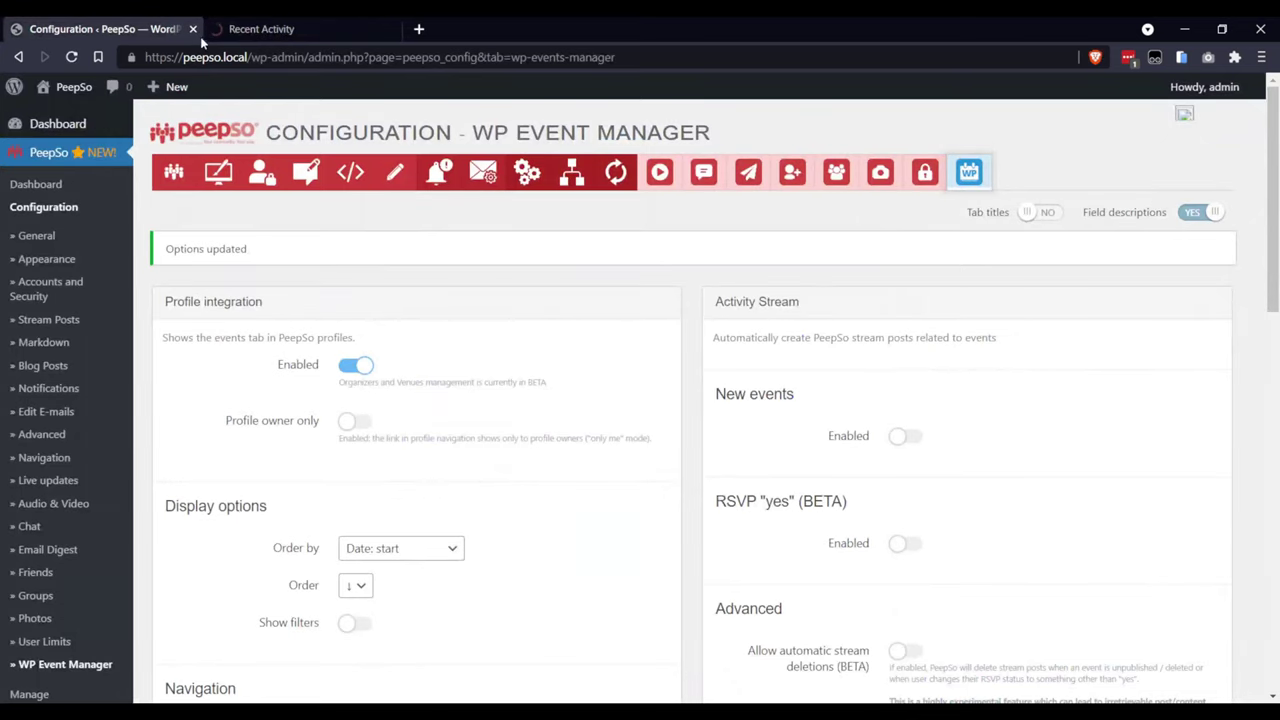
{"action": "left_click", "coordinate": [240, 30]}
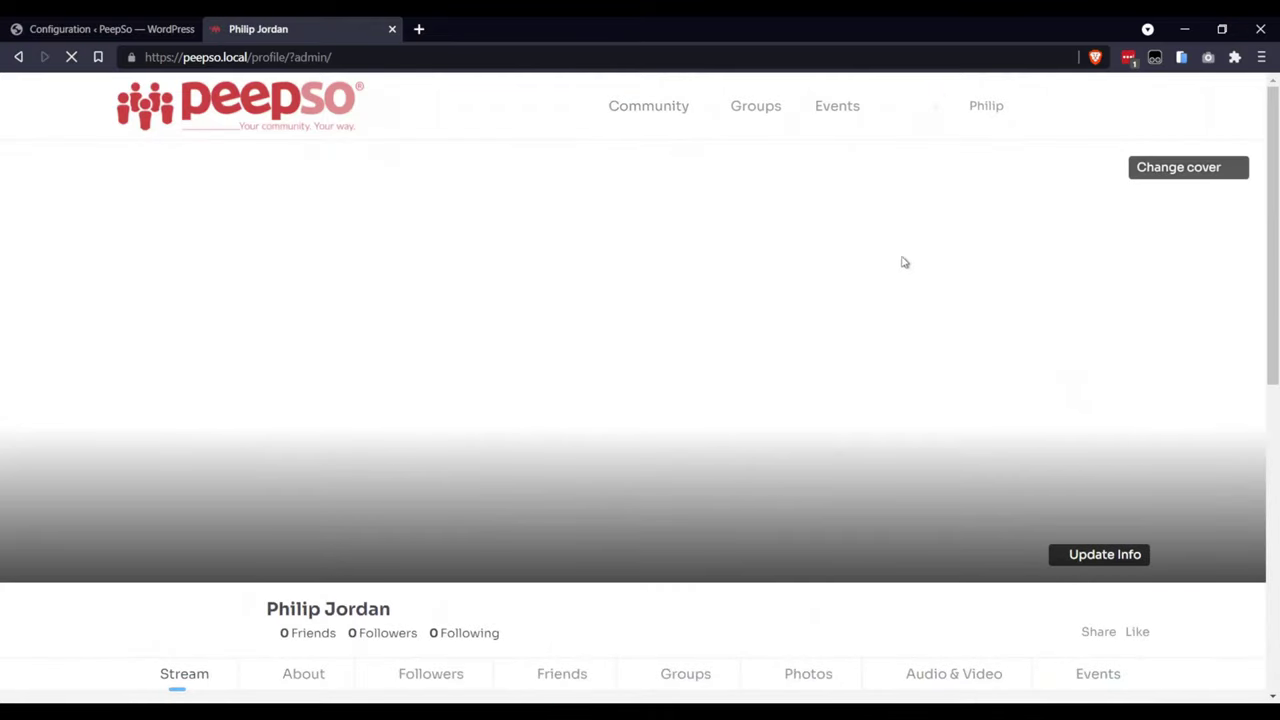
Step: Open the profile's Events section and bring up its event creation form
{"action": "scroll", "coordinate": [740, 372], "scroll_direction": "down", "scroll_amount": 4}
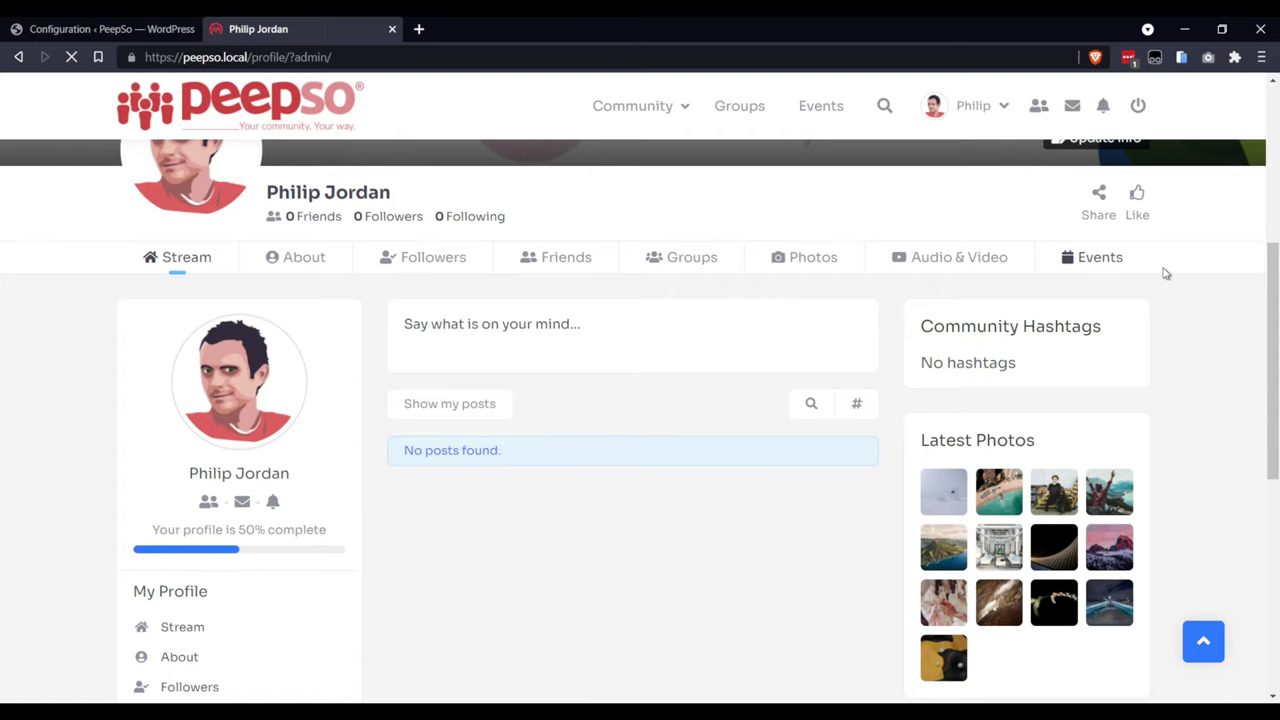
{"action": "left_click", "coordinate": [1120, 265]}
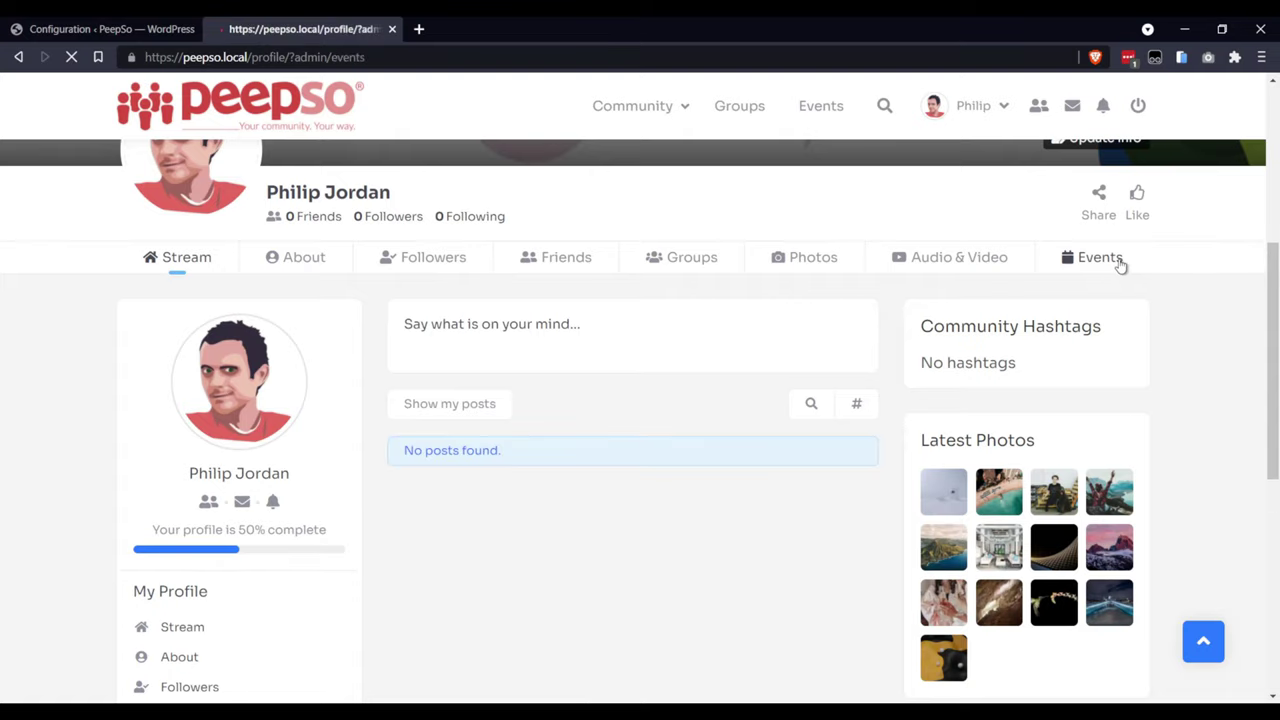
{"action": "scroll", "coordinate": [740, 356], "scroll_direction": "down", "scroll_amount": 3}
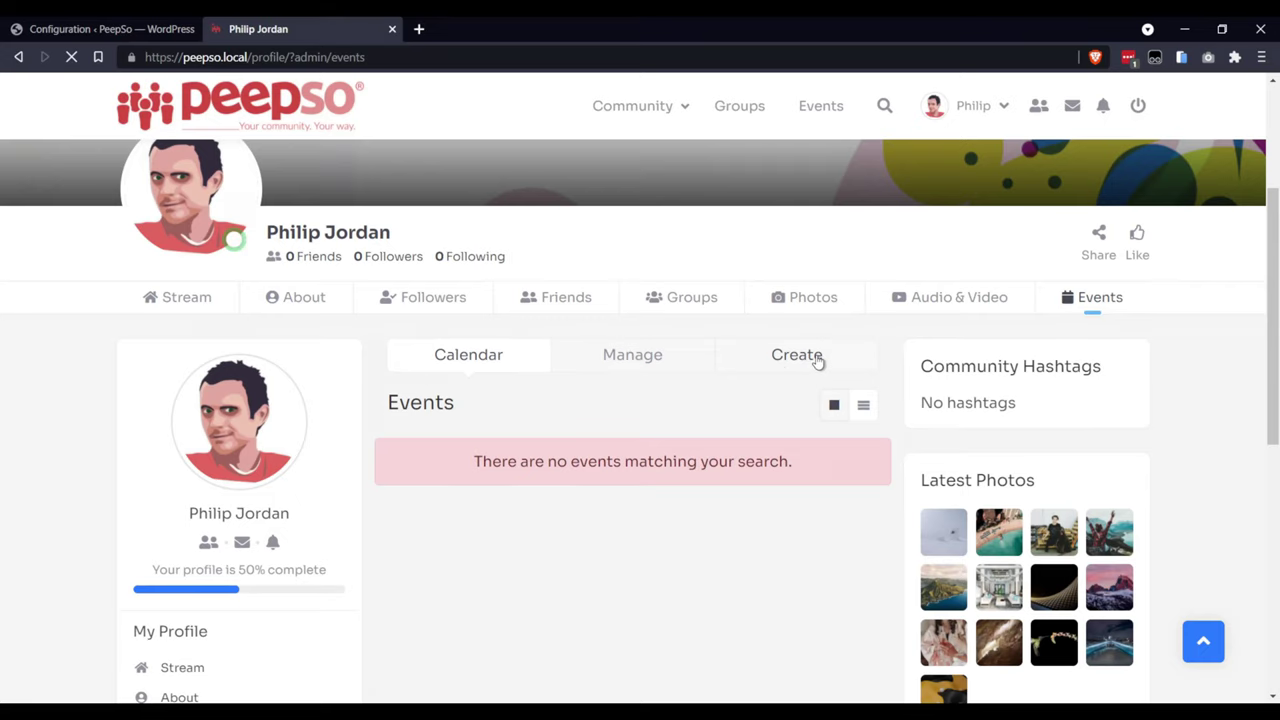
{"action": "left_click", "coordinate": [808, 366]}
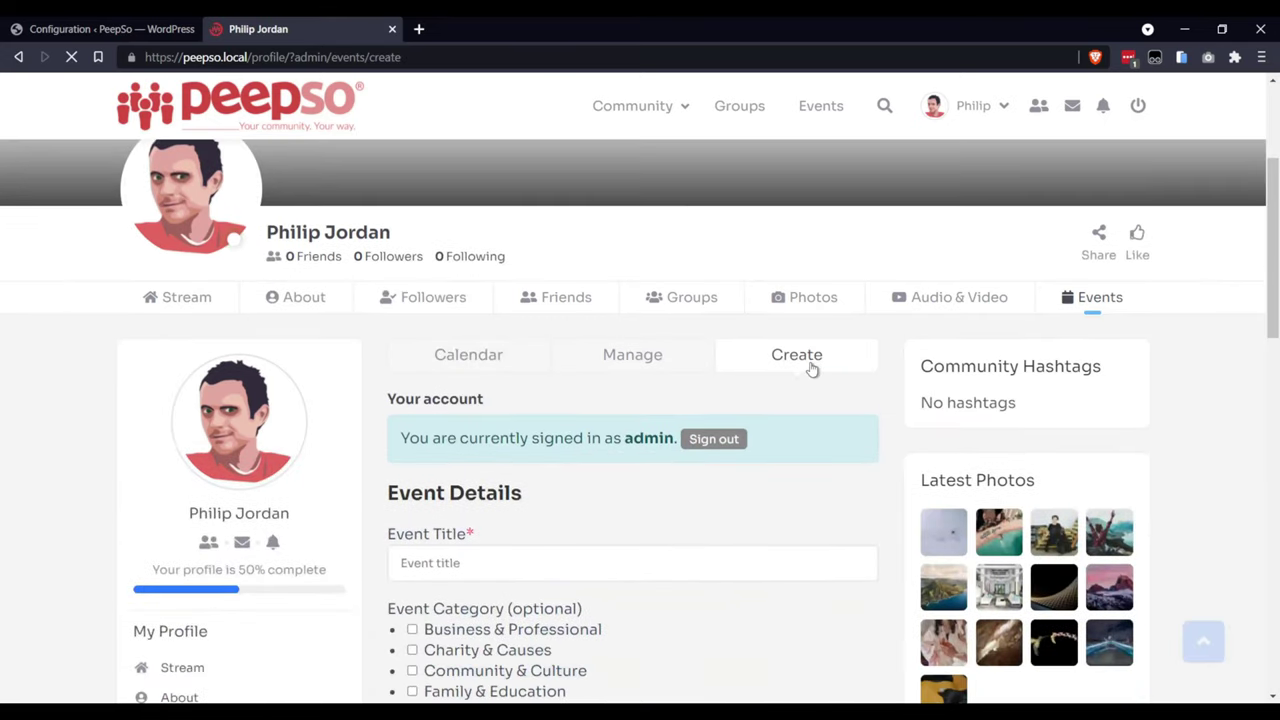
Step: Review the event creation form's fields, from Event Title and Event Category through the description, Online Event option and dates
{"action": "scroll", "coordinate": [640, 380], "scroll_direction": "down", "scroll_amount": 2}
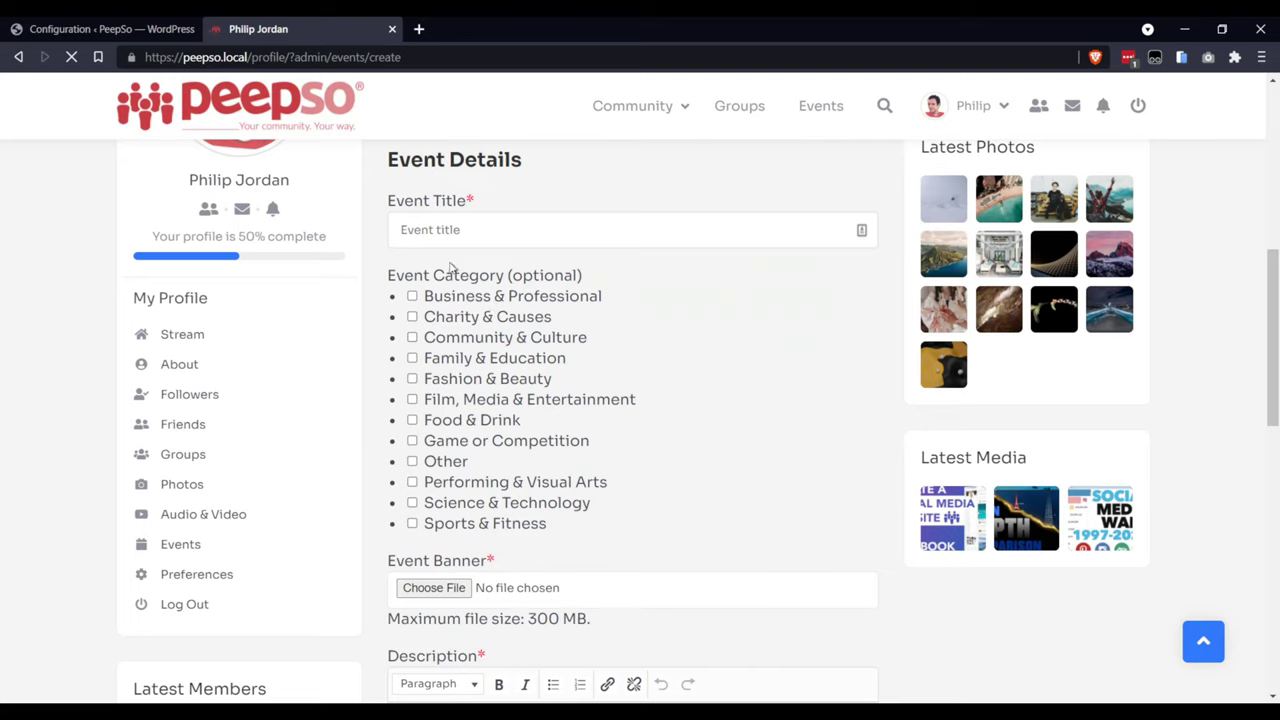
{"action": "left_click", "coordinate": [480, 229]}
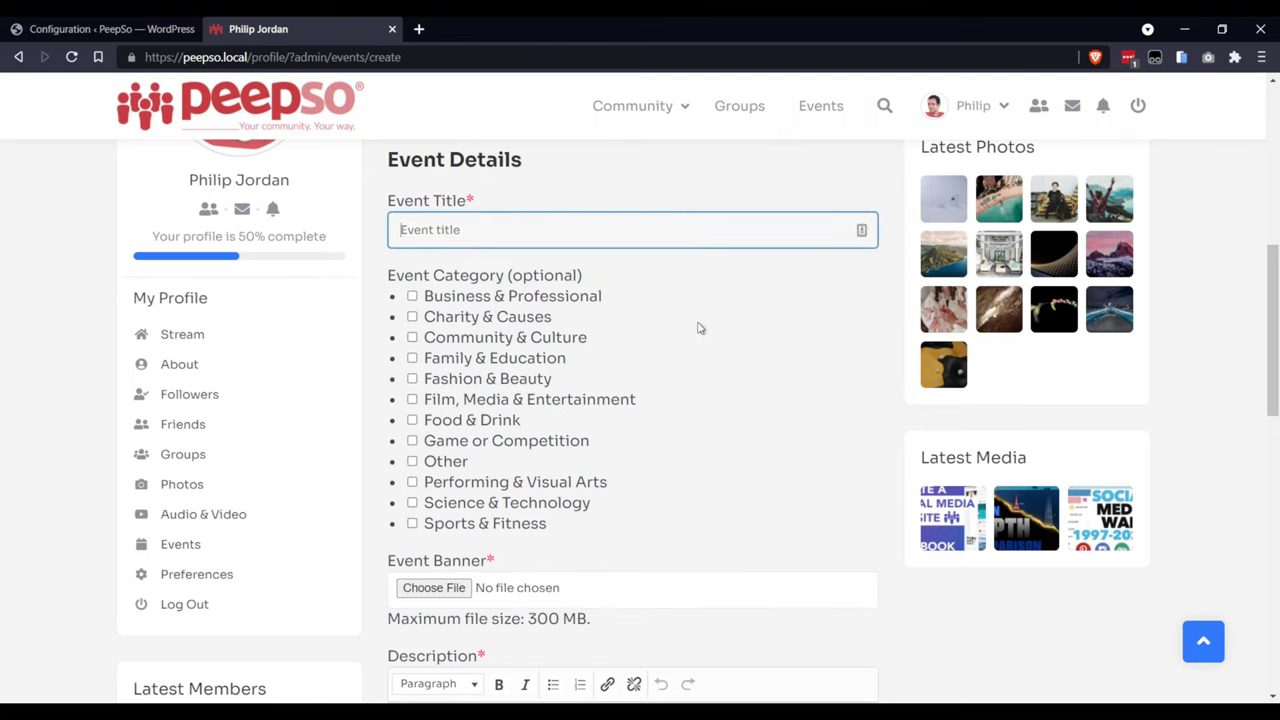
{"action": "scroll", "coordinate": [706, 423], "scroll_direction": "down", "scroll_amount": 5}
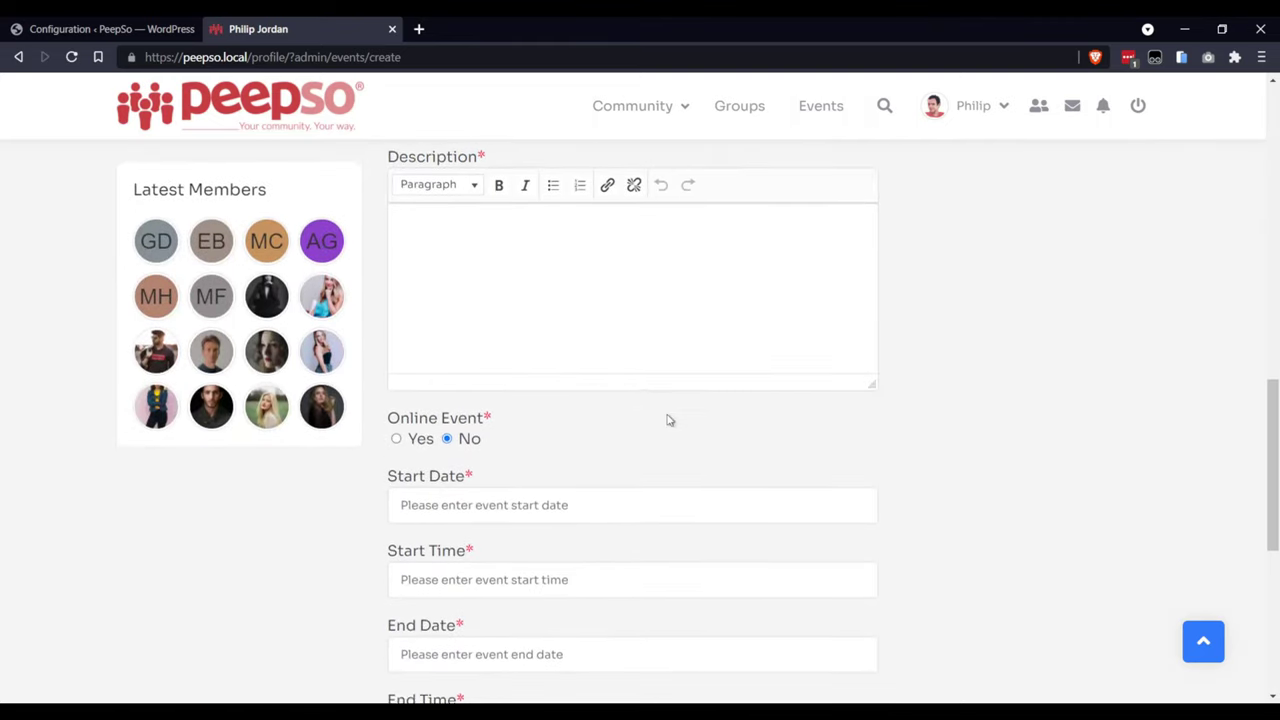
{"action": "scroll", "coordinate": [669, 420], "scroll_direction": "up", "scroll_amount": 5}
{"action": "scroll", "coordinate": [733, 425], "scroll_direction": "down", "scroll_amount": 5}
{"action": "scroll", "coordinate": [717, 420], "scroll_direction": "up", "scroll_amount": 4}
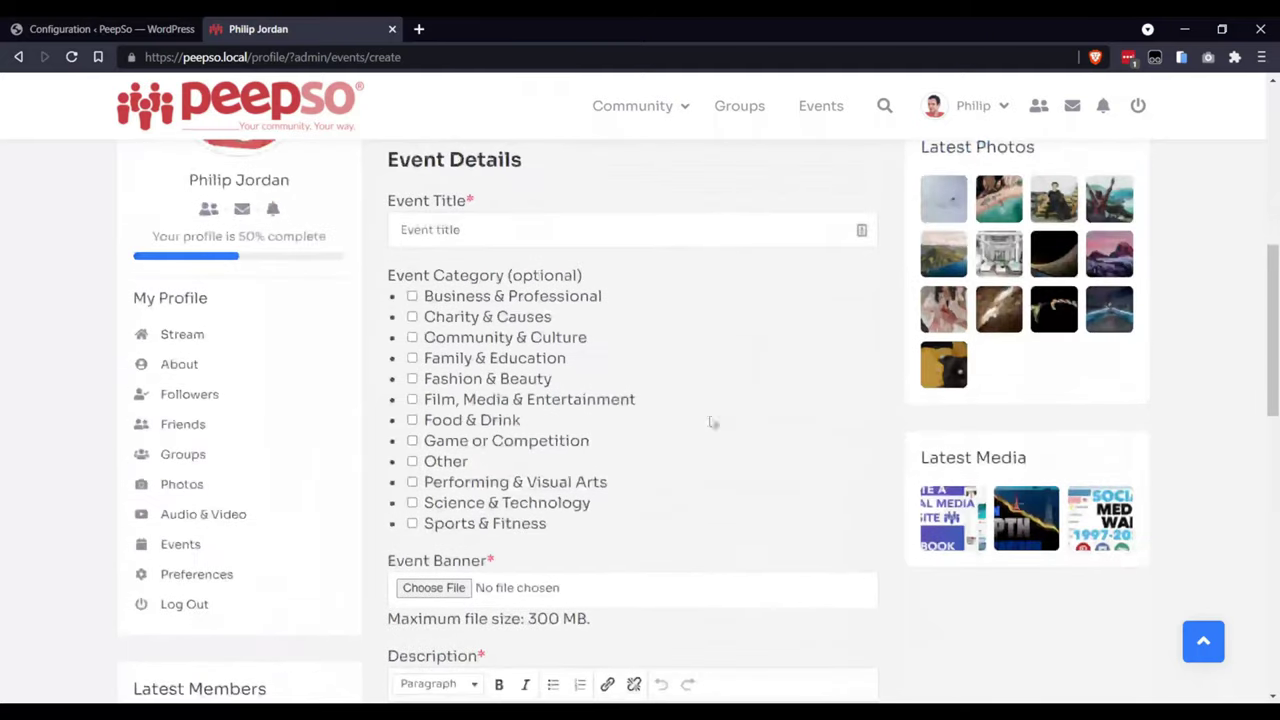
Step: Return to the WordPress admin and open Event Manager's Field Editor for the event form fields
{"action": "left_click", "coordinate": [160, 30]}
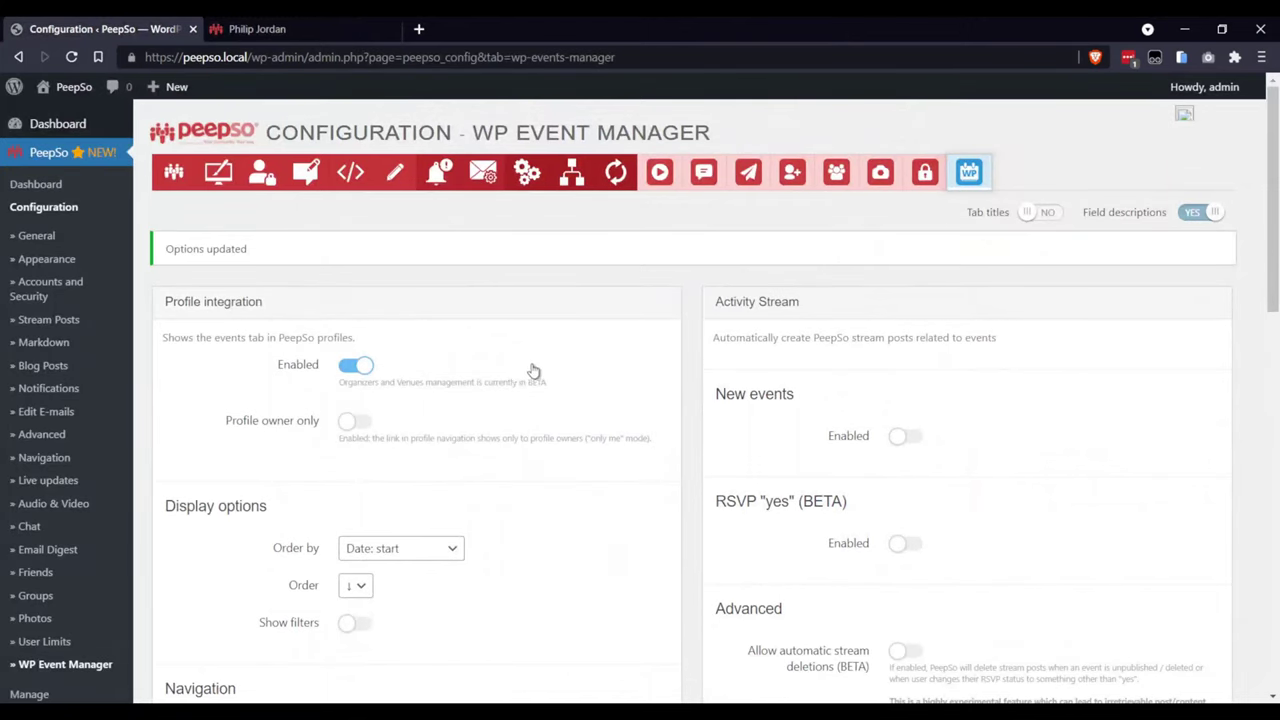
{"action": "scroll", "coordinate": [105, 400], "scroll_direction": "down", "scroll_amount": 4}
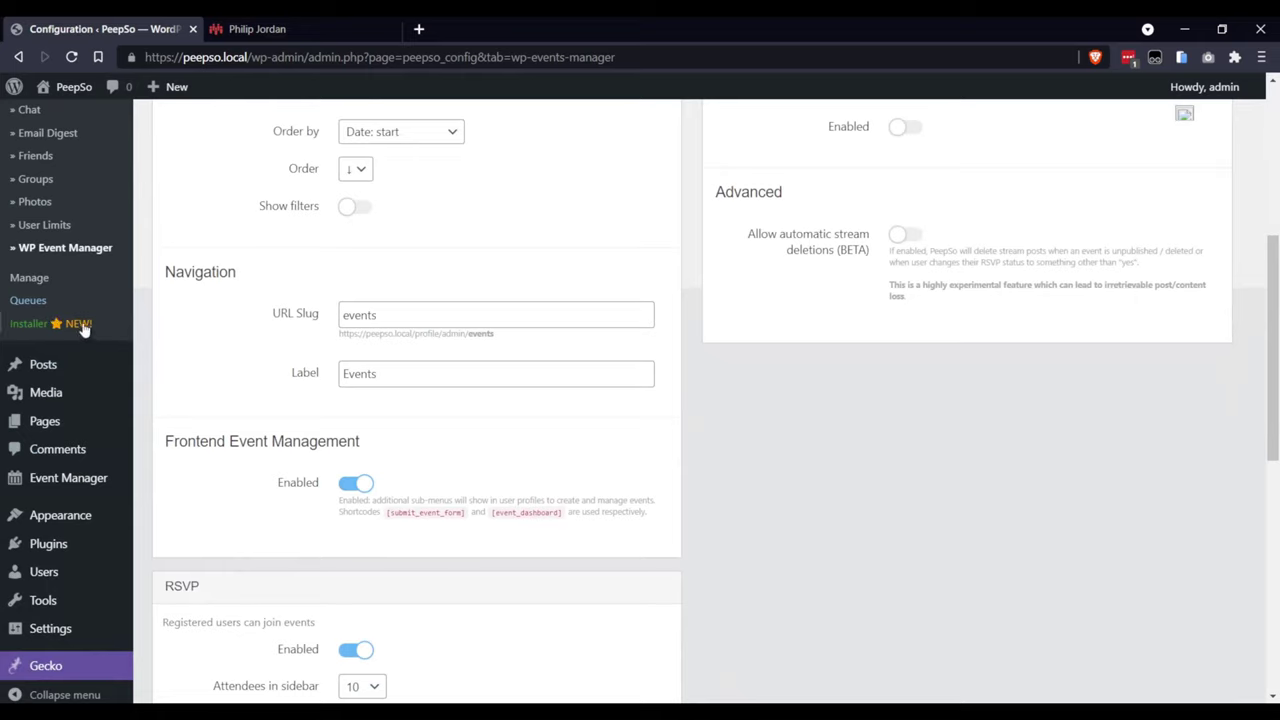
{"action": "scroll", "coordinate": [82, 300], "scroll_direction": "up", "scroll_amount": 4}
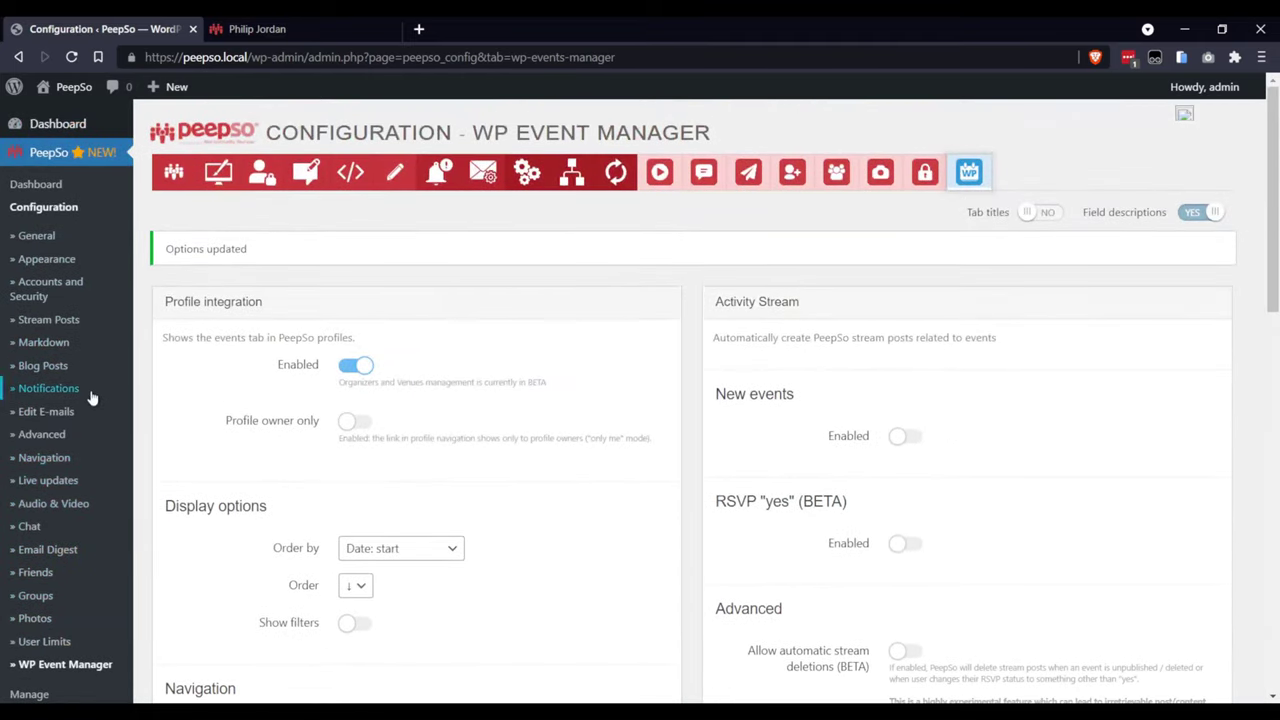
{"action": "scroll", "coordinate": [88, 440], "scroll_direction": "down", "scroll_amount": 3}
{"action": "left_click", "coordinate": [88, 562]}
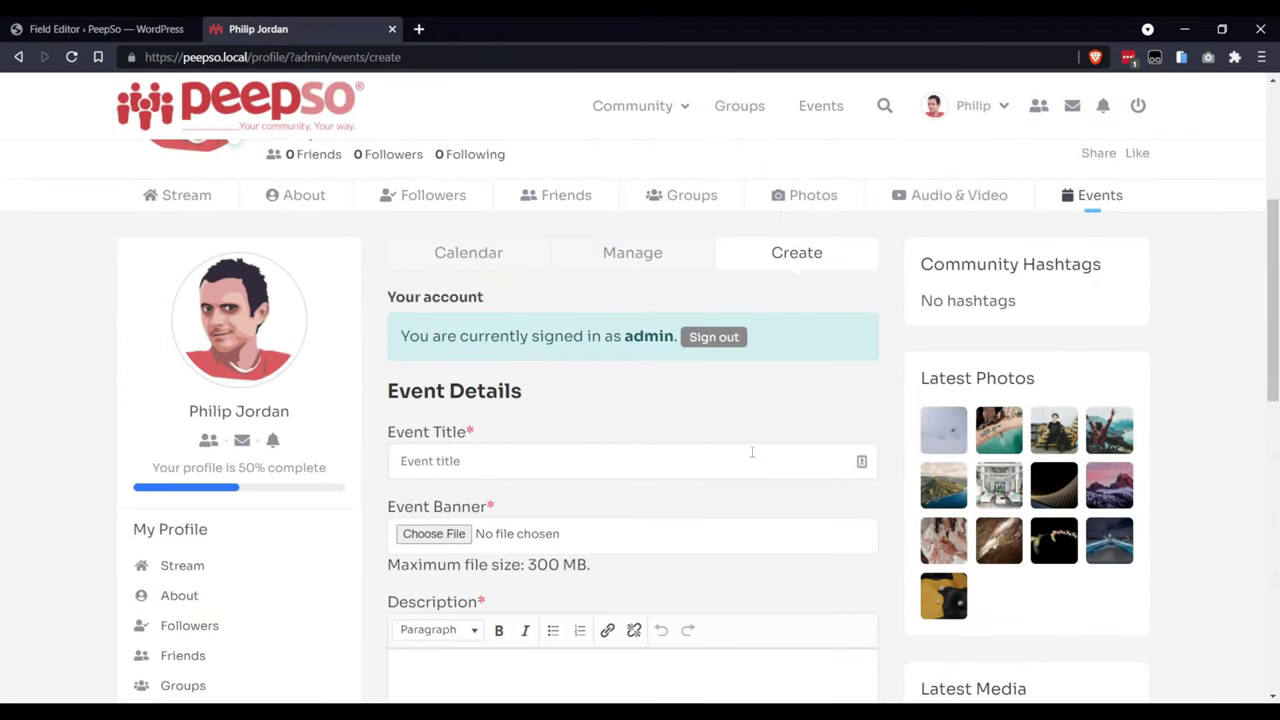
Step: Compare the front-end event creation form with the event form fields listed in the Field Editor
{"action": "scroll", "coordinate": [689, 446], "scroll_direction": "down", "scroll_amount": 1}
{"action": "left_click", "coordinate": [30, 30]}
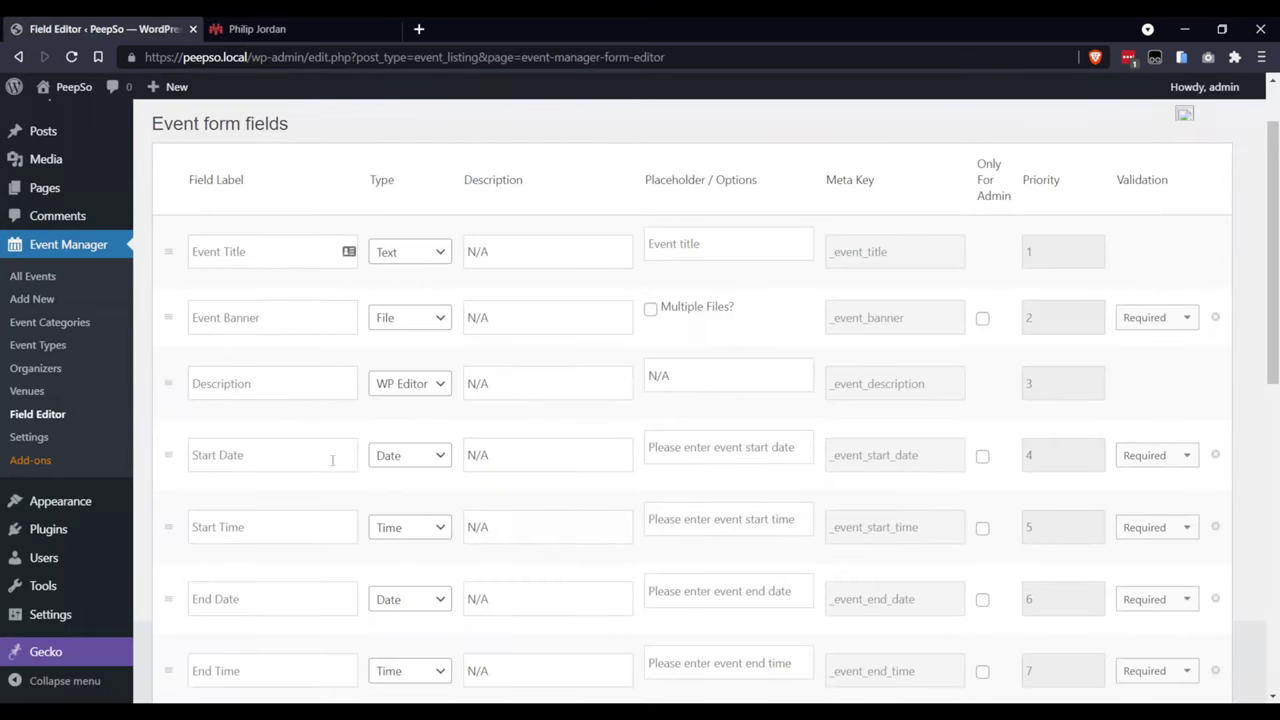
{"action": "scroll", "coordinate": [326, 469], "scroll_direction": "down", "scroll_amount": 2}
{"action": "scroll", "coordinate": [337, 443], "scroll_direction": "up", "scroll_amount": 1}
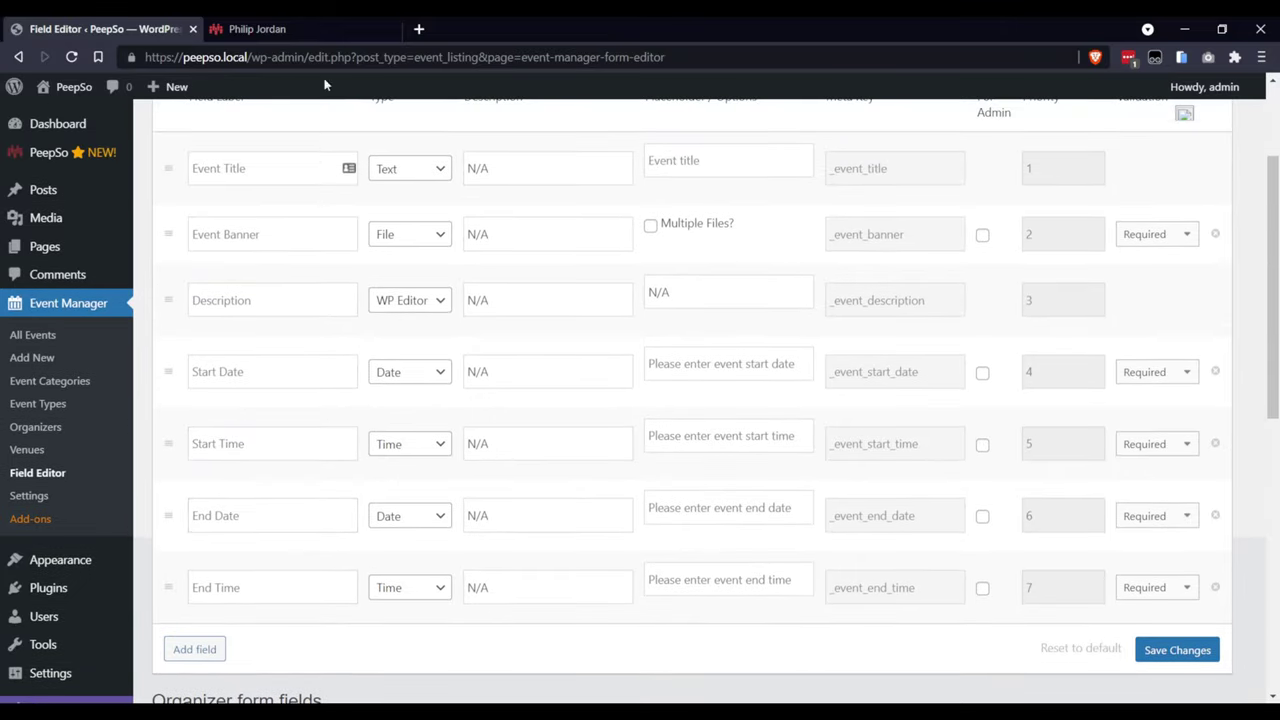
Step: In the front-end event form, set the title to "Trip Around The Globe" and upload an image as the event banner
{"action": "left_click", "coordinate": [320, 29]}
{"action": "left_click", "coordinate": [459, 376]}
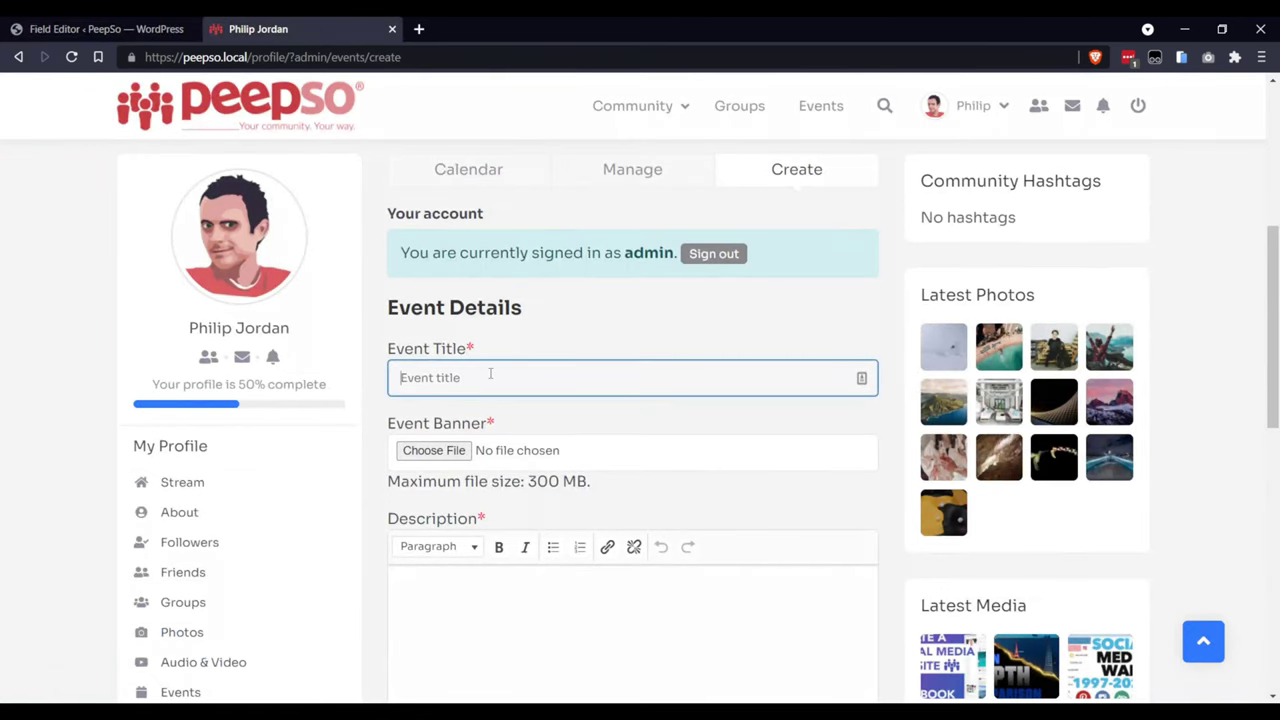
{"action": "left_click", "coordinate": [449, 420]}
{"action": "scroll", "coordinate": [464, 510], "scroll_direction": "down", "scroll_amount": 1}
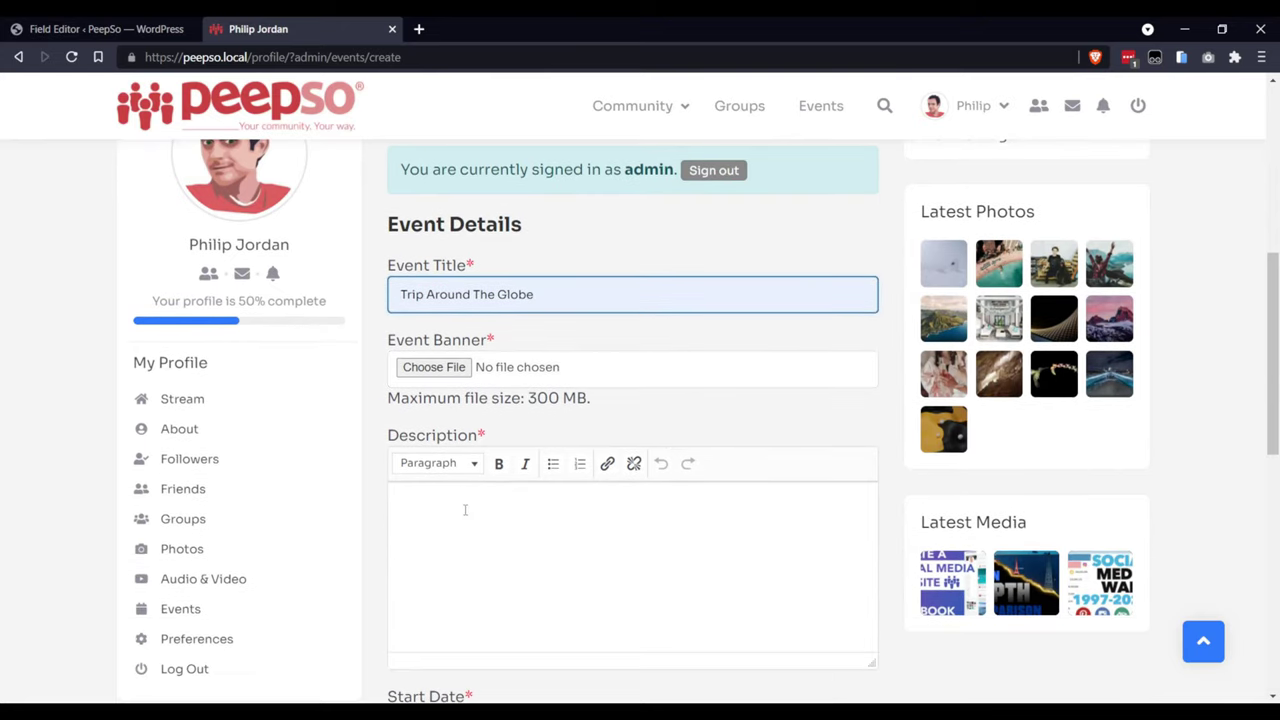
{"action": "left_click", "coordinate": [434, 368]}
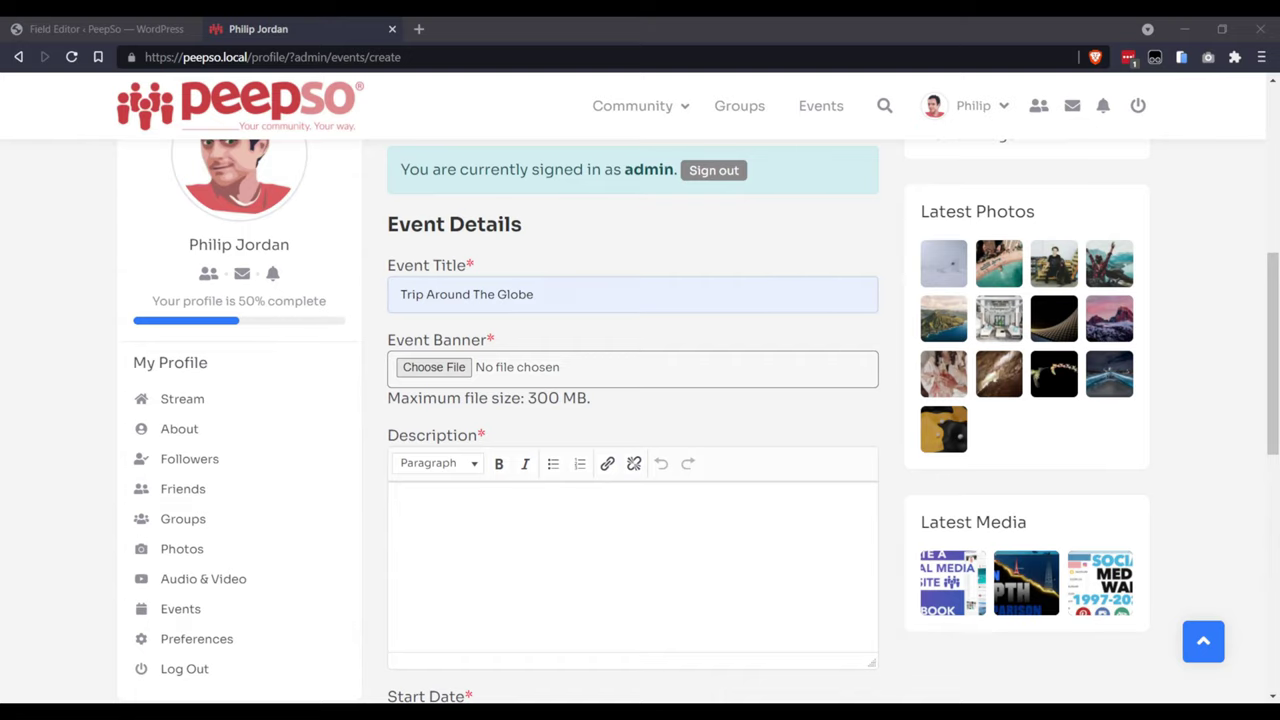
{"action": "double_click", "coordinate": [834, 423]}
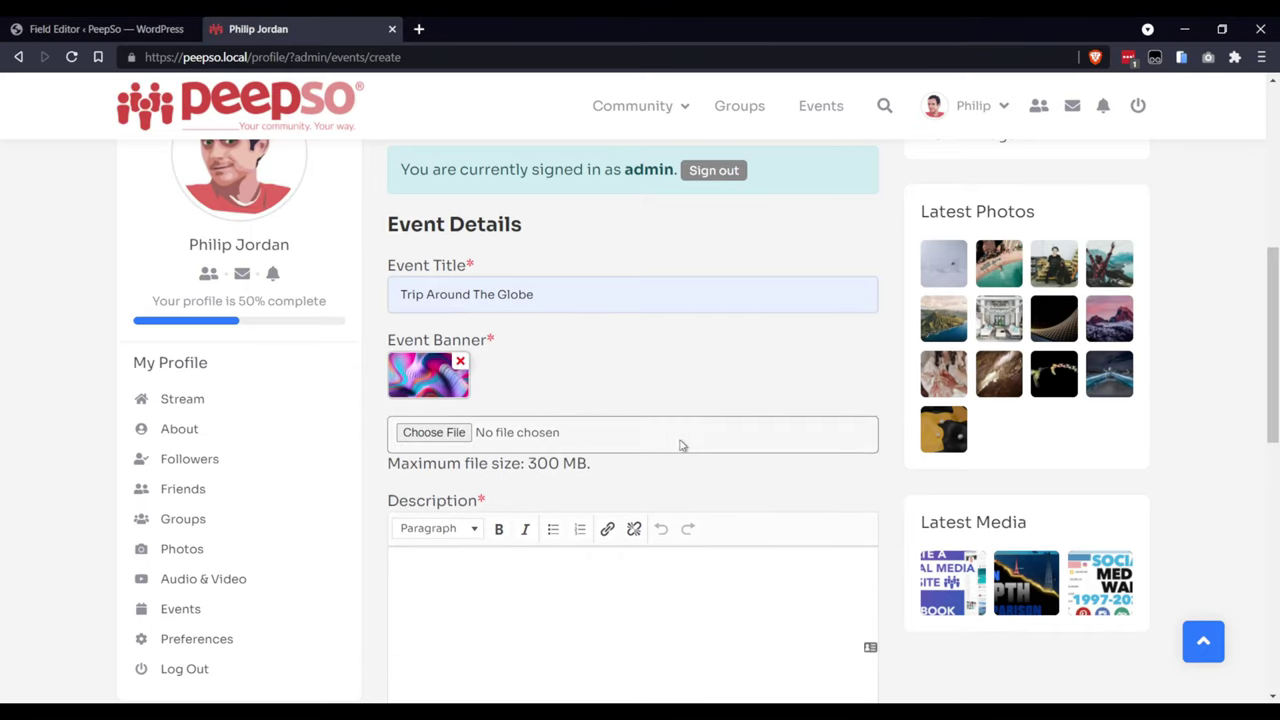
Step: Enter "Add some description here." as the event description and select that text
{"action": "scroll", "coordinate": [437, 511], "scroll_direction": "down", "scroll_amount": 1}
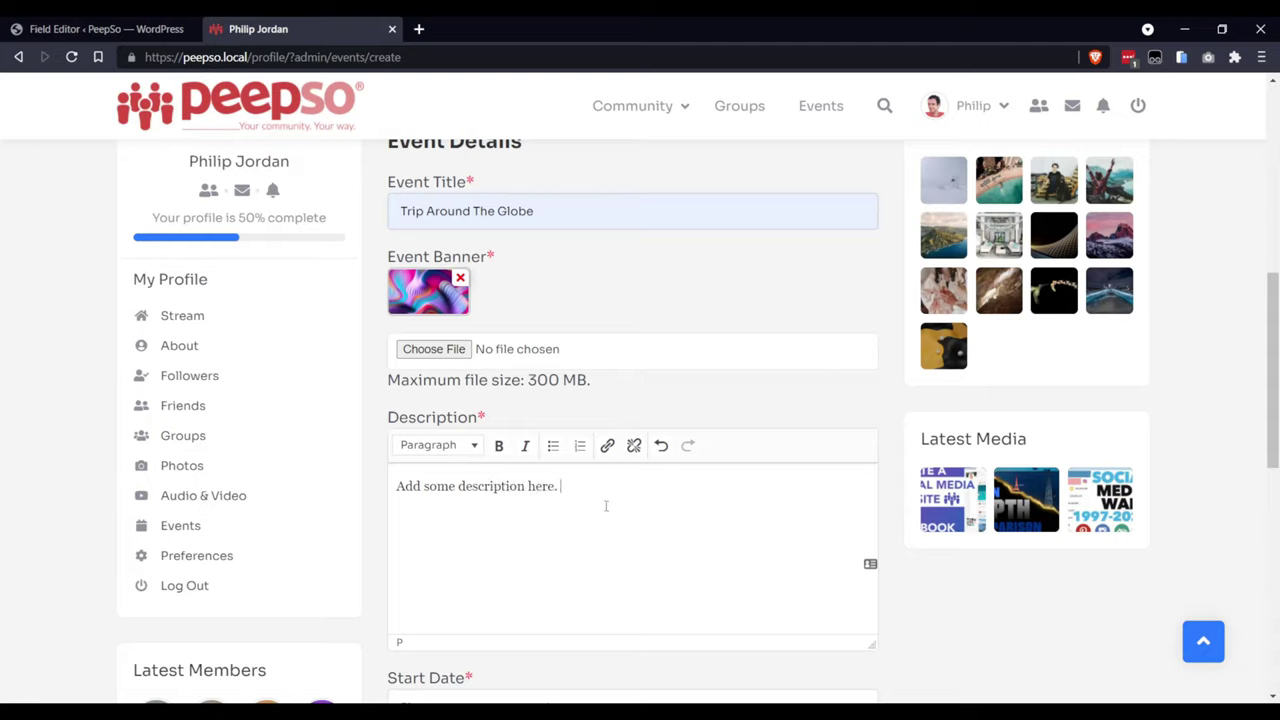
{"action": "key", "text": "ctrl+shift+Left"}
{"action": "key", "text": "ctrl+shift+Left"}
{"action": "key", "text": "ctrl+shift+Left"}
{"action": "key", "text": "ctrl+shift+Left"}
Step: Set the event's start date to 2021-11-12 and its start time to 12:00 AM
{"action": "scroll", "coordinate": [686, 503], "scroll_direction": "down", "scroll_amount": 3}
{"action": "left_click", "coordinate": [620, 374]}
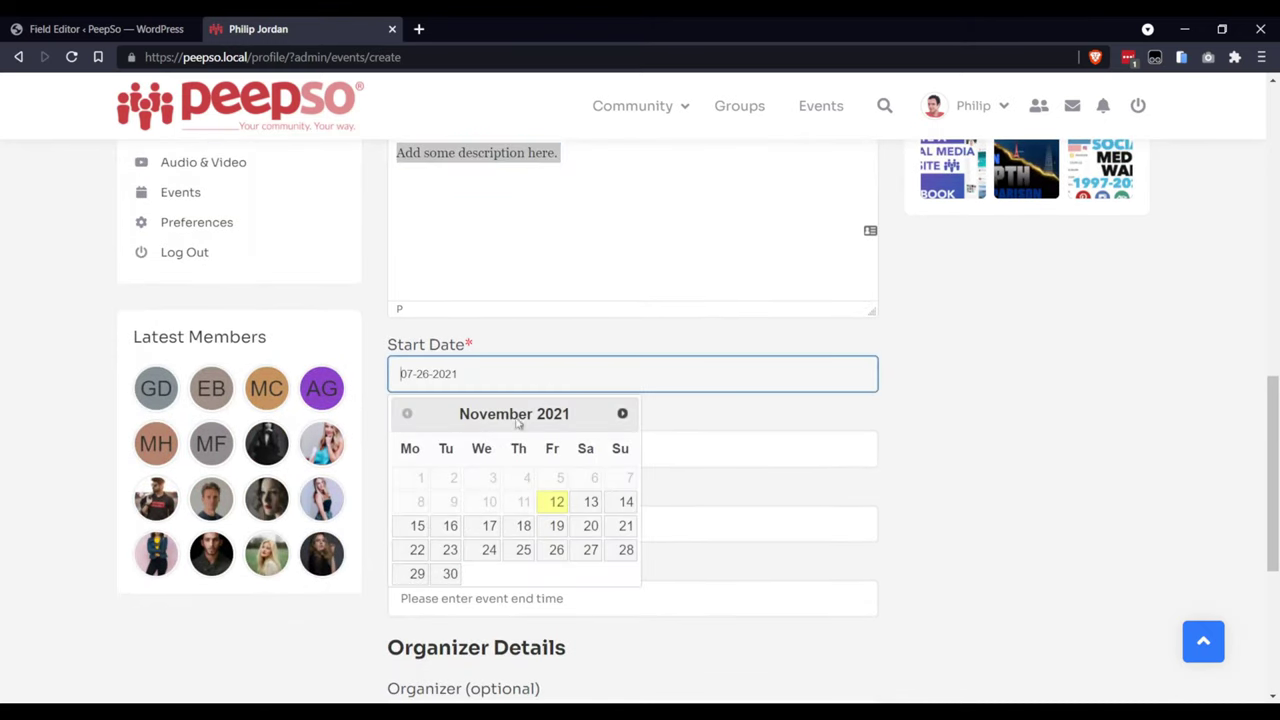
{"action": "left_click", "coordinate": [557, 503]}
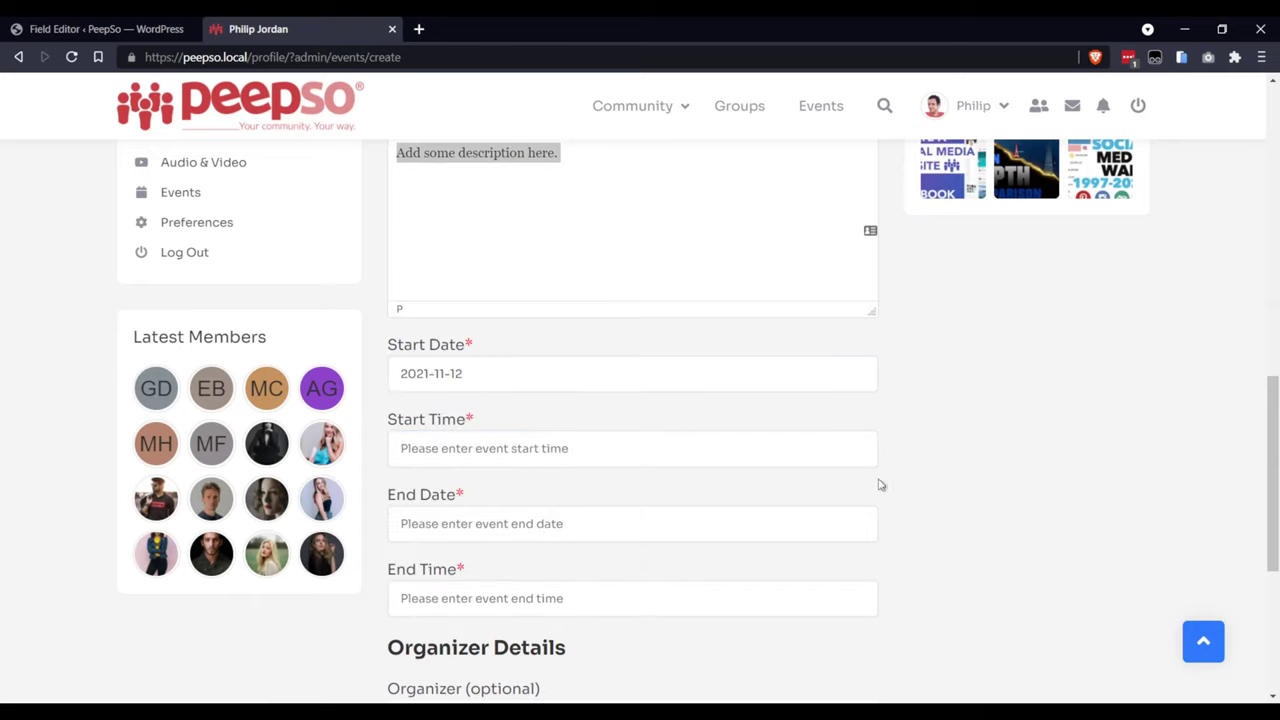
{"action": "left_click", "coordinate": [457, 449]}
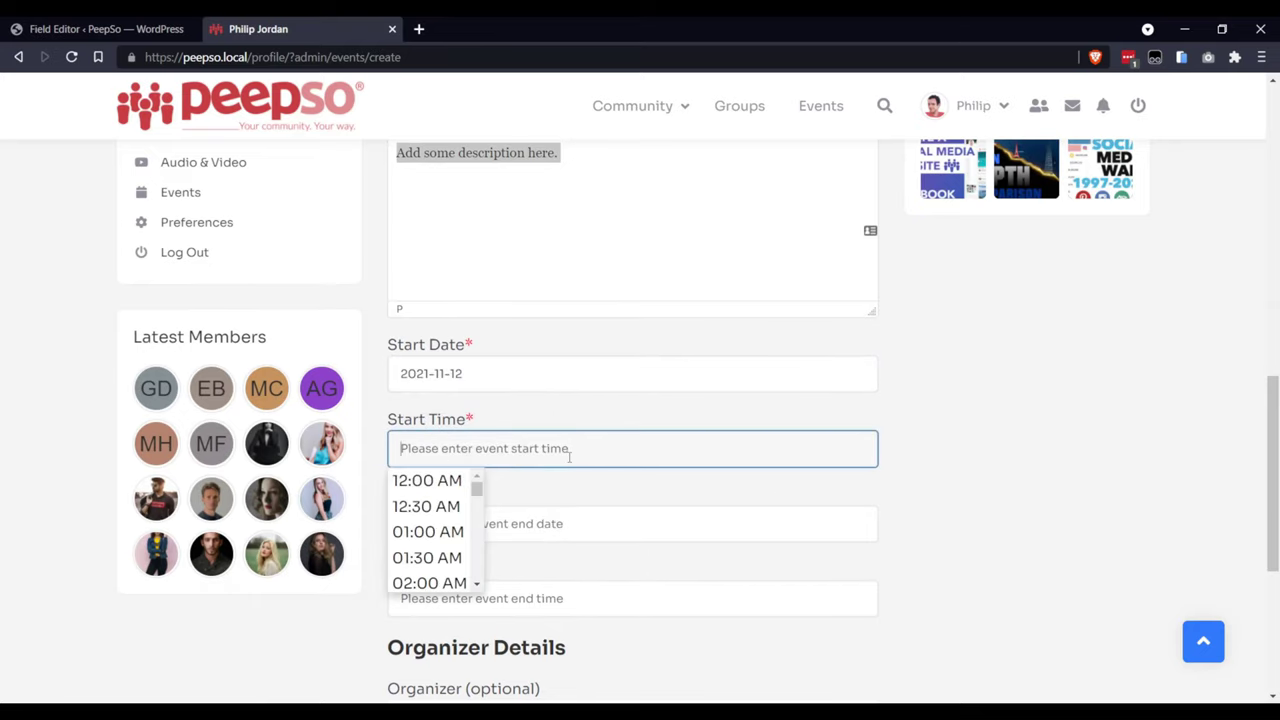
{"action": "left_click", "coordinate": [430, 481]}
{"action": "scroll", "coordinate": [640, 491], "scroll_direction": "down", "scroll_amount": 3}
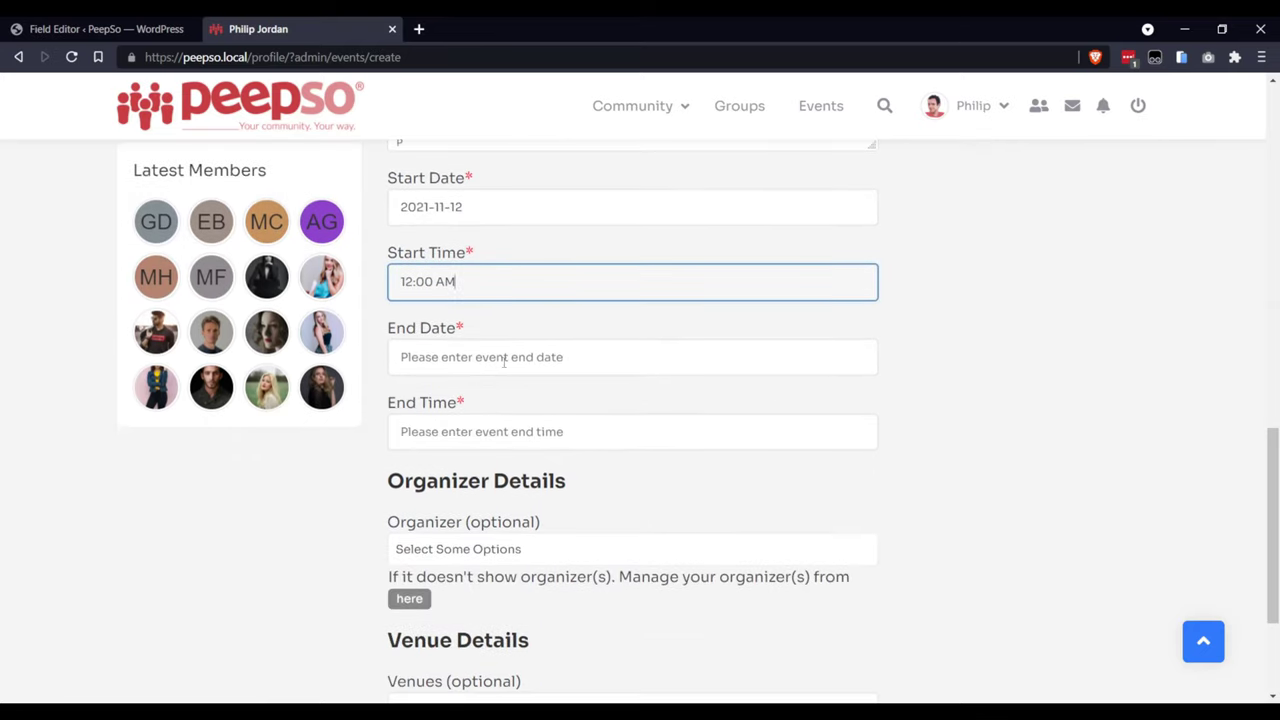
Step: Set the event's end date to 2021-11-12 and its end time to 12:00 AM
{"action": "left_click", "coordinate": [559, 366]}
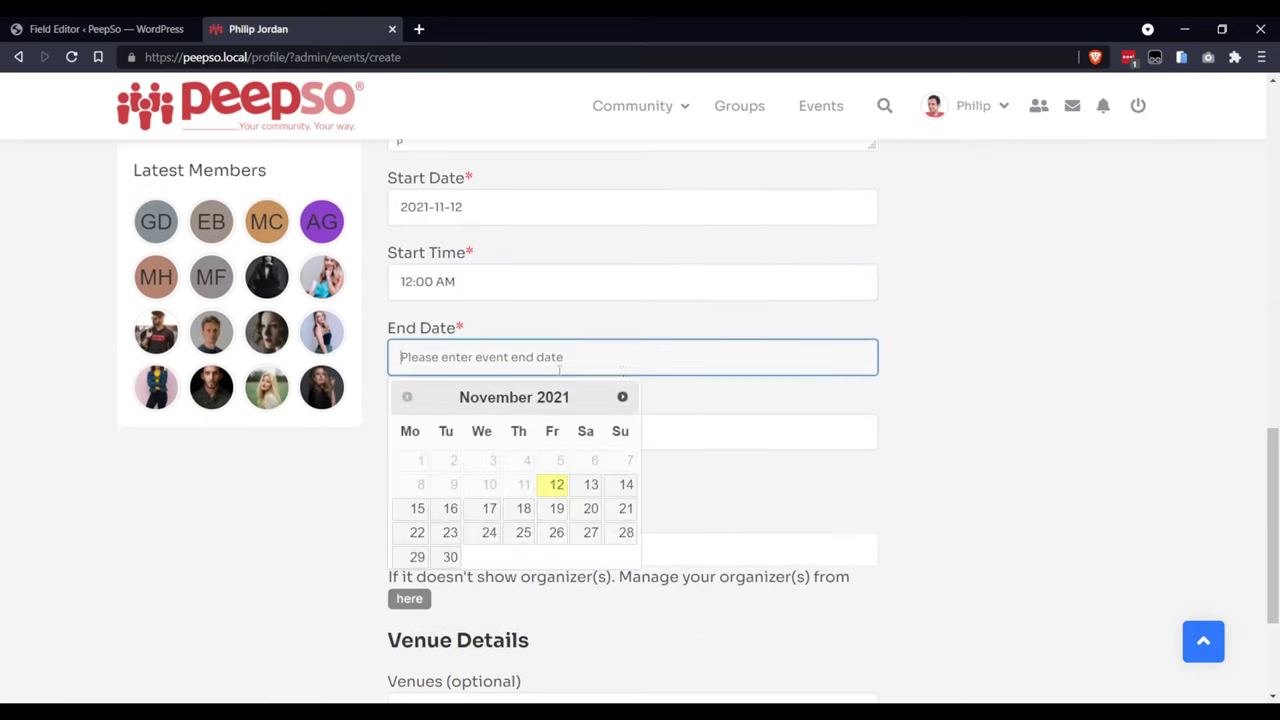
{"action": "left_click", "coordinate": [567, 485]}
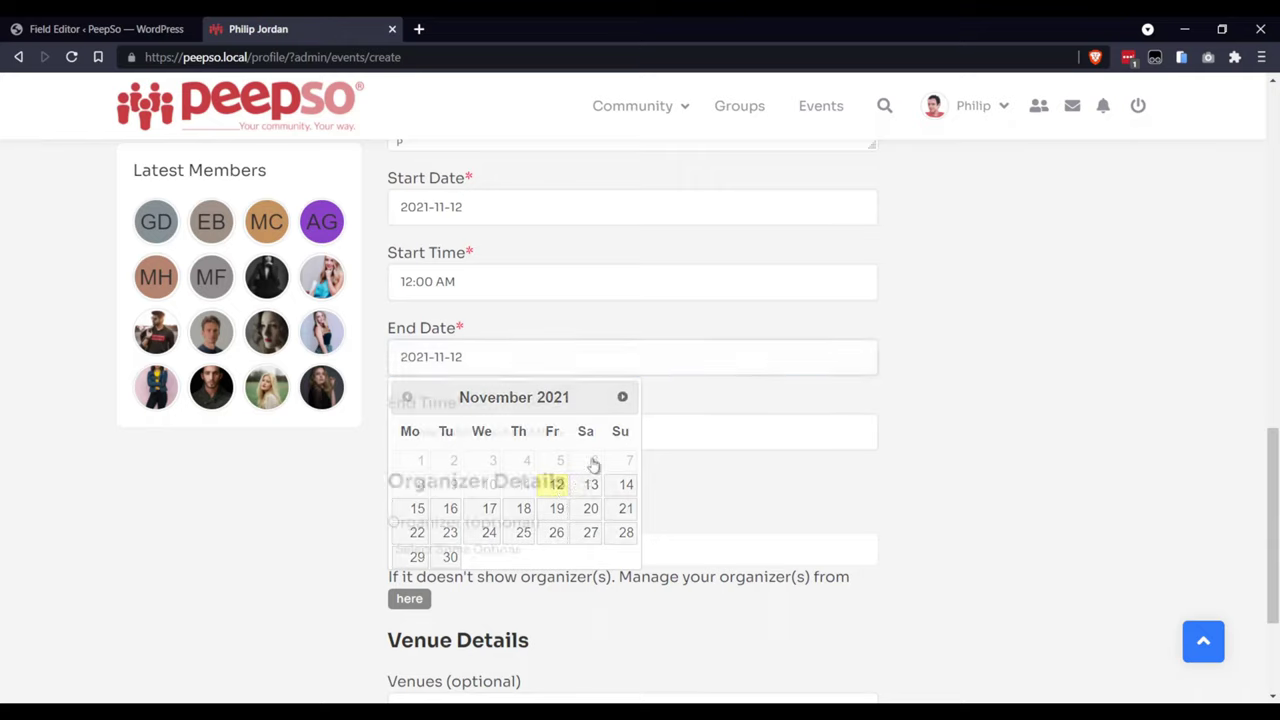
{"action": "left_click", "coordinate": [447, 437]}
{"action": "key", "text": "Down"}
{"action": "key", "text": "Return"}
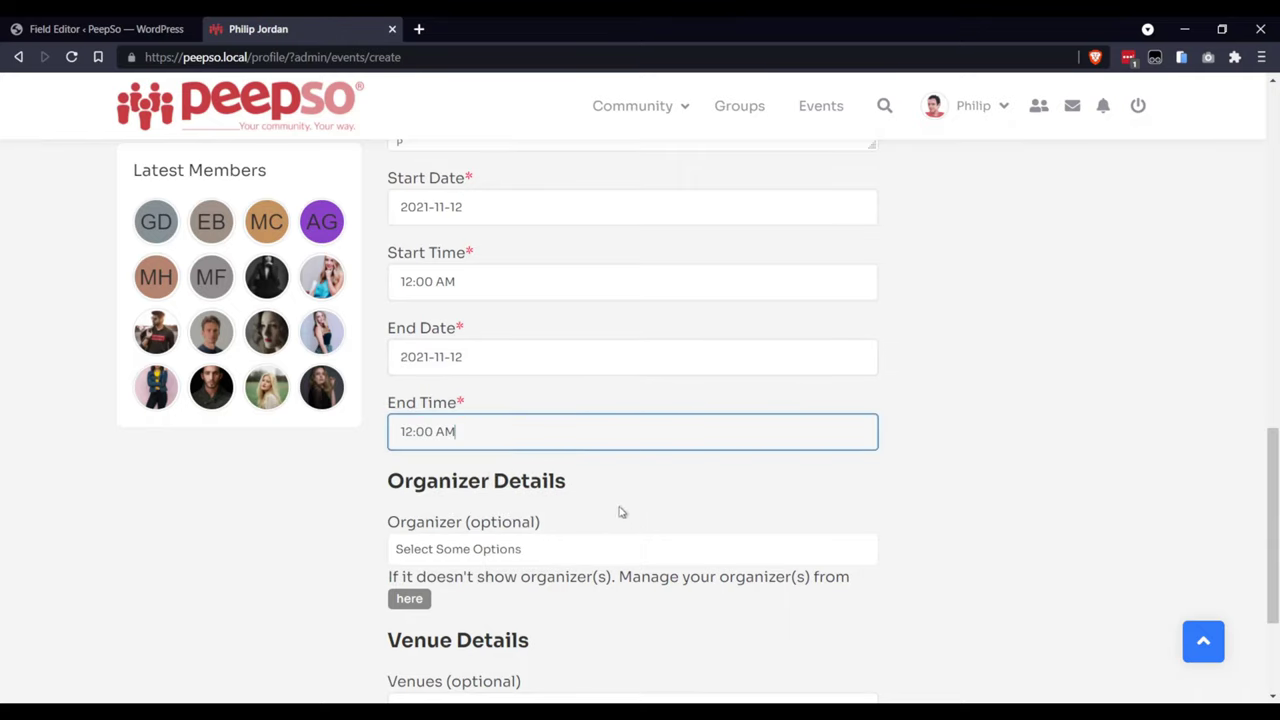
Step: Change the event's end time to 12:30 AM and check the organizer and venue sections
{"action": "left_click", "coordinate": [462, 431]}
{"action": "key", "text": "Down"}
{"action": "key", "text": "Return"}
{"action": "scroll", "coordinate": [704, 478], "scroll_direction": "down", "scroll_amount": 2}
{"action": "scroll", "coordinate": [640, 460], "scroll_direction": "up", "scroll_amount": 2}
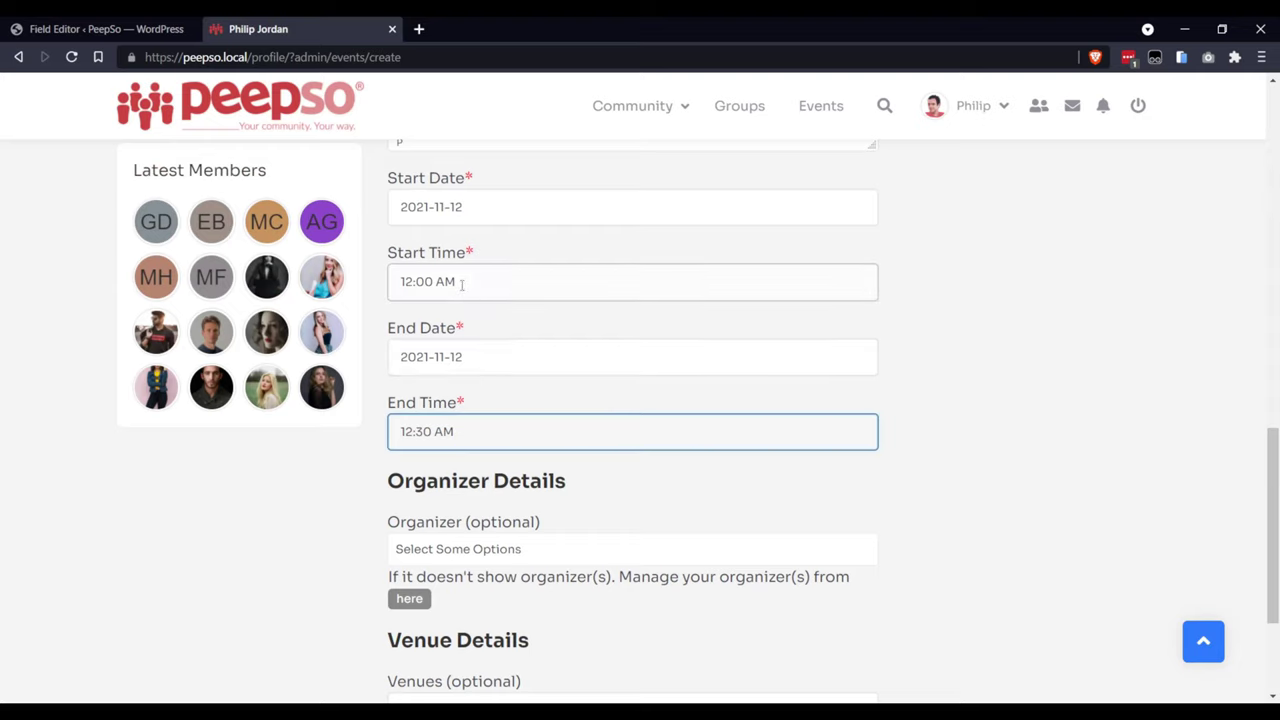
Step: Change the event's start time to 12:00 PM
{"action": "left_click", "coordinate": [462, 282]}
{"action": "scroll", "coordinate": [443, 365], "scroll_direction": "down", "scroll_amount": 3}
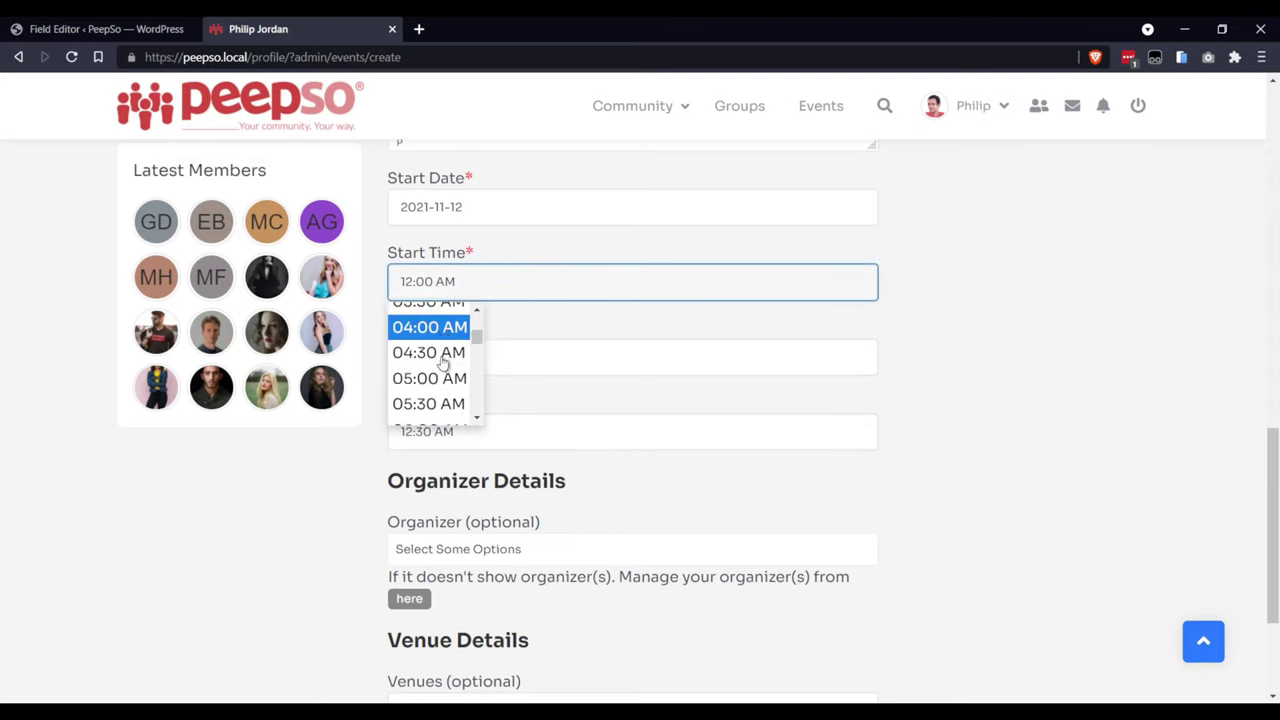
{"action": "scroll", "coordinate": [443, 365], "scroll_direction": "down", "scroll_amount": 3}
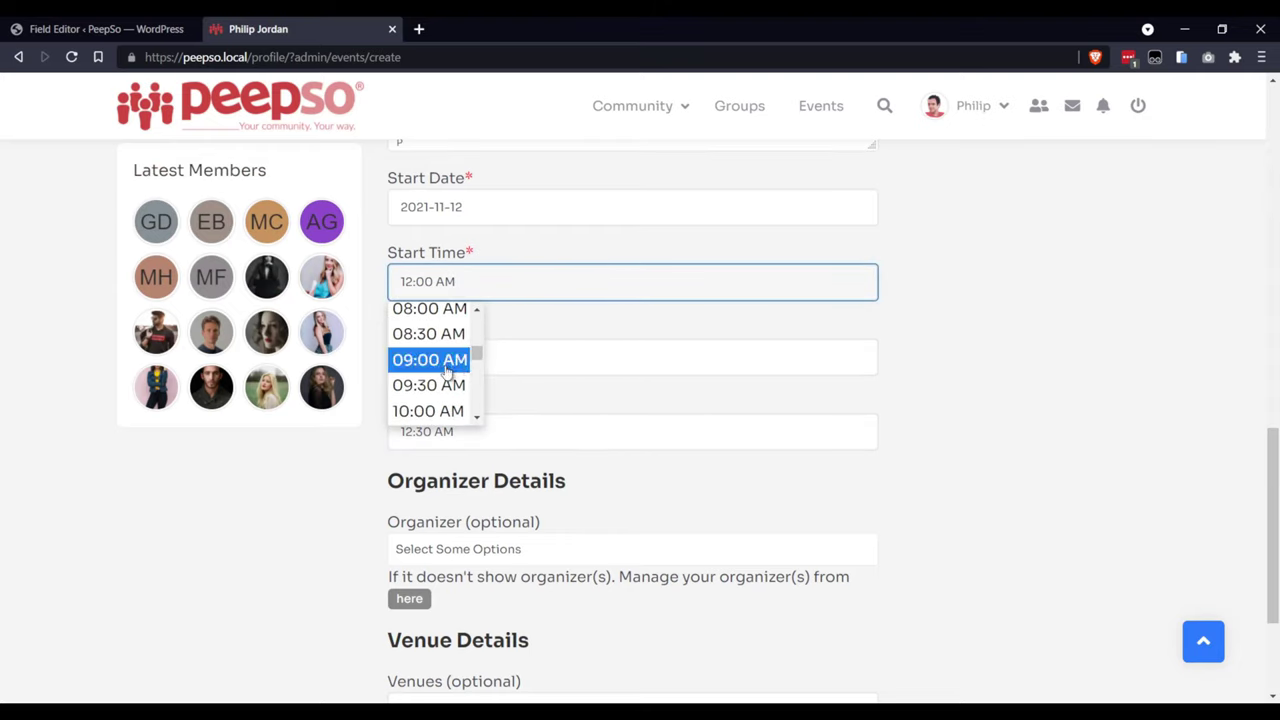
{"action": "scroll", "coordinate": [440, 372], "scroll_direction": "down", "scroll_amount": 1}
{"action": "scroll", "coordinate": [443, 383], "scroll_direction": "down", "scroll_amount": 1}
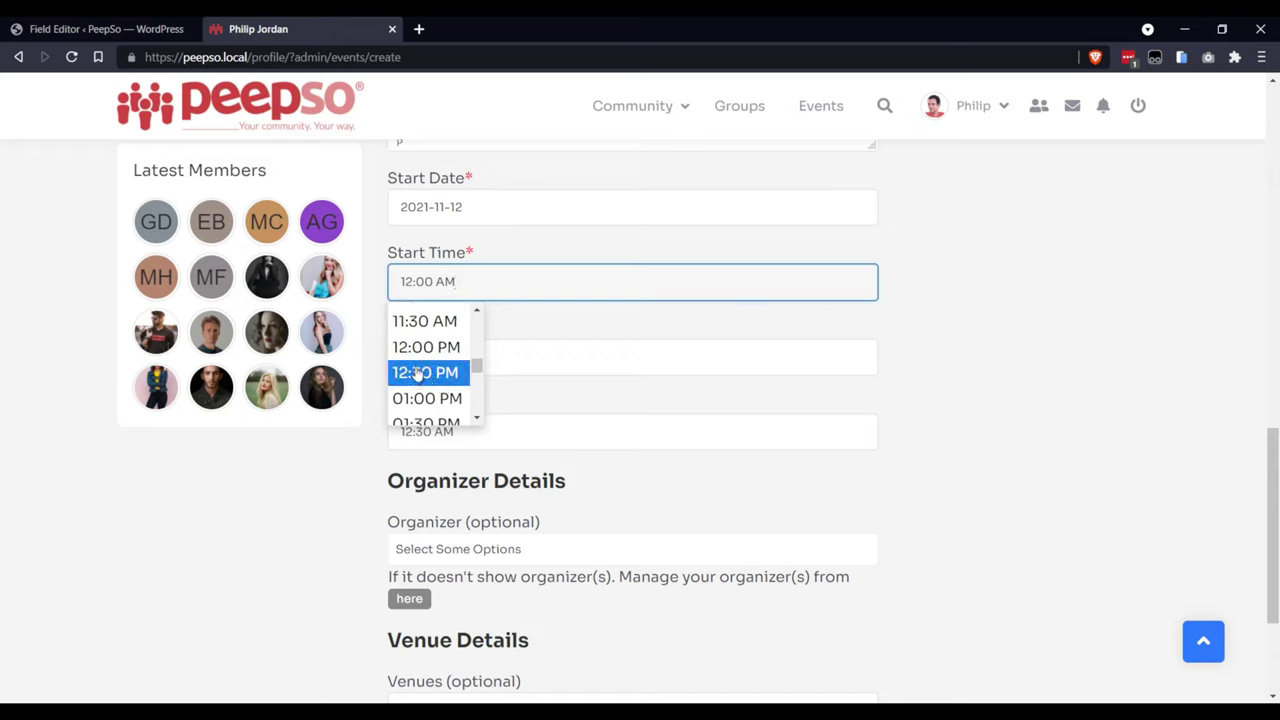
{"action": "left_click", "coordinate": [402, 346]}
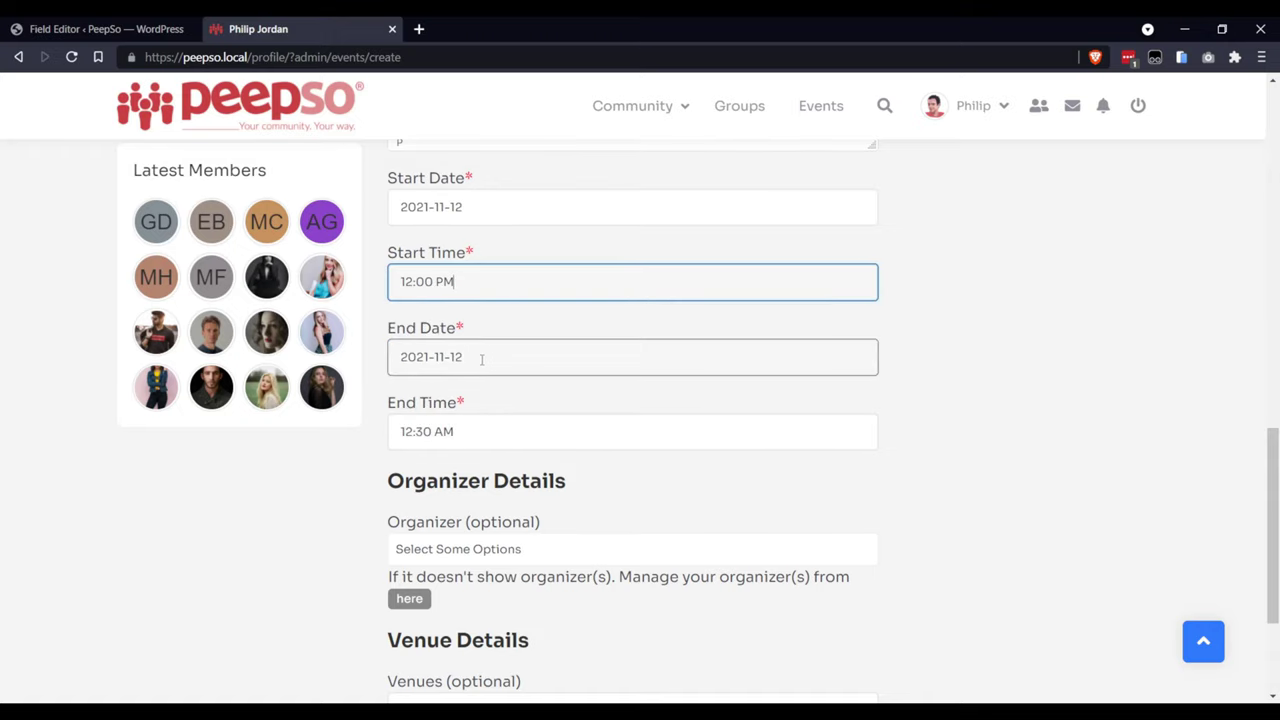
Step: Change the event's end time to 12:30 PM
{"action": "left_click", "coordinate": [480, 357]}
{"action": "left_click", "coordinate": [557, 484]}
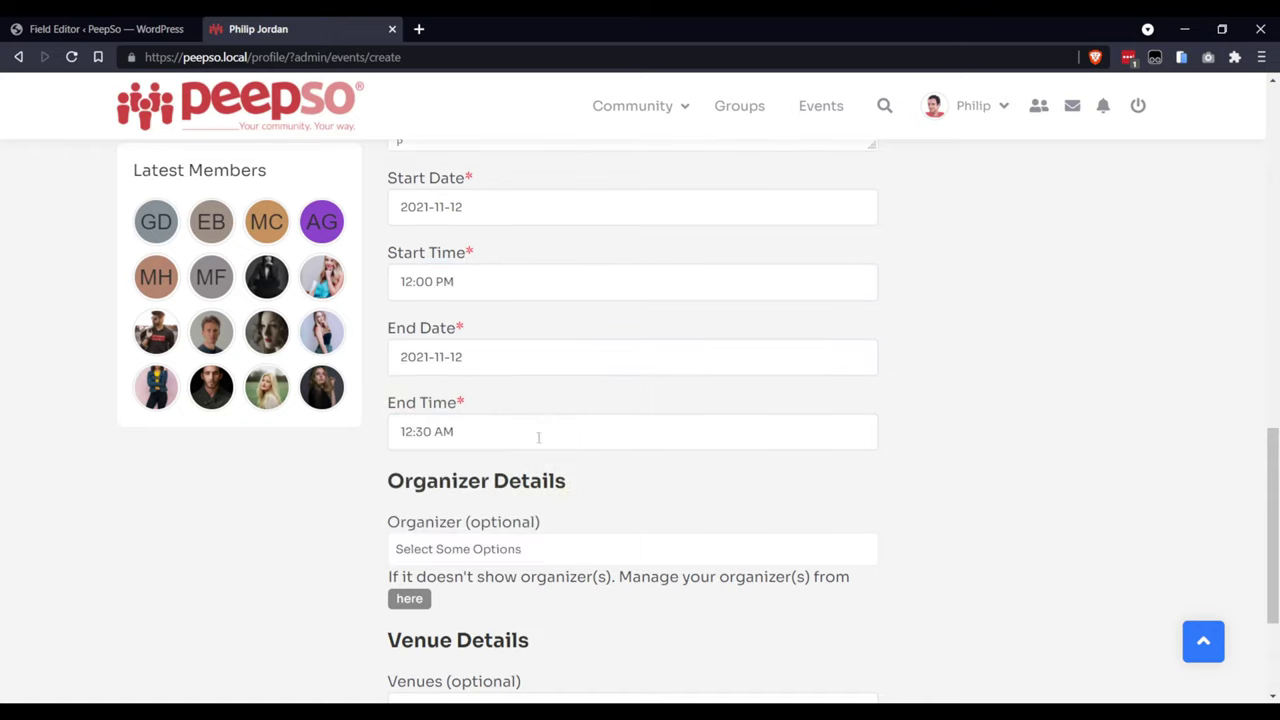
{"action": "left_click", "coordinate": [471, 430]}
{"action": "left_click_drag", "start_coordinate": [478, 477], "coordinate": [473, 532]}
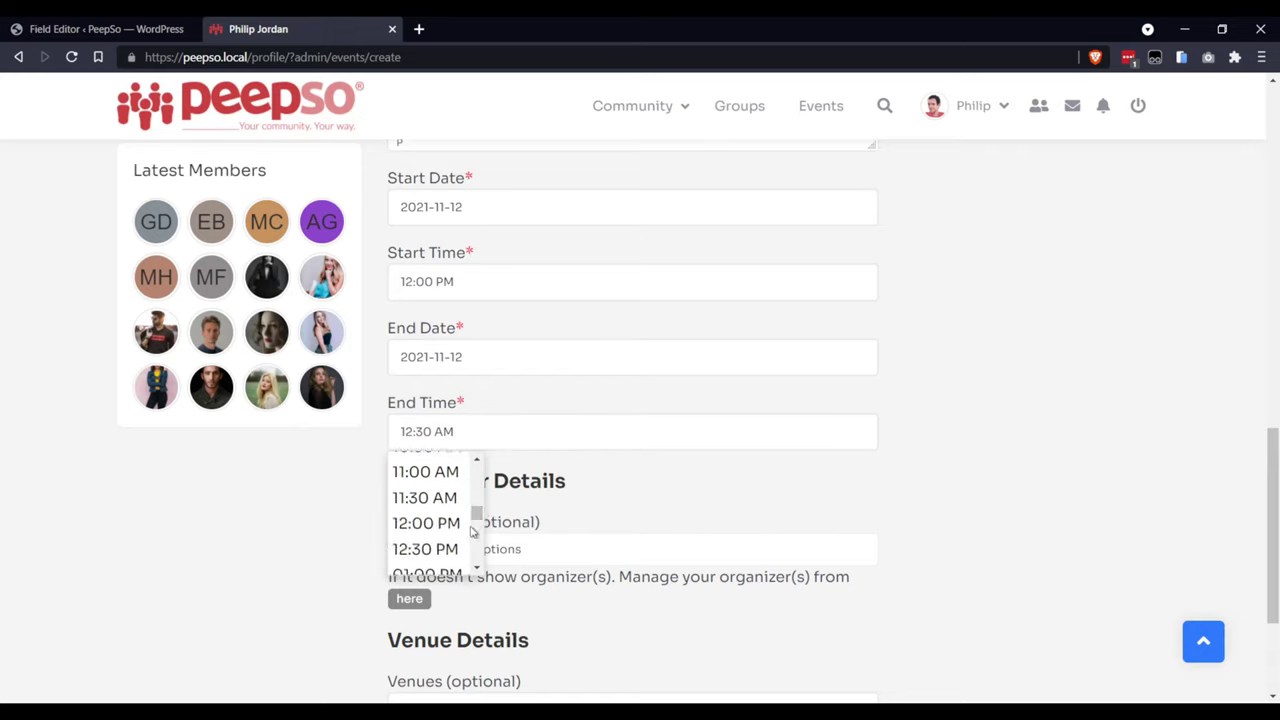
{"action": "left_click", "coordinate": [425, 549]}
Step: Leave the organizer and venue unselected and generate a preview of the event listing
{"action": "scroll", "coordinate": [690, 495], "scroll_direction": "down", "scroll_amount": 2}
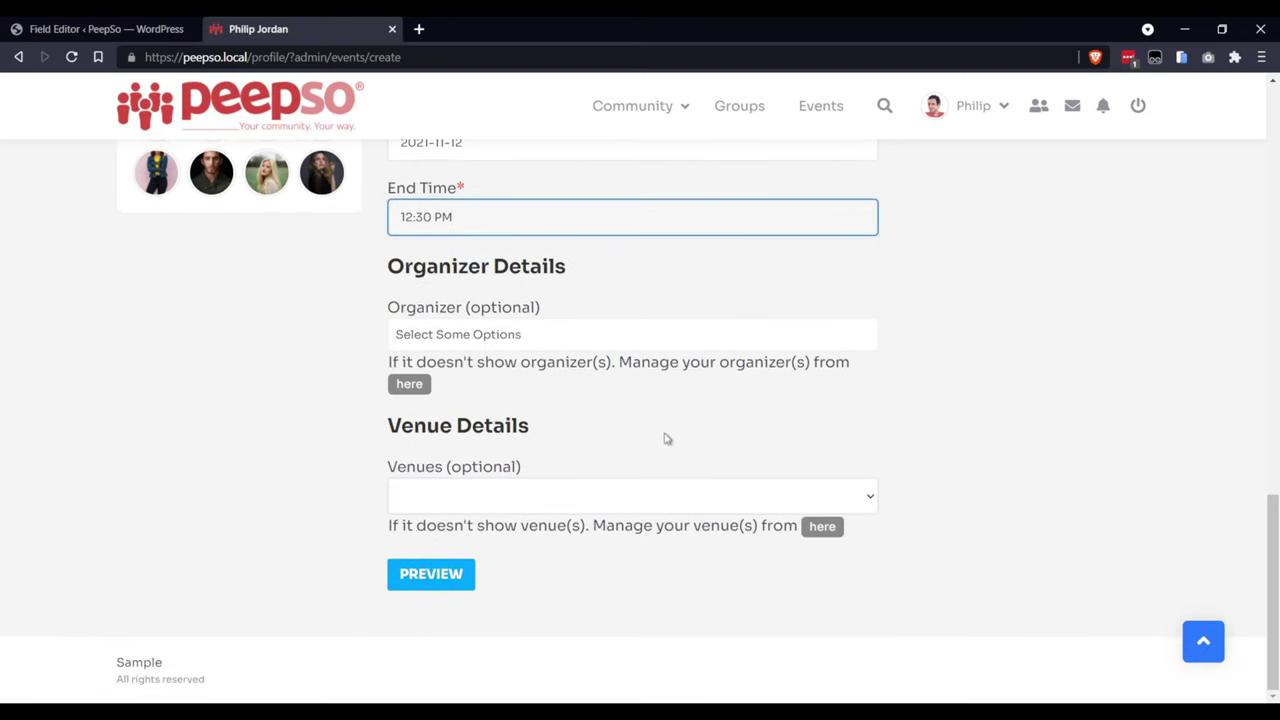
{"action": "left_click", "coordinate": [554, 338]}
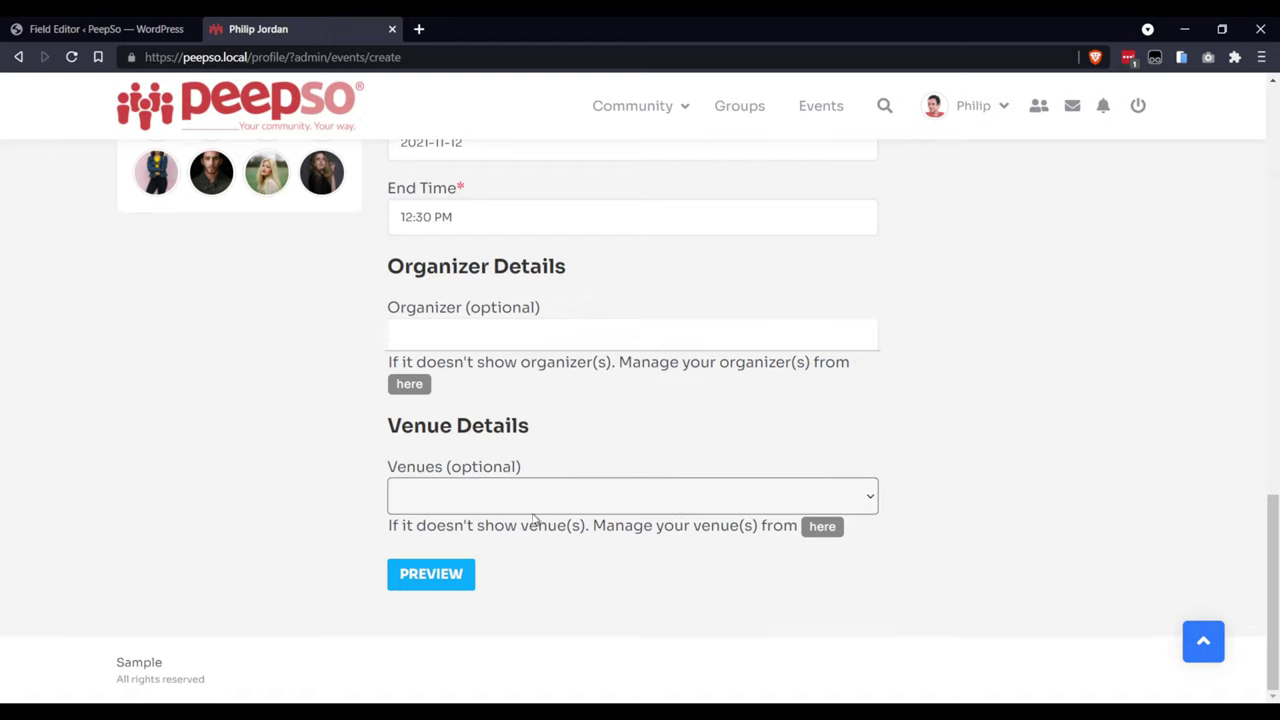
{"action": "left_click", "coordinate": [414, 583]}
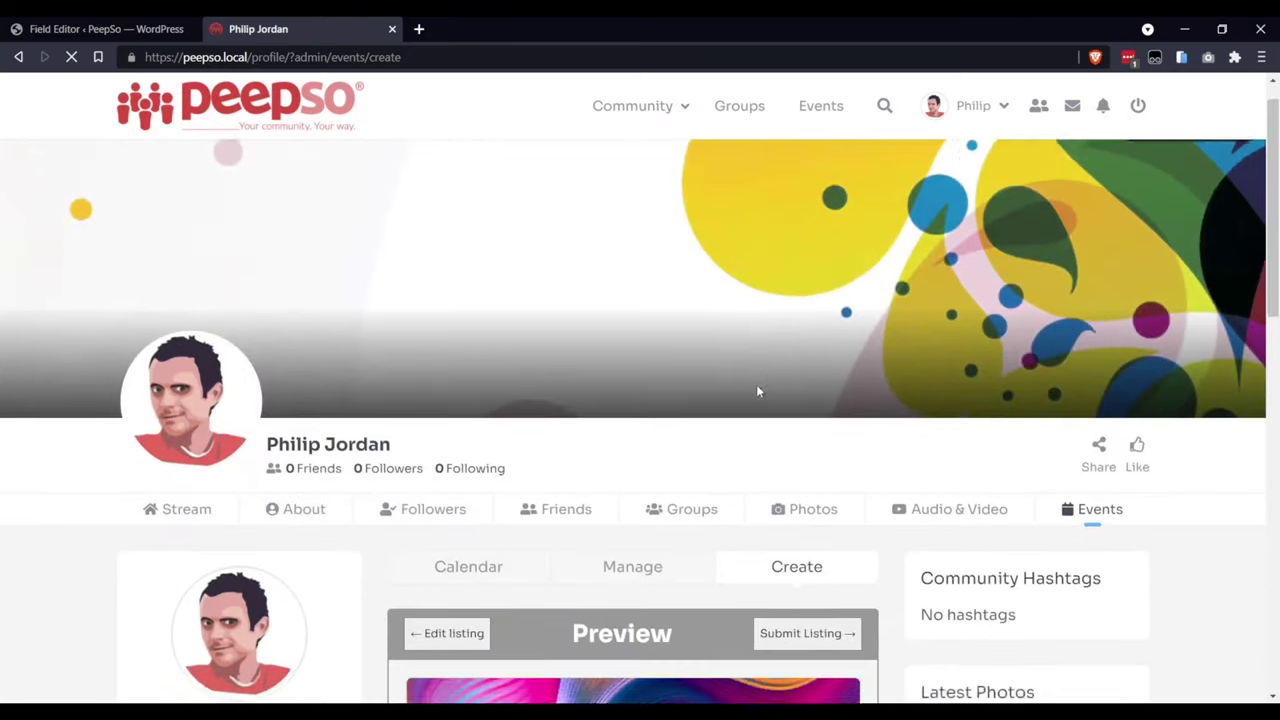
Step: Review the banner, description, date and location in the Trip Around The Globe preview and submit the listing
{"action": "scroll", "coordinate": [759, 392], "scroll_direction": "down", "scroll_amount": 5}
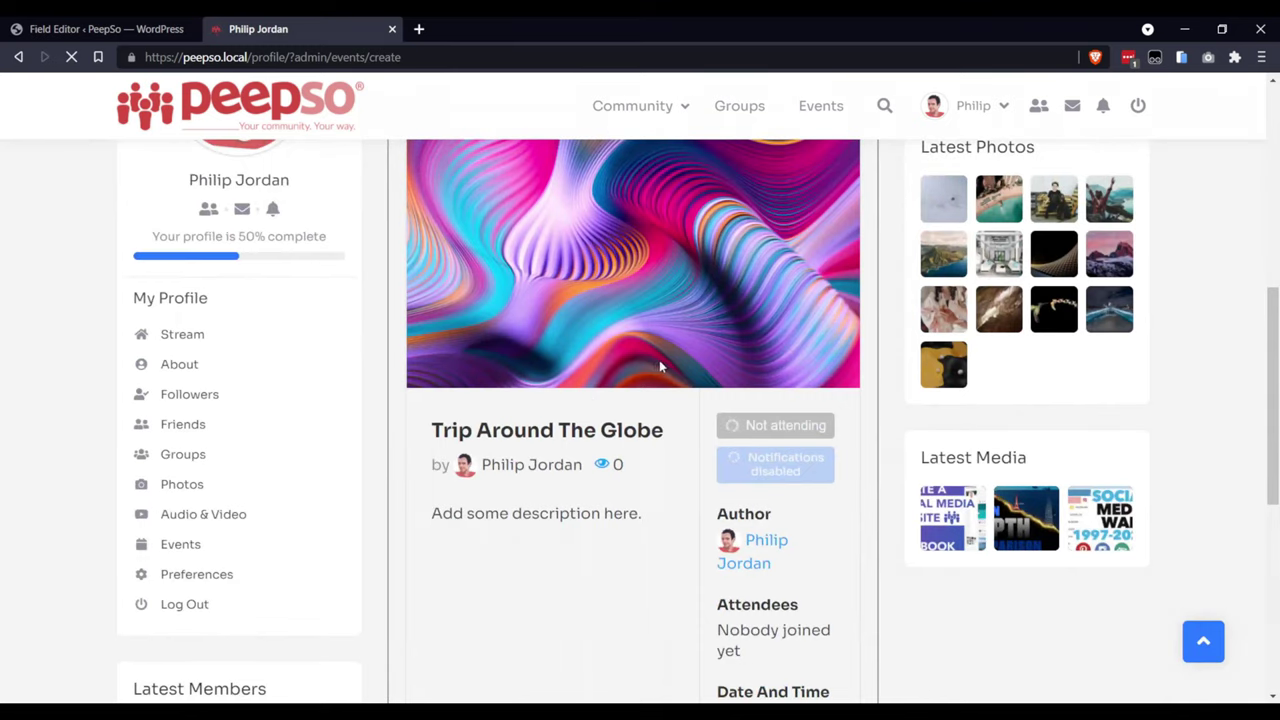
{"action": "scroll", "coordinate": [650, 370], "scroll_direction": "down", "scroll_amount": 5}
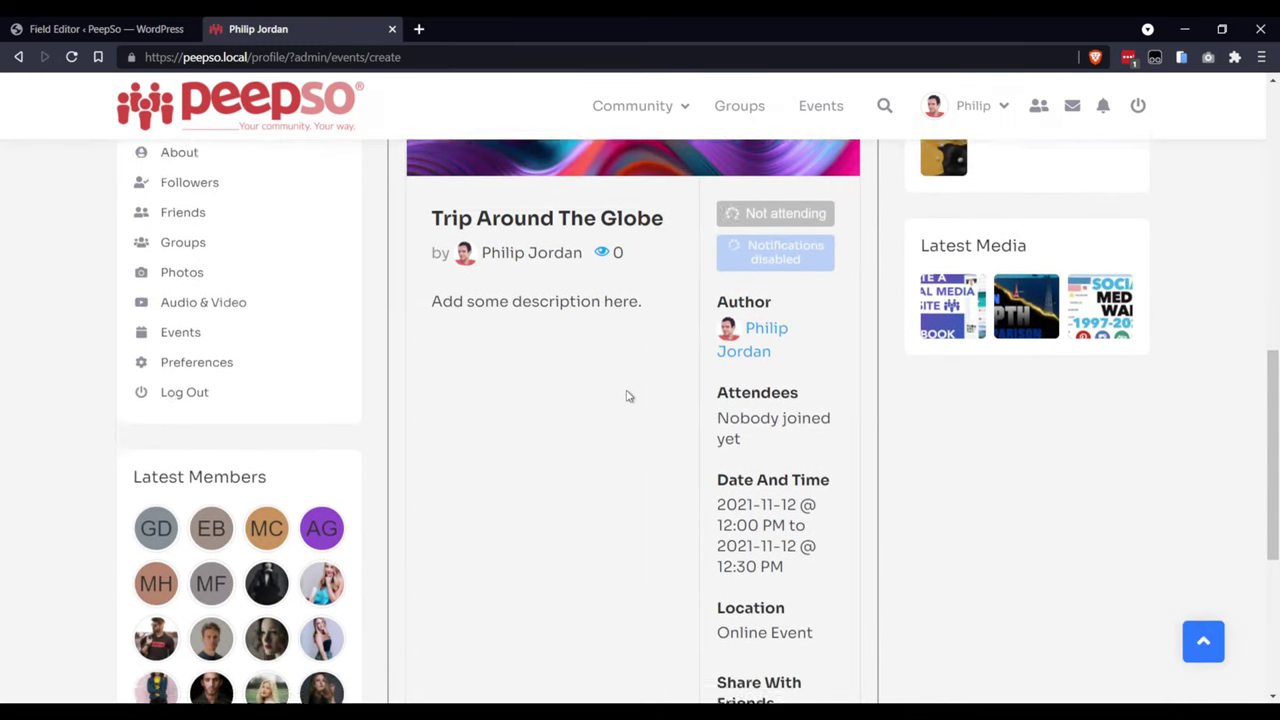
{"action": "scroll", "coordinate": [628, 398], "scroll_direction": "down", "scroll_amount": 2}
{"action": "scroll", "coordinate": [628, 398], "scroll_direction": "up", "scroll_amount": 8}
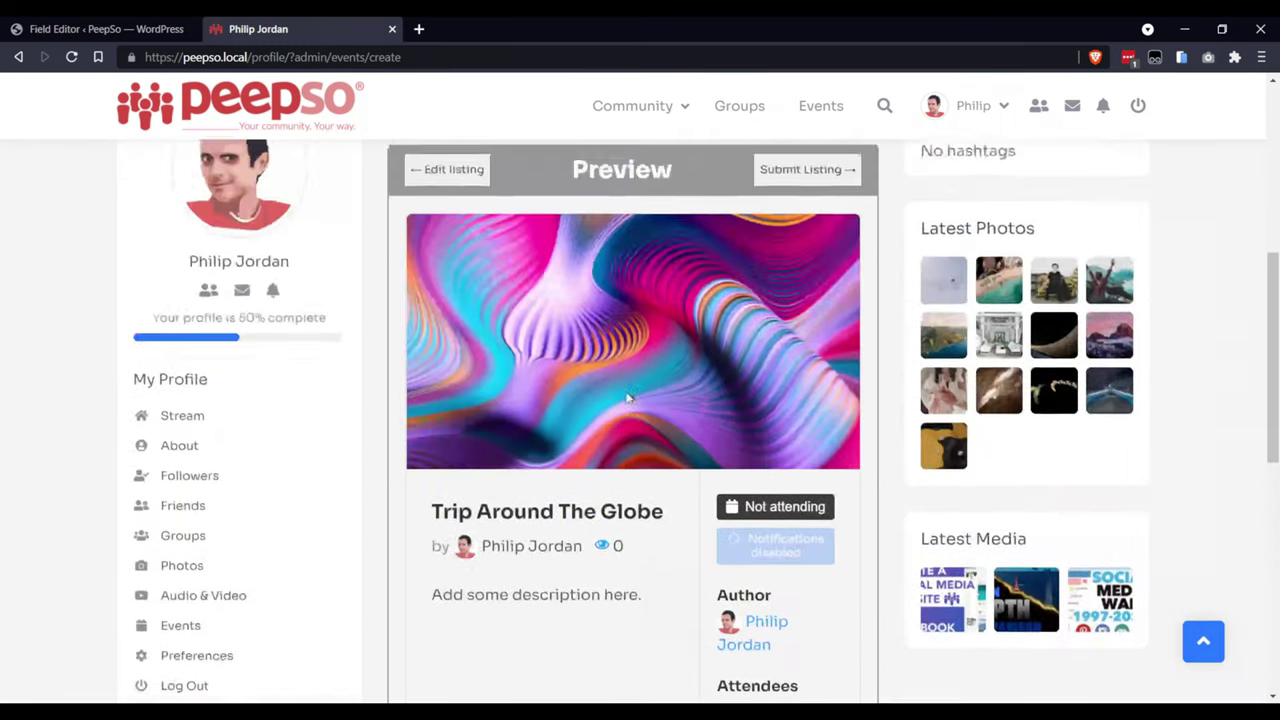
{"action": "left_click", "coordinate": [820, 338]}
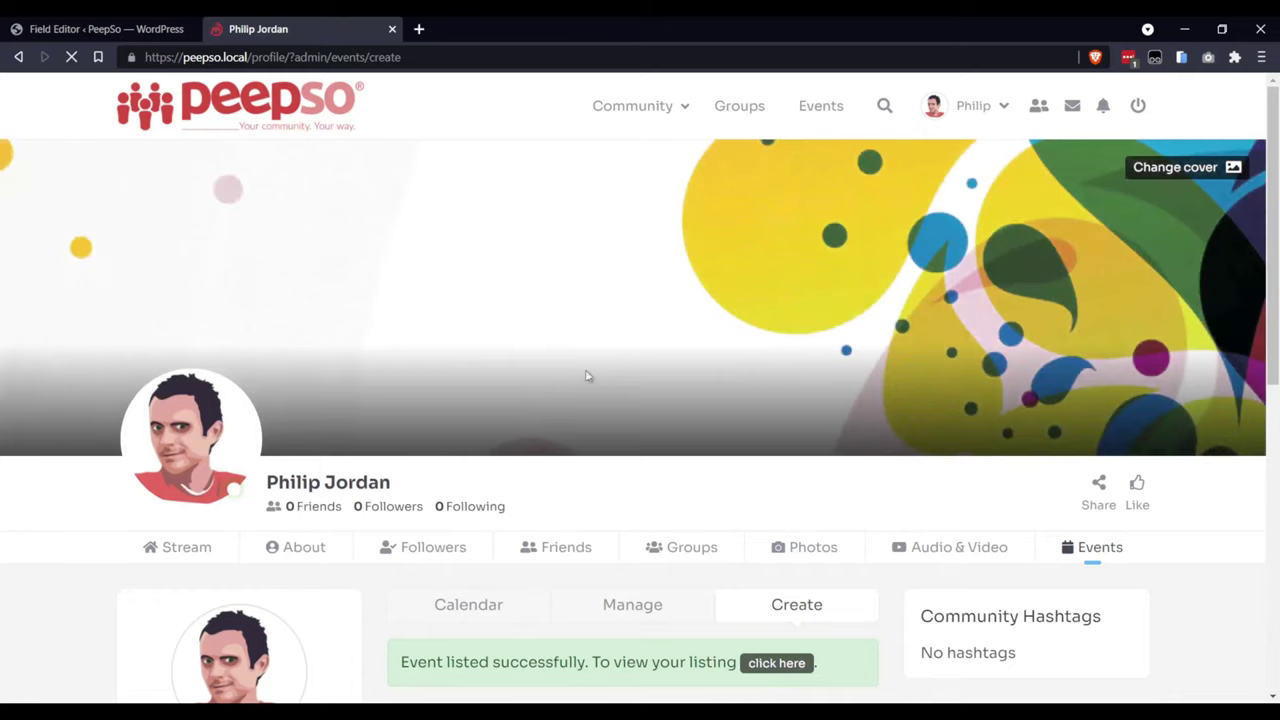
Step: Switch to the WordPress admin and examine WP Event Manager's event submission settings, including the moderation of new listings
{"action": "scroll", "coordinate": [588, 378], "scroll_direction": "down", "scroll_amount": 3}
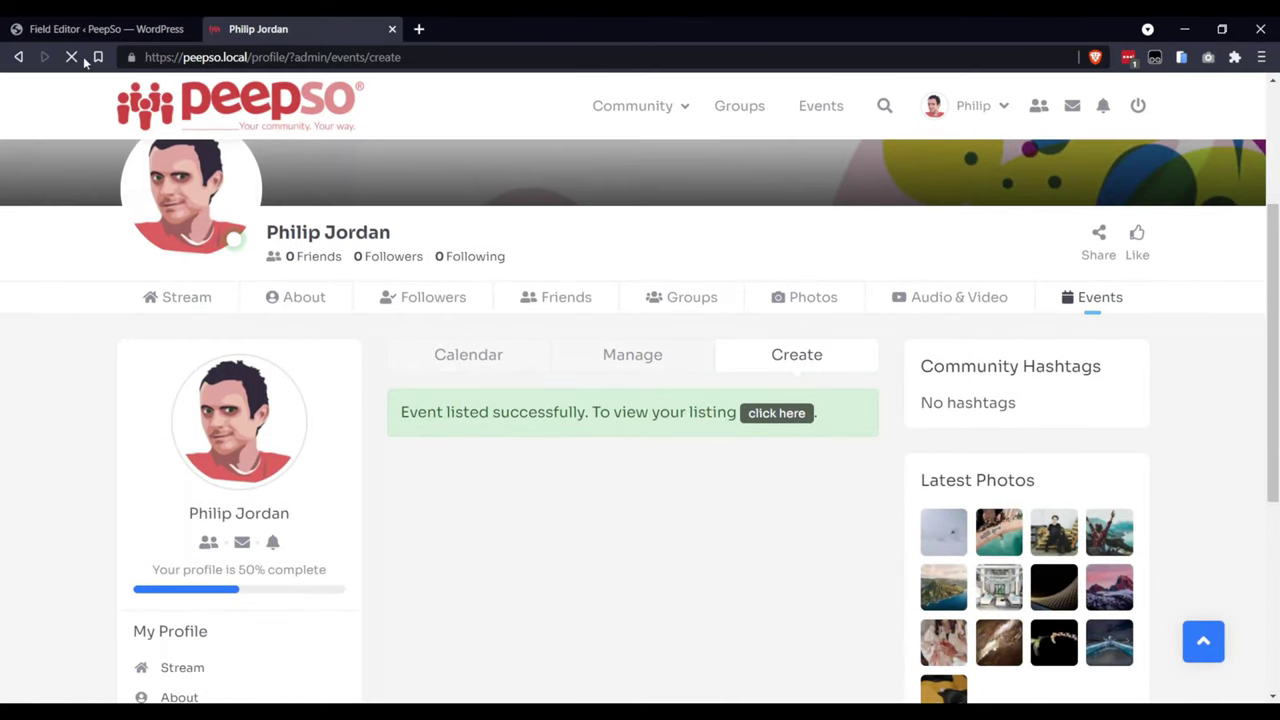
{"action": "left_click", "coordinate": [100, 28]}
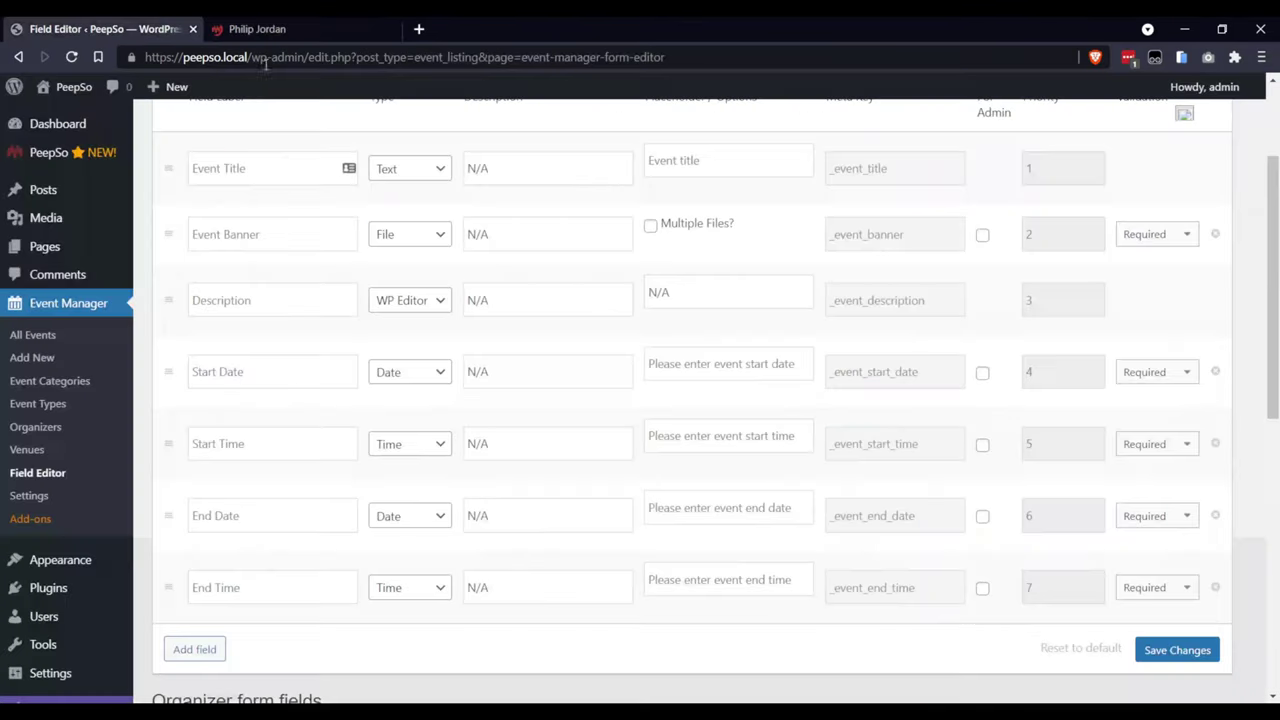
{"action": "left_click", "coordinate": [36, 496]}
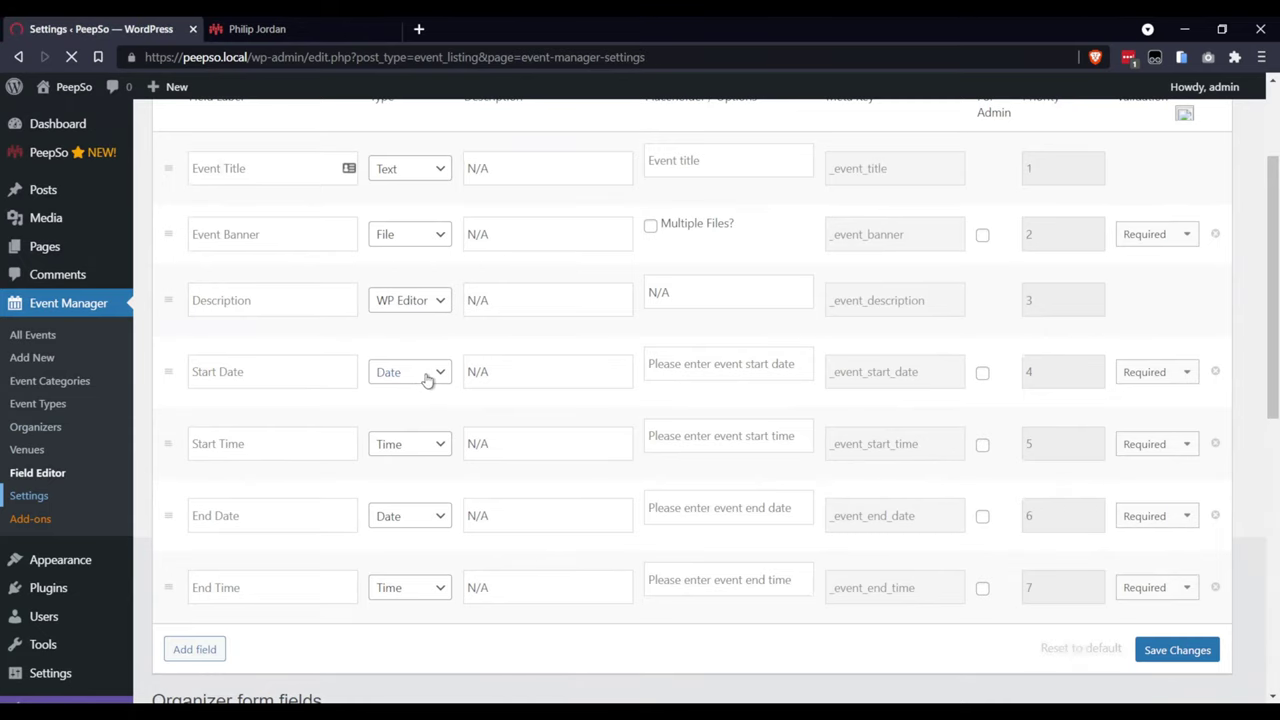
{"action": "left_click", "coordinate": [388, 168]}
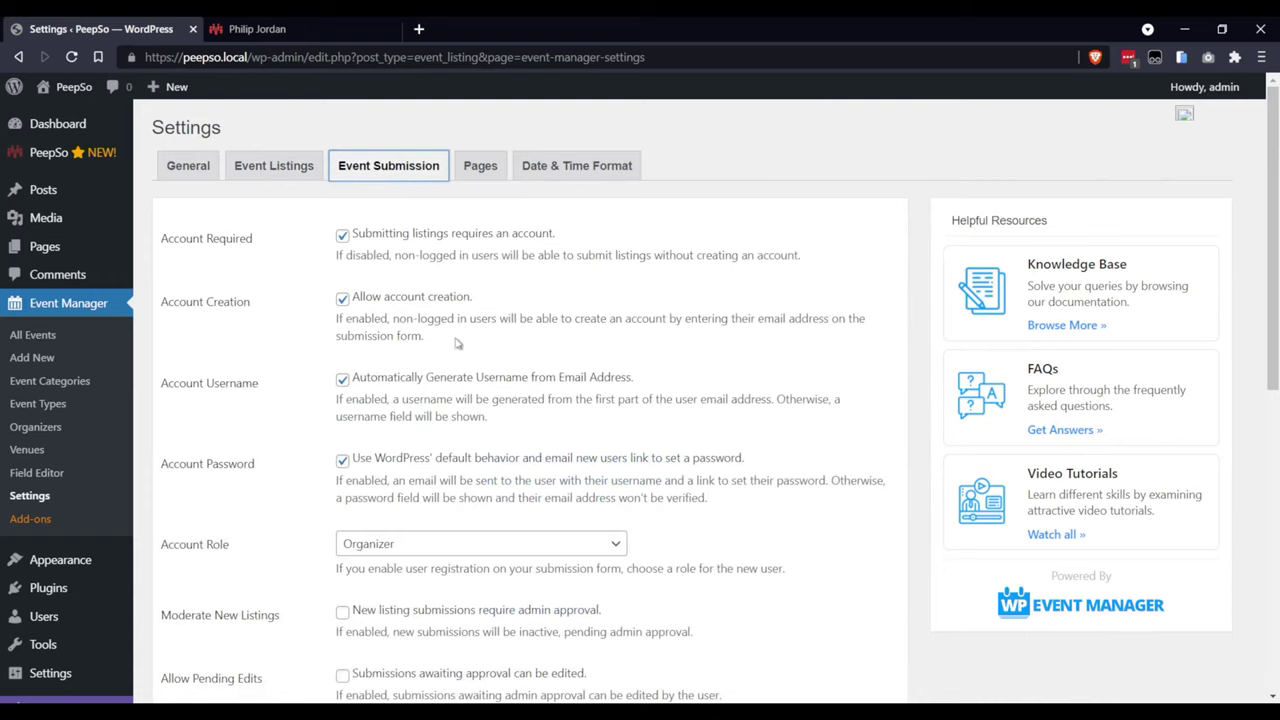
{"action": "scroll", "coordinate": [462, 372], "scroll_direction": "down", "scroll_amount": 3}
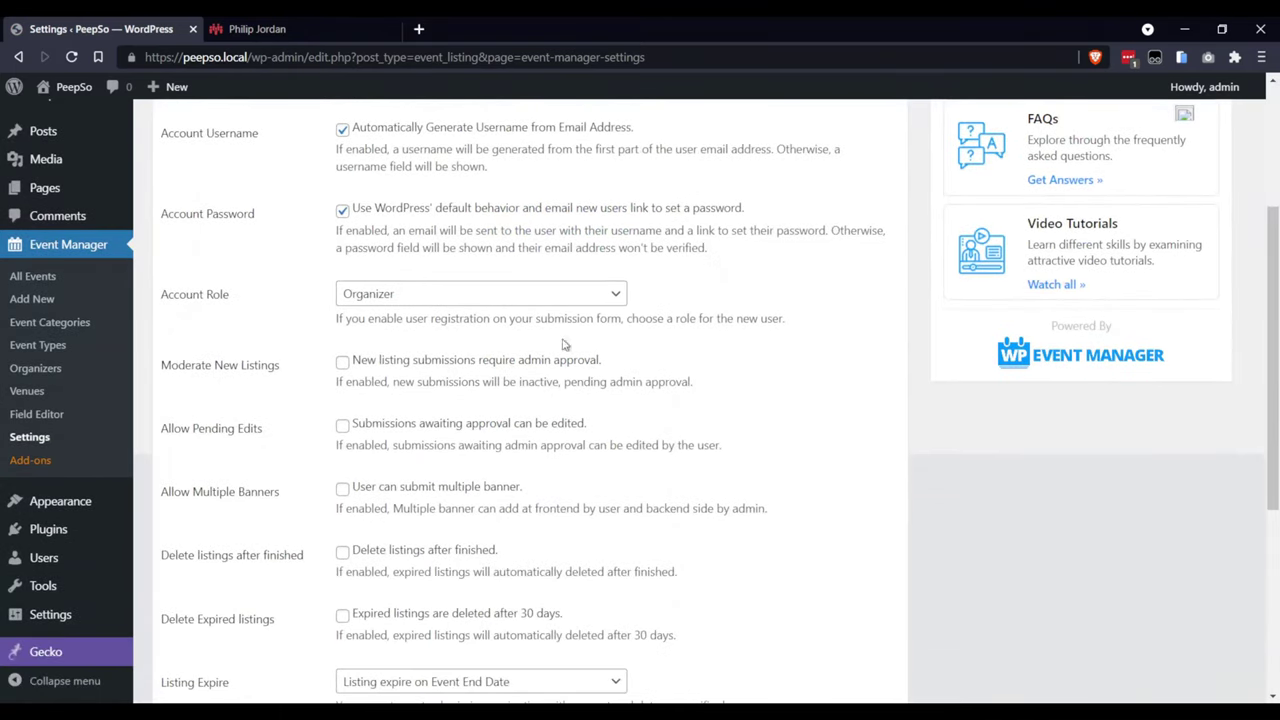
Step: Return to the front end, open the submitted Trip Around The Globe event and review its attendees, date, location and organizer
{"action": "left_click", "coordinate": [252, 29]}
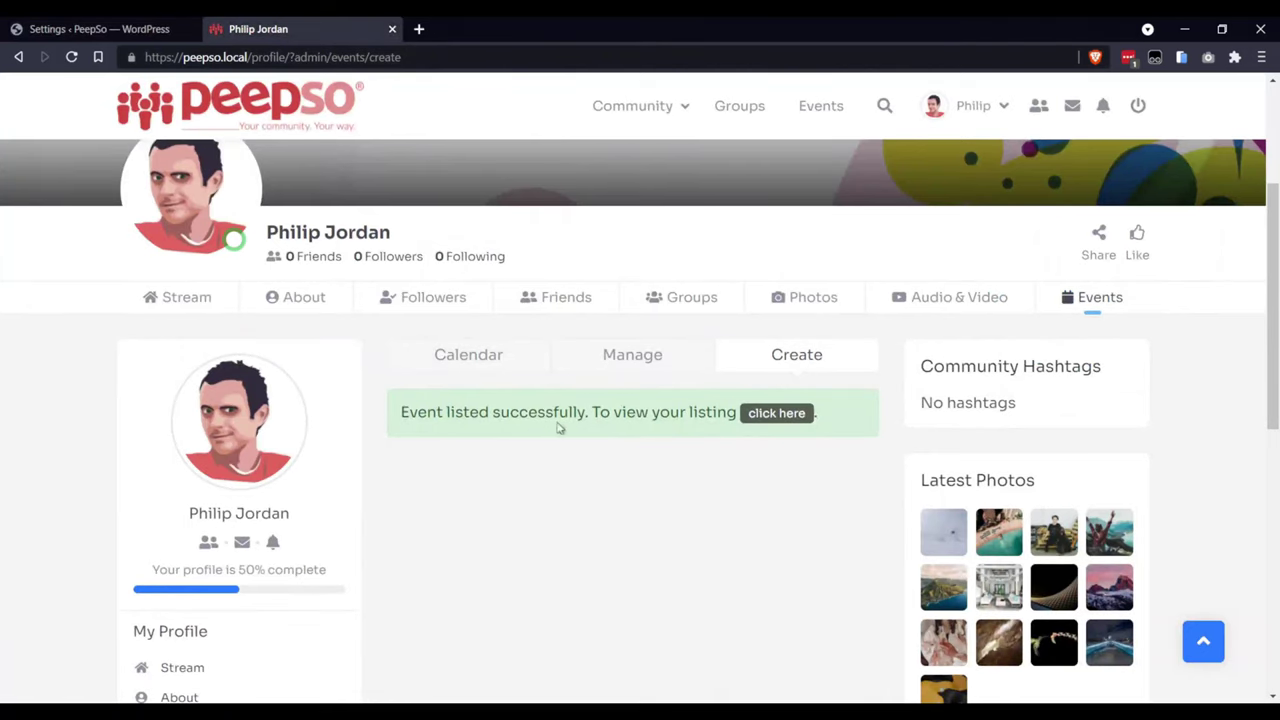
{"action": "left_click", "coordinate": [810, 416]}
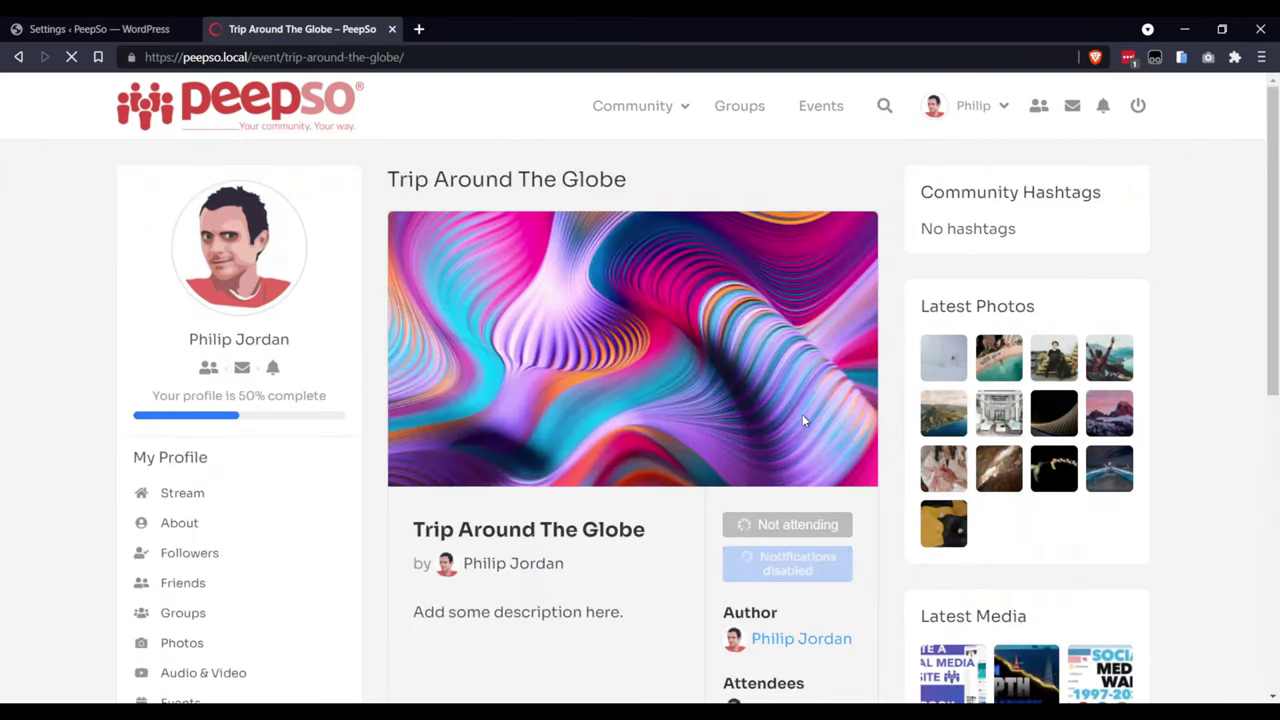
{"action": "scroll", "coordinate": [656, 434], "scroll_direction": "down", "scroll_amount": 6}
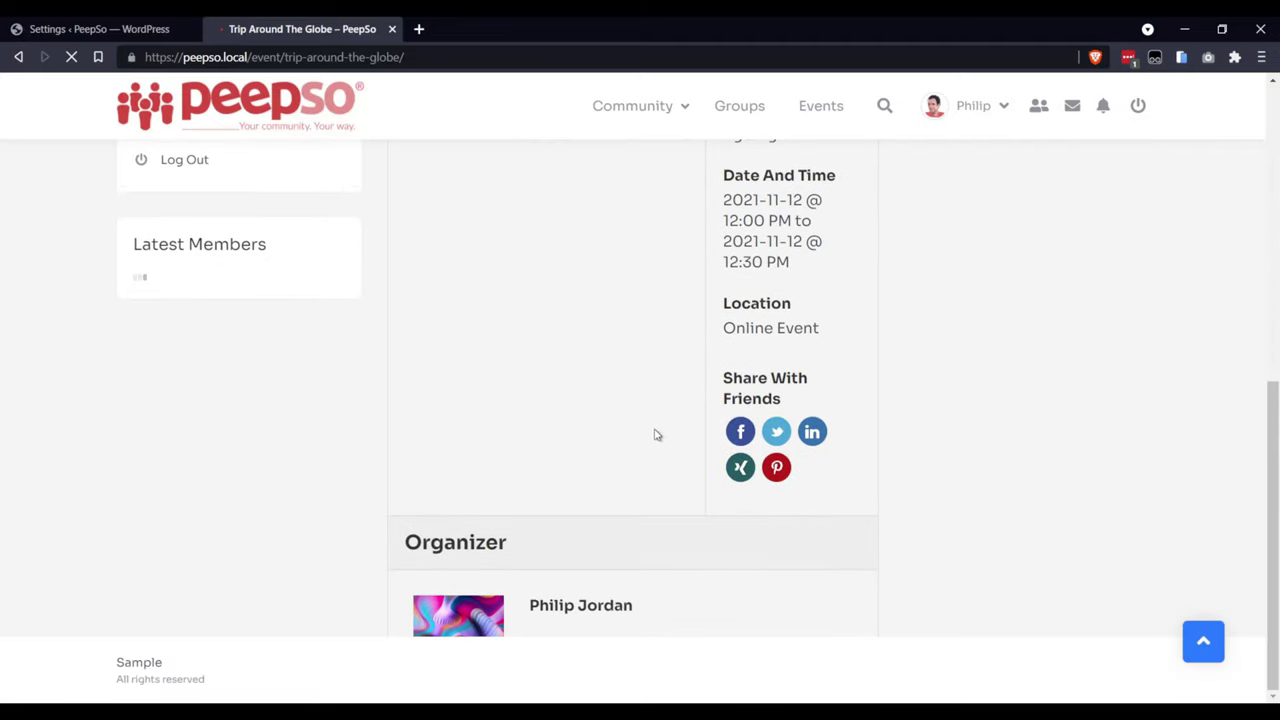
{"action": "scroll", "coordinate": [668, 430], "scroll_direction": "up", "scroll_amount": 3}
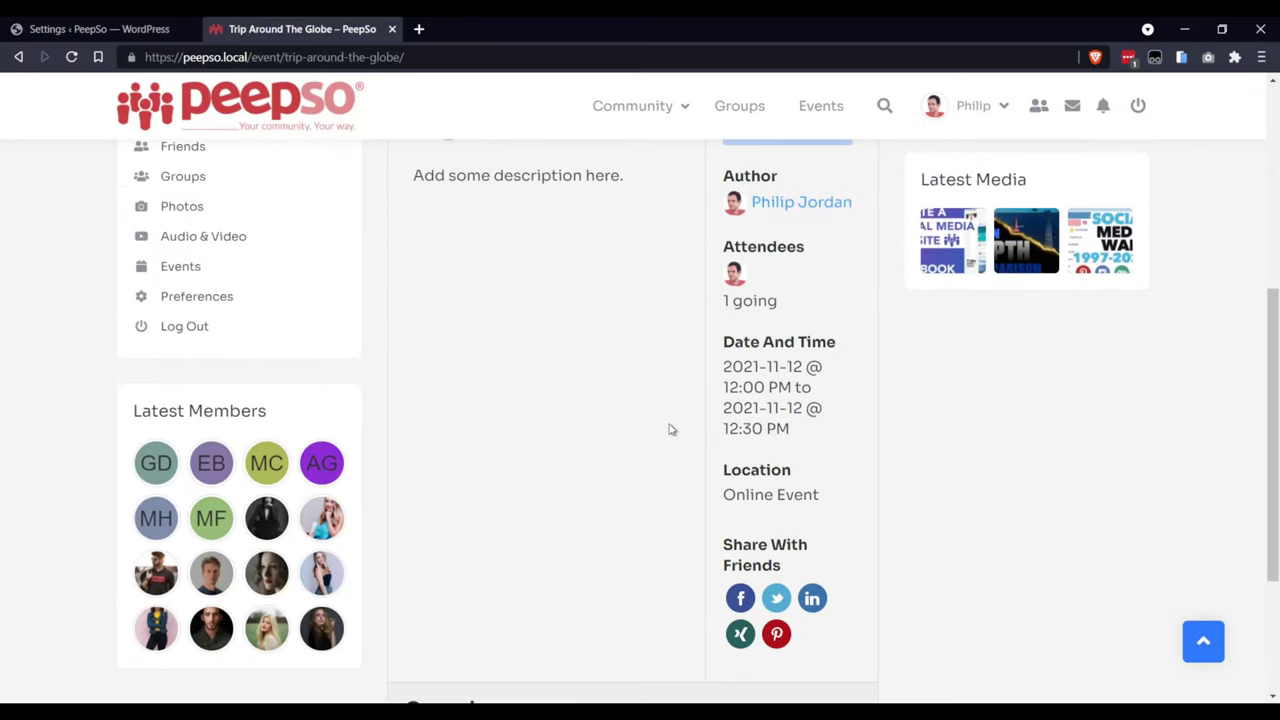
Step: Choose Attending as the RSVP status for the Trip Around The Globe event
{"action": "scroll", "coordinate": [669, 429], "scroll_direction": "up", "scroll_amount": 5}
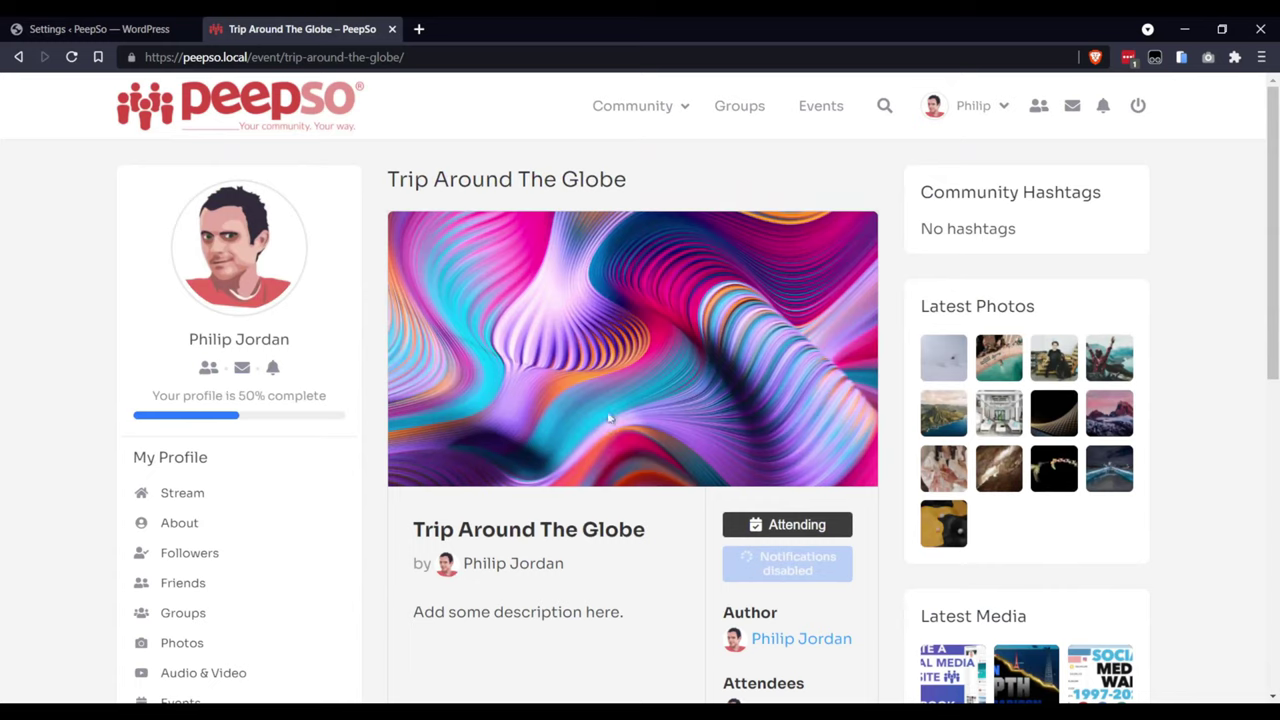
{"action": "left_click", "coordinate": [838, 530]}
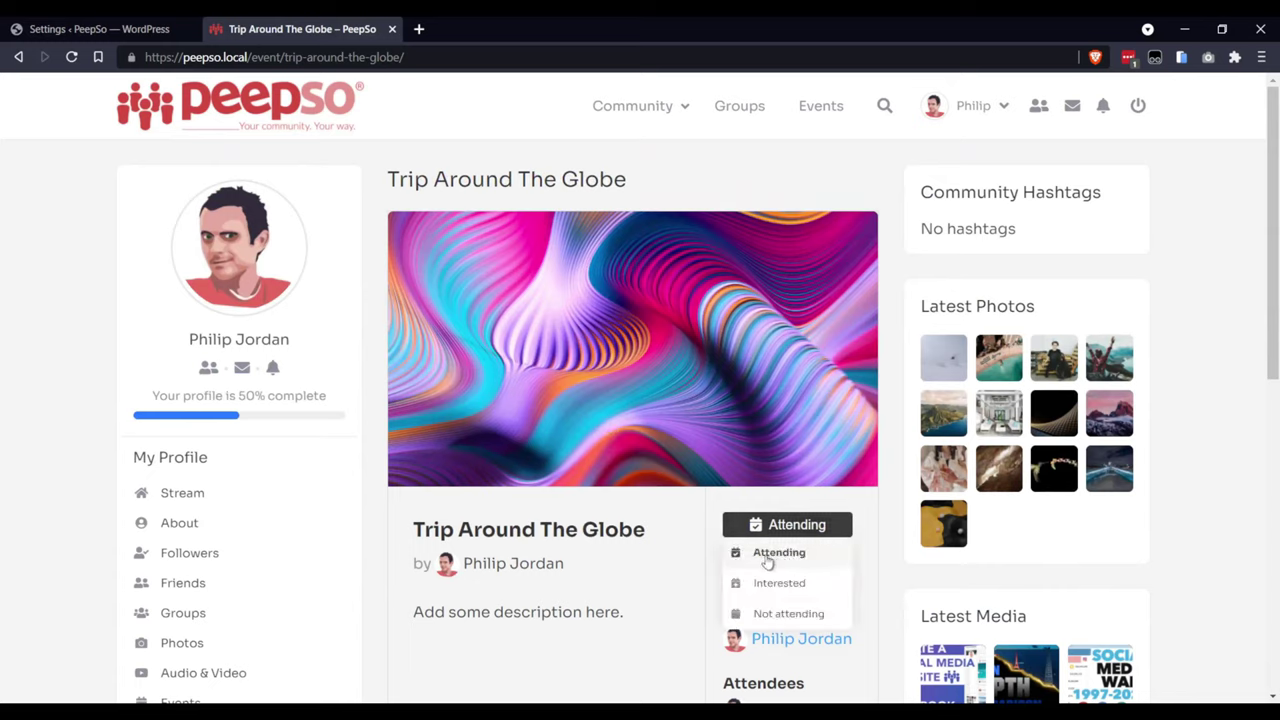
{"action": "left_click", "coordinate": [776, 553]}
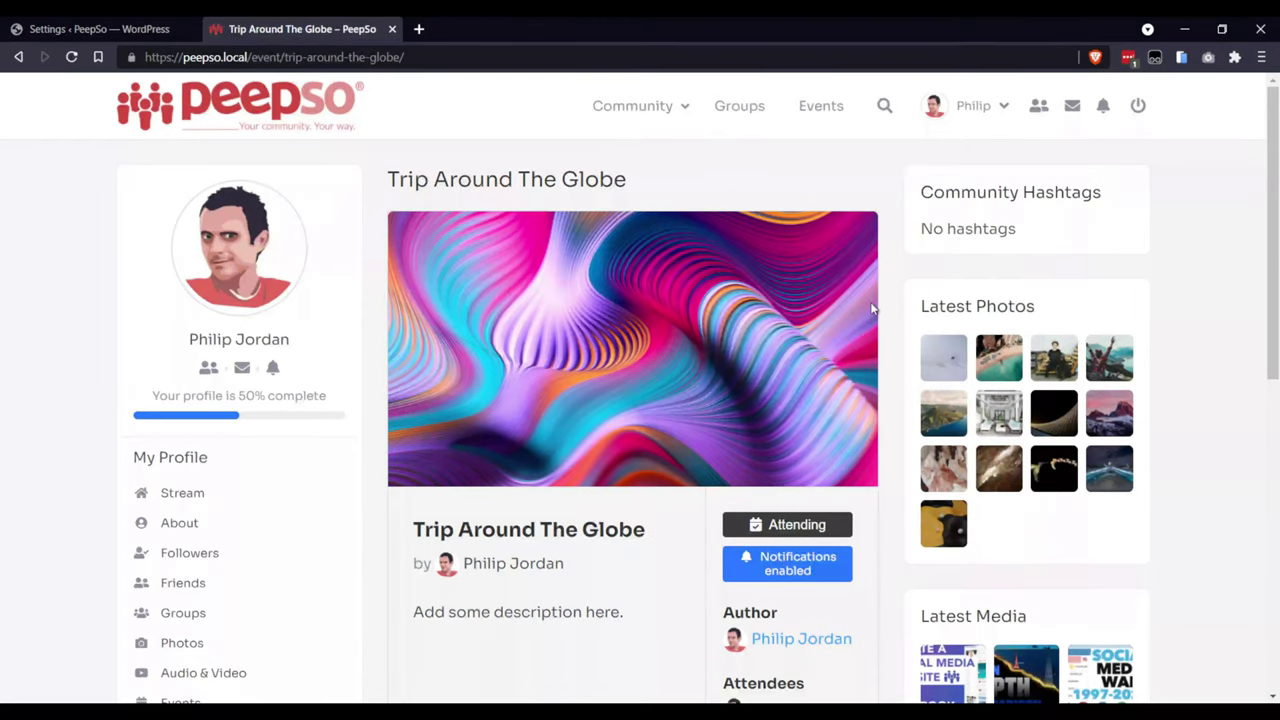
Step: In PeepSo's WP Event Manager configuration in the WordPress admin, enable activity stream posts for new events
{"action": "left_click", "coordinate": [45, 30]}
{"action": "scroll", "coordinate": [232, 333], "scroll_direction": "up", "scroll_amount": 3}
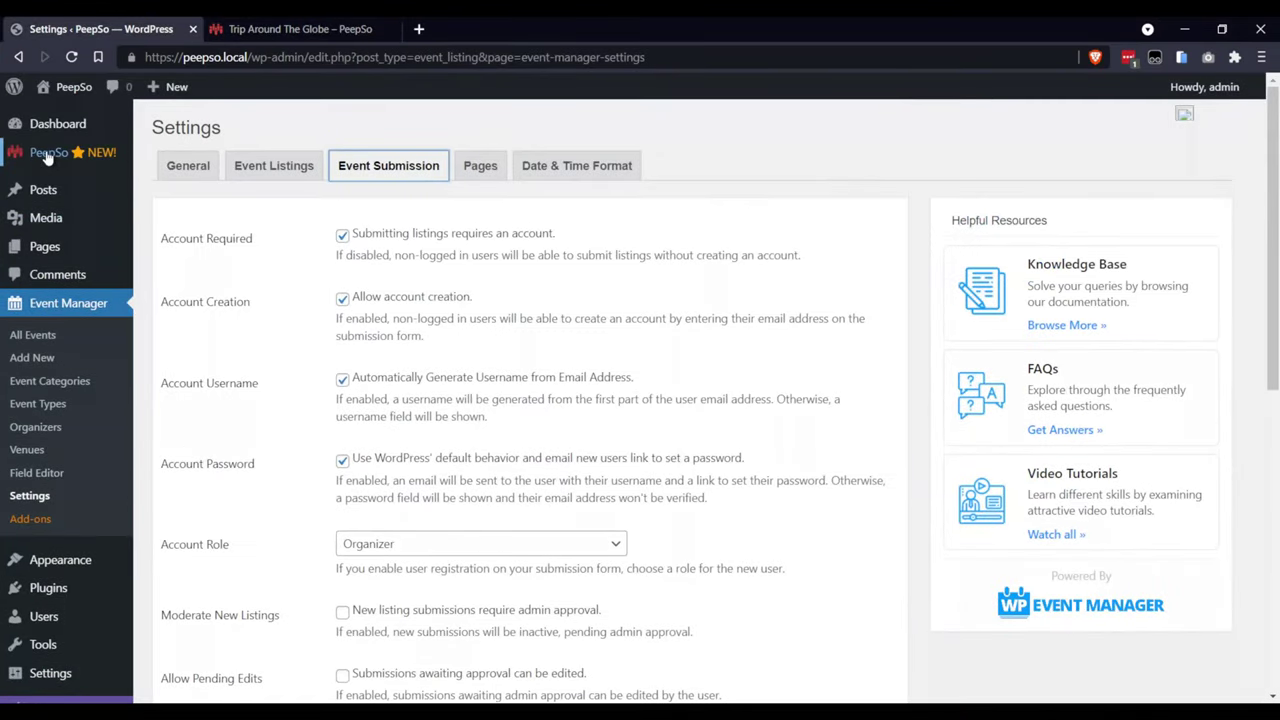
{"action": "mouse_move", "coordinate": [60, 152]}
{"action": "left_click", "coordinate": [169, 183]}
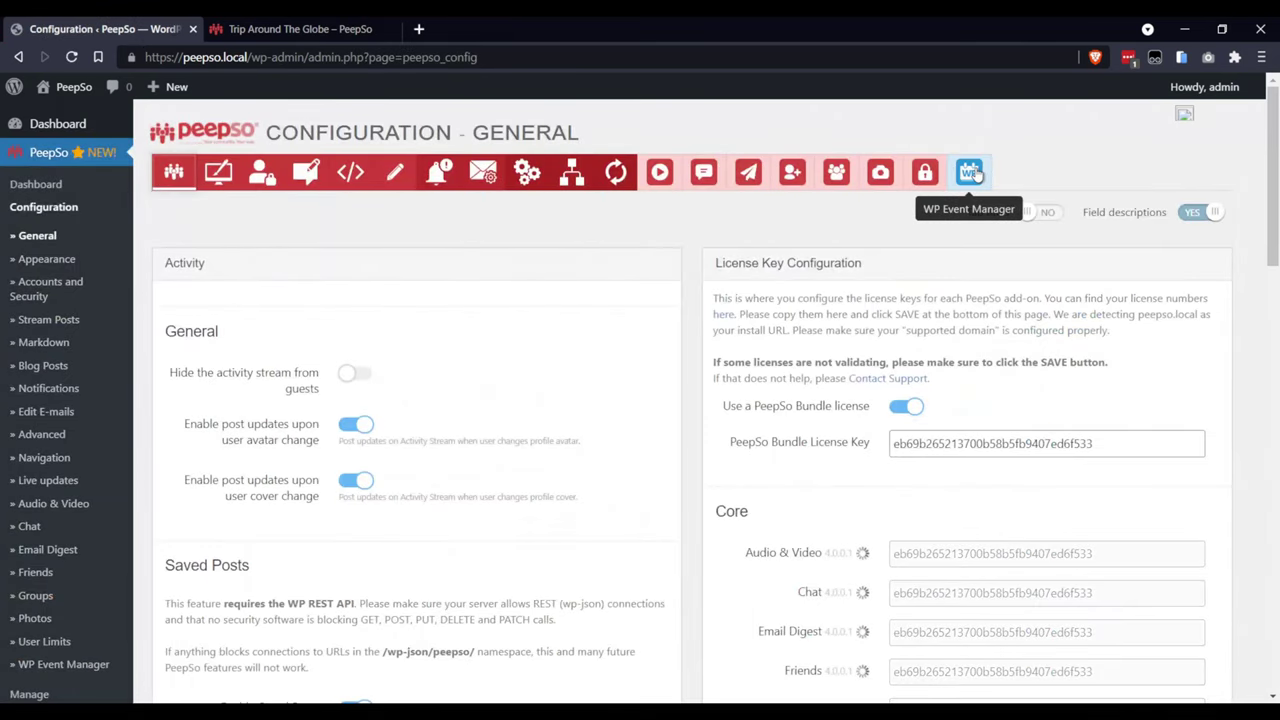
{"action": "left_click", "coordinate": [971, 175]}
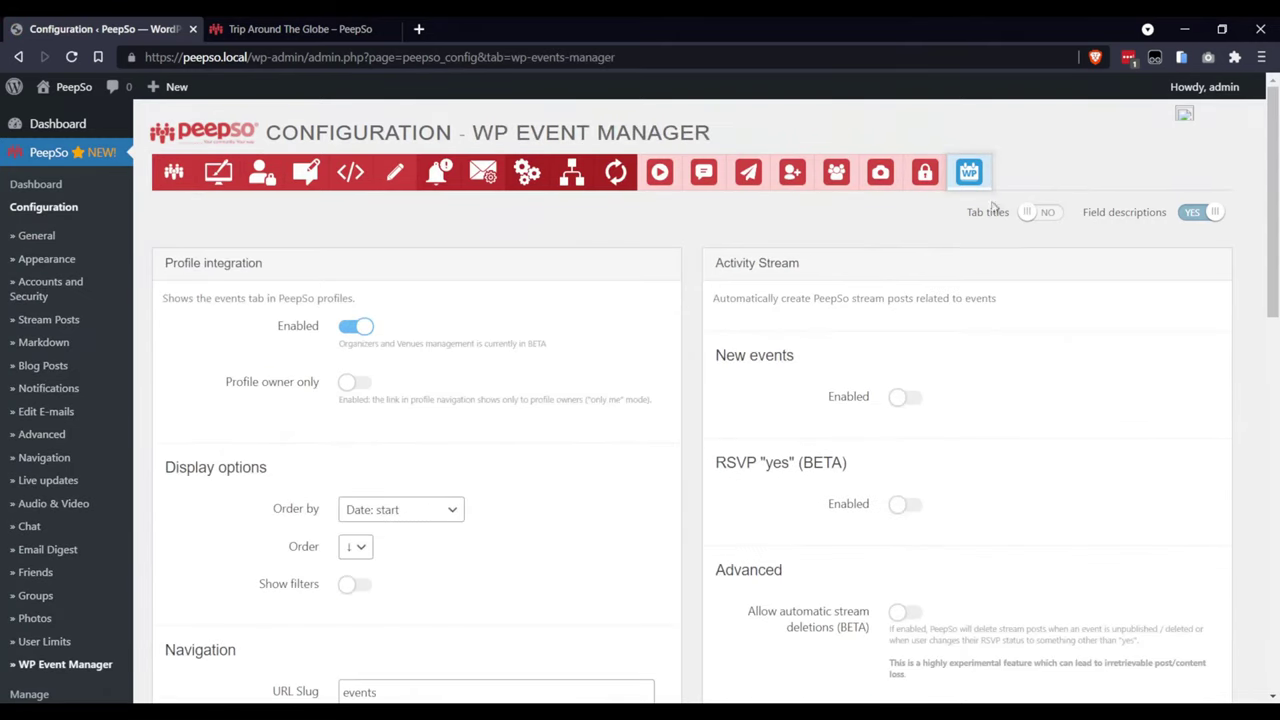
{"action": "left_click", "coordinate": [915, 400]}
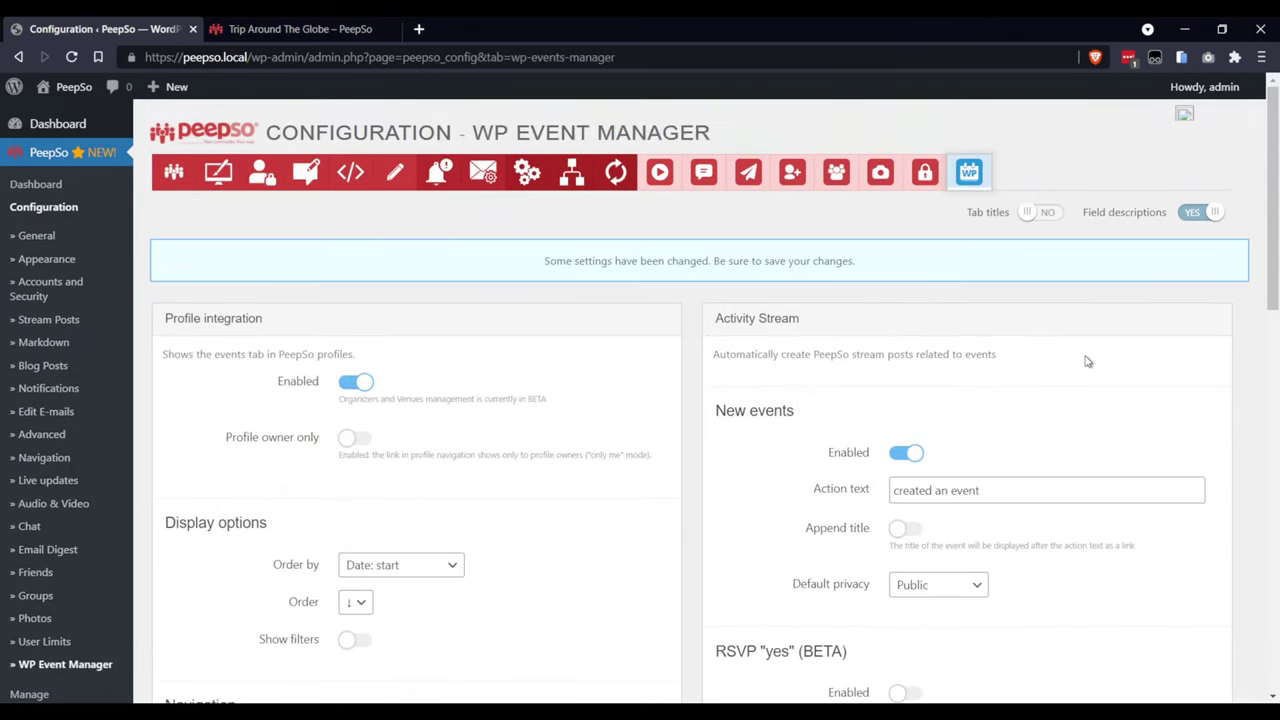
Step: Enable RSVP "yes" stream posts and automatic stream deletions, and review the Activity Stream options
{"action": "scroll", "coordinate": [1052, 350], "scroll_direction": "down", "scroll_amount": 1}
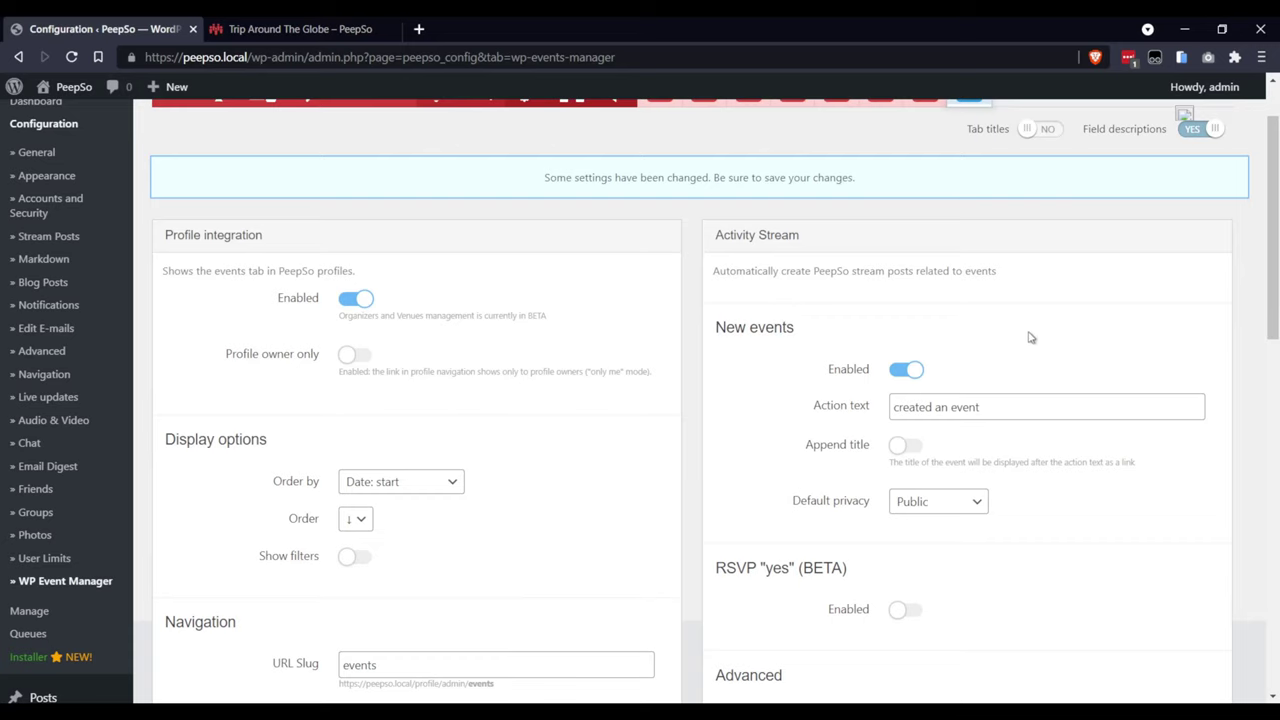
{"action": "scroll", "coordinate": [1044, 335], "scroll_direction": "down", "scroll_amount": 3}
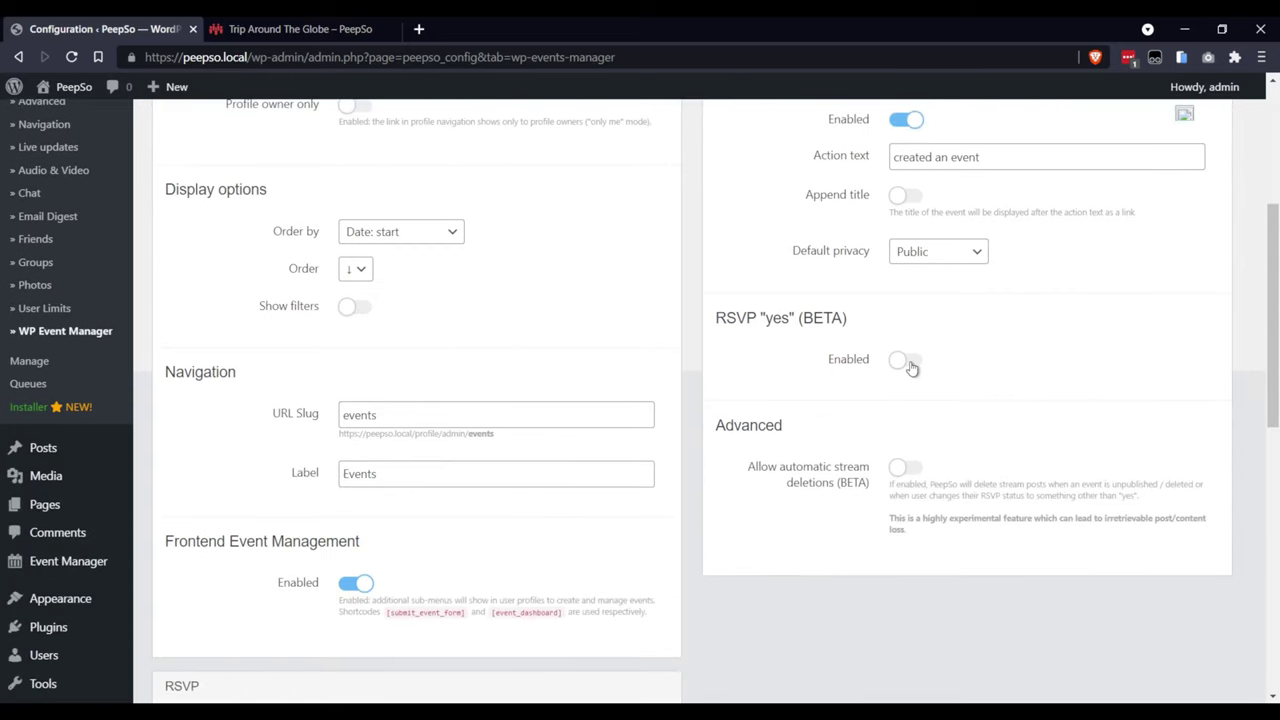
{"action": "left_click", "coordinate": [907, 362]}
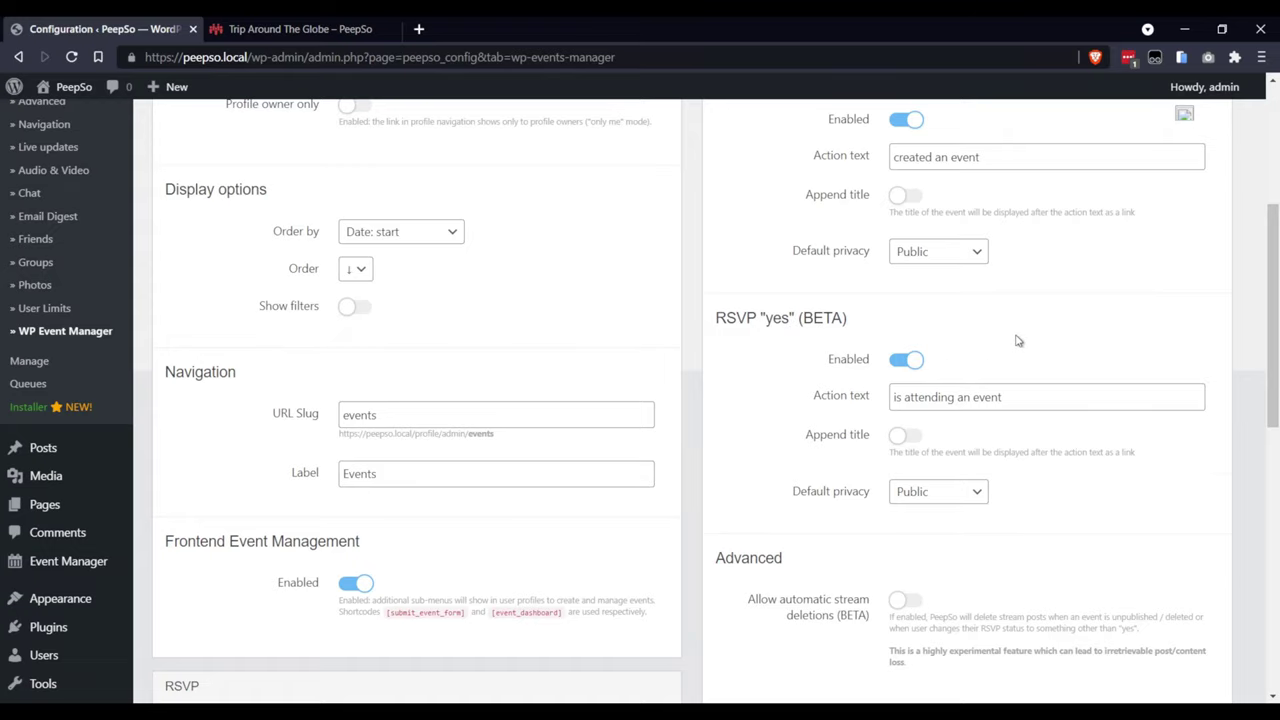
{"action": "scroll", "coordinate": [1017, 341], "scroll_direction": "down", "scroll_amount": 4}
{"action": "left_click", "coordinate": [919, 267]}
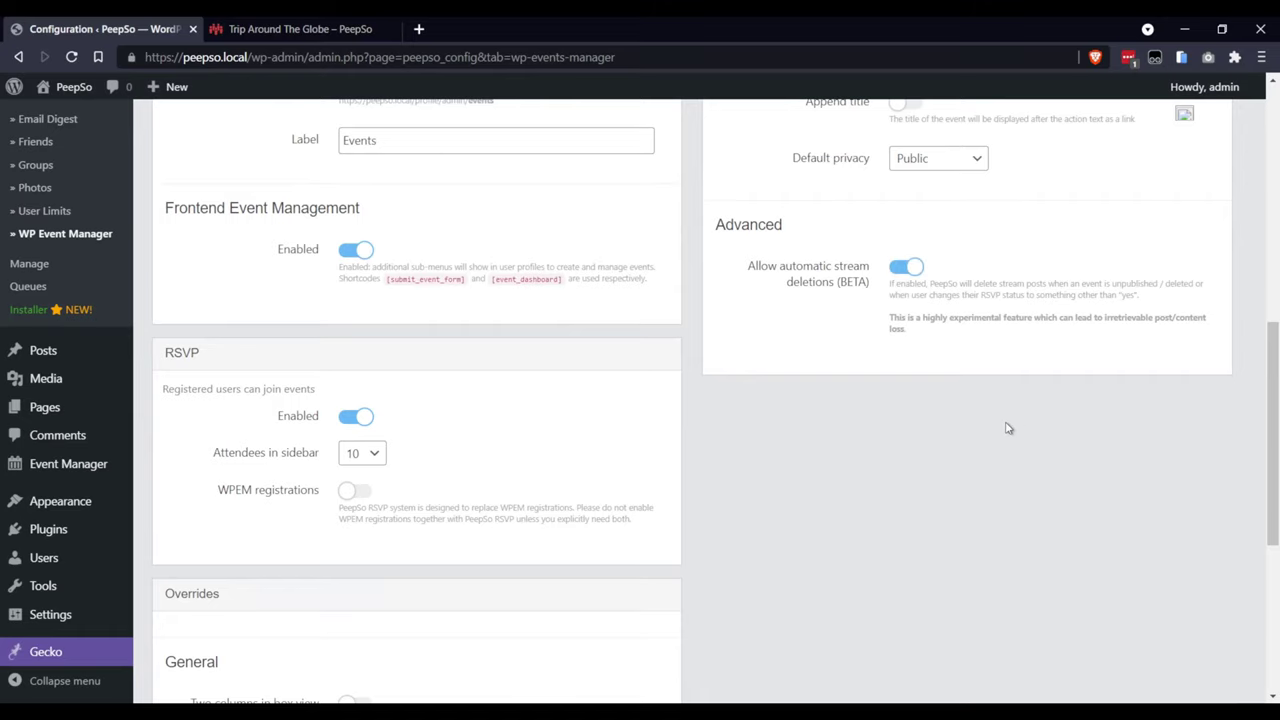
{"action": "scroll", "coordinate": [1006, 428], "scroll_direction": "up", "scroll_amount": 3}
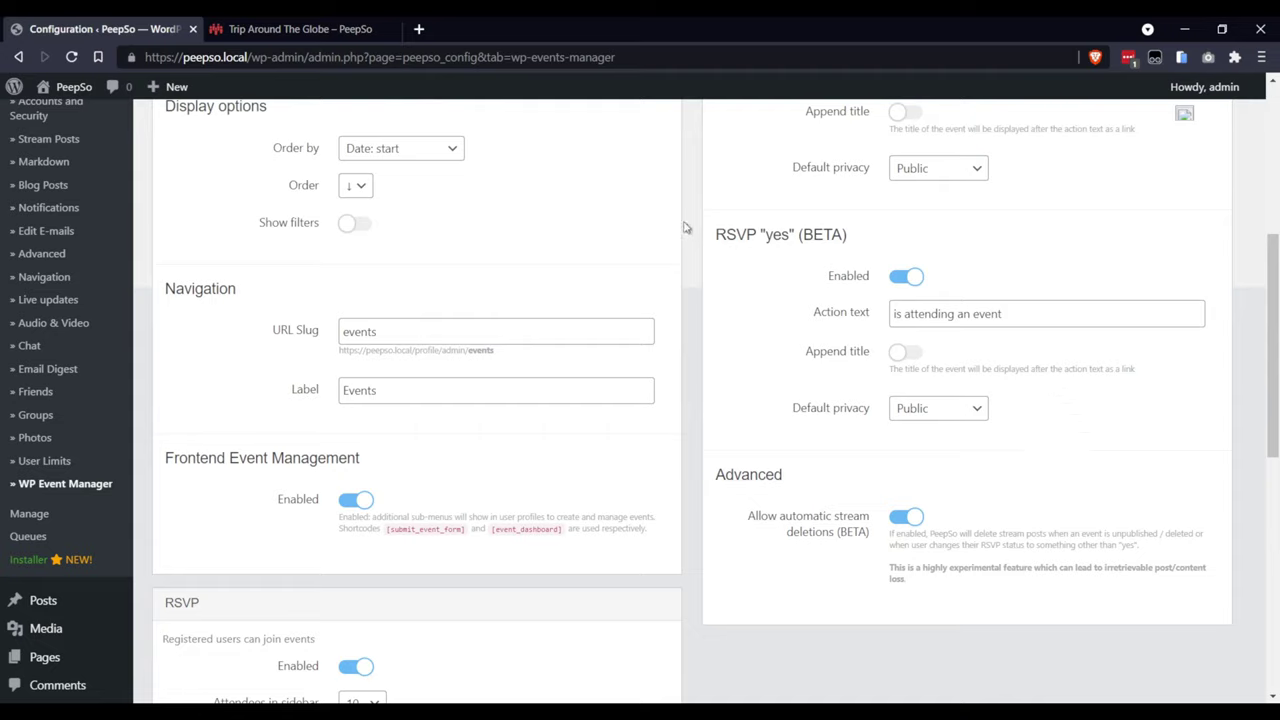
{"action": "left_click_drag", "start_coordinate": [716, 234], "coordinate": [951, 591]}
{"action": "left_click", "coordinate": [1020, 477]}
{"action": "scroll", "coordinate": [577, 409], "scroll_direction": "down", "scroll_amount": 2}
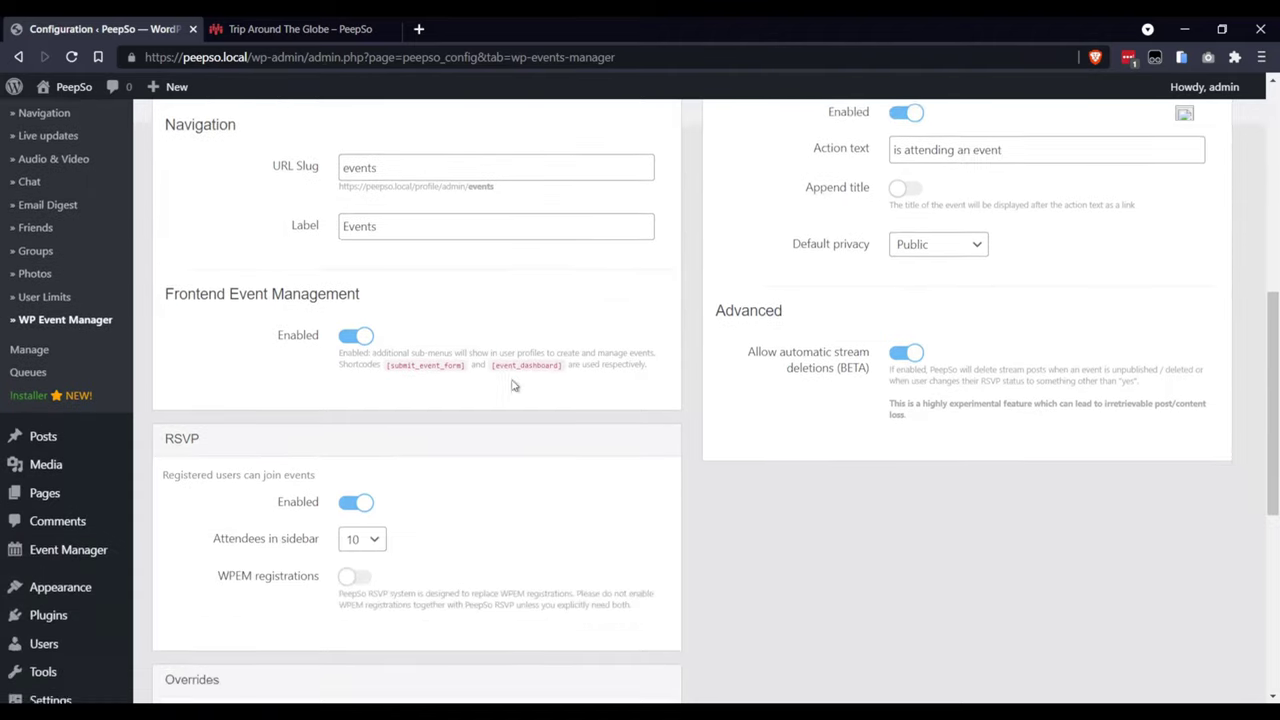
Step: Turn the events profile integration off and back on
{"action": "scroll", "coordinate": [514, 380], "scroll_direction": "up", "scroll_amount": 4}
{"action": "scroll", "coordinate": [509, 371], "scroll_direction": "up", "scroll_amount": 1}
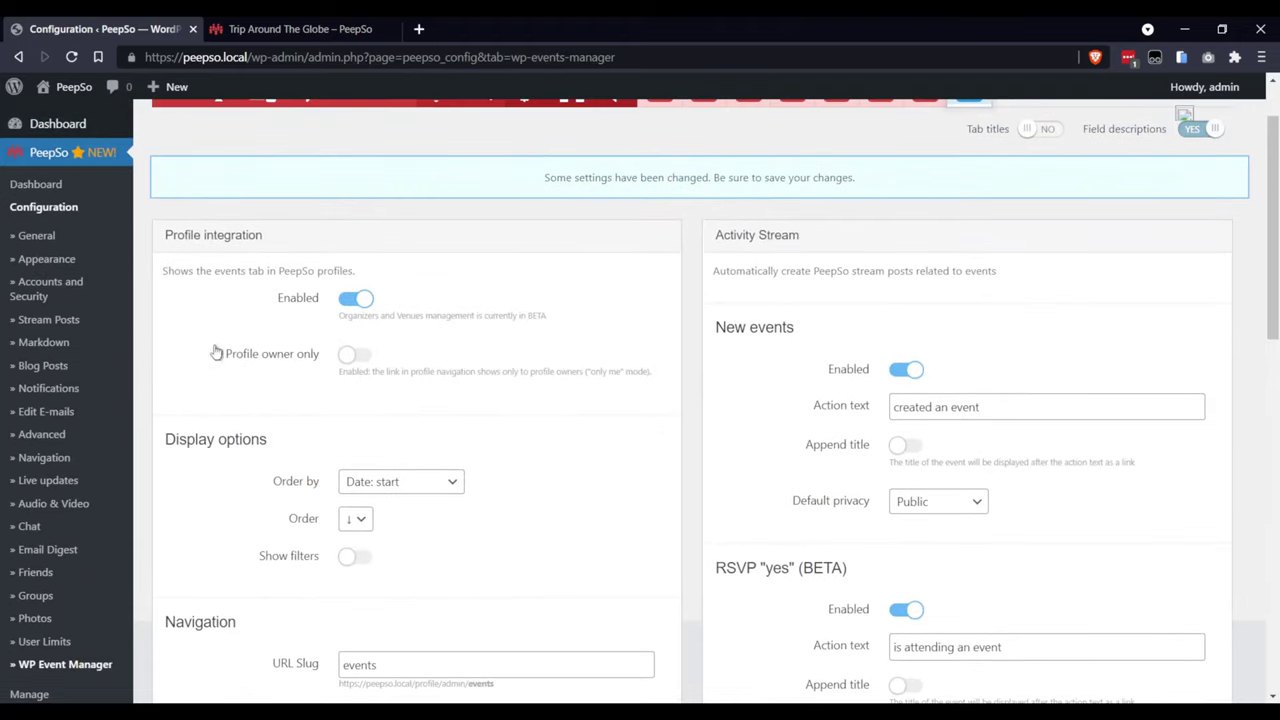
{"action": "left_click", "coordinate": [352, 299]}
{"action": "left_click", "coordinate": [360, 302]}
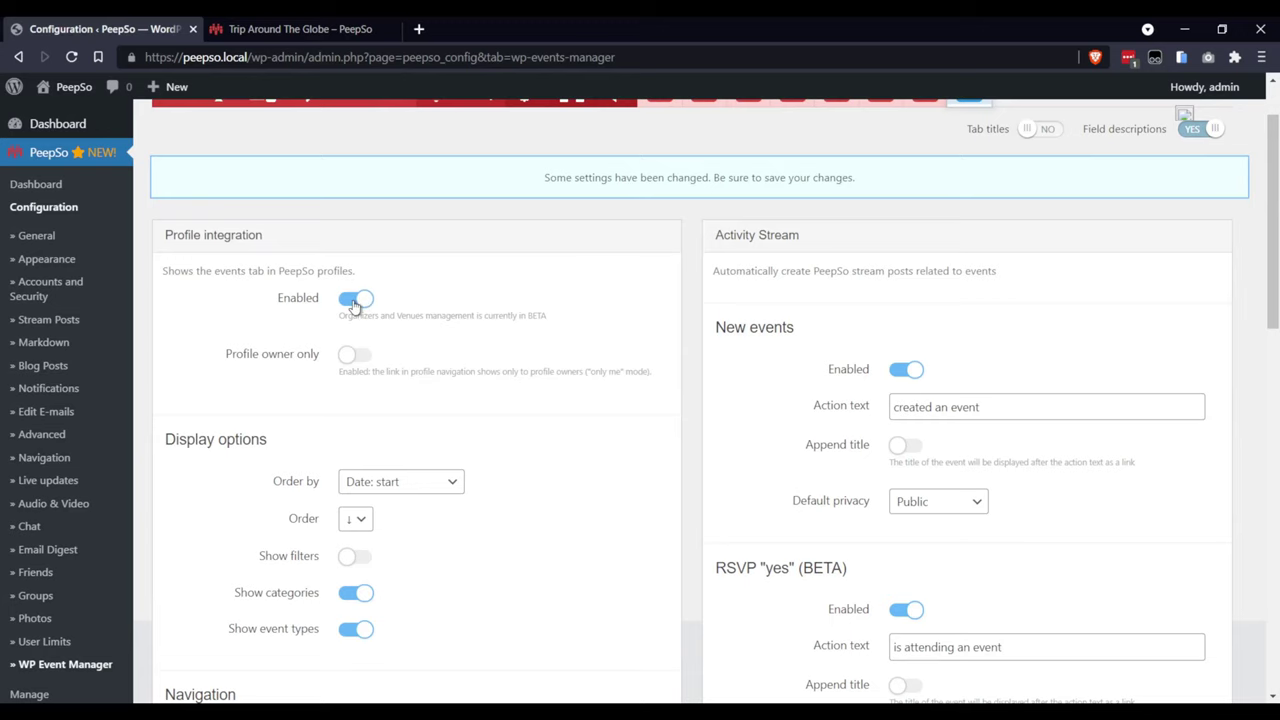
{"action": "left_click", "coordinate": [355, 302]}
{"action": "left_click", "coordinate": [360, 301]}
Step: Load the member's own profile page on the front end and switch back to the WP Event Manager configuration
{"action": "left_click", "coordinate": [316, 32]}
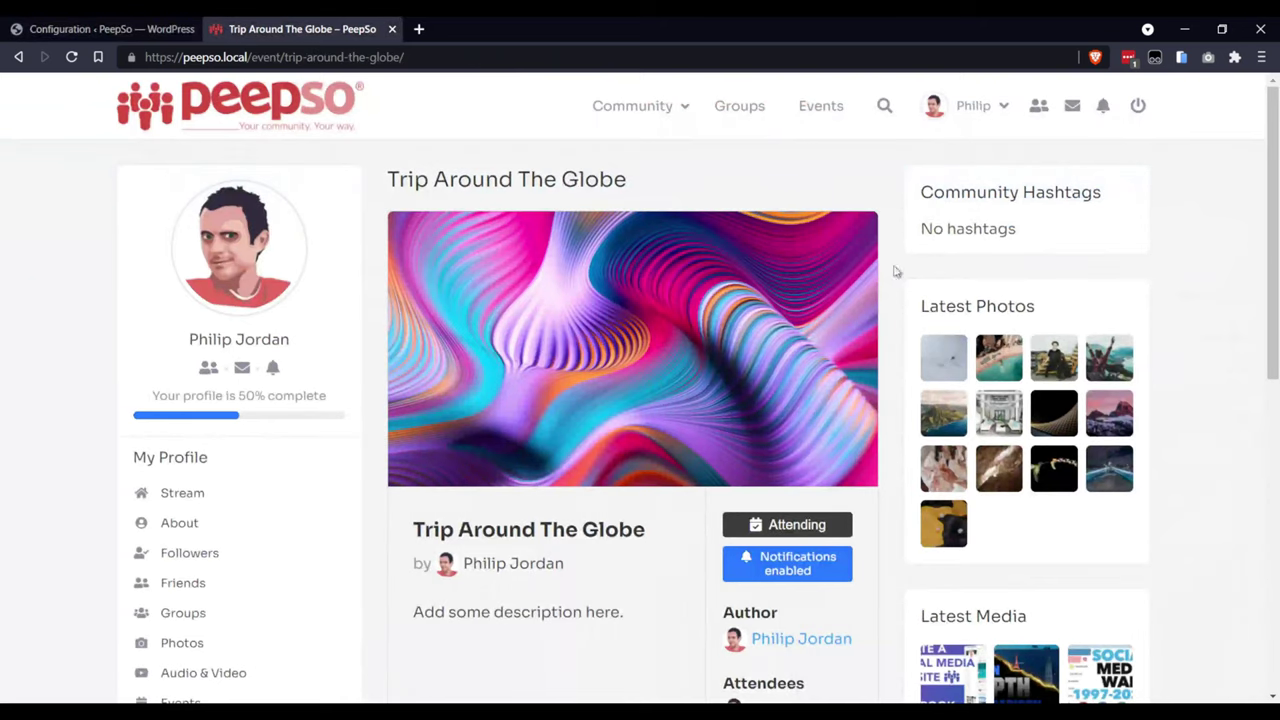
{"action": "key", "text": "F5"}
{"action": "left_click", "coordinate": [110, 29]}
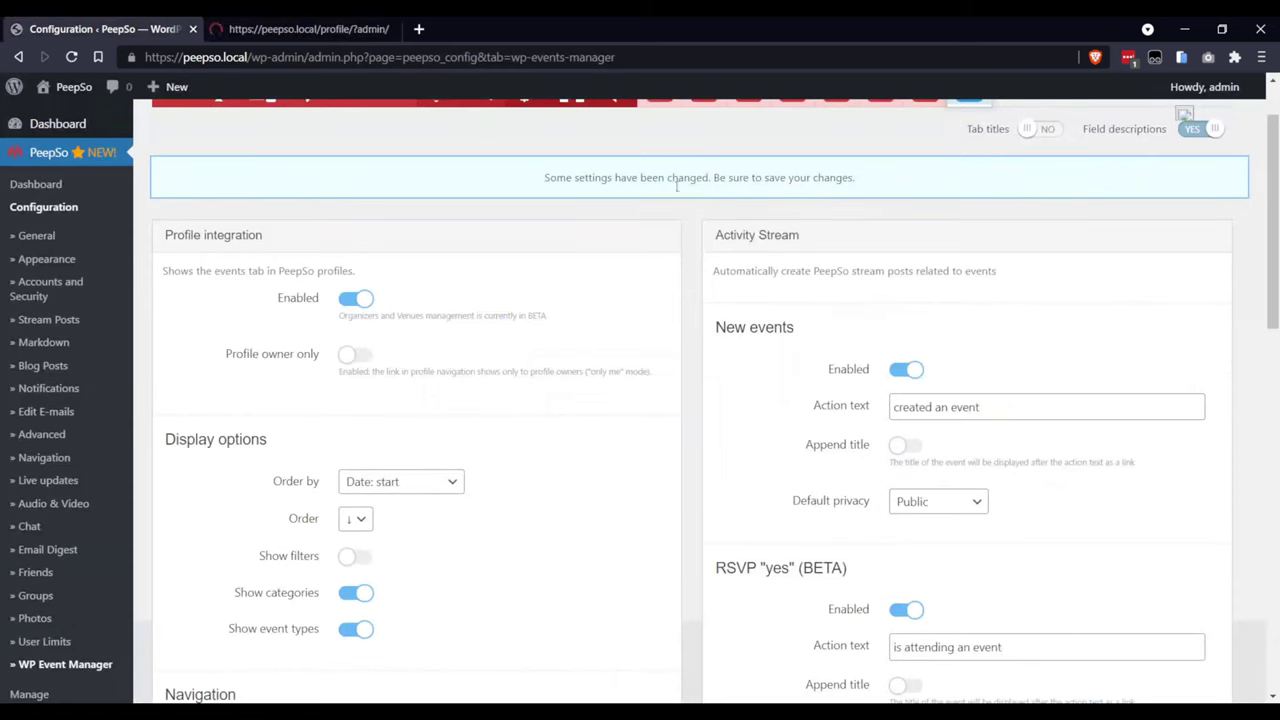
Step: Switch the events profile integration off and back on, and open the Events section of the member's front-end profile
{"action": "left_click", "coordinate": [350, 302]}
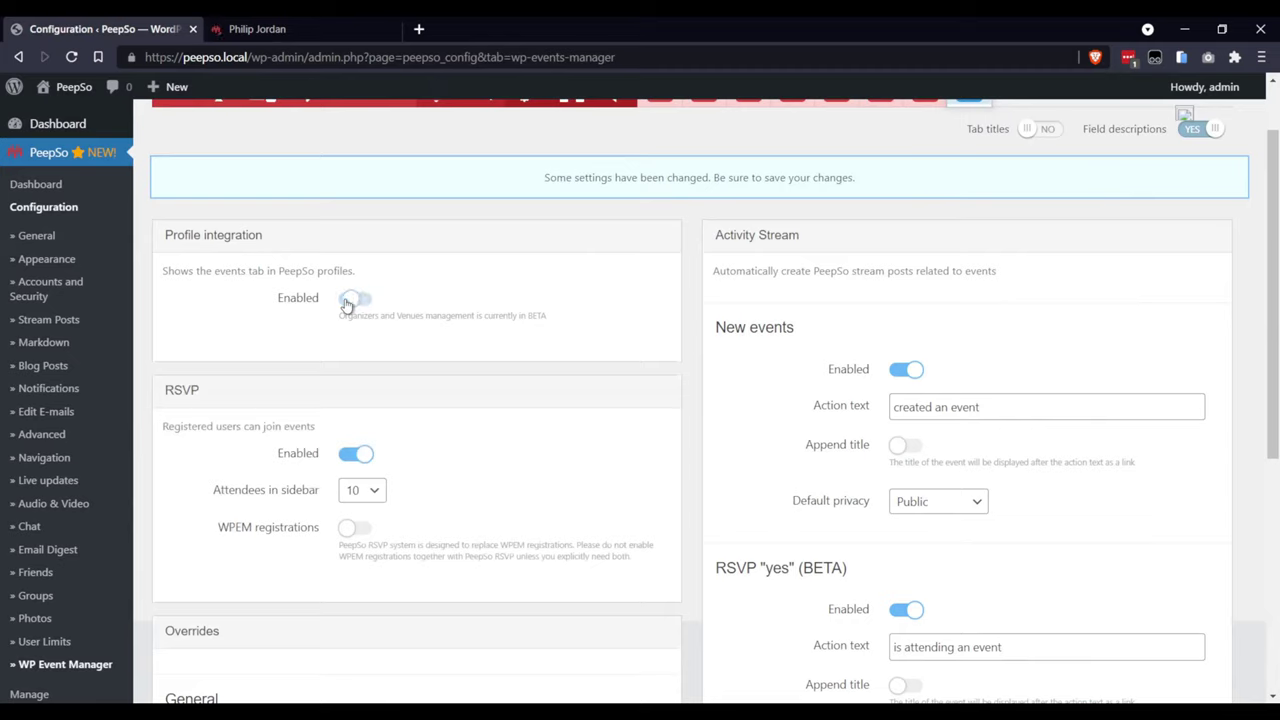
{"action": "left_click", "coordinate": [360, 302]}
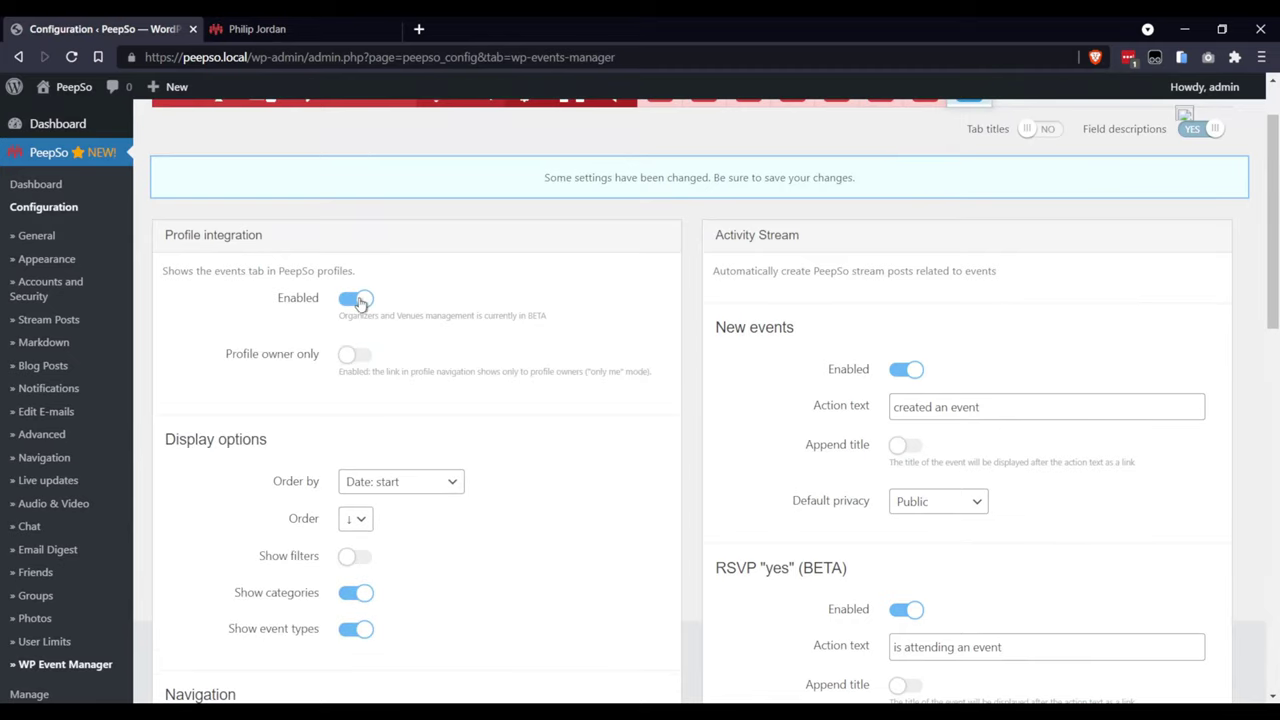
{"action": "left_click", "coordinate": [300, 30]}
{"action": "scroll", "coordinate": [771, 350], "scroll_direction": "down", "scroll_amount": 3}
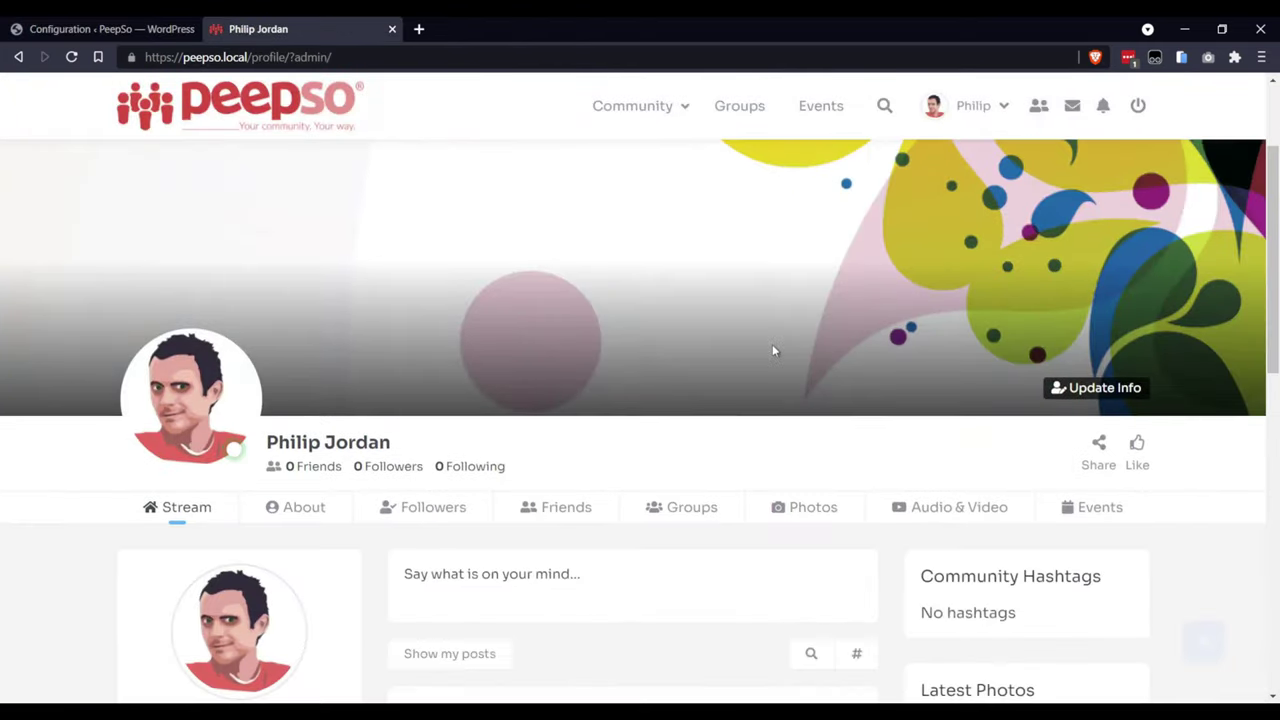
{"action": "left_click", "coordinate": [1100, 424]}
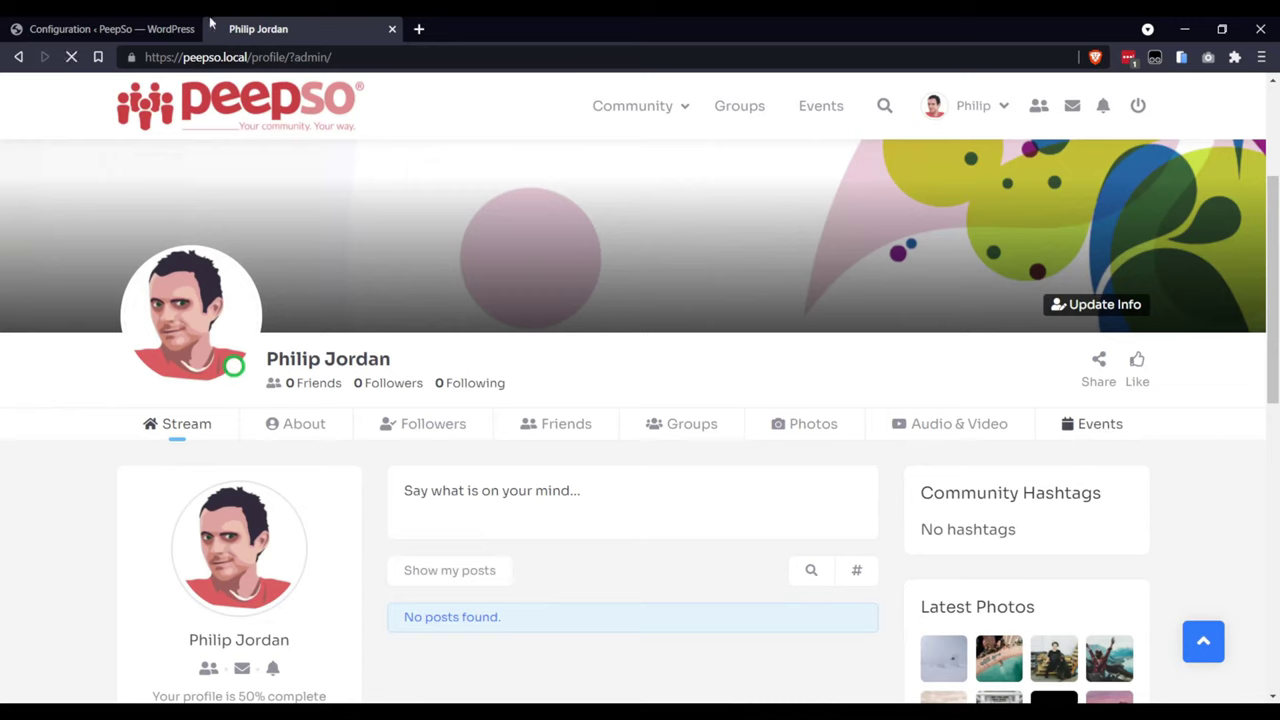
Step: Disable the events profile integration in the WP Event Manager configuration and save the settings
{"action": "left_click", "coordinate": [96, 30]}
{"action": "left_click", "coordinate": [352, 298]}
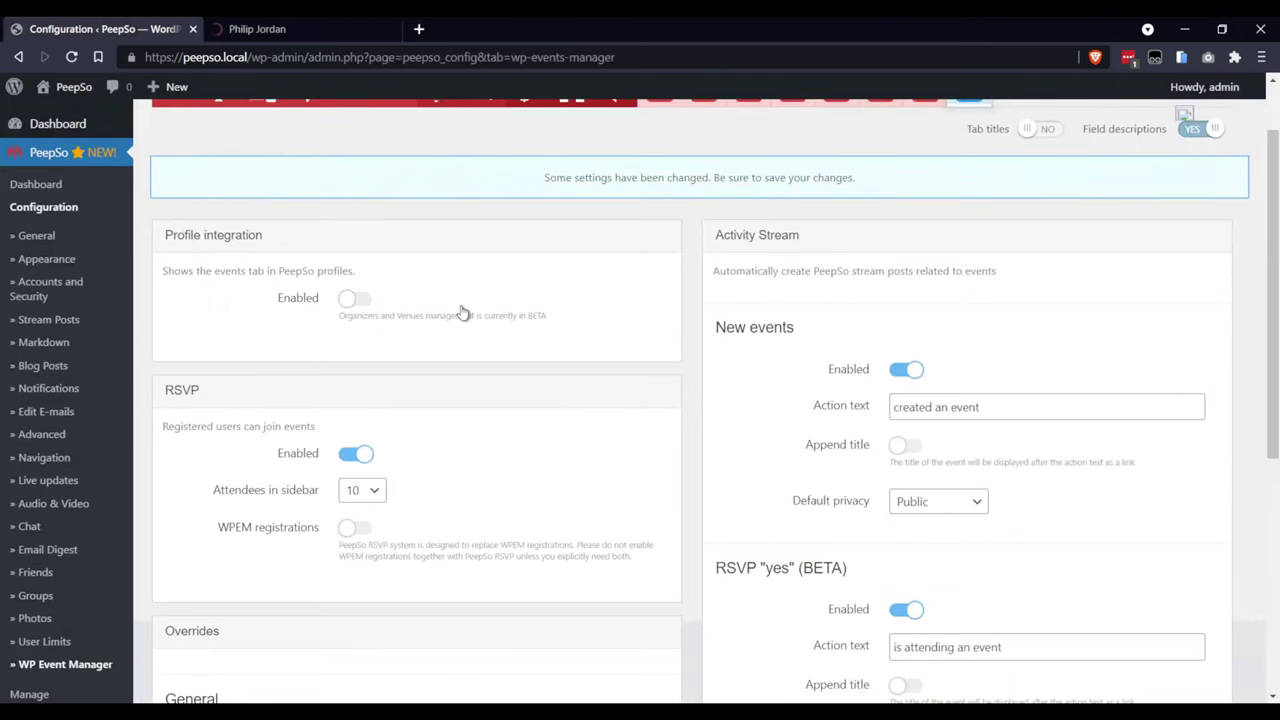
{"action": "scroll", "coordinate": [500, 345], "scroll_direction": "down", "scroll_amount": 5}
{"action": "left_click", "coordinate": [624, 599]}
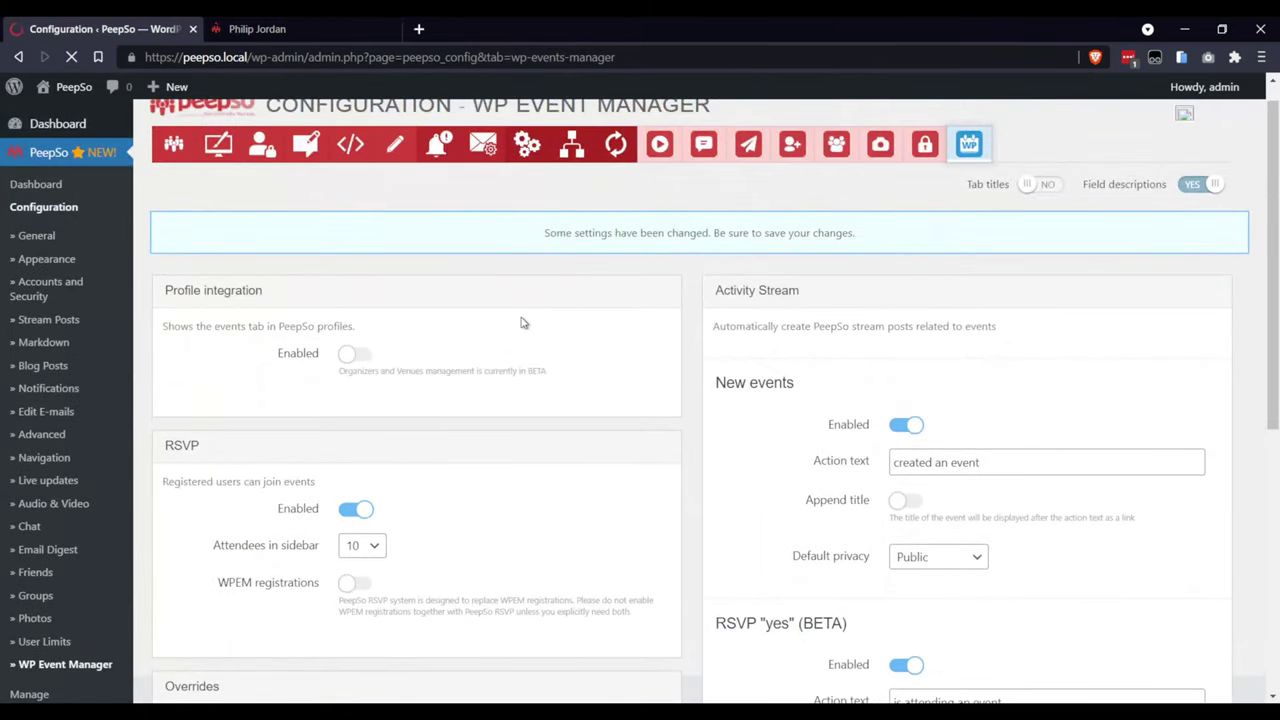
Step: Reload the member's front-end profile to check its navigation, and return to the WP Event Manager configuration
{"action": "left_click", "coordinate": [280, 30]}
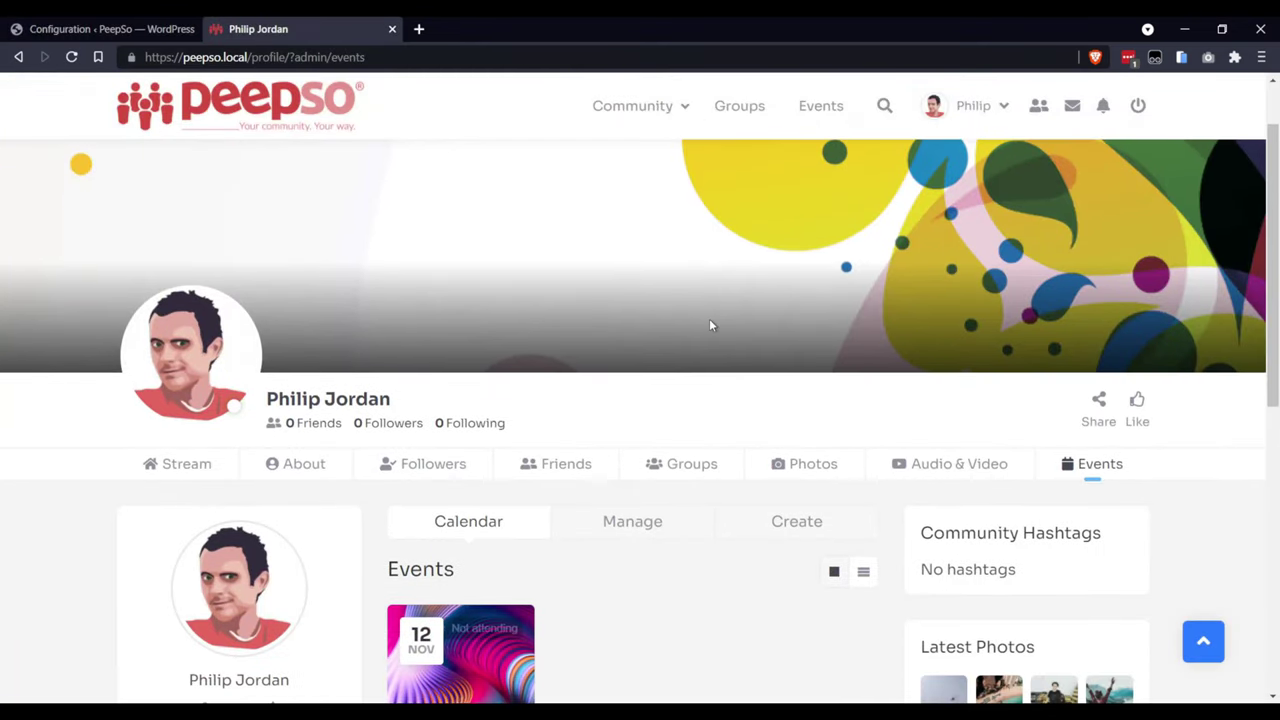
{"action": "key", "text": "F5"}
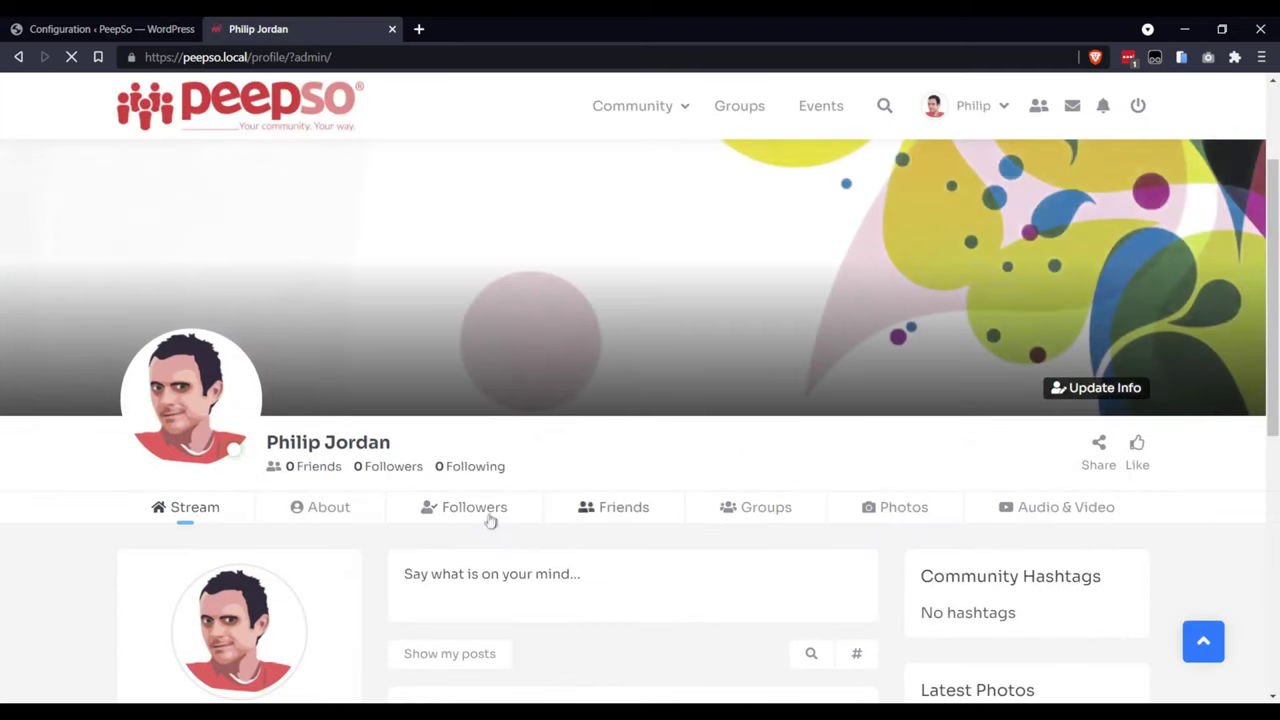
{"action": "key", "text": "ctrl+shift+Tab"}
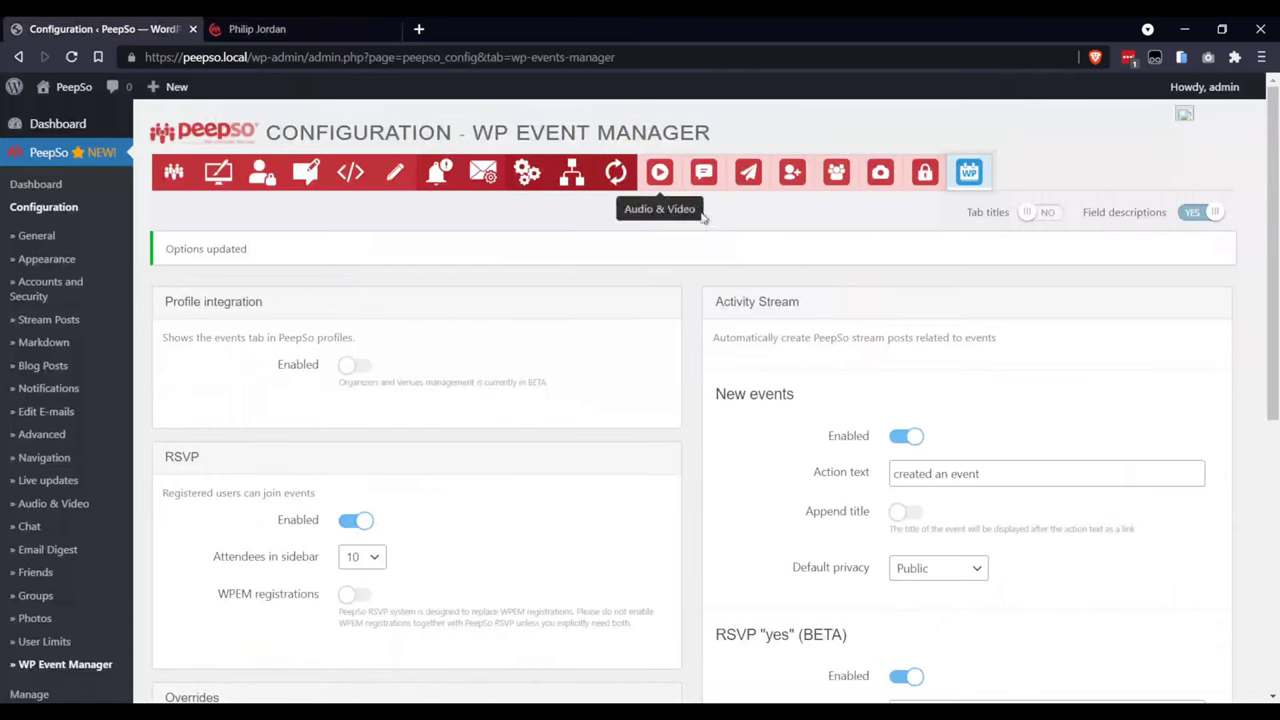
Step: Re-enable the events profile integration and check the member's profile navigation on the front end
{"action": "left_click", "coordinate": [360, 366]}
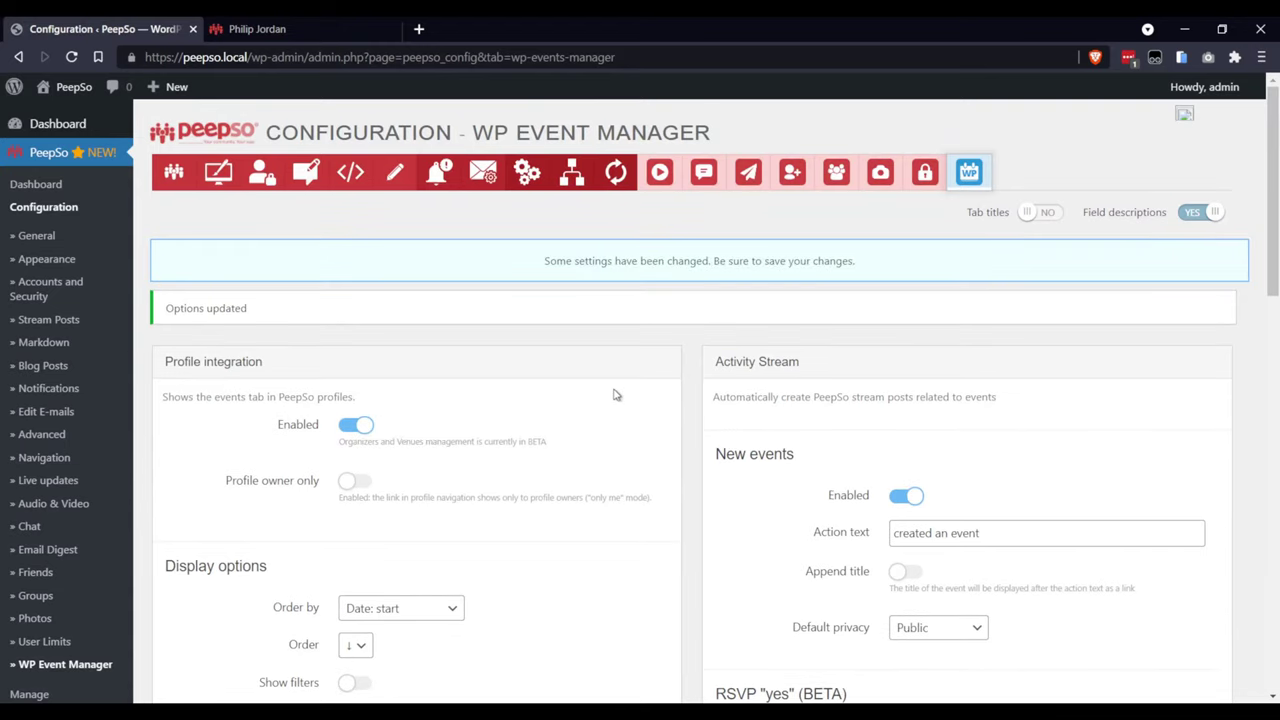
{"action": "scroll", "coordinate": [617, 394], "scroll_direction": "down", "scroll_amount": 2}
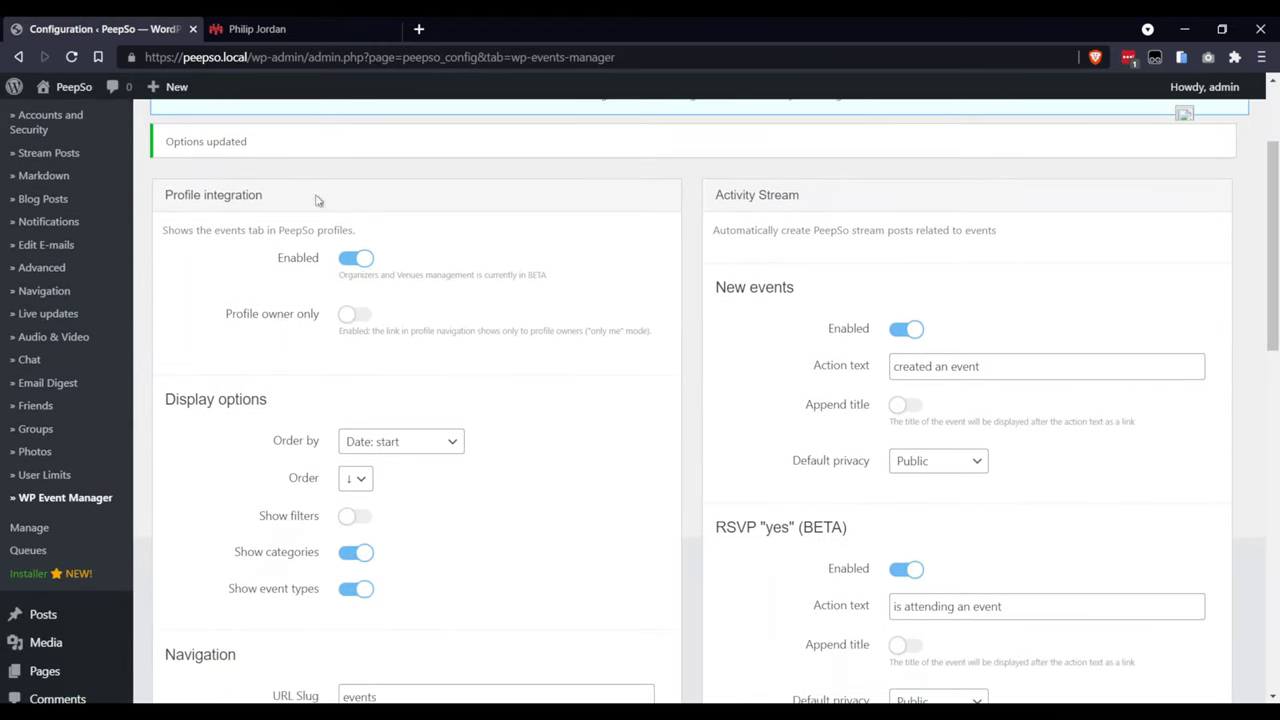
{"action": "left_click", "coordinate": [258, 29]}
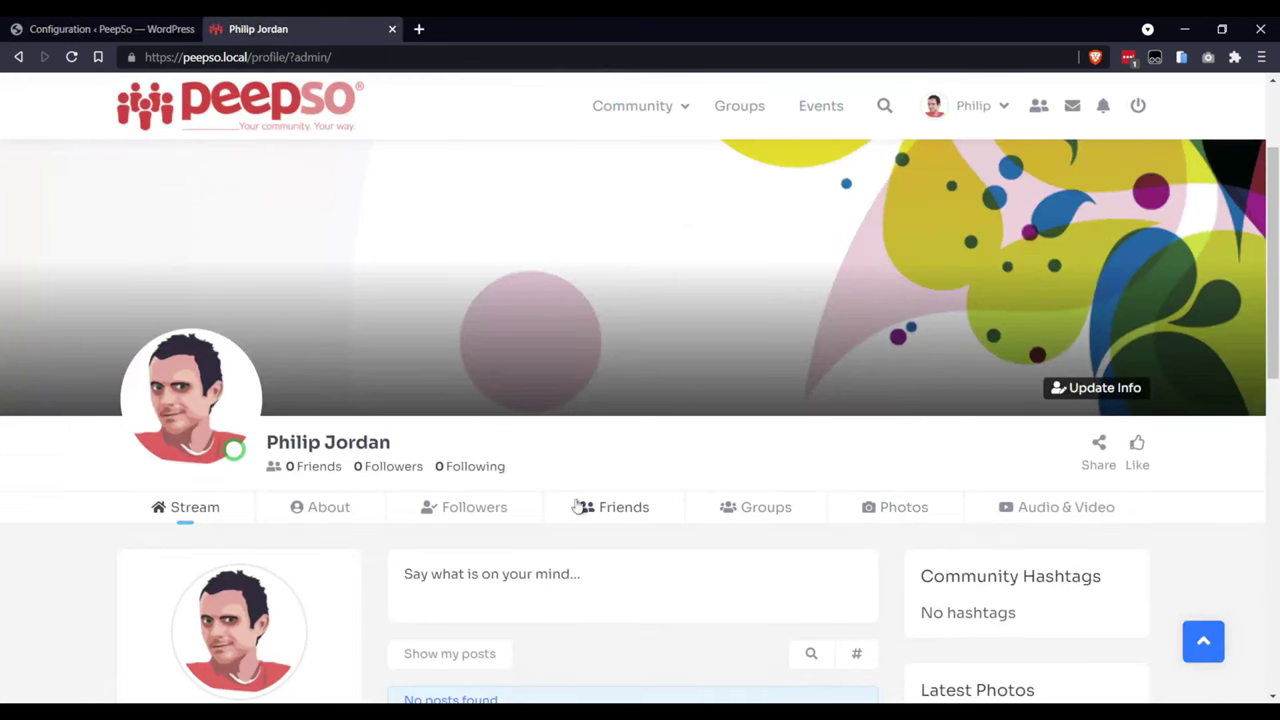
{"action": "left_click", "coordinate": [150, 29]}
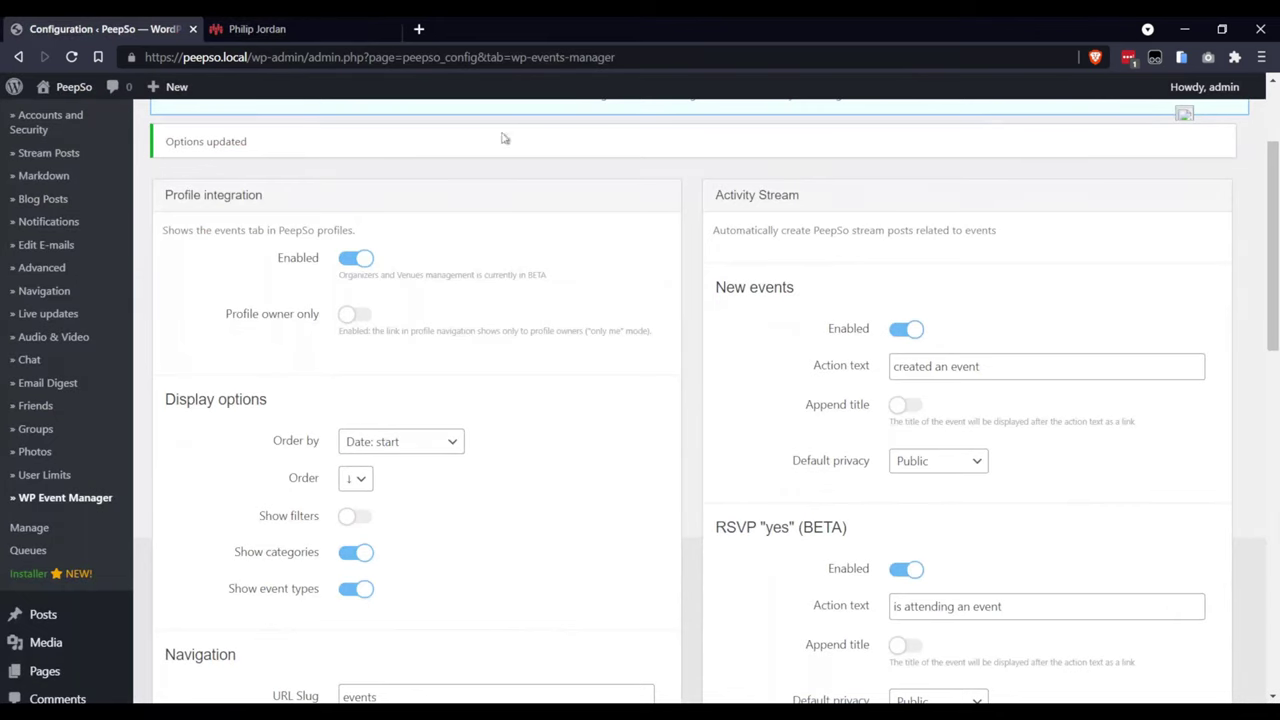
Step: Turn the "Profile owner only" option on and back off, and look over the display and navigation settings
{"action": "left_click", "coordinate": [356, 318]}
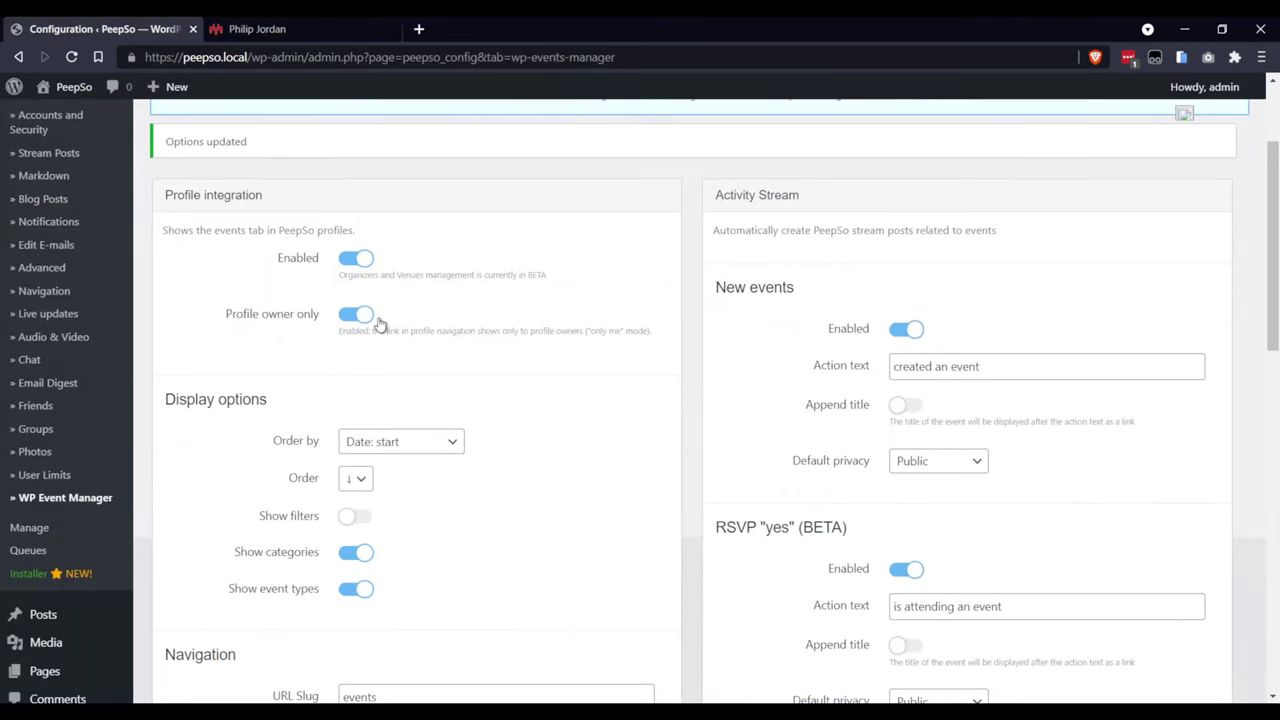
{"action": "left_click", "coordinate": [357, 318]}
{"action": "scroll", "coordinate": [519, 406], "scroll_direction": "down", "scroll_amount": 3}
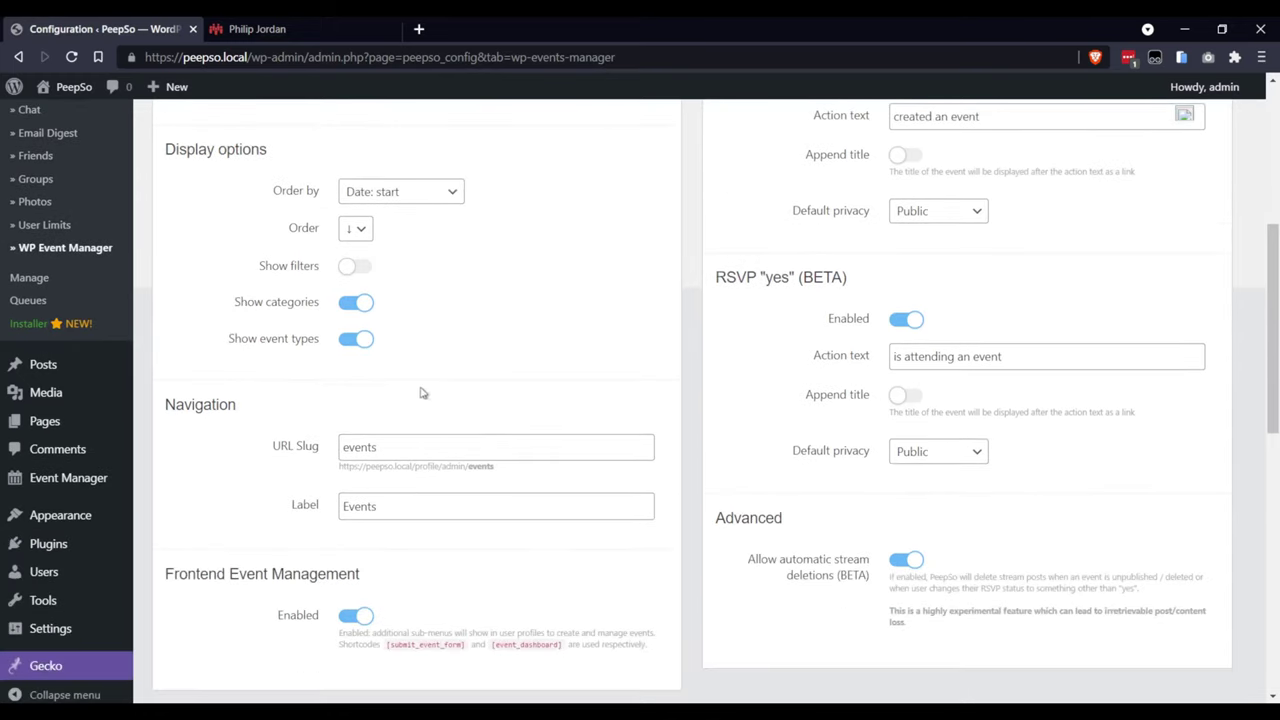
{"action": "scroll", "coordinate": [490, 369], "scroll_direction": "down", "scroll_amount": 1}
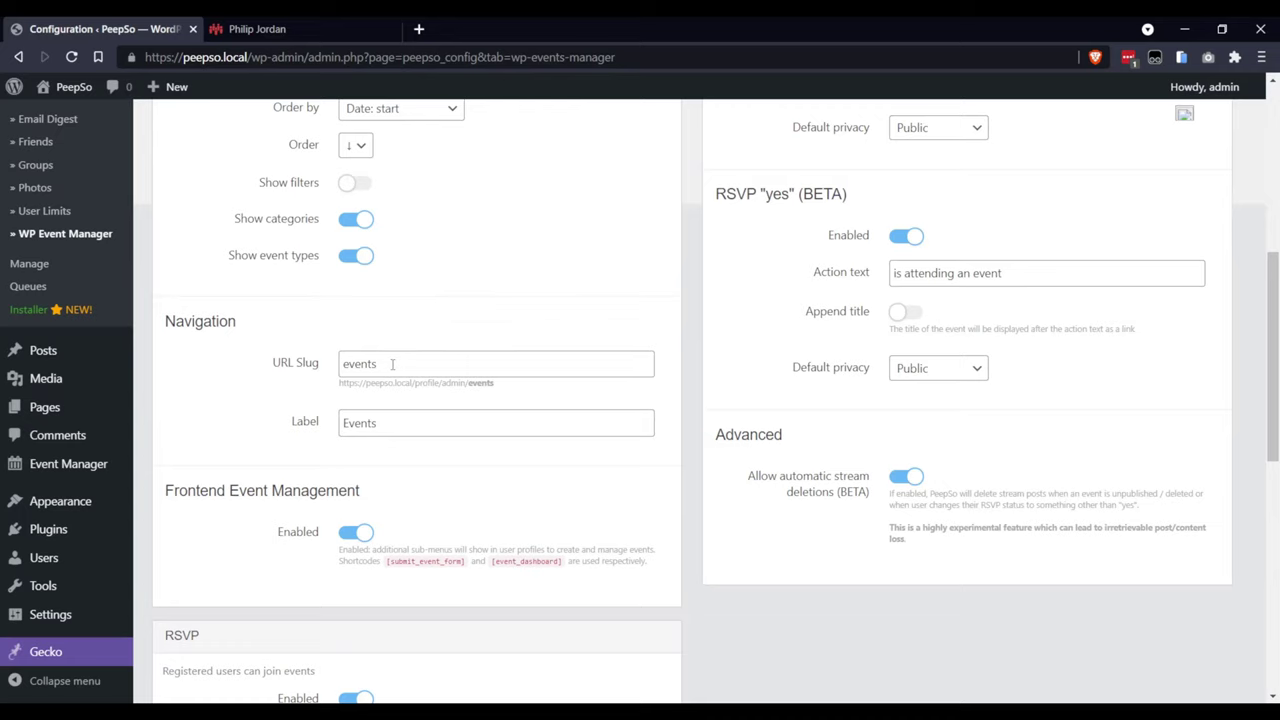
{"action": "scroll", "coordinate": [468, 320], "scroll_direction": "up", "scroll_amount": 3}
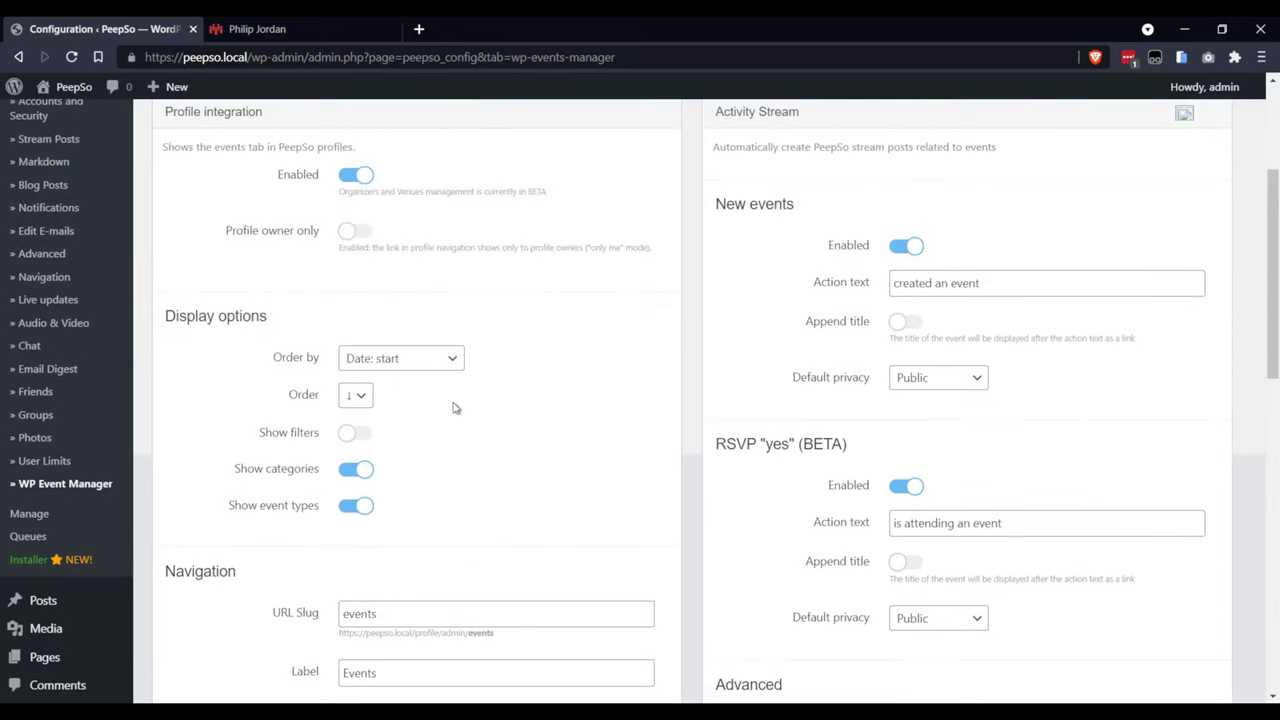
Step: Check the member's front-end profile once more and save the WP Event Manager settings
{"action": "left_click", "coordinate": [255, 29]}
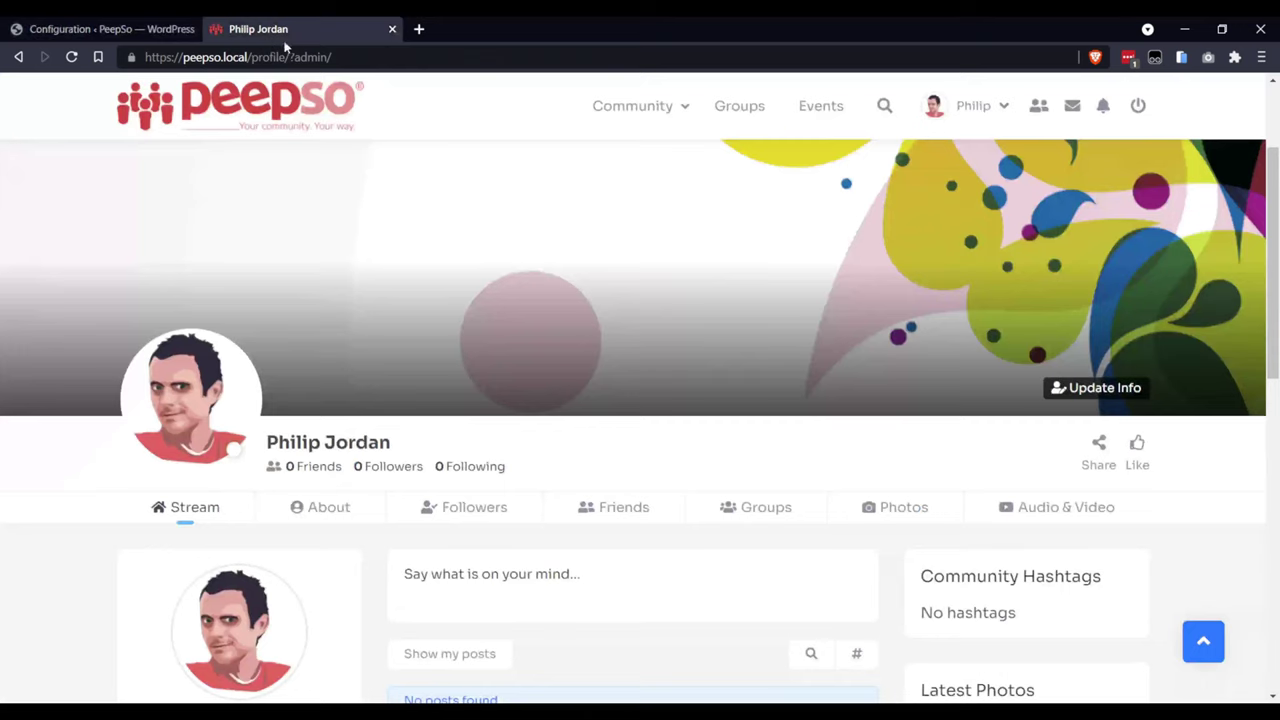
{"action": "scroll", "coordinate": [645, 449], "scroll_direction": "down", "scroll_amount": 2}
{"action": "left_click", "coordinate": [130, 30]}
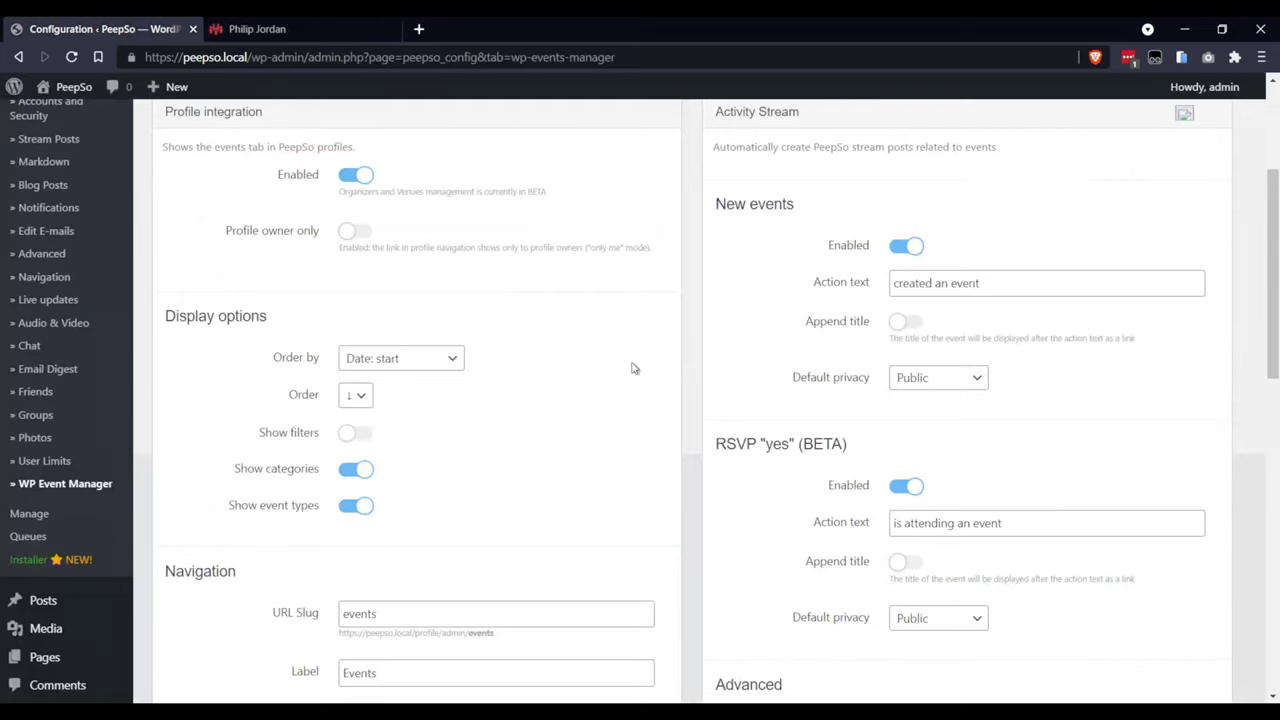
{"action": "scroll", "coordinate": [633, 370], "scroll_direction": "down", "scroll_amount": 8}
{"action": "left_click", "coordinate": [614, 603]}
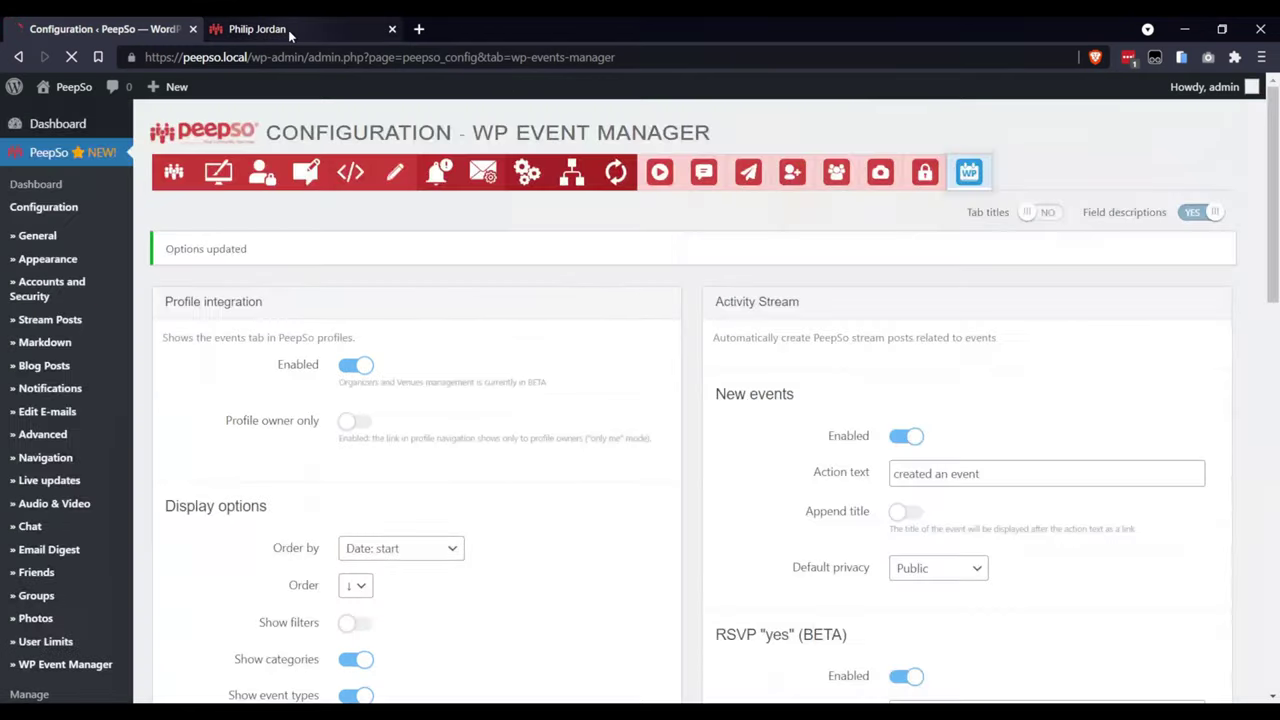
Step: Reload the member's front-end profile, open its Events section and examine the events calendar
{"action": "left_click", "coordinate": [289, 35]}
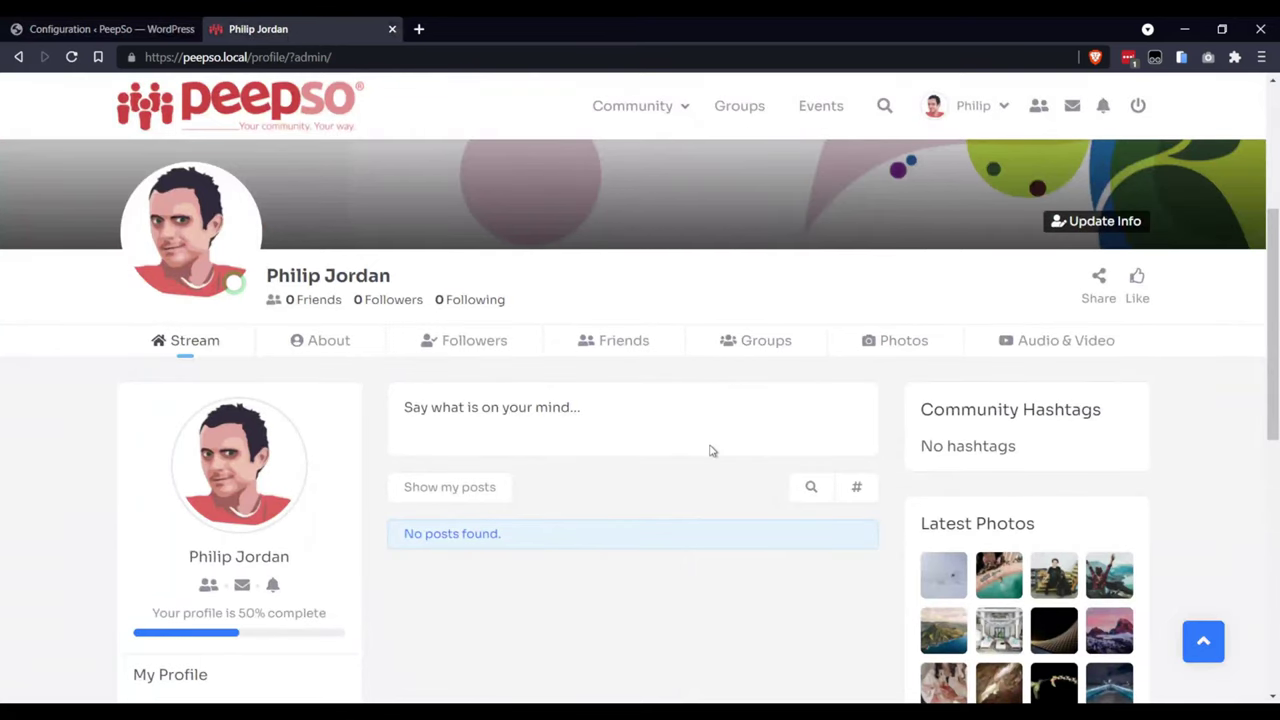
{"action": "scroll", "coordinate": [707, 449], "scroll_direction": "down", "scroll_amount": 2}
{"action": "scroll", "coordinate": [703, 430], "scroll_direction": "up", "scroll_amount": 3}
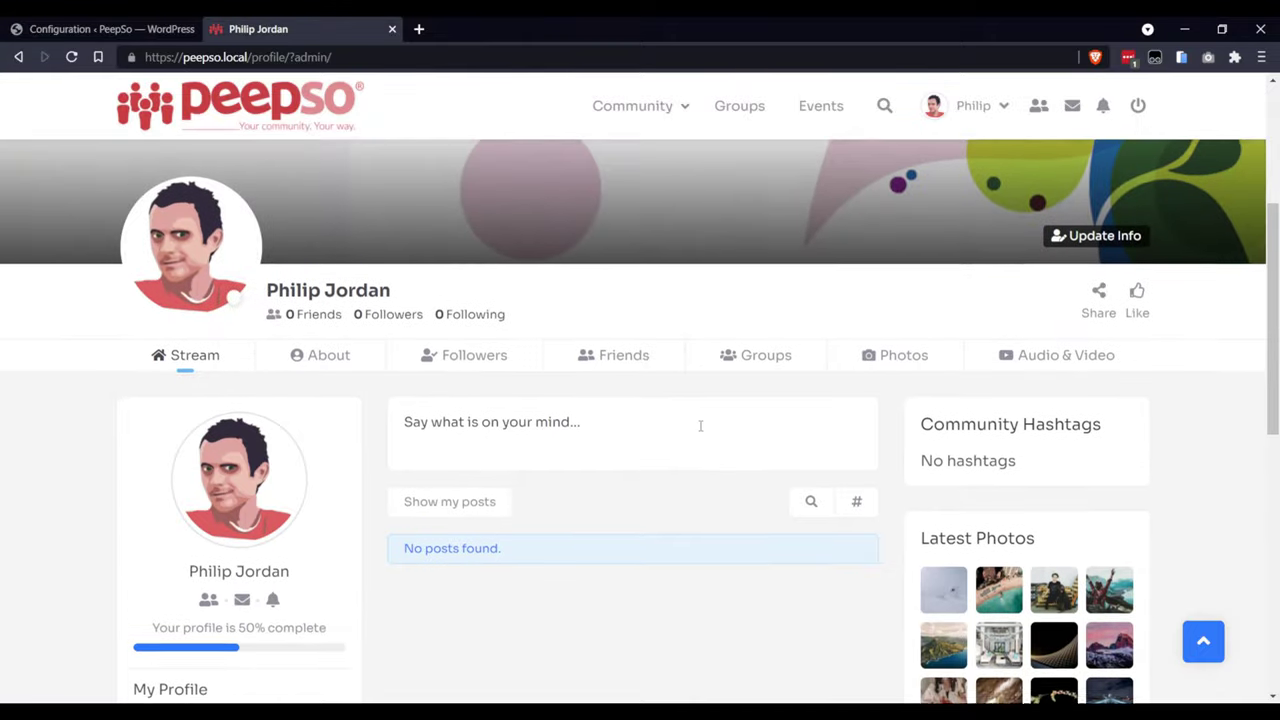
{"action": "left_click", "coordinate": [71, 57]}
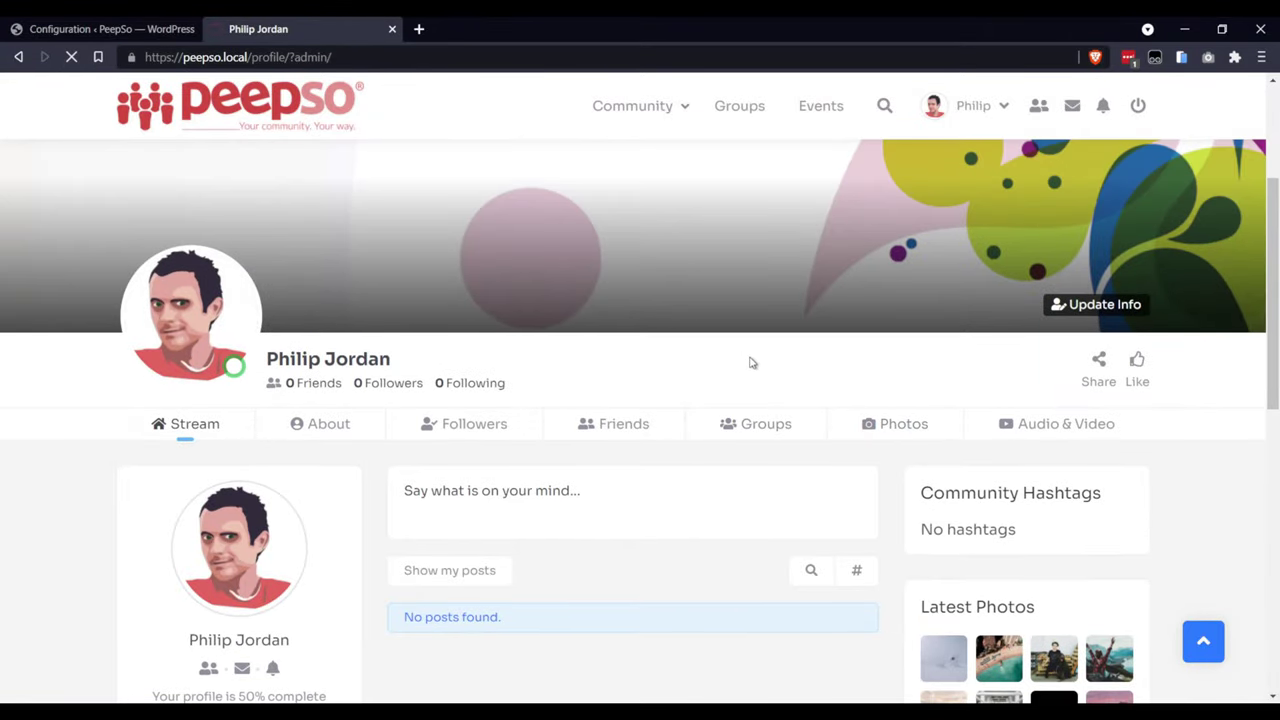
{"action": "mouse_move", "coordinate": [752, 364]}
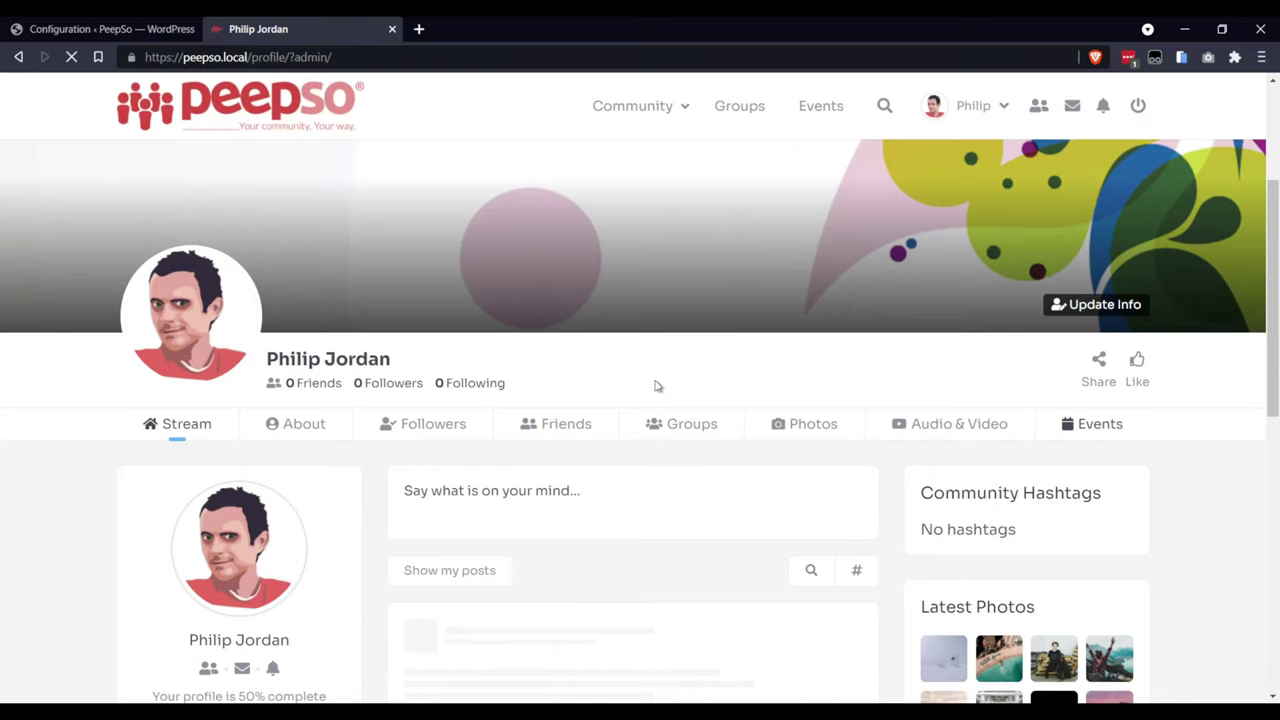
{"action": "scroll", "coordinate": [668, 458], "scroll_direction": "down", "scroll_amount": 2}
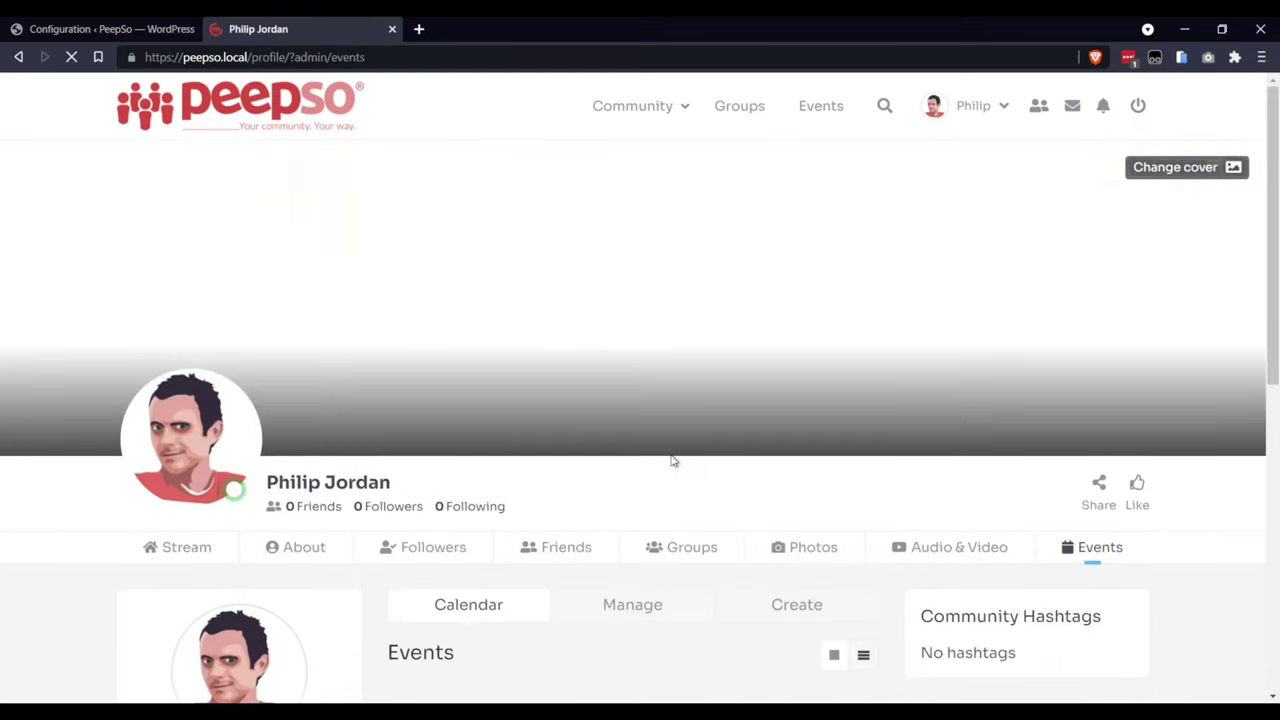
{"action": "scroll", "coordinate": [670, 462], "scroll_direction": "down", "scroll_amount": 2}
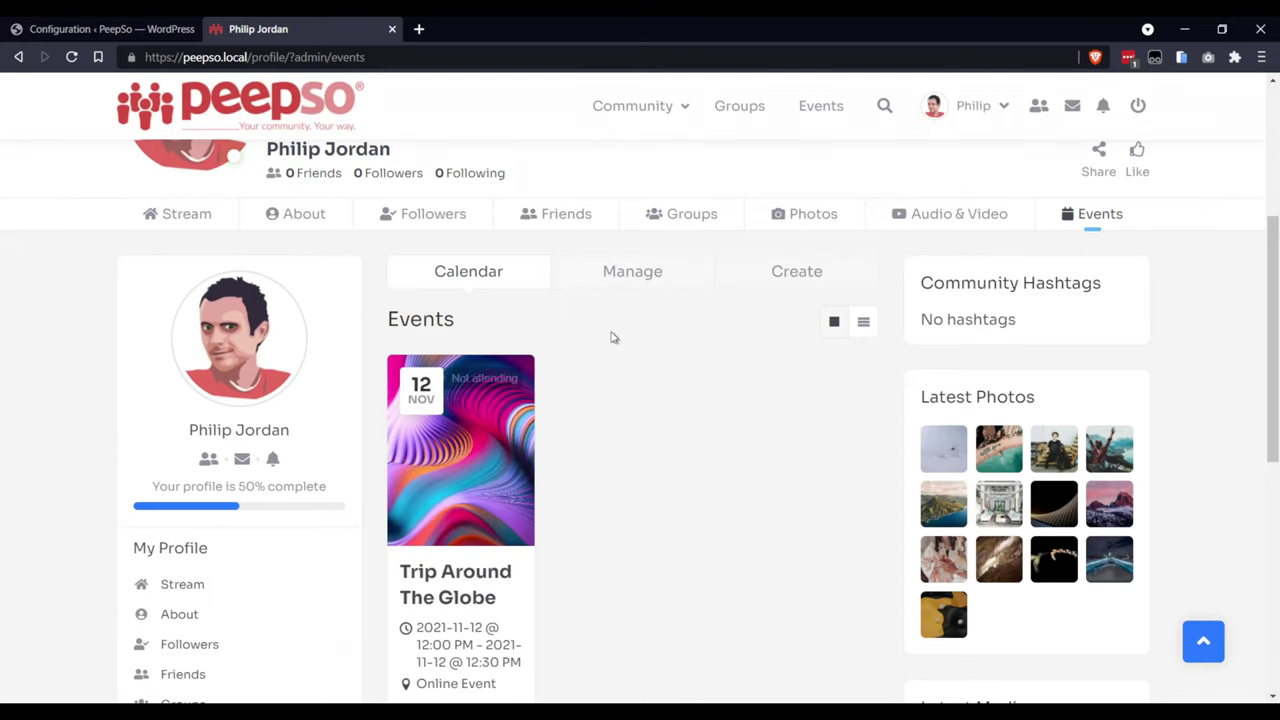
{"action": "scroll", "coordinate": [620, 440], "scroll_direction": "down", "scroll_amount": 2}
{"action": "scroll", "coordinate": [636, 410], "scroll_direction": "up", "scroll_amount": 1}
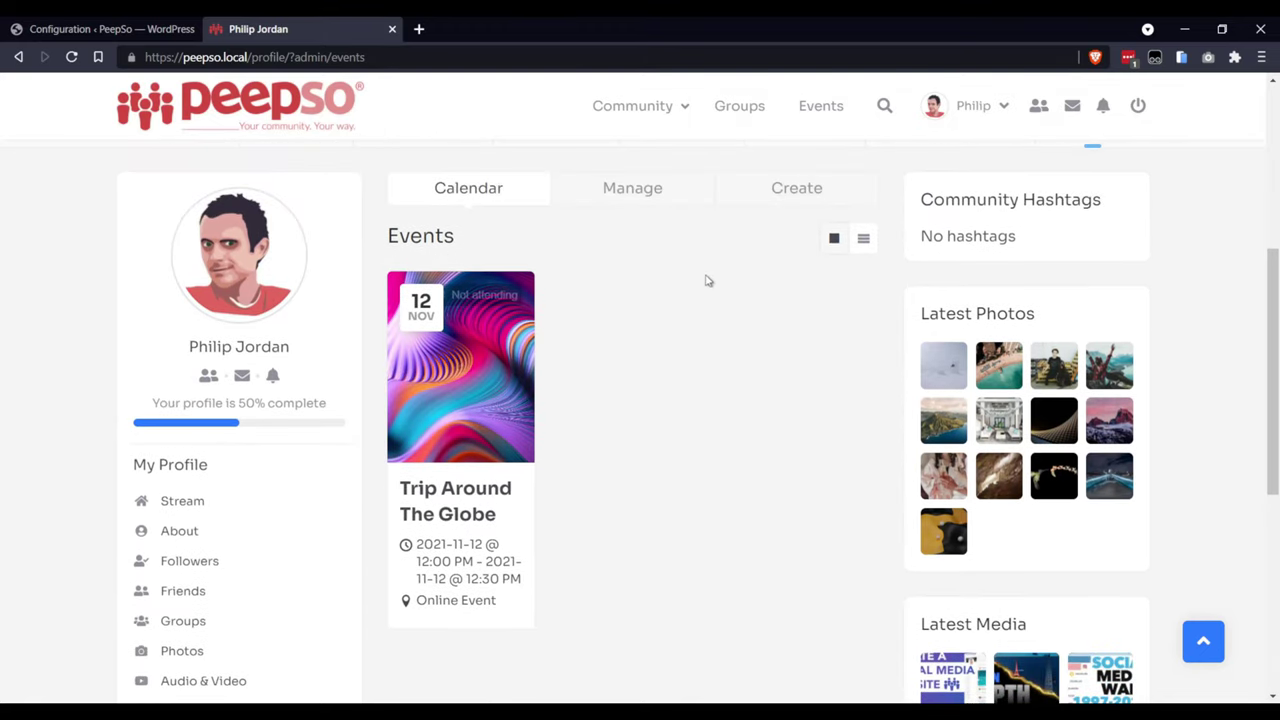
Step: Enable "Show filters" in the profile integration's display options of the WP Event Manager configuration, trying it both off and on
{"action": "left_click", "coordinate": [97, 29]}
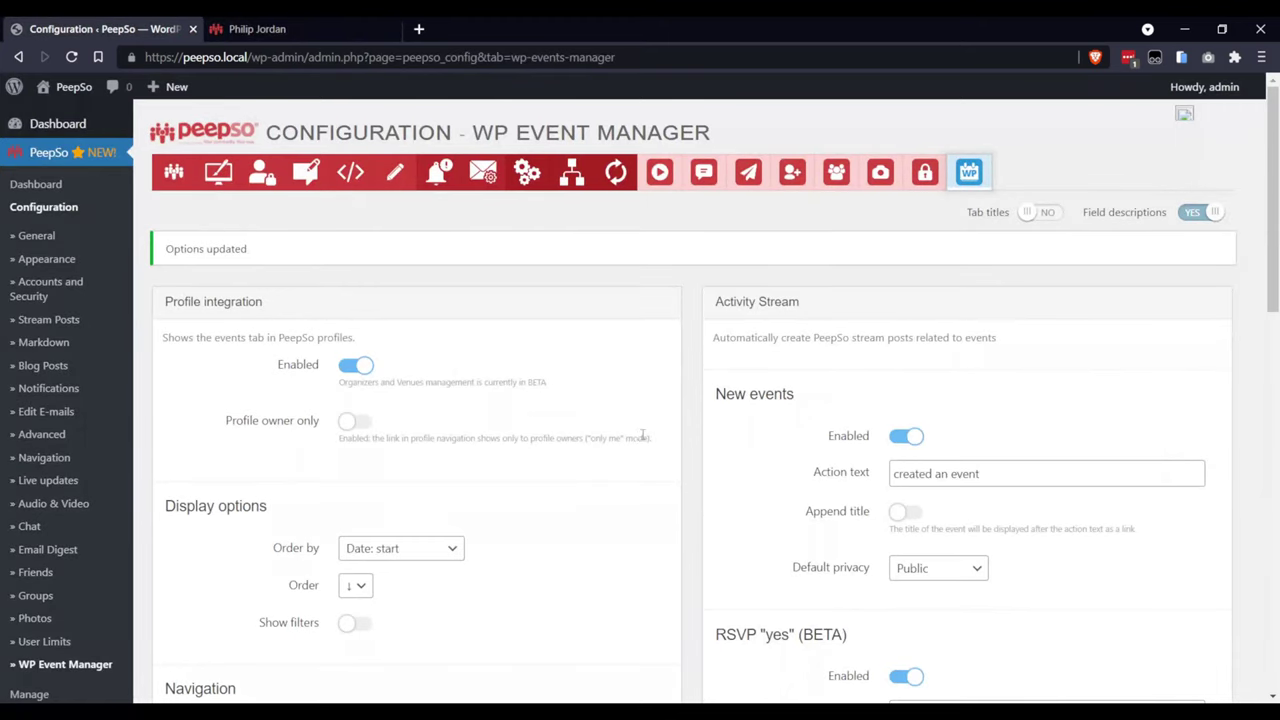
{"action": "scroll", "coordinate": [628, 442], "scroll_direction": "down", "scroll_amount": 1}
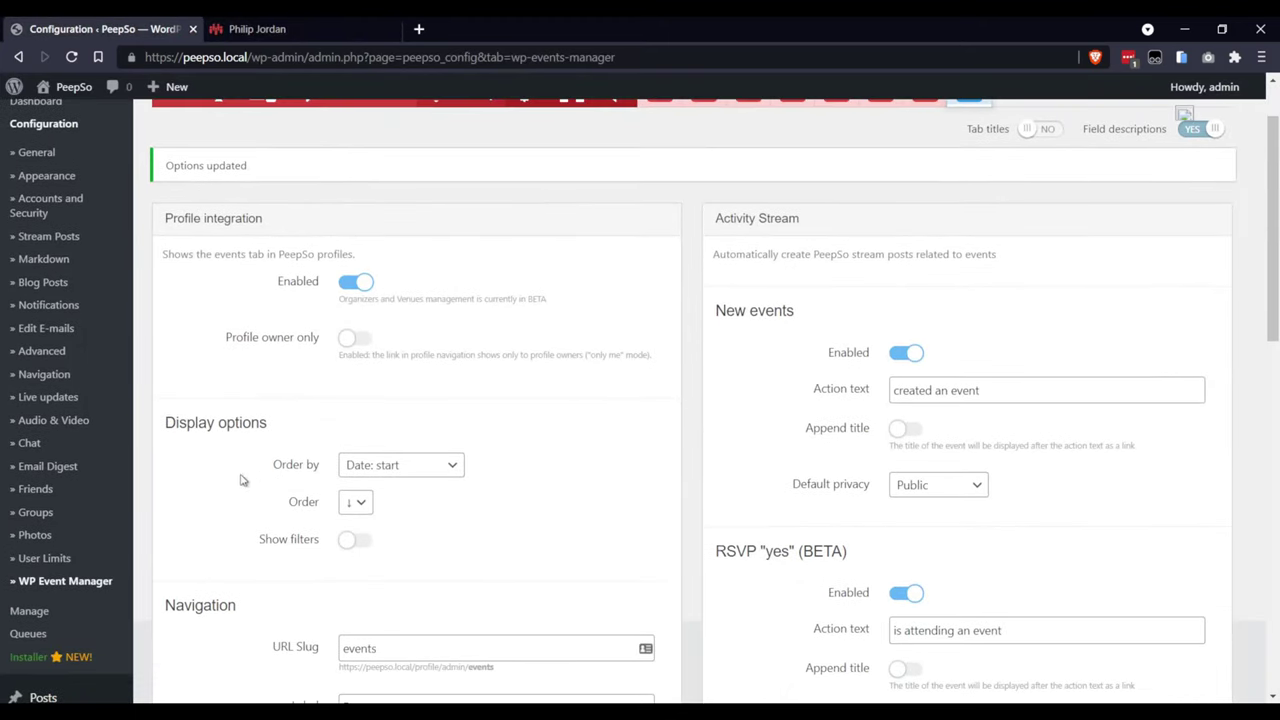
{"action": "scroll", "coordinate": [382, 431], "scroll_direction": "down", "scroll_amount": 2}
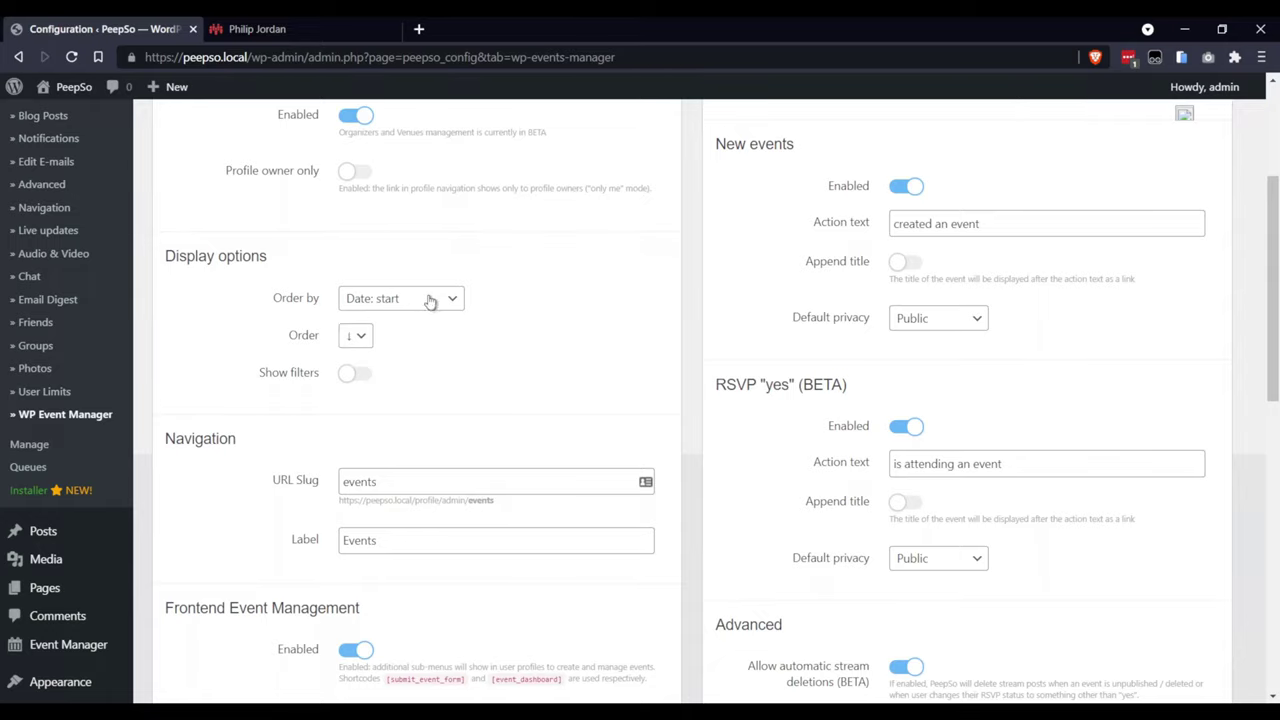
{"action": "left_click", "coordinate": [352, 372]}
{"action": "scroll", "coordinate": [618, 412], "scroll_direction": "up", "scroll_amount": 1}
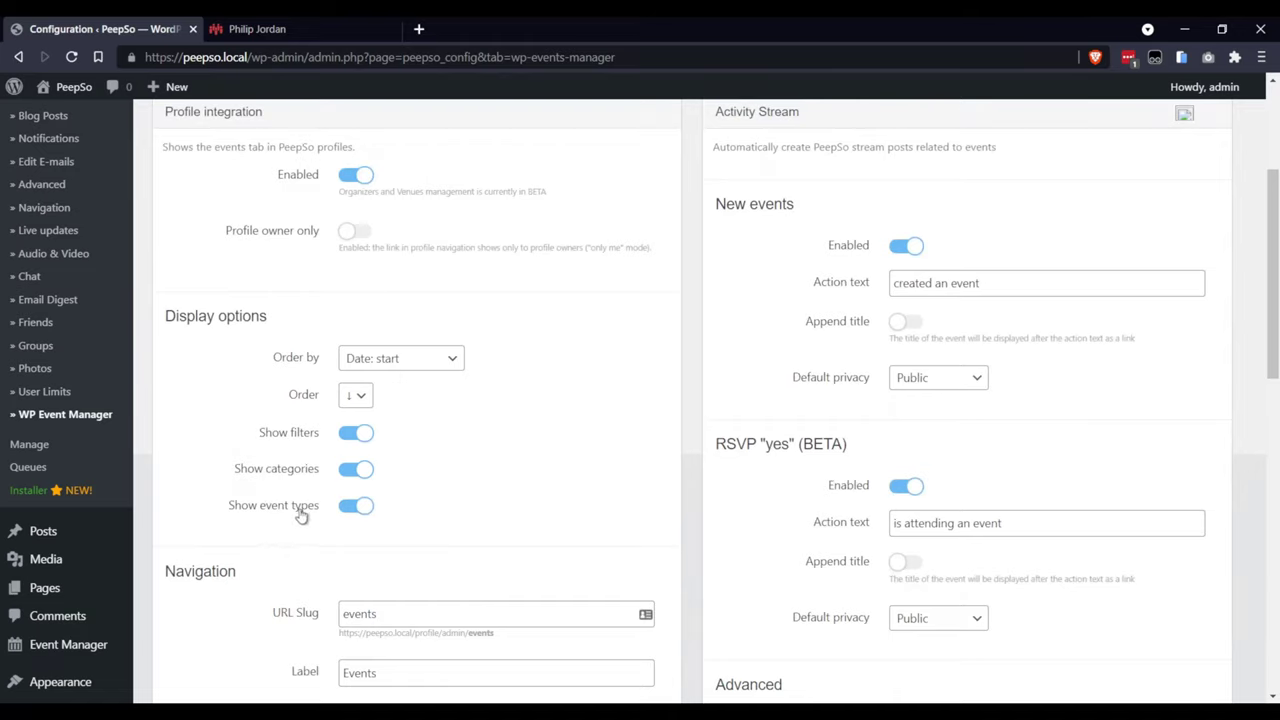
{"action": "left_click", "coordinate": [351, 436]}
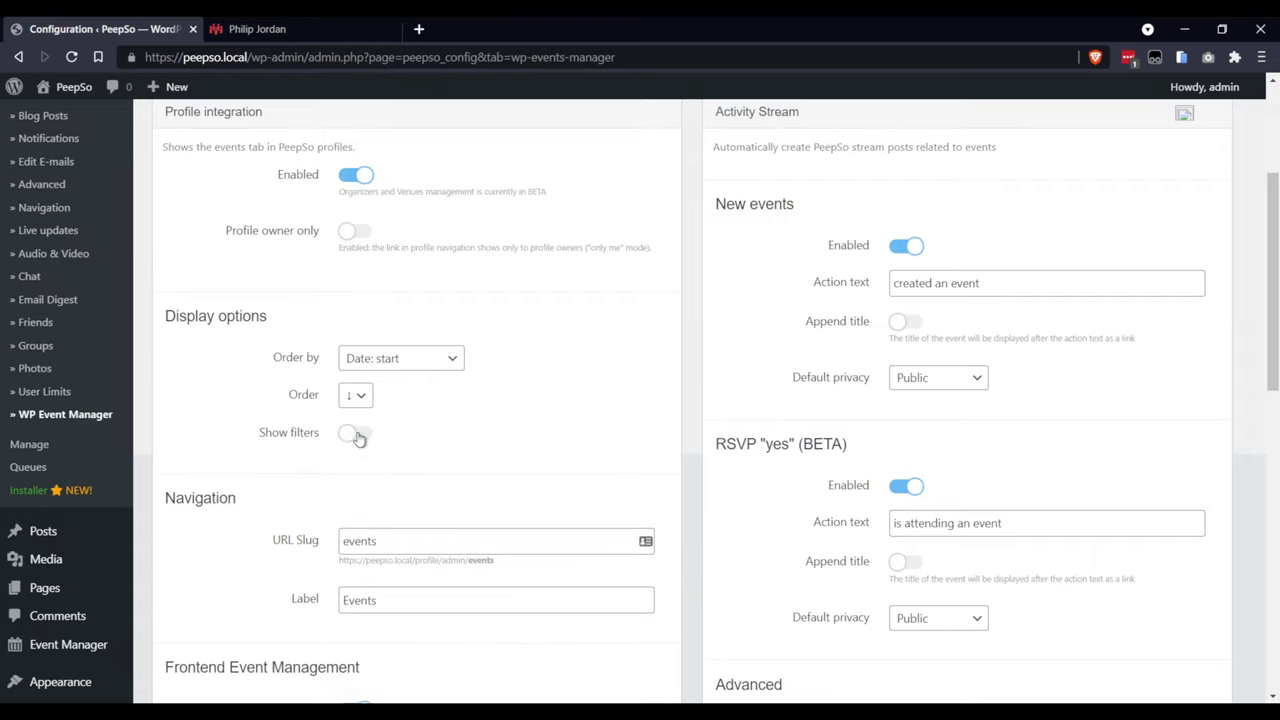
{"action": "left_click", "coordinate": [351, 436]}
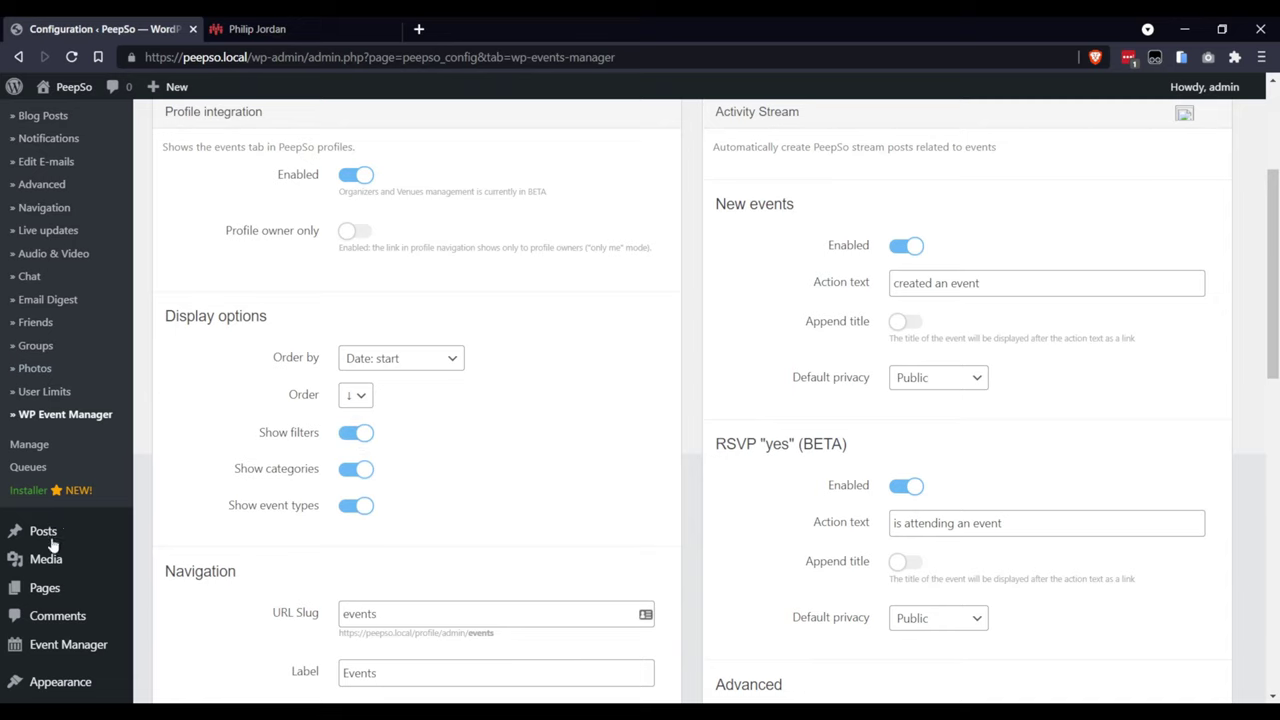
Step: Review the Navigation, Frontend Event Management, RSVP and Overrides options further down the configuration page
{"action": "scroll", "coordinate": [55, 550], "scroll_direction": "down", "scroll_amount": 2}
{"action": "scroll", "coordinate": [62, 558], "scroll_direction": "down", "scroll_amount": 1}
{"action": "mouse_move", "coordinate": [66, 466]}
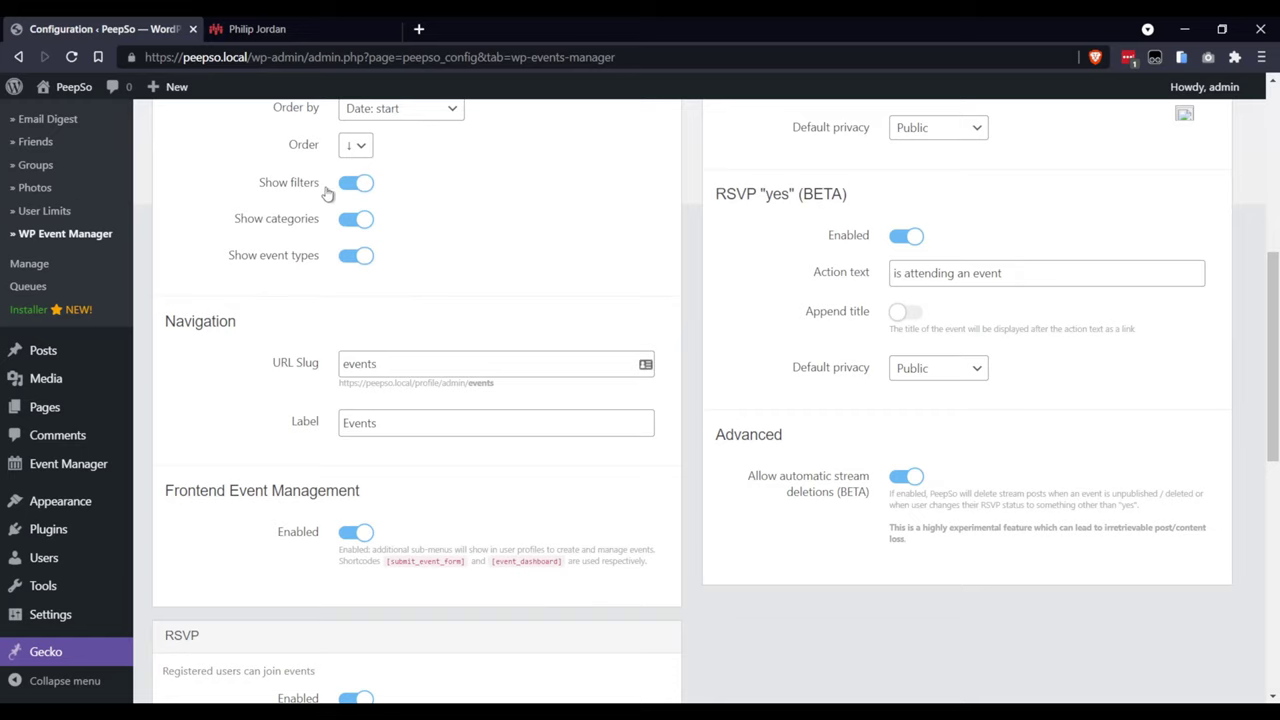
{"action": "scroll", "coordinate": [757, 634], "scroll_direction": "down", "scroll_amount": 8}
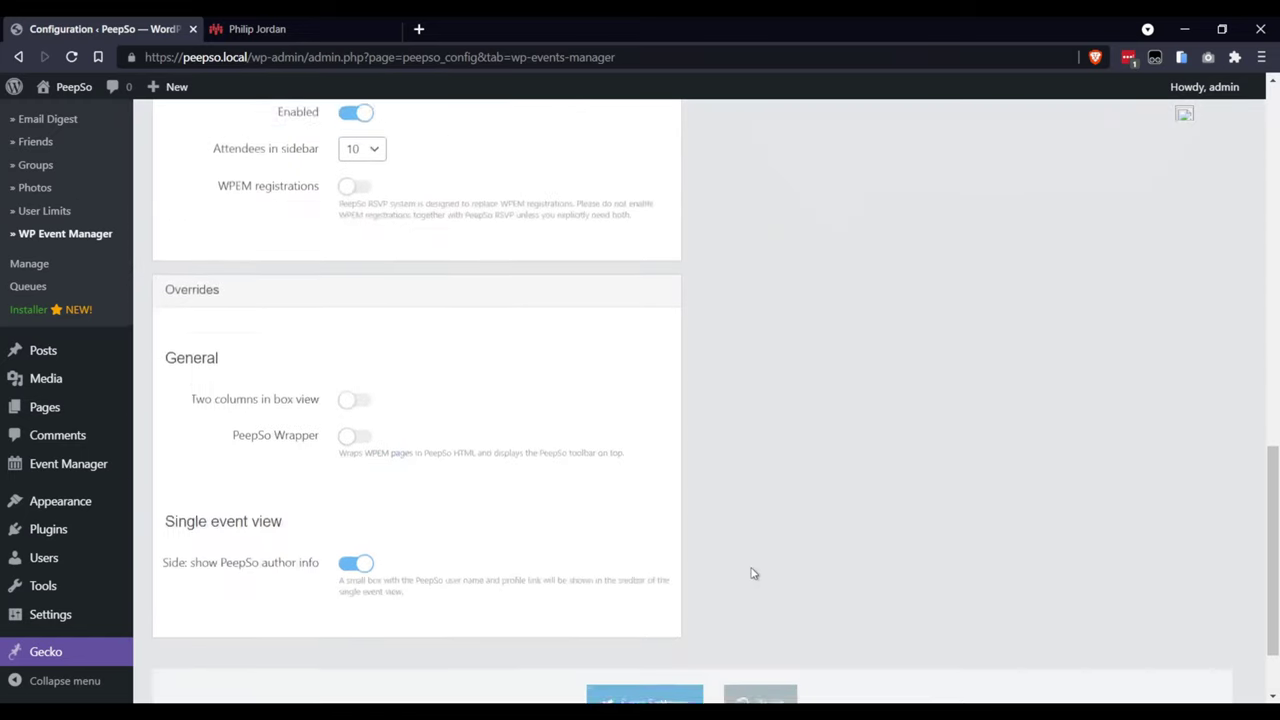
Step: Save the WP Event Manager settings, then reload the Events section of the member's front-end profile and examine its filters
{"action": "left_click", "coordinate": [620, 603]}
{"action": "left_click", "coordinate": [257, 28]}
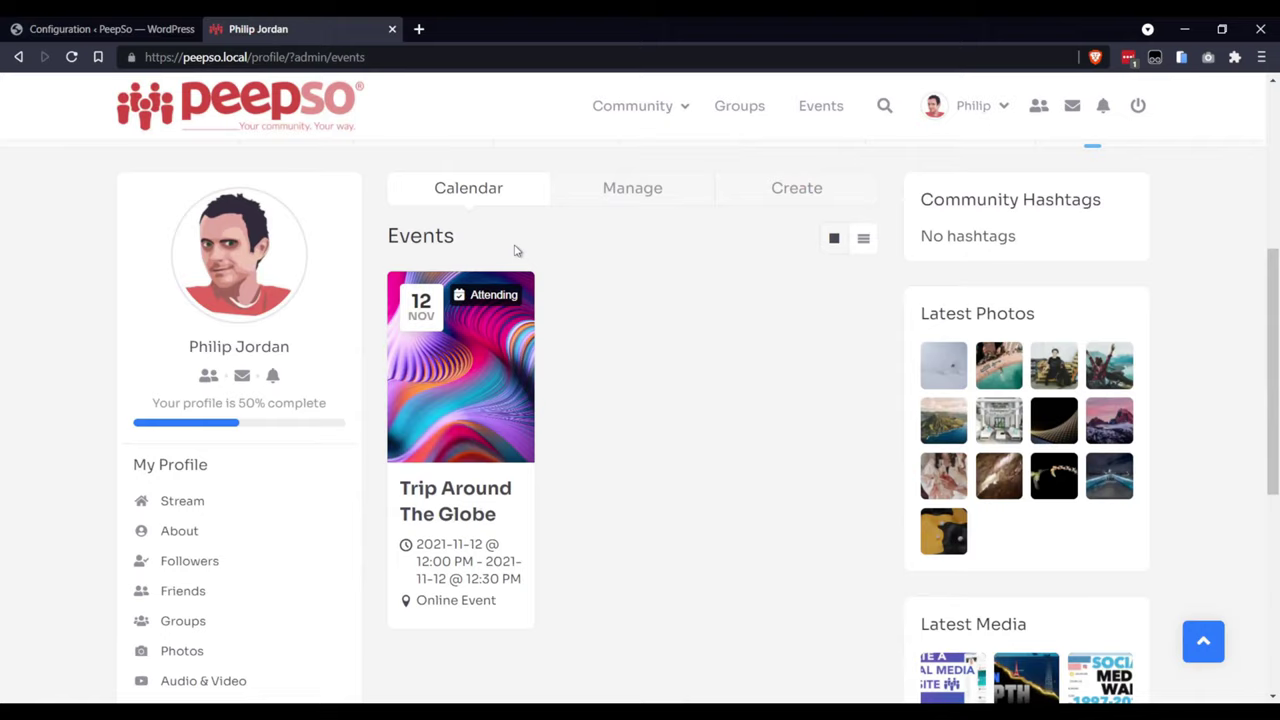
{"action": "left_click", "coordinate": [71, 57]}
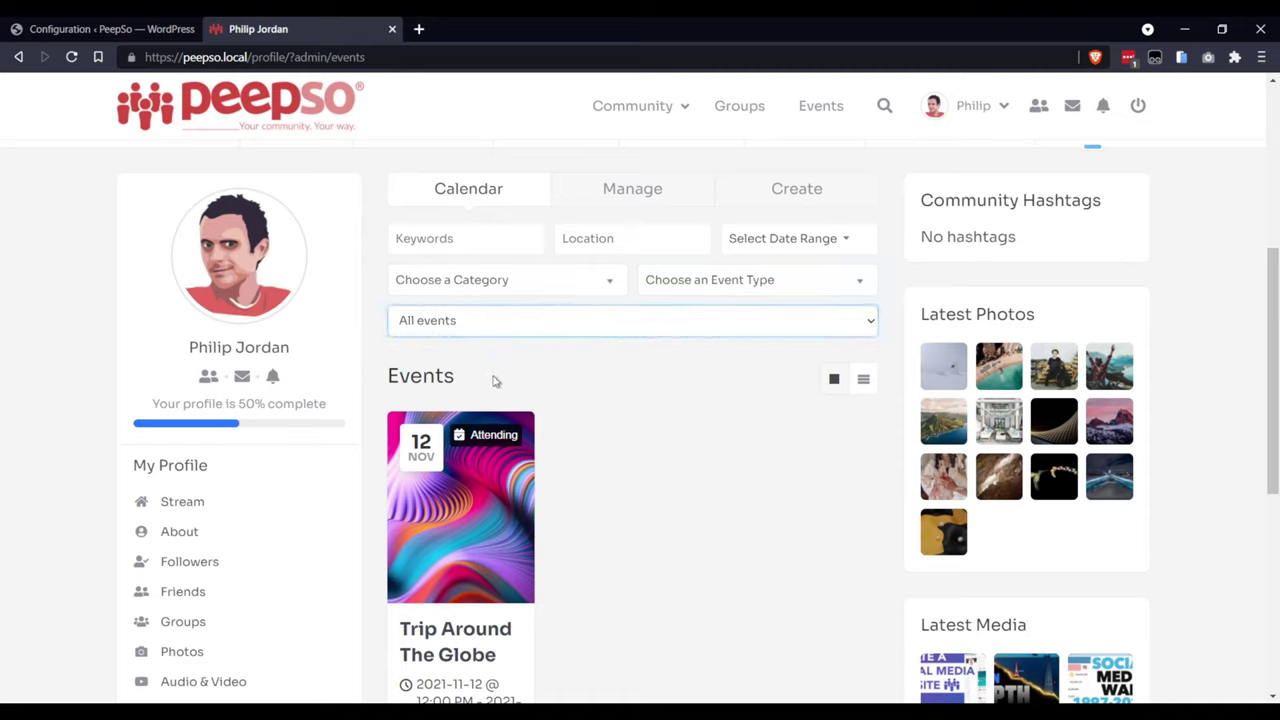
{"action": "left_click", "coordinate": [670, 519]}
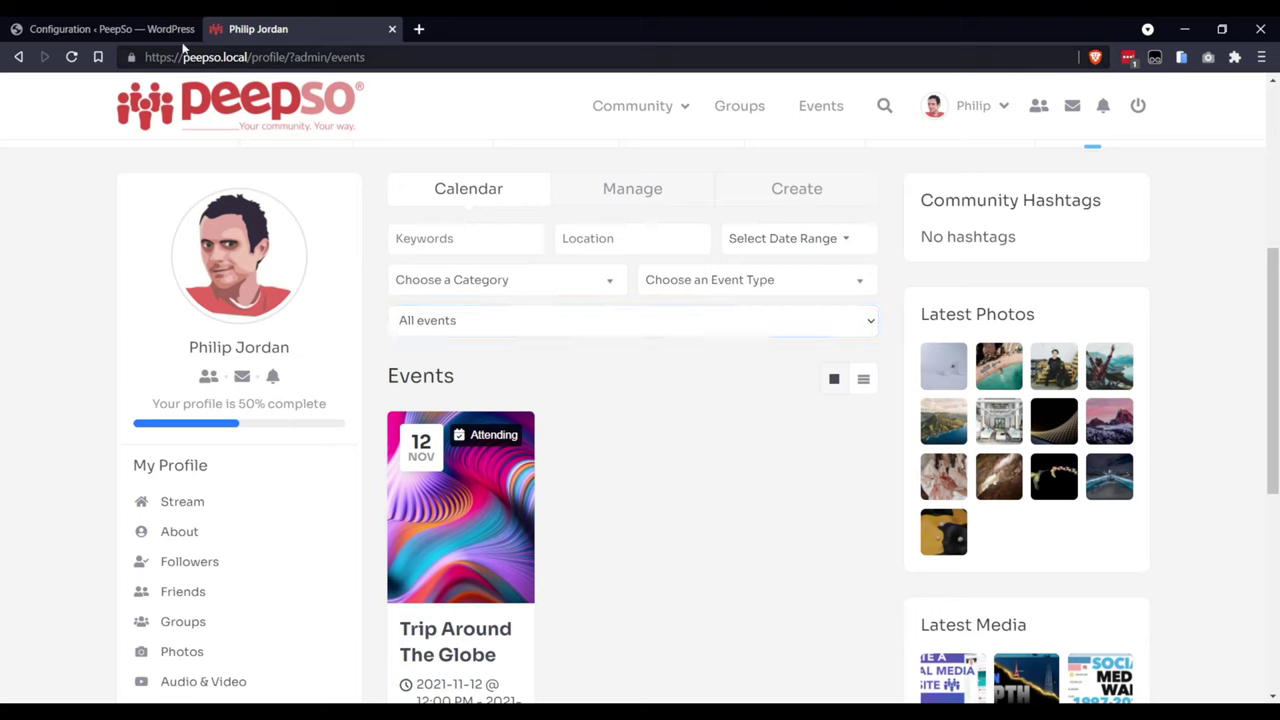
Step: Return to the WP Event Manager configuration and review its display, navigation and RSVP options
{"action": "left_click", "coordinate": [110, 29]}
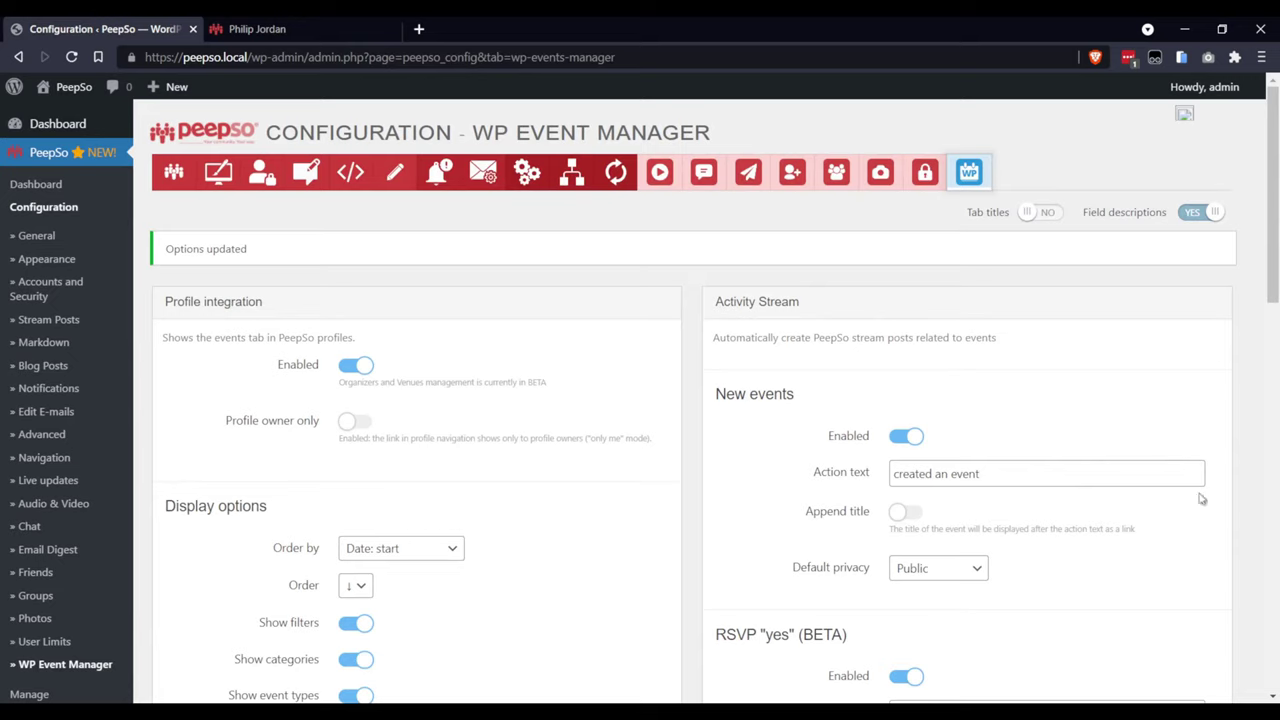
{"action": "scroll", "coordinate": [1066, 530], "scroll_direction": "down", "scroll_amount": 3}
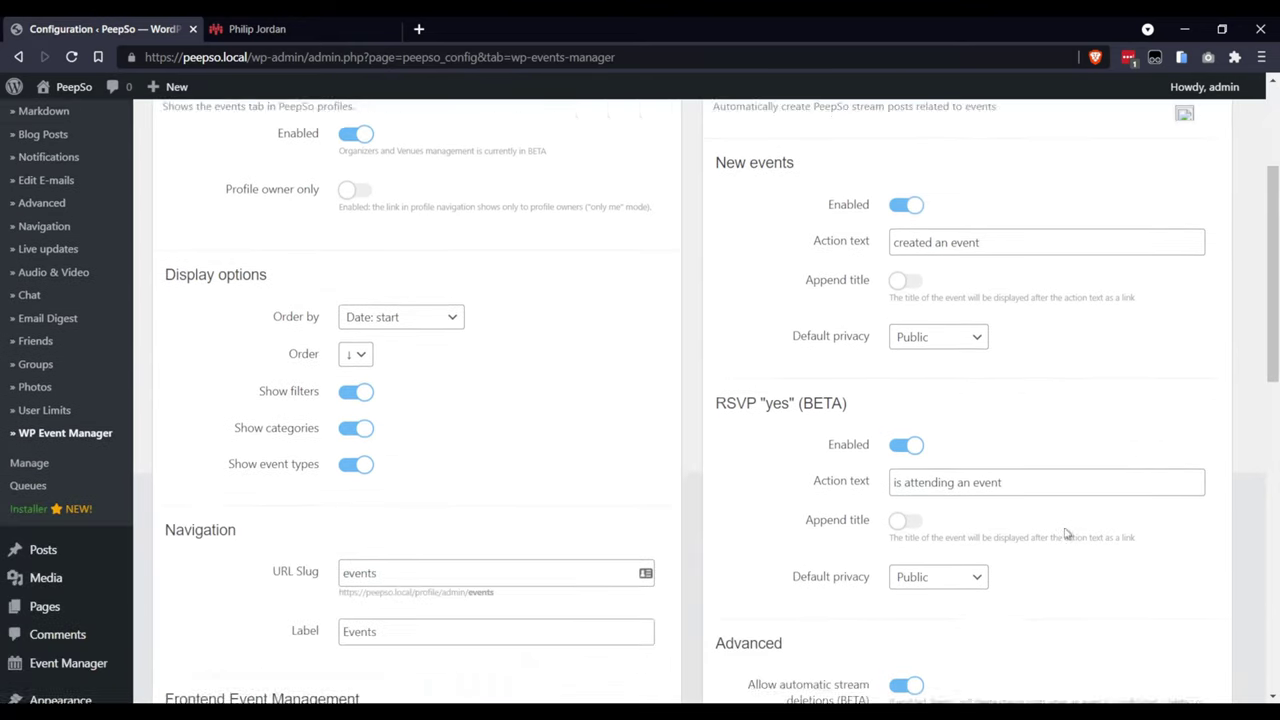
{"action": "scroll", "coordinate": [997, 409], "scroll_direction": "down", "scroll_amount": 1}
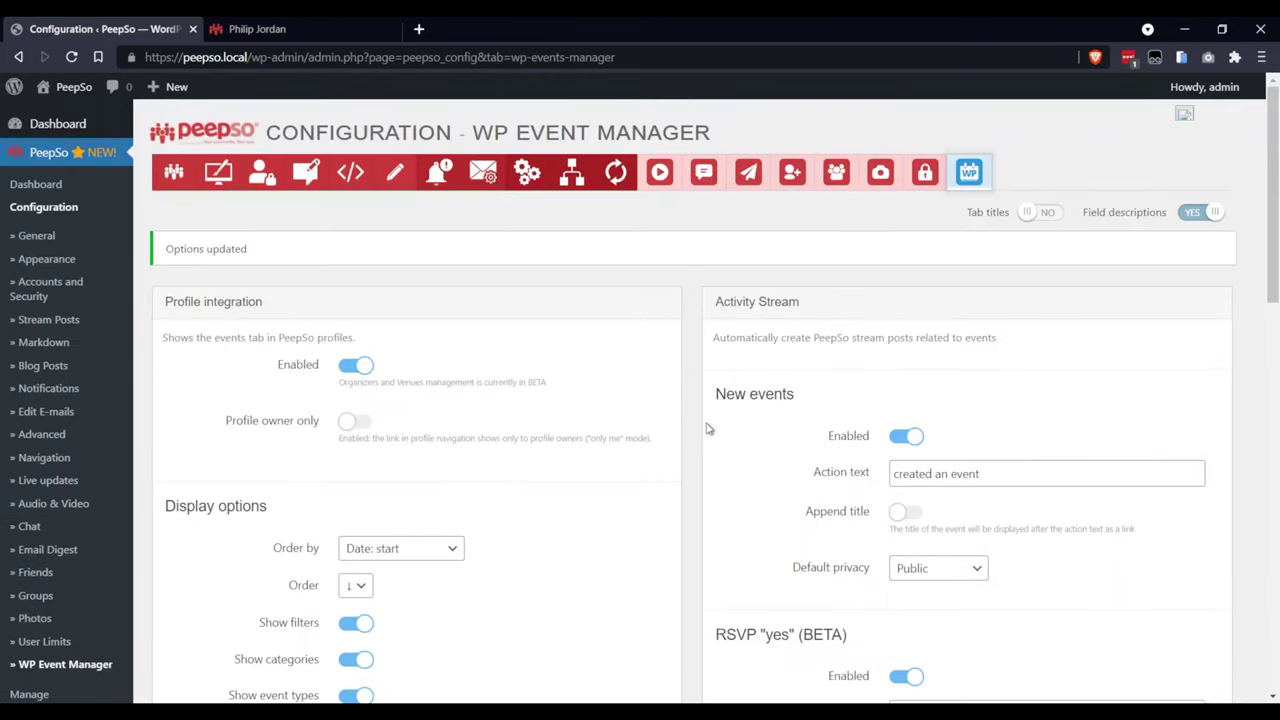
{"action": "scroll", "coordinate": [690, 425], "scroll_direction": "down", "scroll_amount": 5}
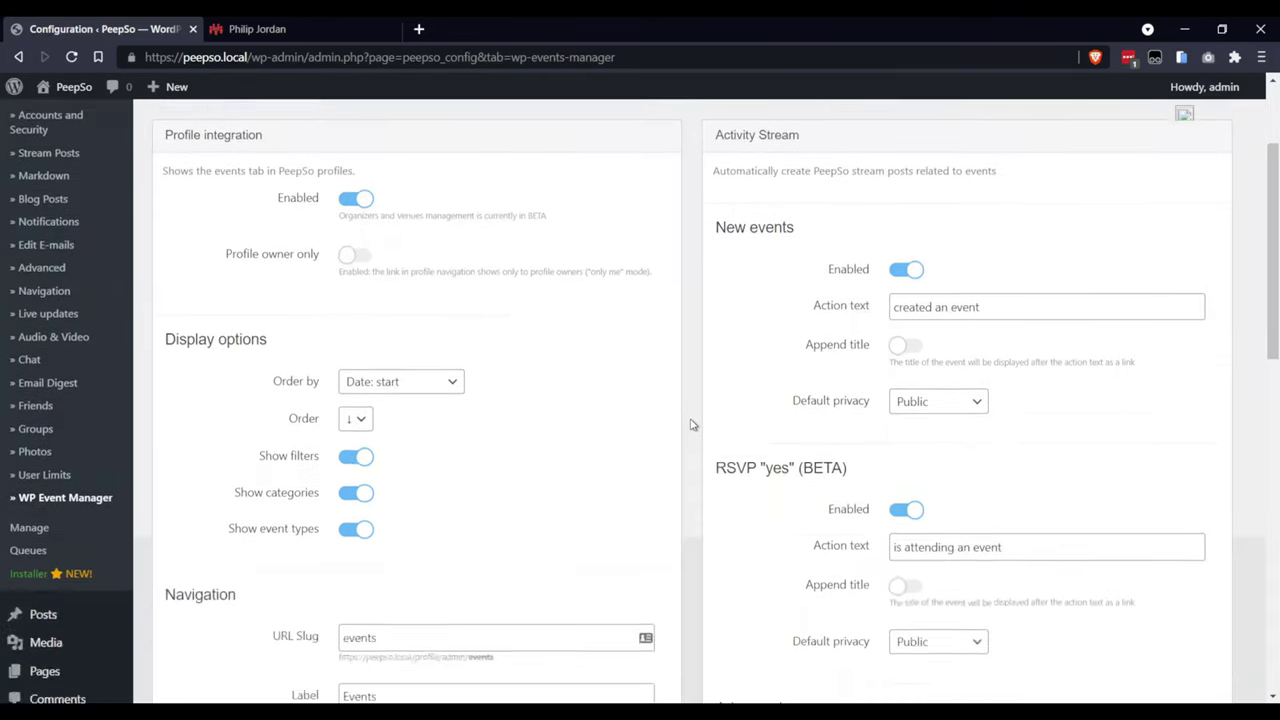
{"action": "scroll", "coordinate": [665, 369], "scroll_direction": "down", "scroll_amount": 3}
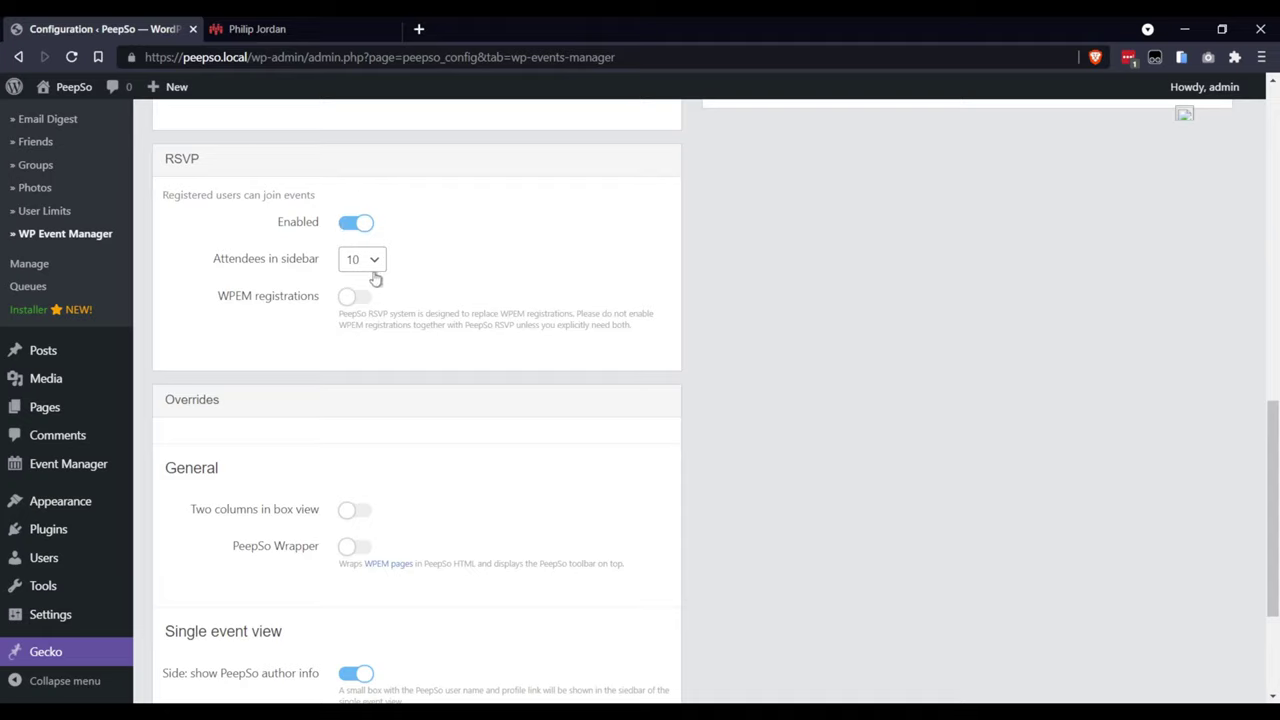
Step: Open the "Trip Around The Globe" event from the Events section of the member's profile and examine its attendees and details
{"action": "left_click", "coordinate": [240, 29]}
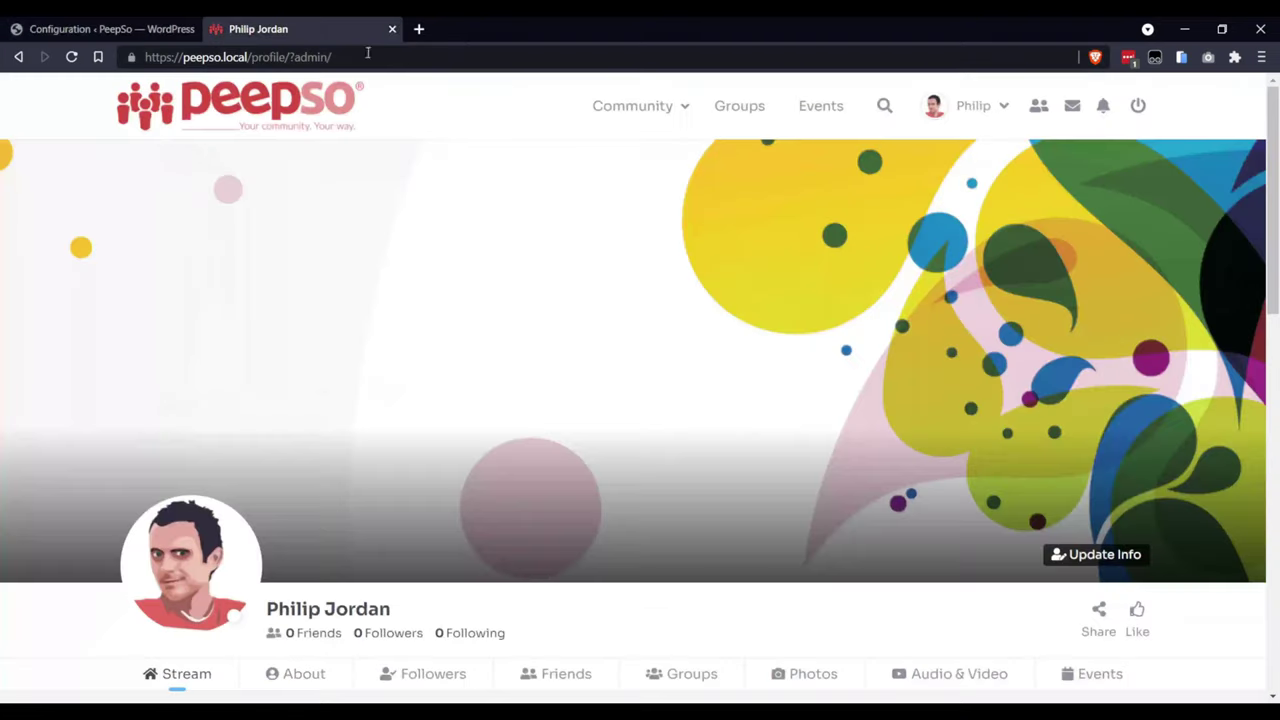
{"action": "scroll", "coordinate": [575, 325], "scroll_direction": "down", "scroll_amount": 3}
{"action": "scroll", "coordinate": [580, 355], "scroll_direction": "down", "scroll_amount": 2}
{"action": "scroll", "coordinate": [750, 360], "scroll_direction": "up", "scroll_amount": 3}
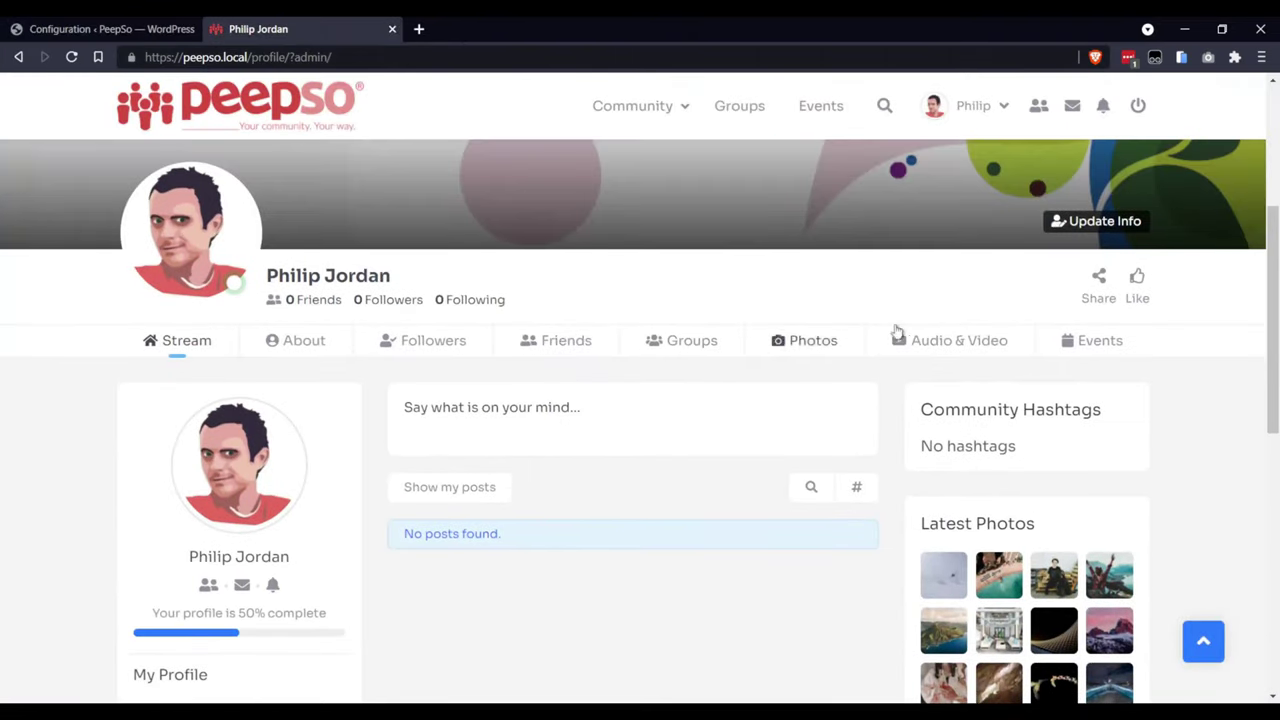
{"action": "left_click", "coordinate": [1080, 342]}
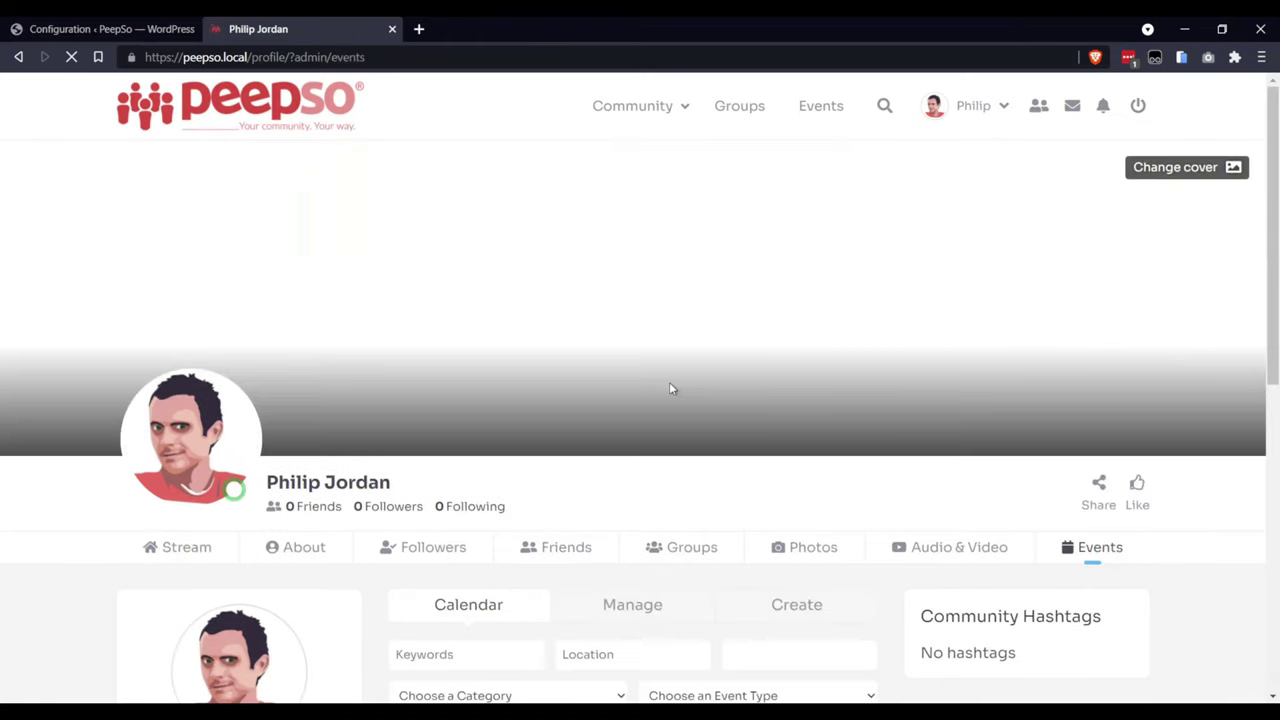
{"action": "scroll", "coordinate": [737, 369], "scroll_direction": "down", "scroll_amount": 2}
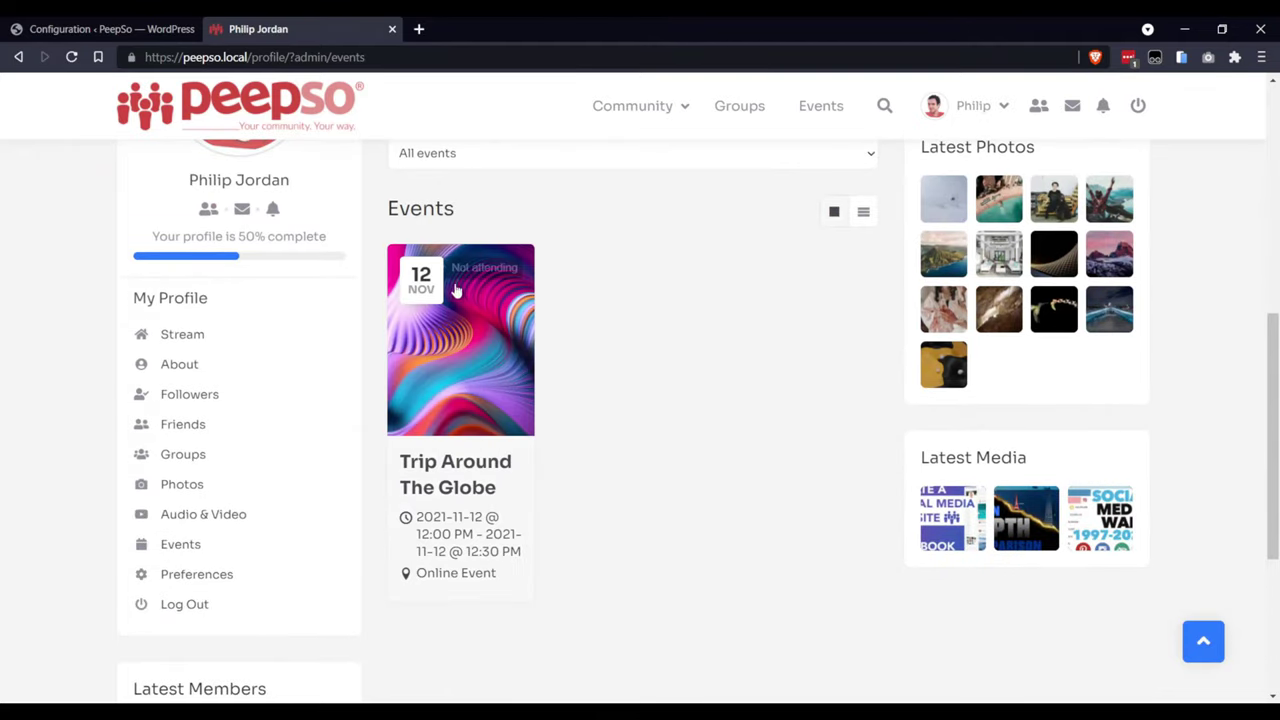
{"action": "left_click", "coordinate": [446, 334]}
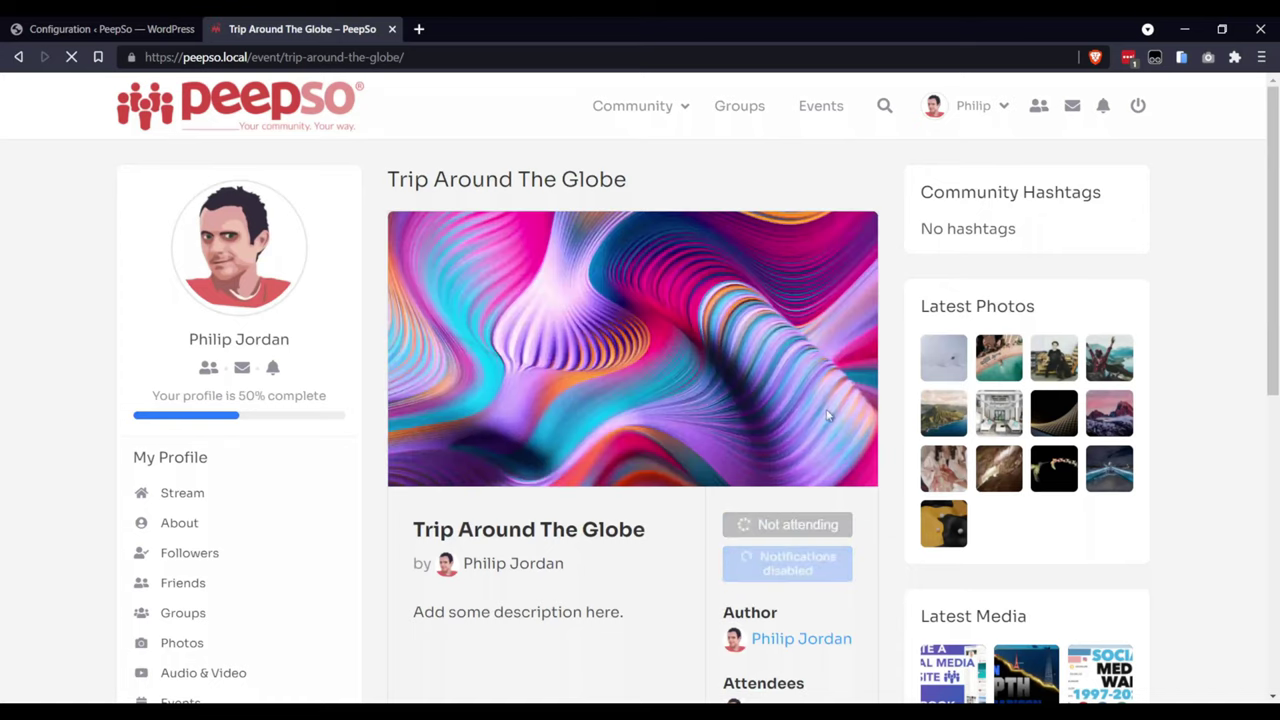
{"action": "scroll", "coordinate": [827, 415], "scroll_direction": "down", "scroll_amount": 3}
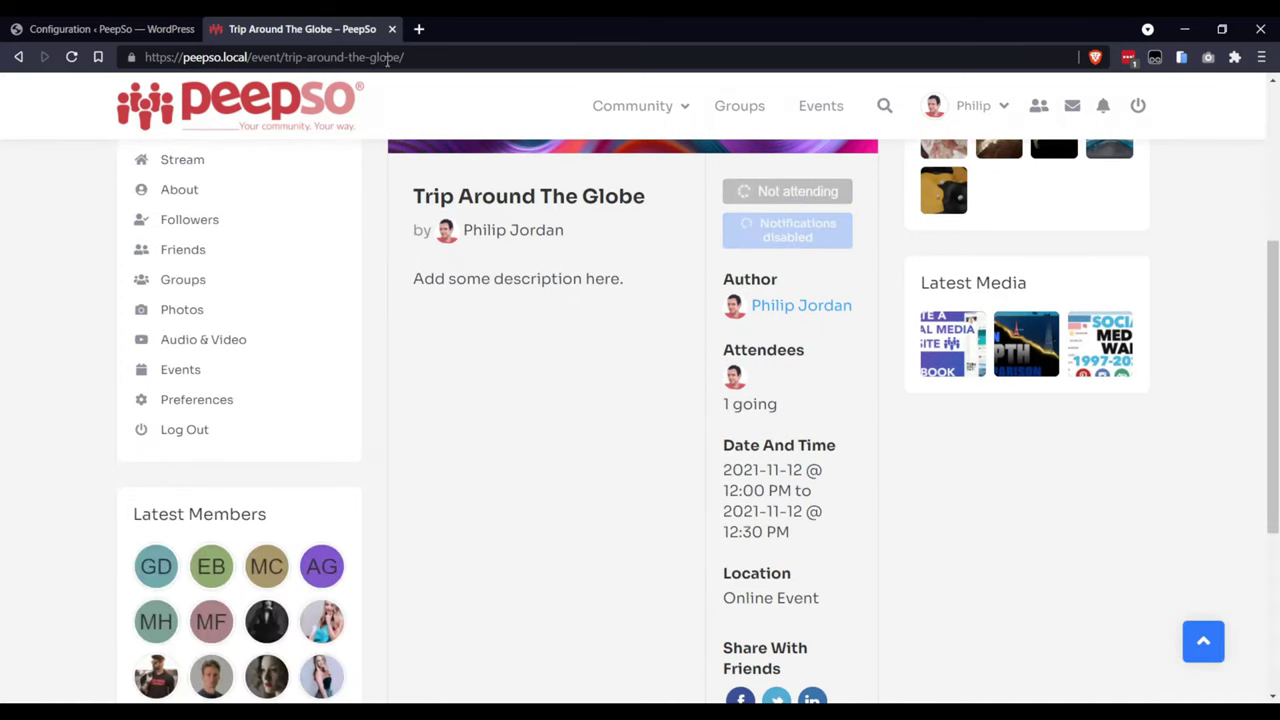
Step: Set the number of RSVP attendees in the sidebar to 5, save the settings and check the event page
{"action": "left_click", "coordinate": [90, 29]}
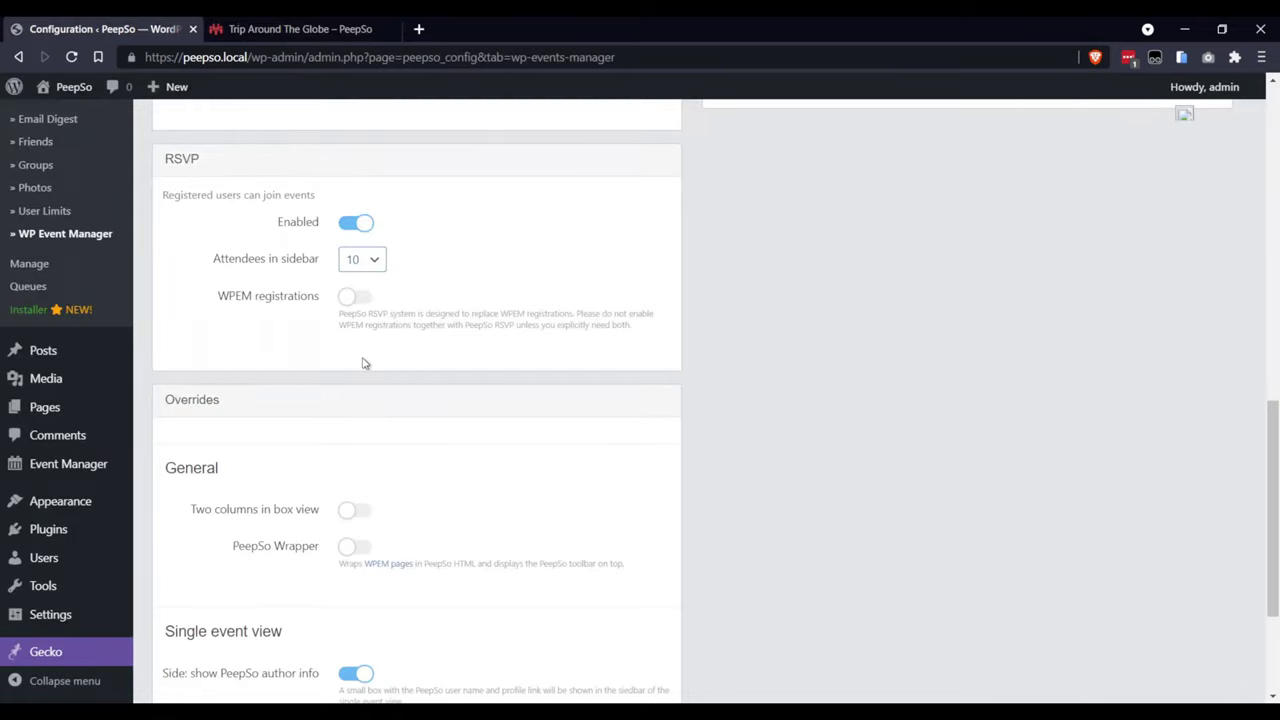
{"action": "scroll", "coordinate": [743, 389], "scroll_direction": "down", "scroll_amount": 3}
{"action": "left_click", "coordinate": [645, 599]}
{"action": "left_click", "coordinate": [340, 29]}
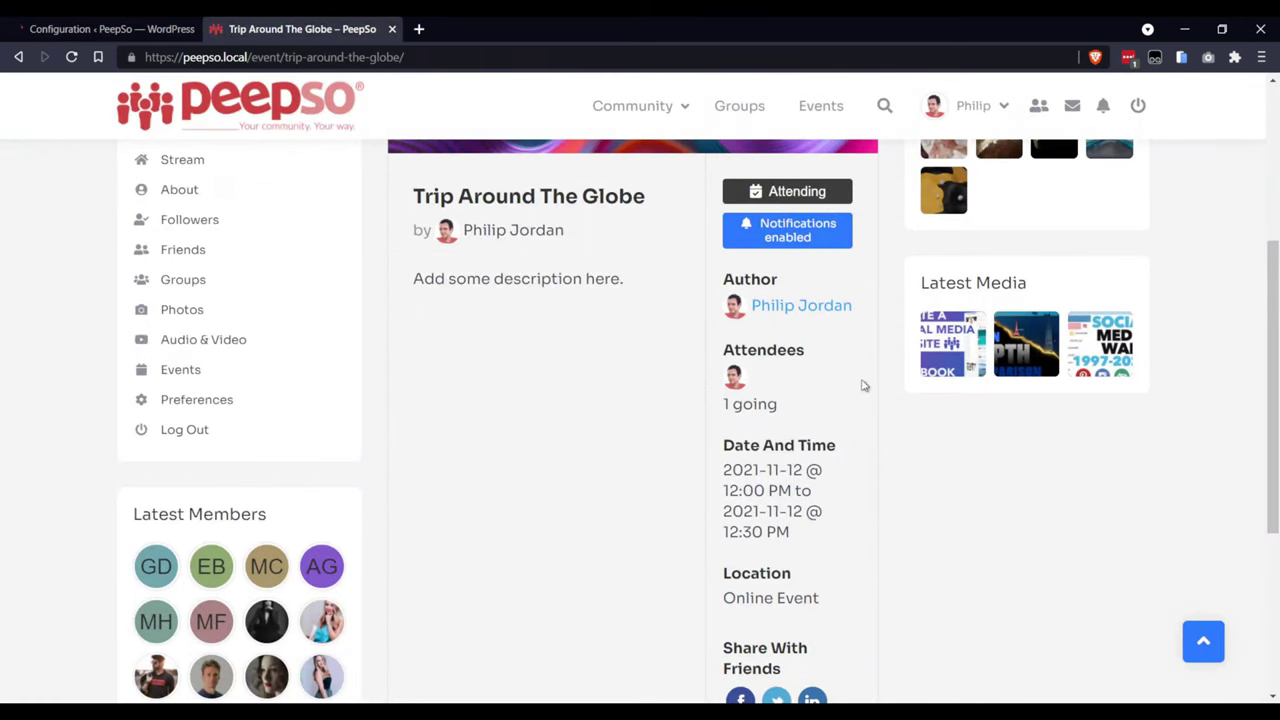
Step: Enable "Two columns in box view" and "PeepSo Wrapper" in the general Overrides options and save the settings
{"action": "key", "text": "ctrl+shift+Tab"}
{"action": "scroll", "coordinate": [577, 446], "scroll_direction": "down", "scroll_amount": 15}
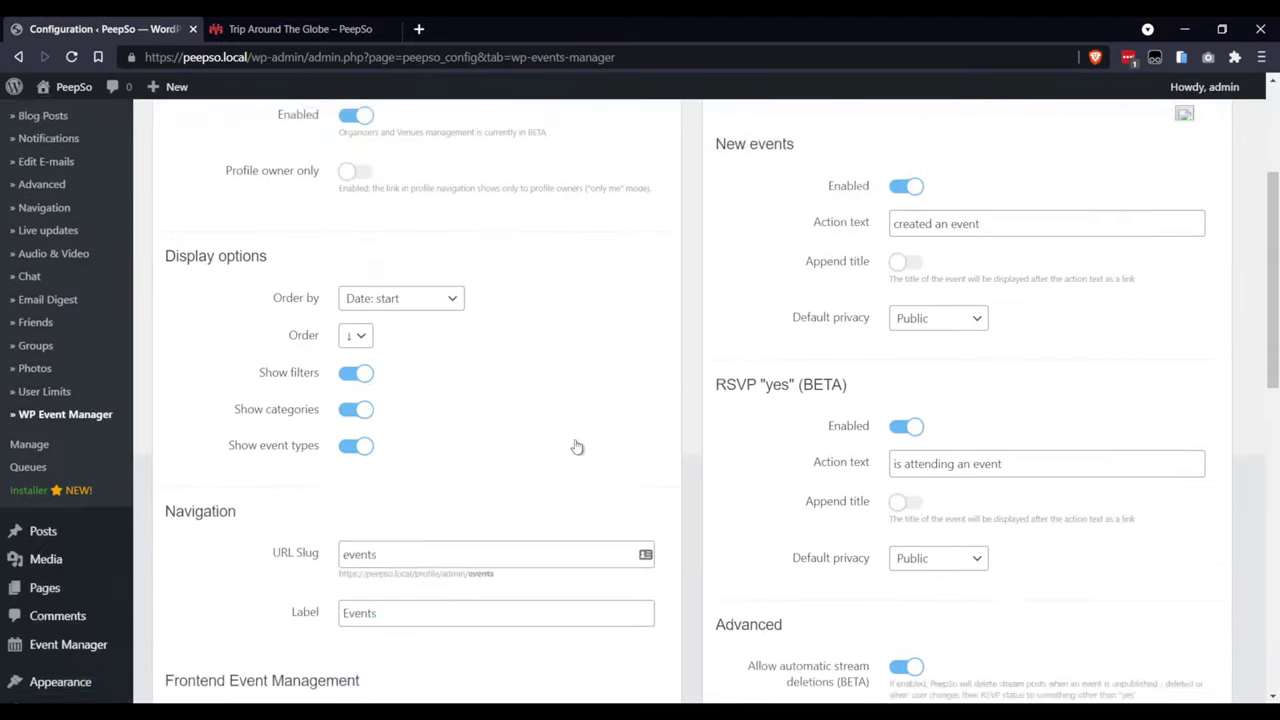
{"action": "scroll", "coordinate": [587, 420], "scroll_direction": "down", "scroll_amount": 1}
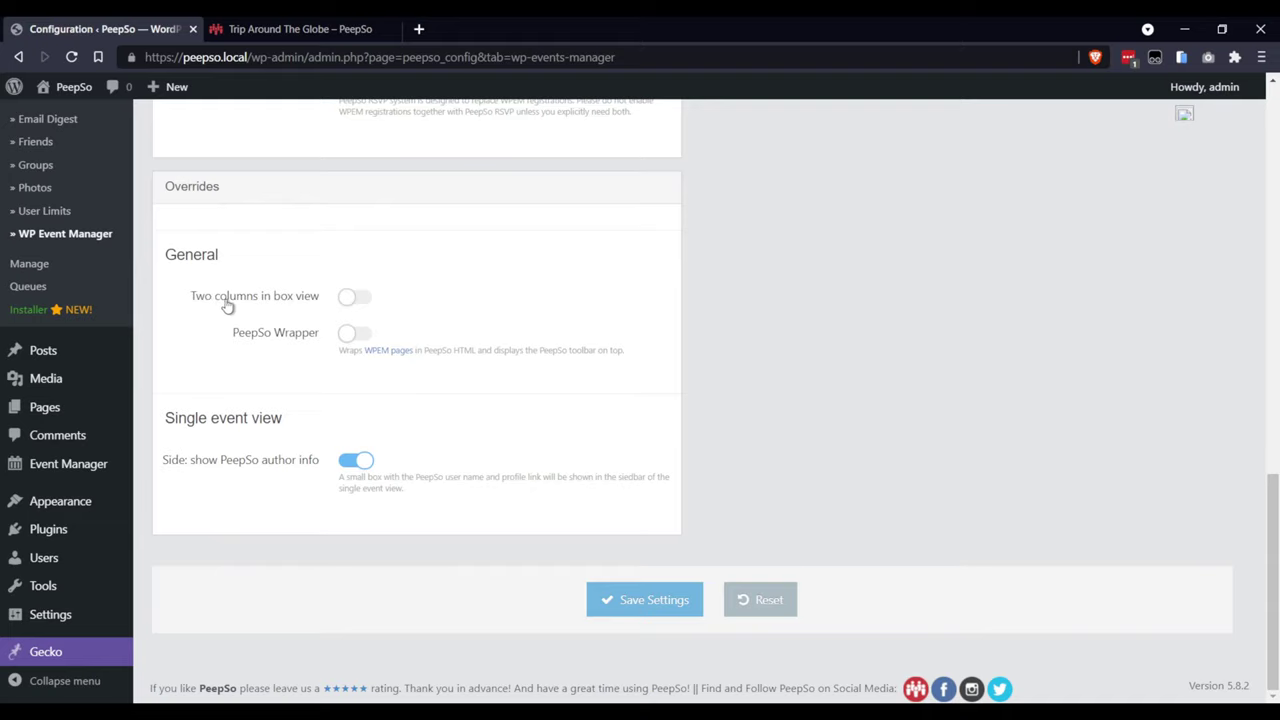
{"action": "left_click", "coordinate": [361, 298]}
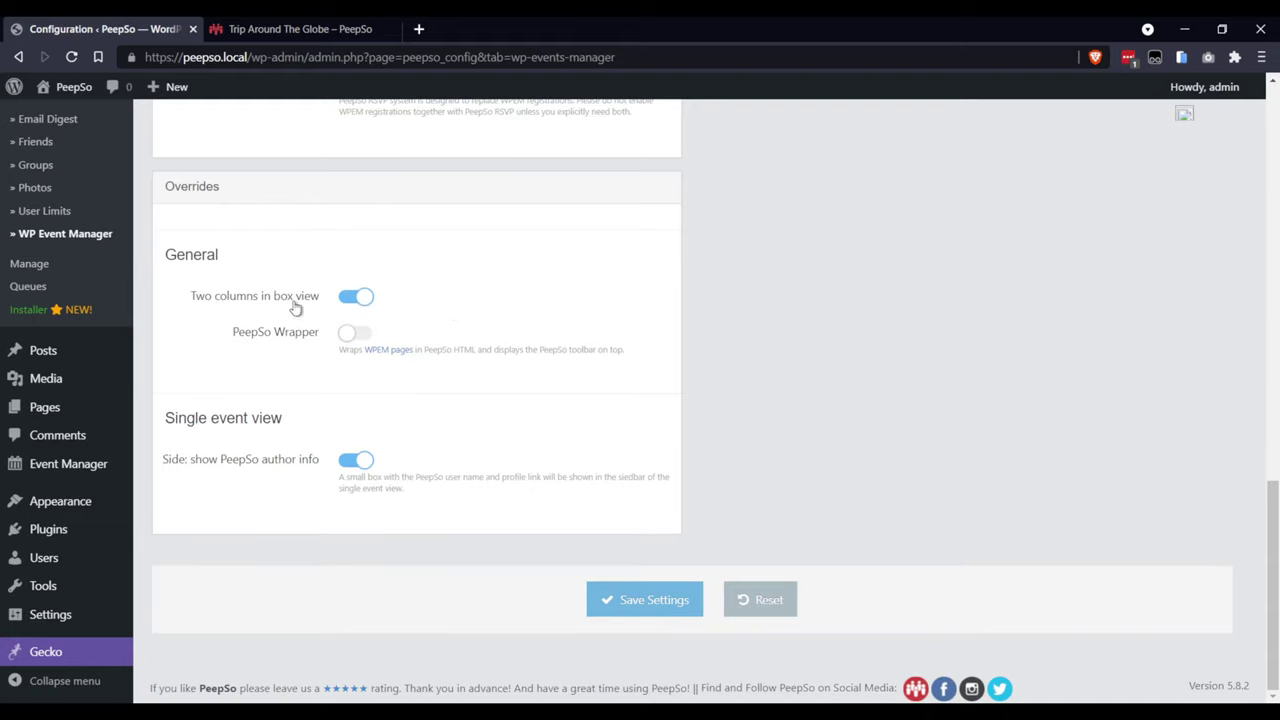
{"action": "left_click", "coordinate": [358, 337]}
{"action": "left_click", "coordinate": [609, 600]}
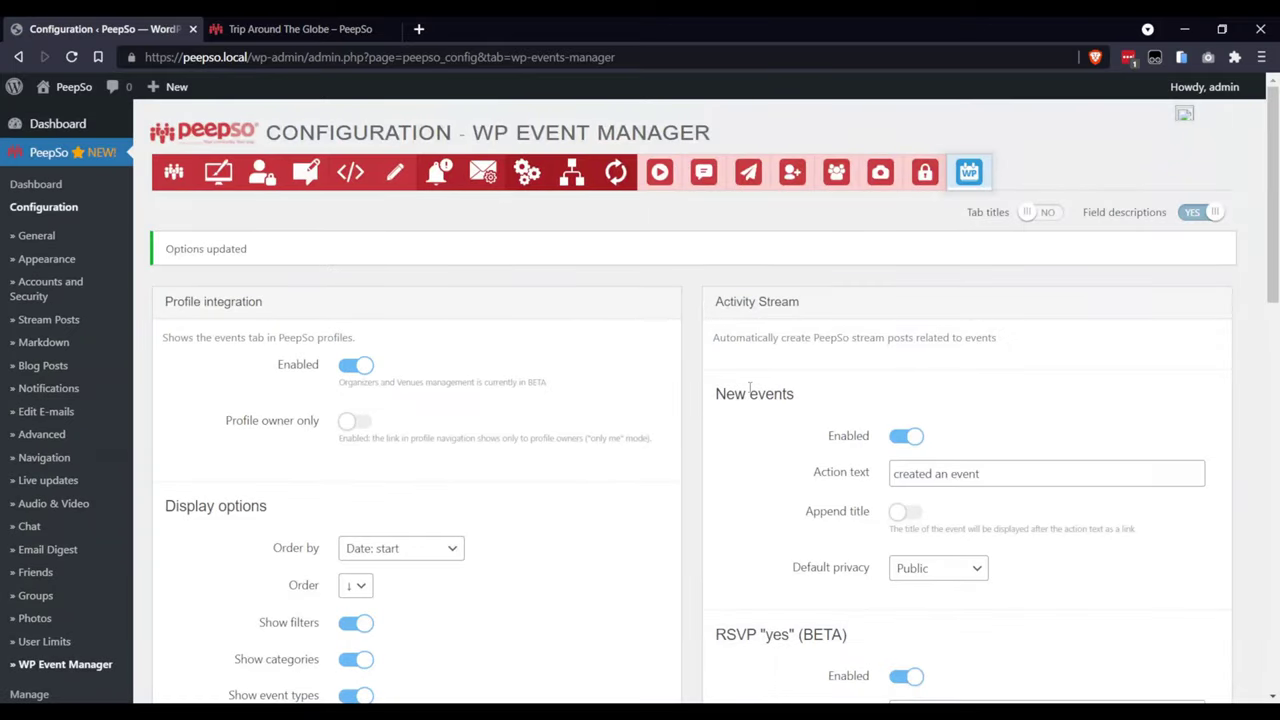
Step: Reload the "Trip Around The Globe" event page and examine how the override settings affect its layout
{"action": "left_click", "coordinate": [286, 30]}
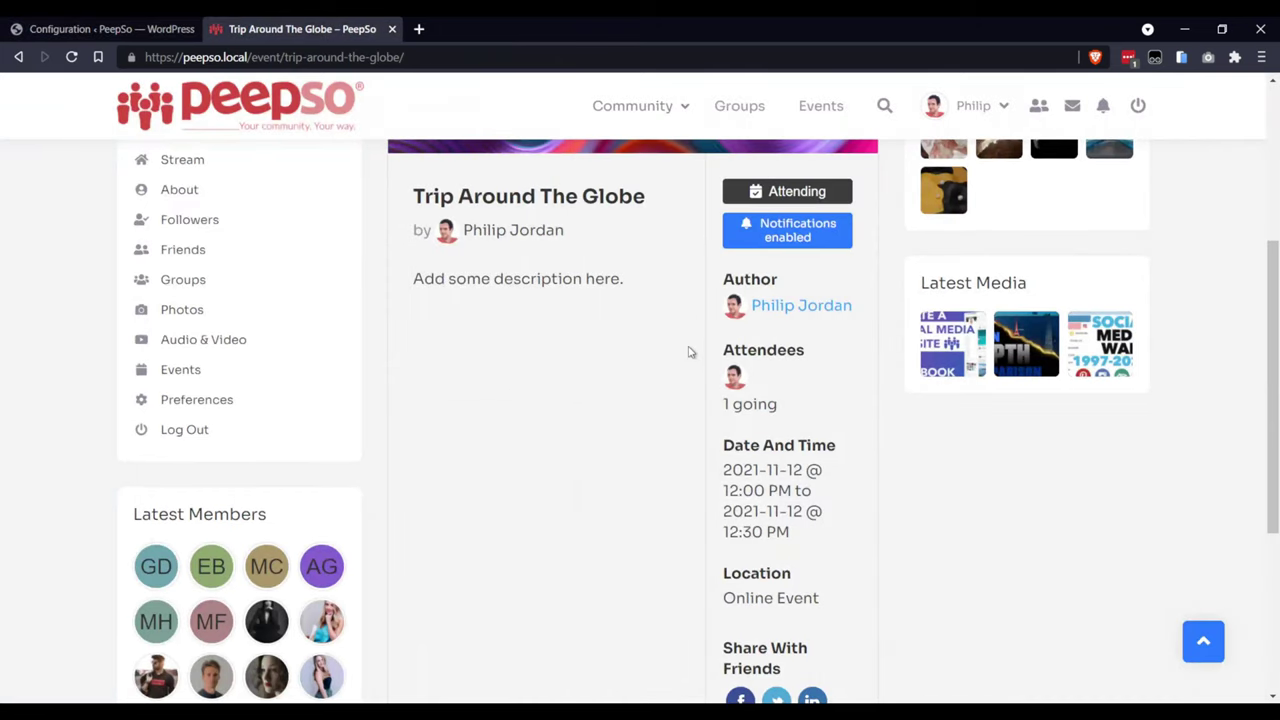
{"action": "scroll", "coordinate": [632, 396], "scroll_direction": "up", "scroll_amount": 3}
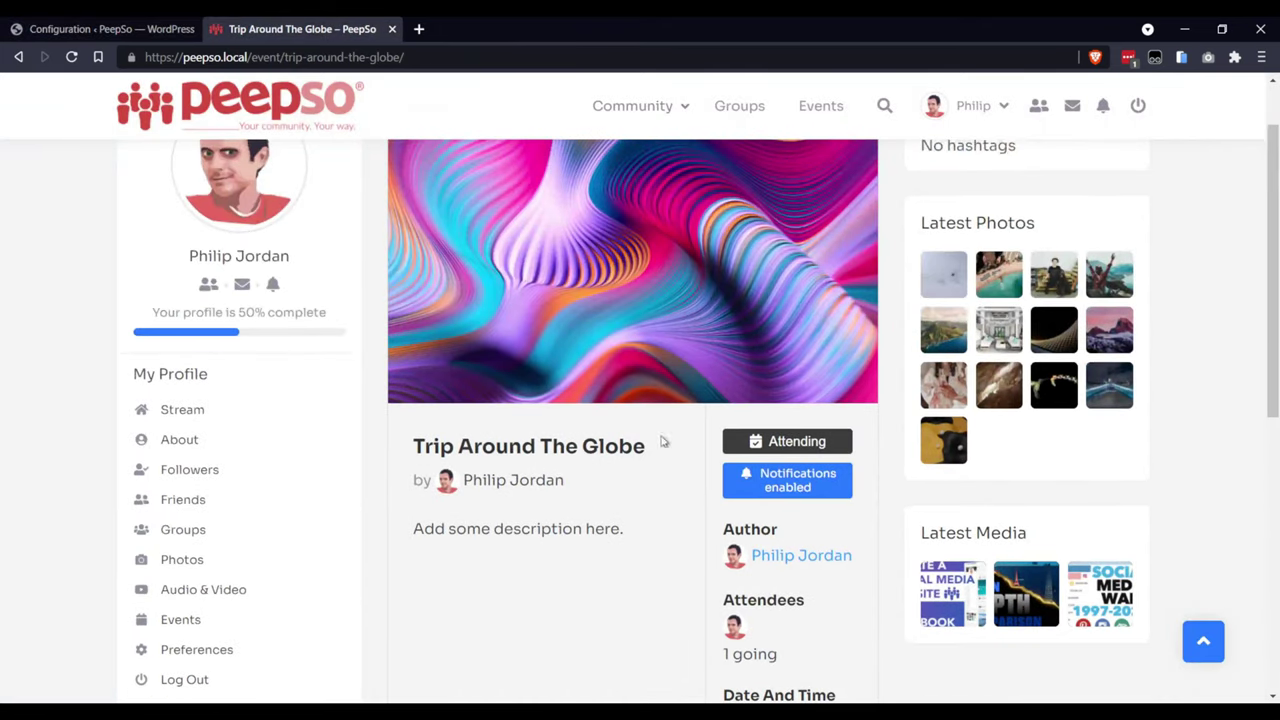
{"action": "scroll", "coordinate": [636, 488], "scroll_direction": "up", "scroll_amount": 1}
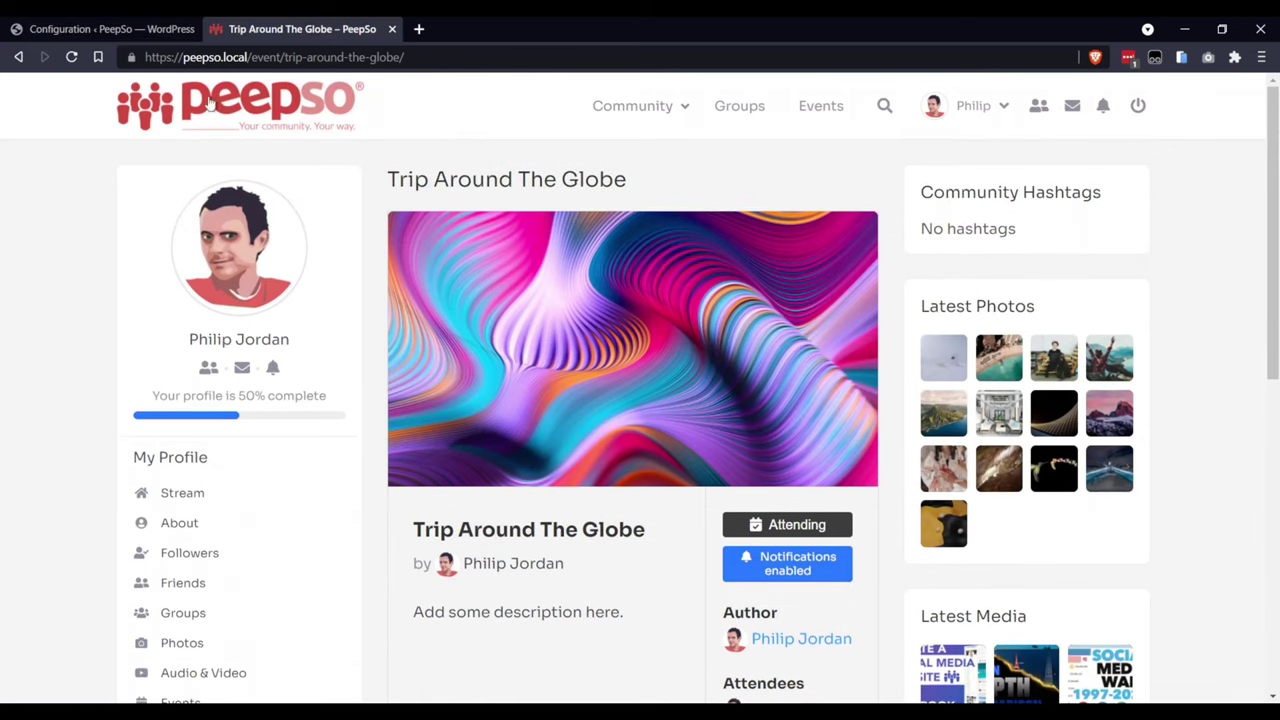
{"action": "left_click", "coordinate": [73, 57]}
{"action": "scroll", "coordinate": [703, 393], "scroll_direction": "down", "scroll_amount": 4}
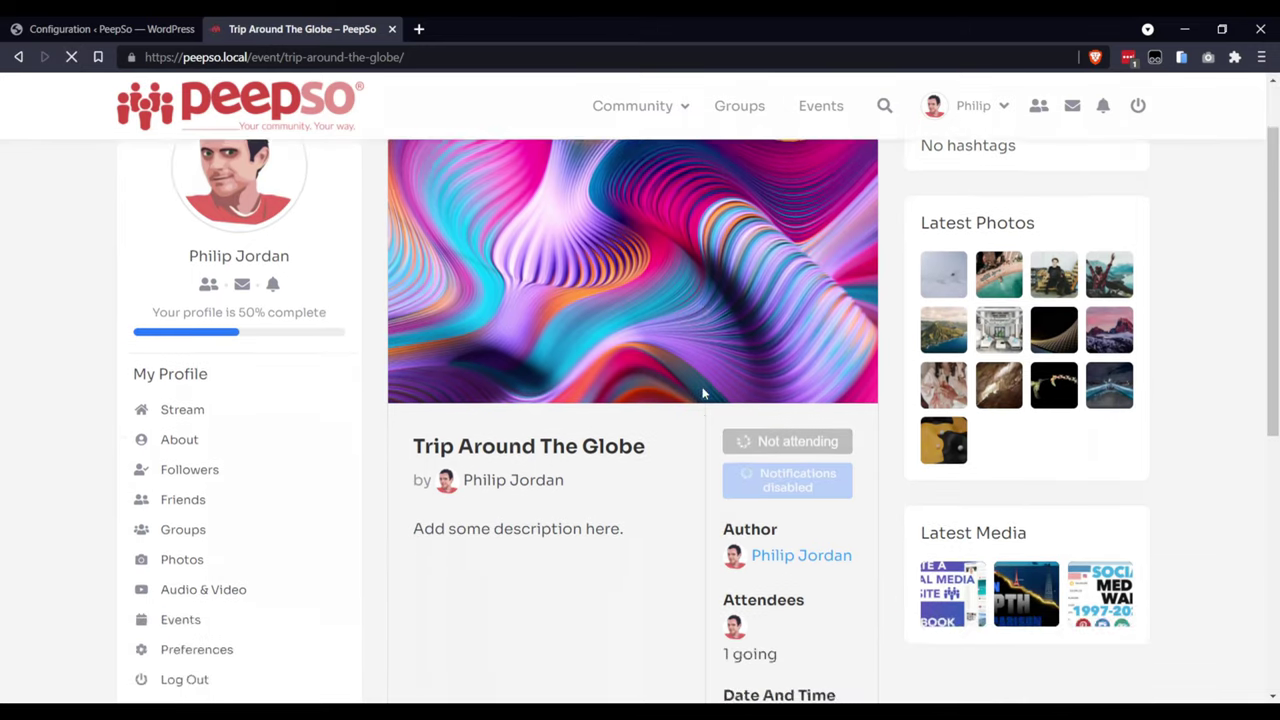
{"action": "scroll", "coordinate": [680, 382], "scroll_direction": "down", "scroll_amount": 3}
{"action": "scroll", "coordinate": [628, 382], "scroll_direction": "up", "scroll_amount": 7}
{"action": "scroll", "coordinate": [663, 403], "scroll_direction": "down", "scroll_amount": 6}
{"action": "scroll", "coordinate": [654, 394], "scroll_direction": "up", "scroll_amount": 6}
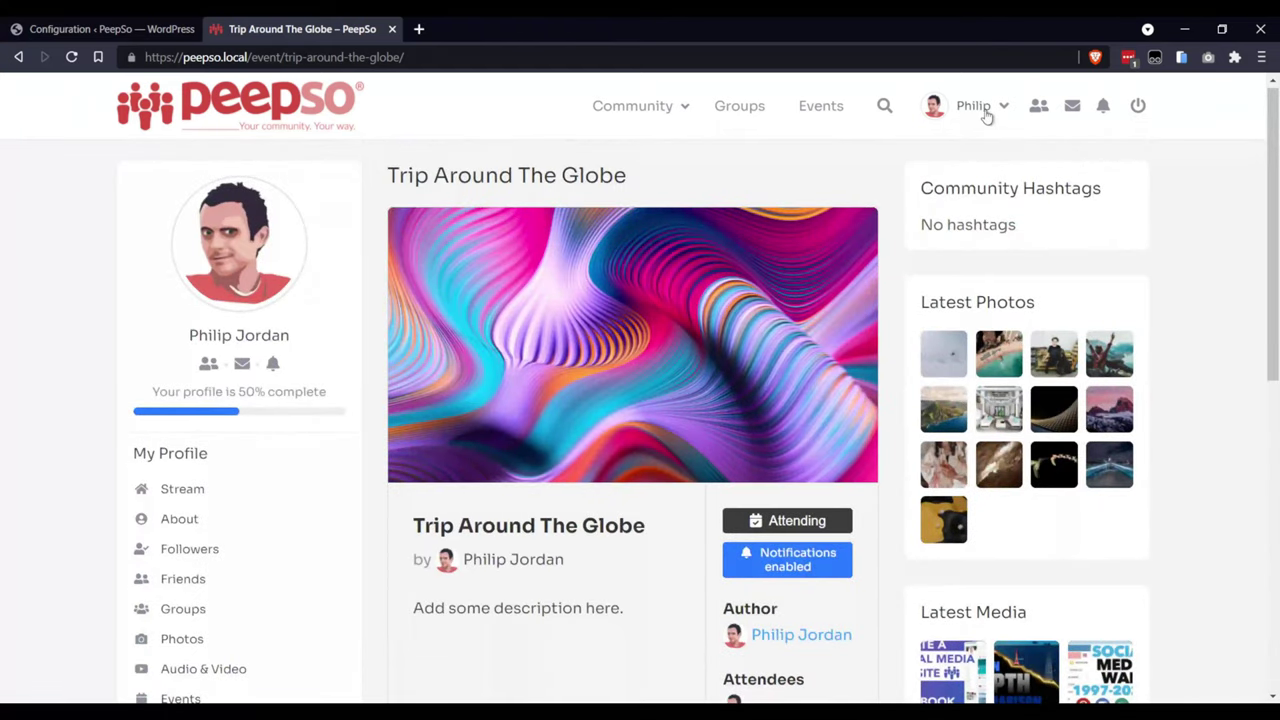
Step: Open the Events section of the member's front-end profile and examine the layout of its events calendar
{"action": "left_click", "coordinate": [982, 108]}
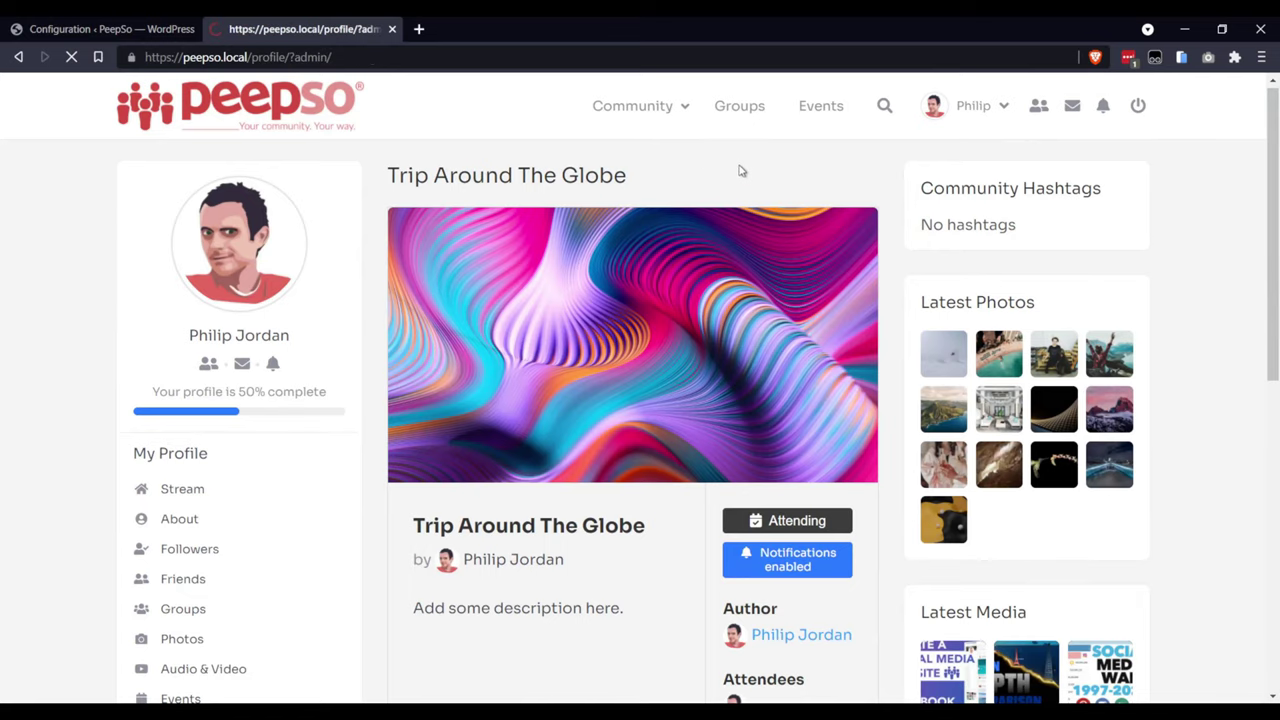
{"action": "scroll", "coordinate": [800, 280], "scroll_direction": "down", "scroll_amount": 3}
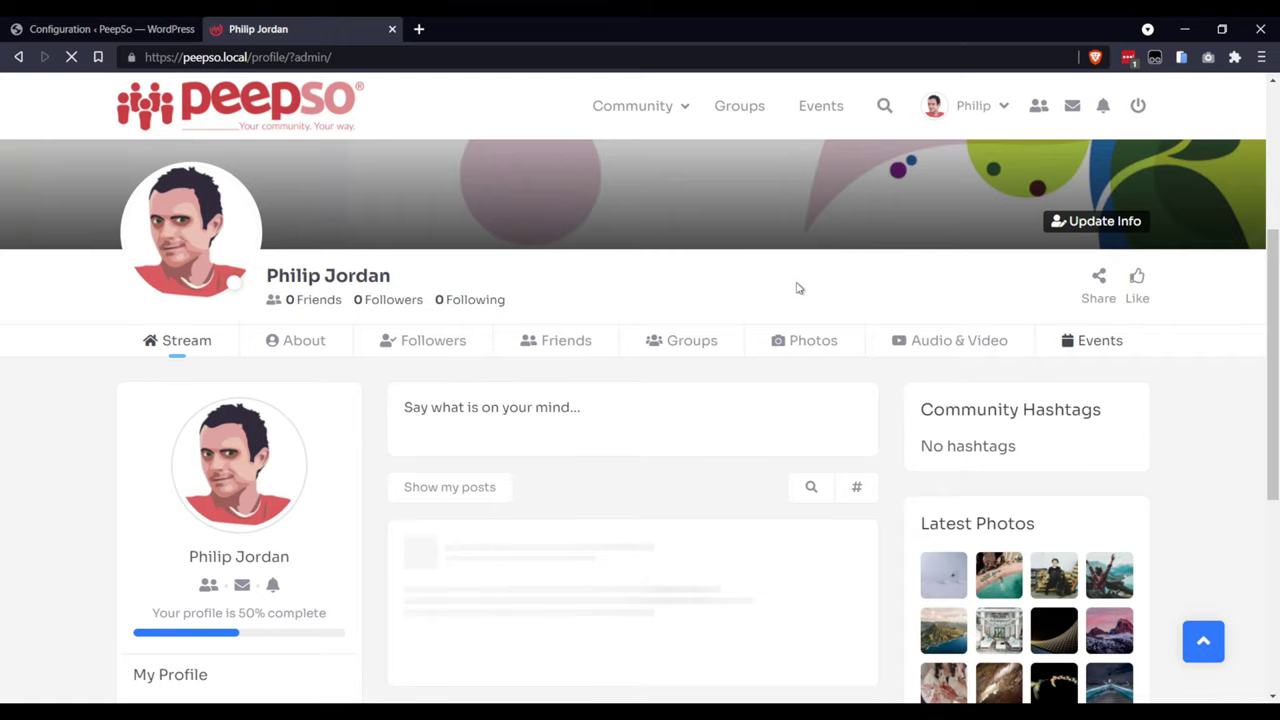
{"action": "mouse_move", "coordinate": [803, 288]}
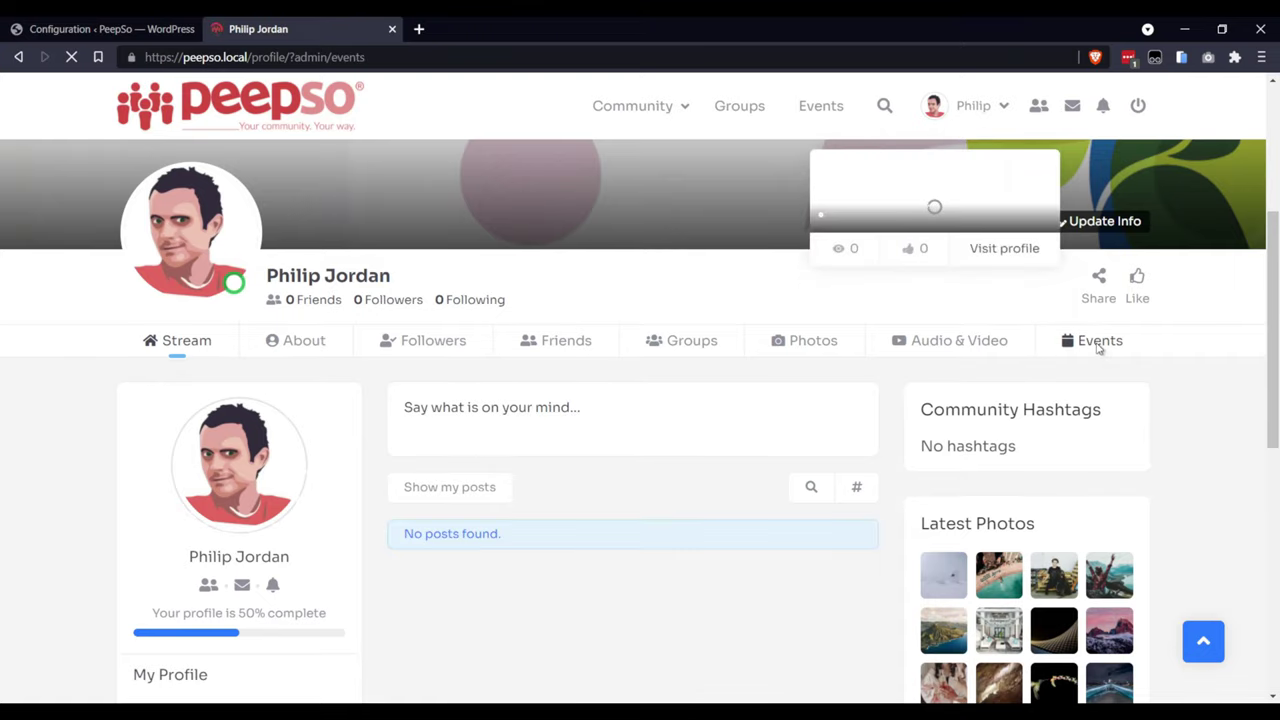
{"action": "left_click", "coordinate": [1045, 344]}
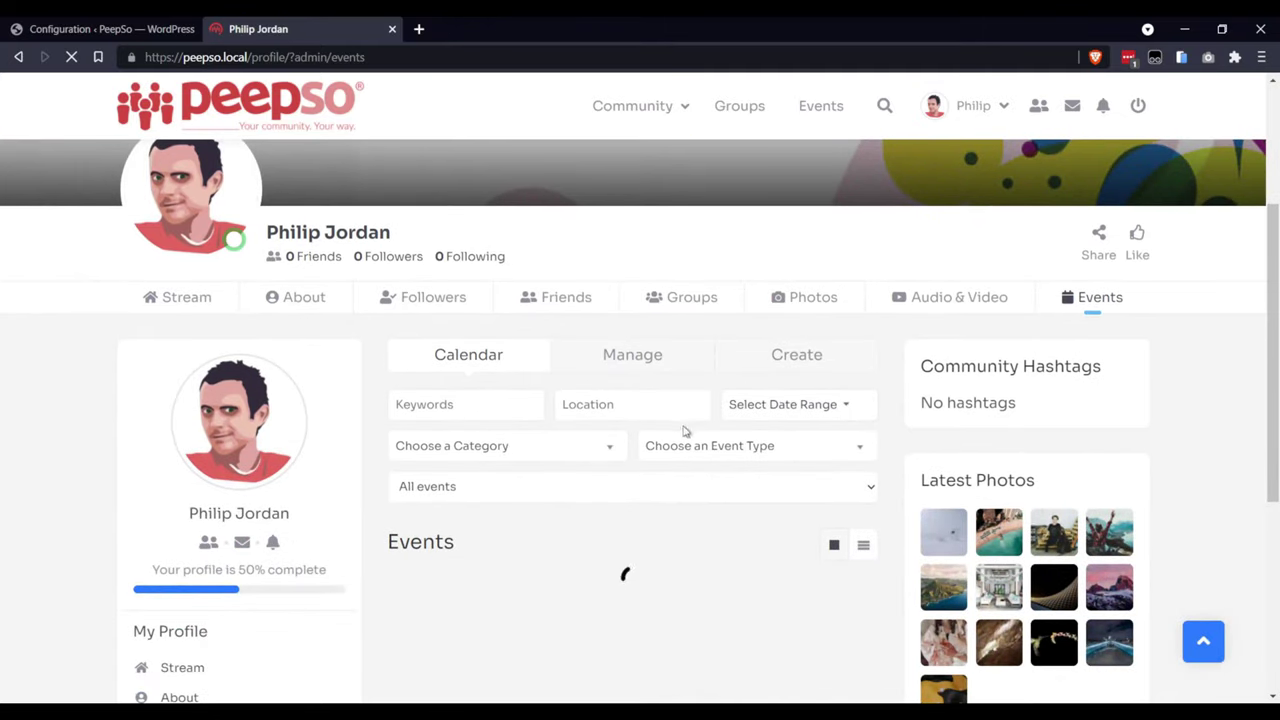
{"action": "scroll", "coordinate": [860, 435], "scroll_direction": "down", "scroll_amount": 2}
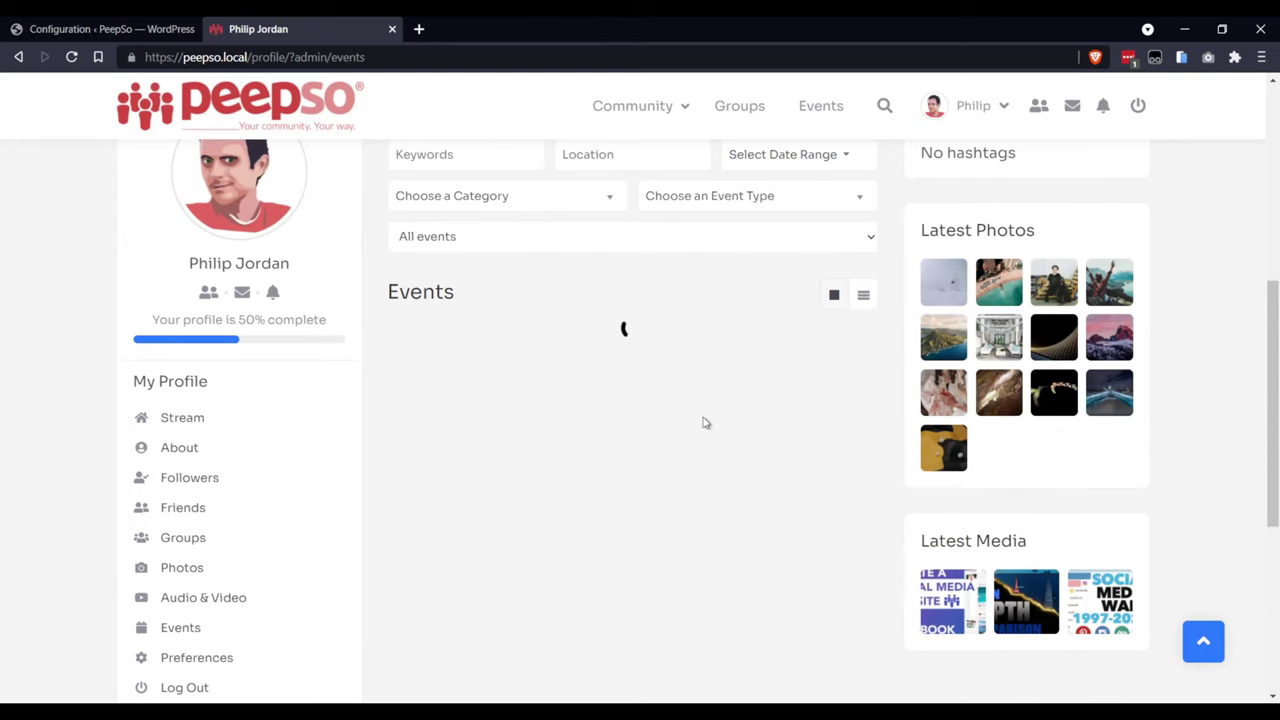
{"action": "scroll", "coordinate": [711, 428], "scroll_direction": "up", "scroll_amount": 2}
{"action": "scroll", "coordinate": [700, 422], "scroll_direction": "down", "scroll_amount": 2}
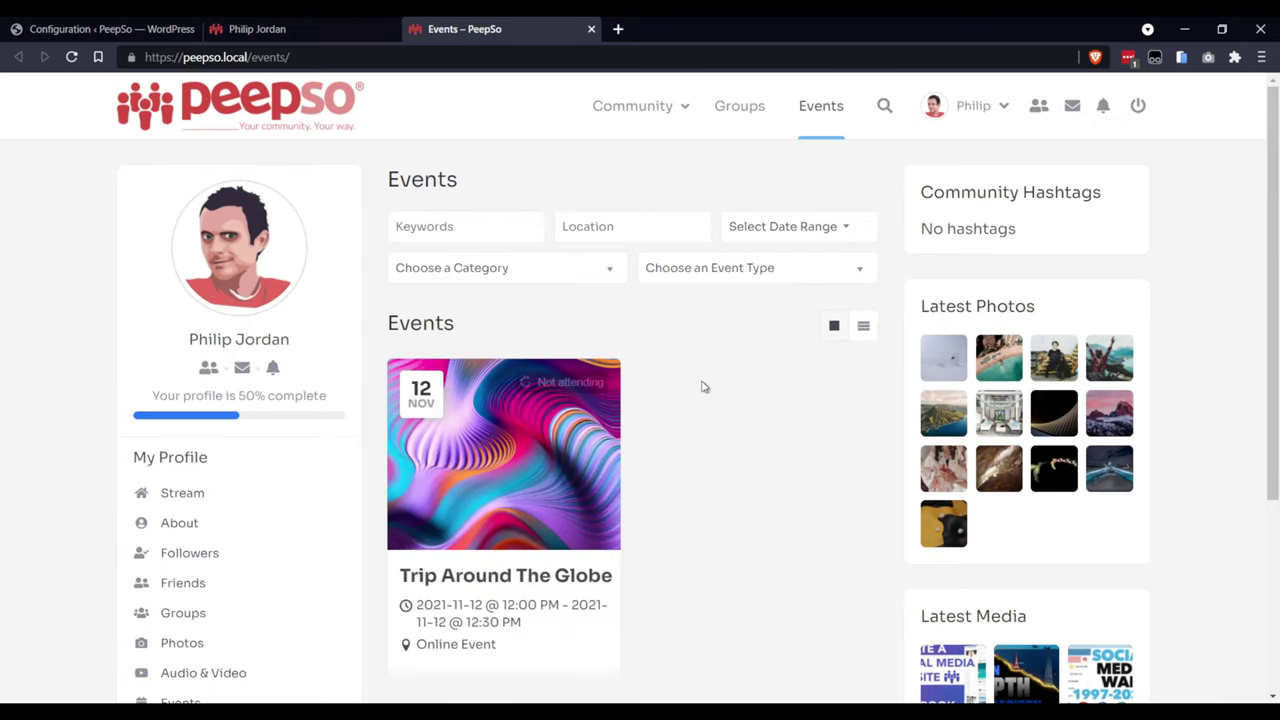
Step: Open the site's main Events page separately and examine its box-view event listing
{"action": "scroll", "coordinate": [717, 457], "scroll_direction": "down", "scroll_amount": 3}
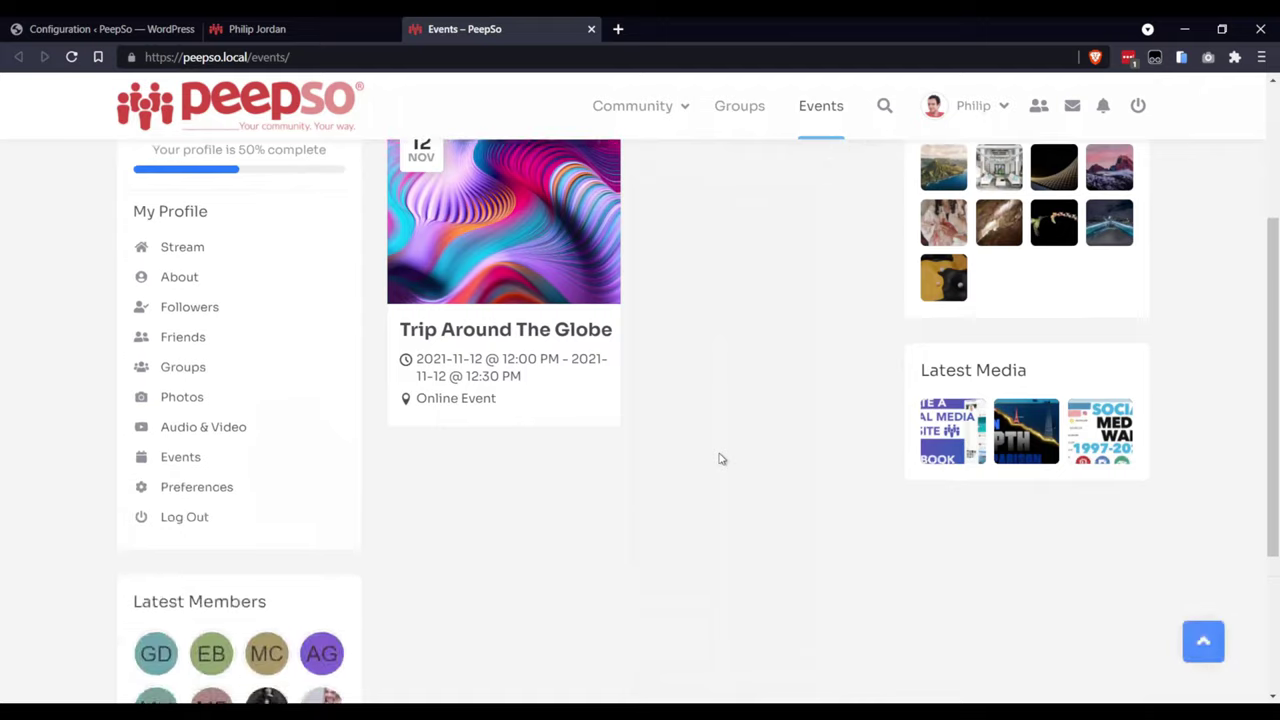
{"action": "scroll", "coordinate": [721, 458], "scroll_direction": "up", "scroll_amount": 2}
{"action": "scroll", "coordinate": [720, 458], "scroll_direction": "up", "scroll_amount": 1}
Step: Disable "PeepSo Wrapper" in the general Overrides options of the WP Event Manager configuration and save the settings
{"action": "left_click", "coordinate": [104, 29]}
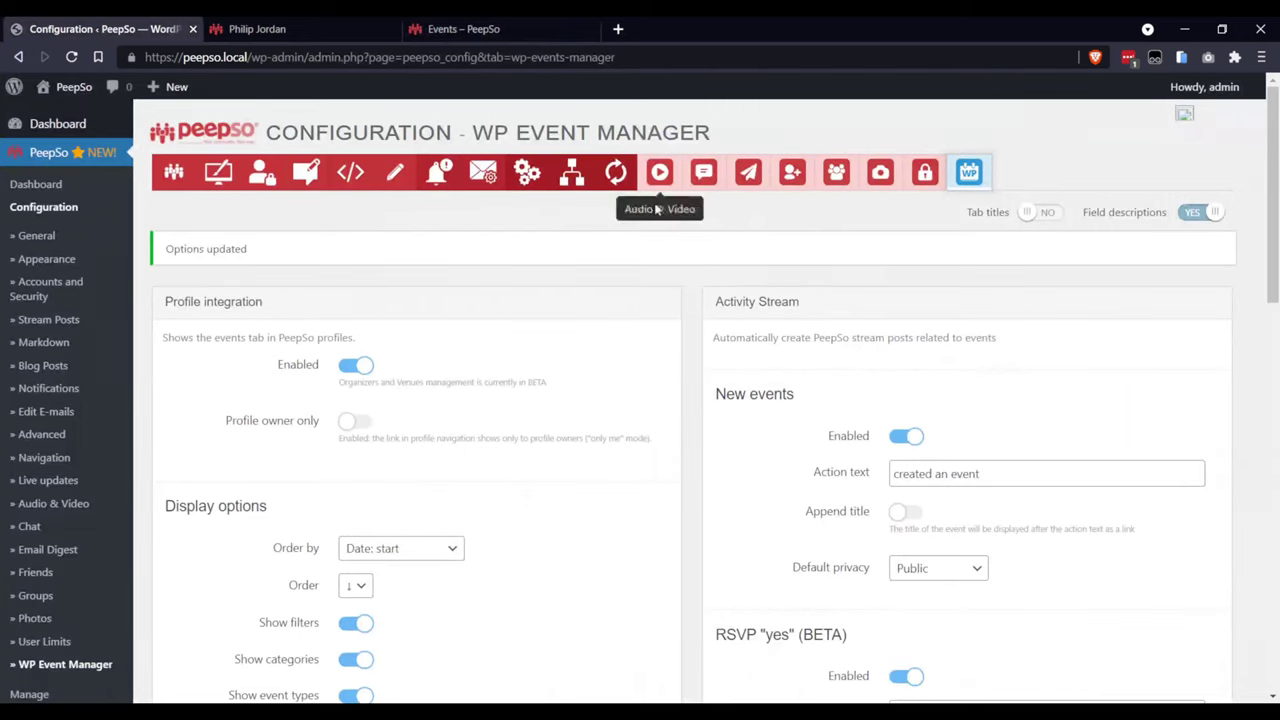
{"action": "left_click", "coordinate": [290, 22]}
{"action": "left_click", "coordinate": [480, 29]}
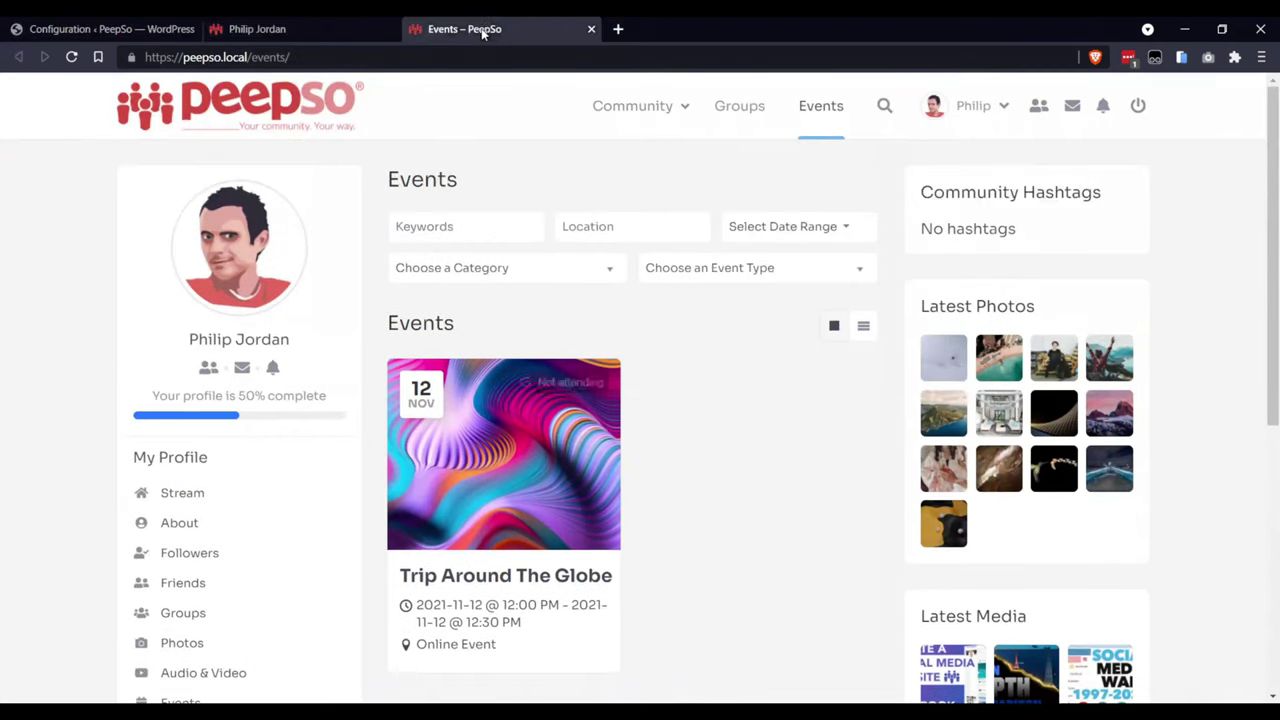
{"action": "left_click", "coordinate": [120, 29]}
{"action": "scroll", "coordinate": [590, 430], "scroll_direction": "down", "scroll_amount": 5}
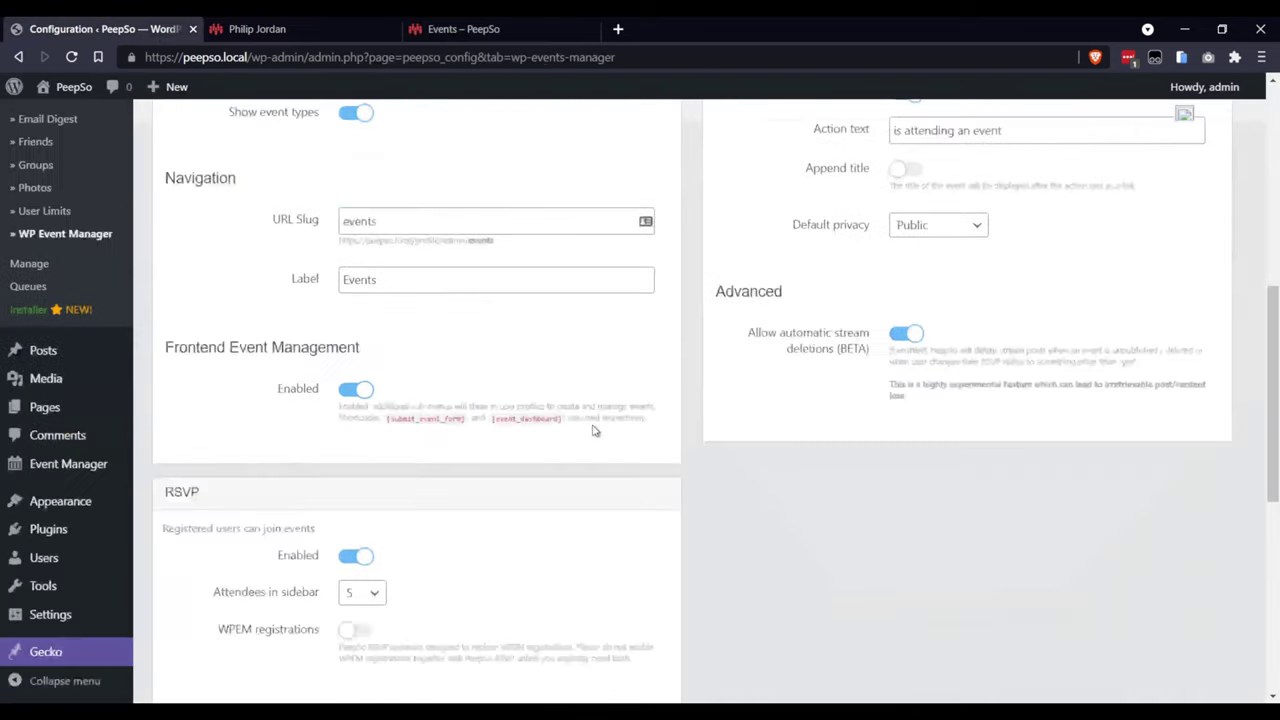
{"action": "scroll", "coordinate": [474, 474], "scroll_direction": "down", "scroll_amount": 4}
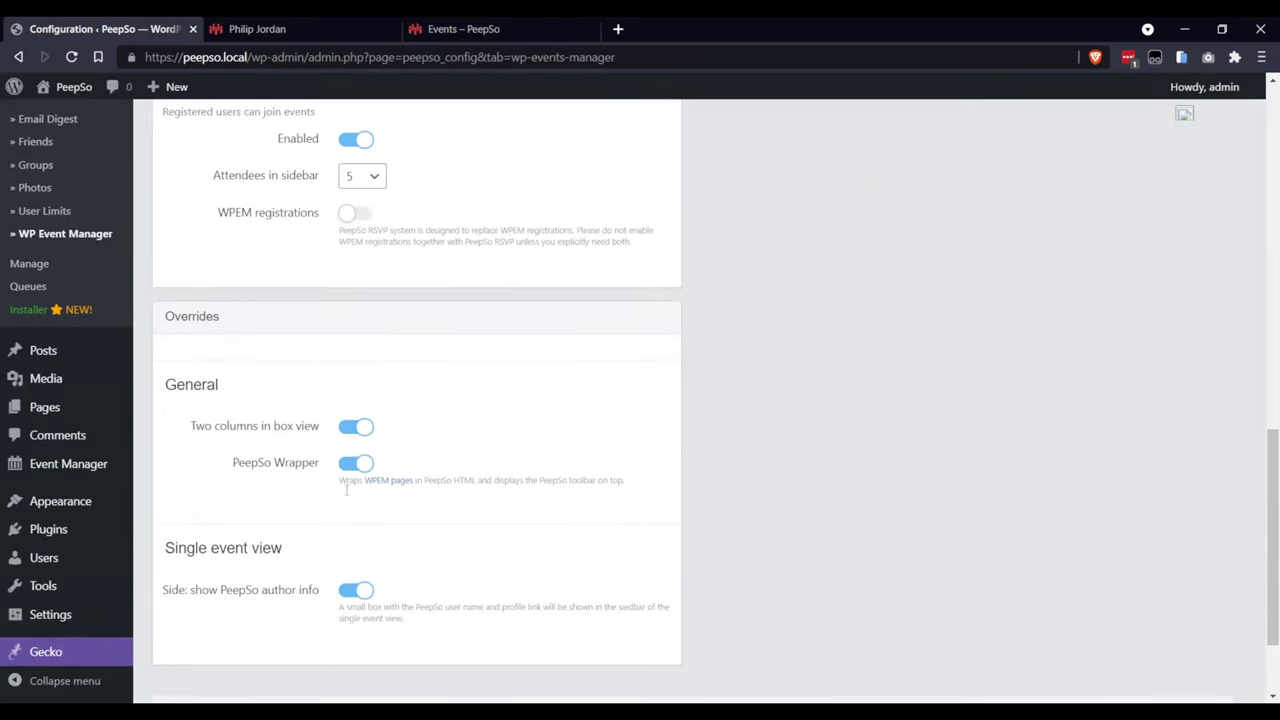
{"action": "left_click", "coordinate": [352, 466]}
{"action": "scroll", "coordinate": [600, 500], "scroll_direction": "down", "scroll_amount": 3}
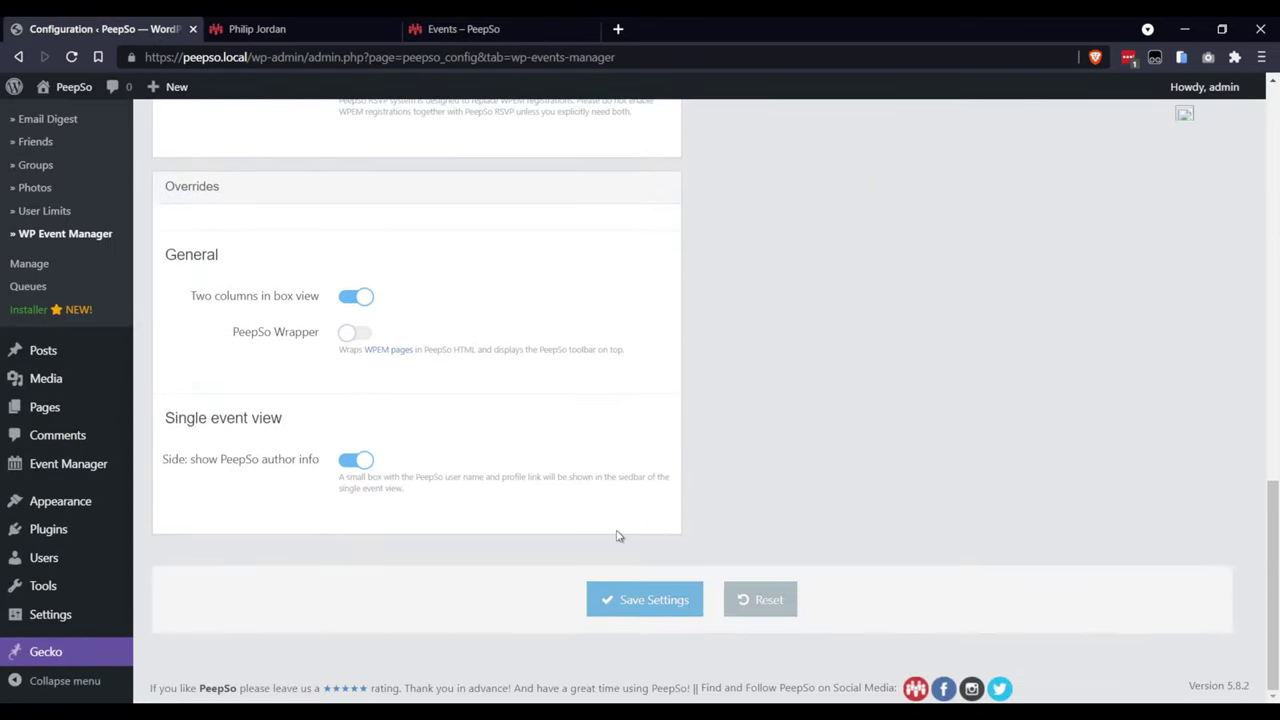
{"action": "left_click", "coordinate": [628, 609]}
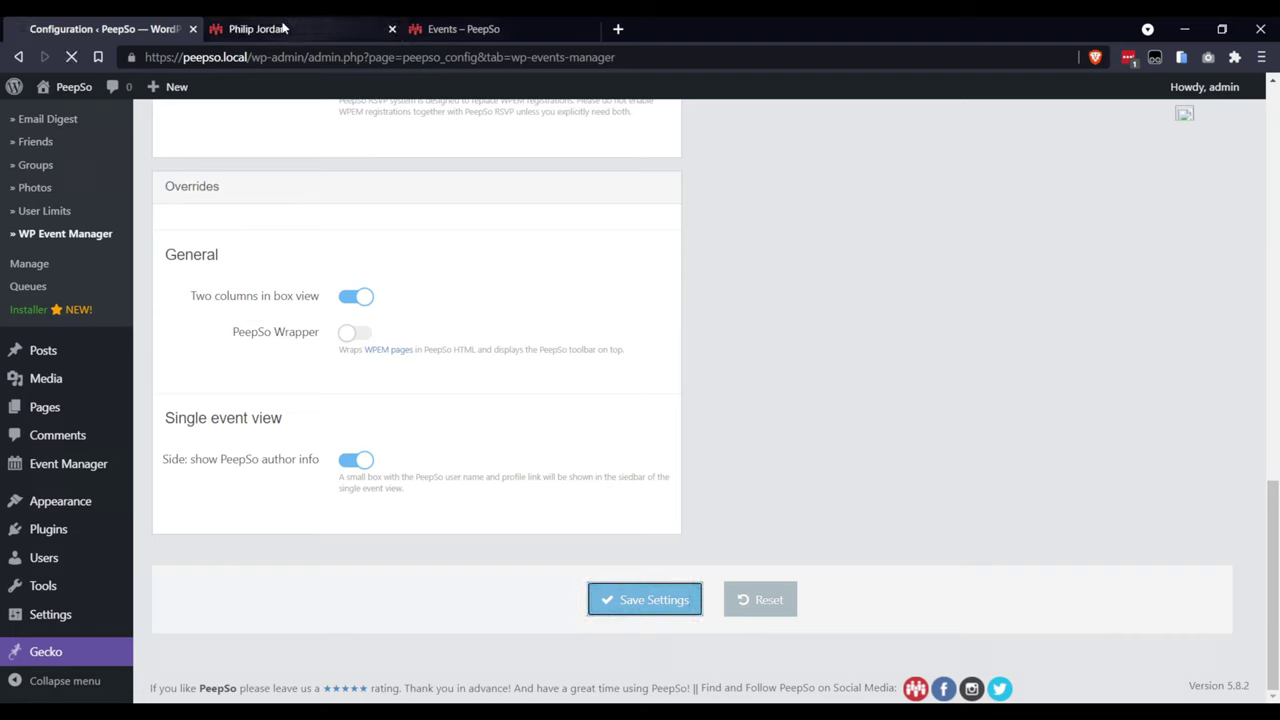
Step: Reload the profile's events calendar and the site's main Events page, and compare their box-view layouts without the wrapper
{"action": "left_click", "coordinate": [257, 29]}
{"action": "left_click", "coordinate": [71, 57]}
{"action": "left_click", "coordinate": [100, 29]}
{"action": "left_click", "coordinate": [481, 31]}
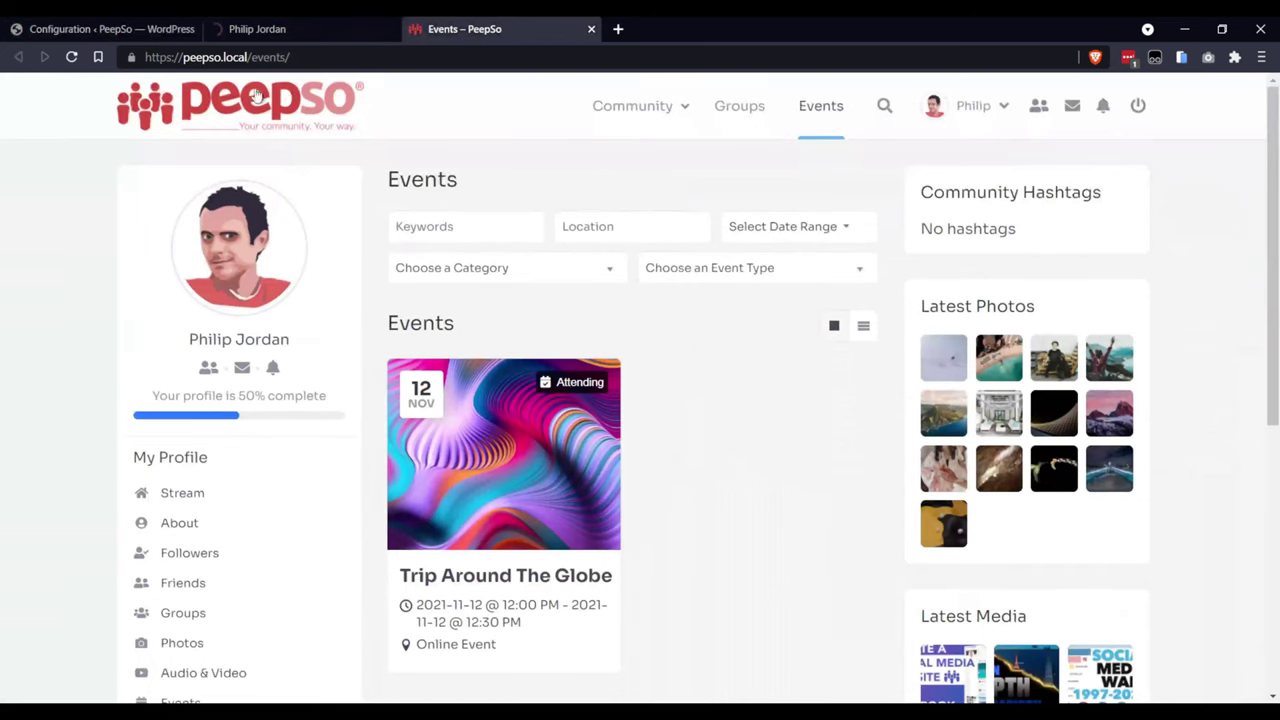
{"action": "left_click", "coordinate": [72, 57]}
{"action": "left_click", "coordinate": [100, 29]}
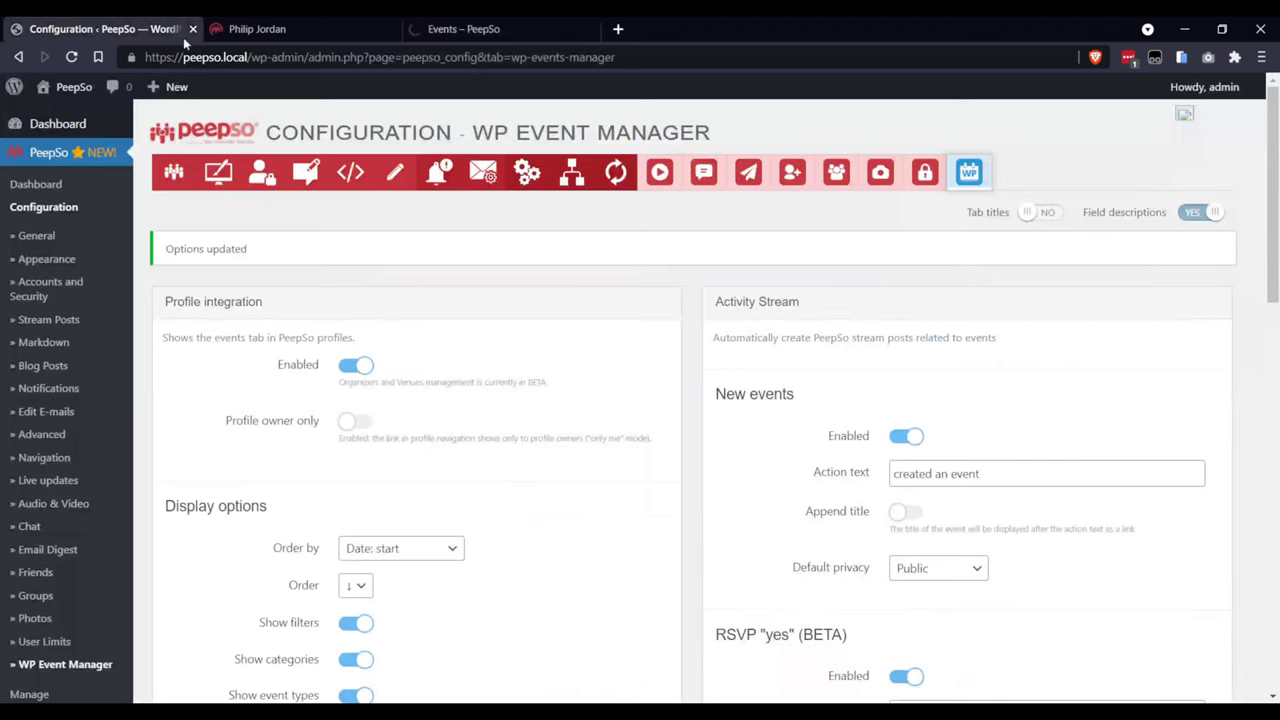
{"action": "left_click", "coordinate": [295, 29]}
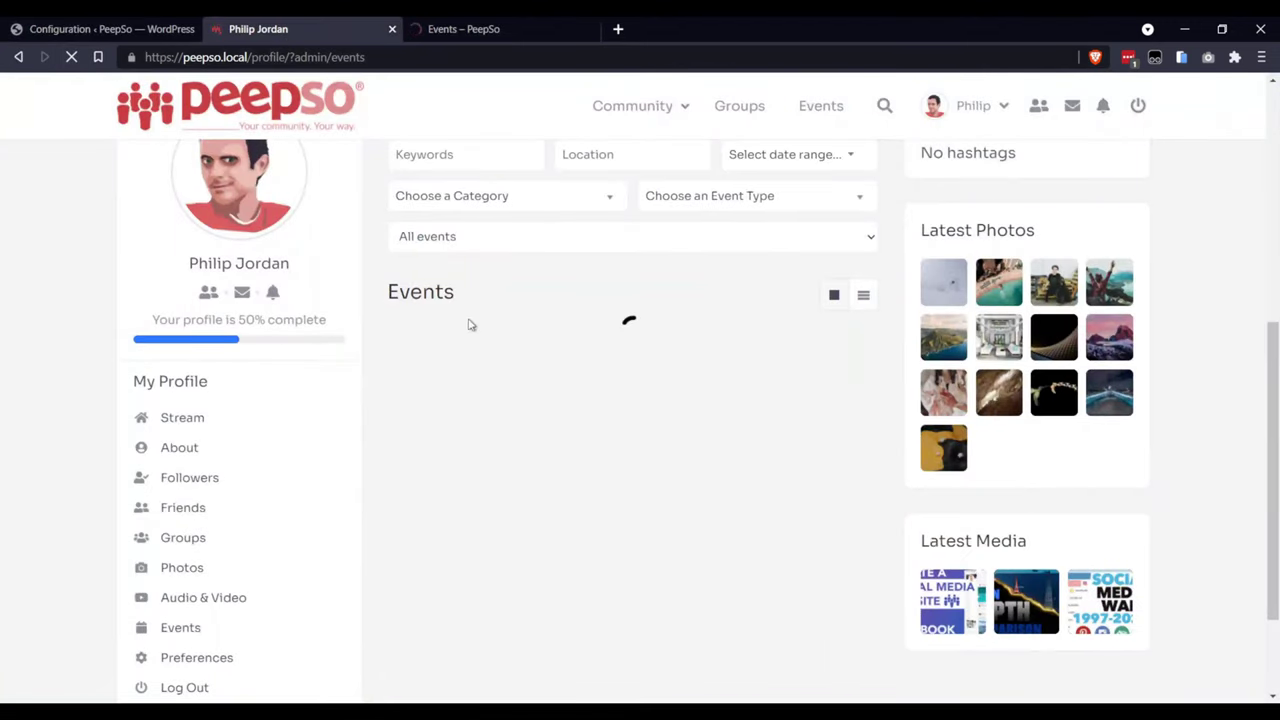
{"action": "left_click", "coordinate": [498, 30]}
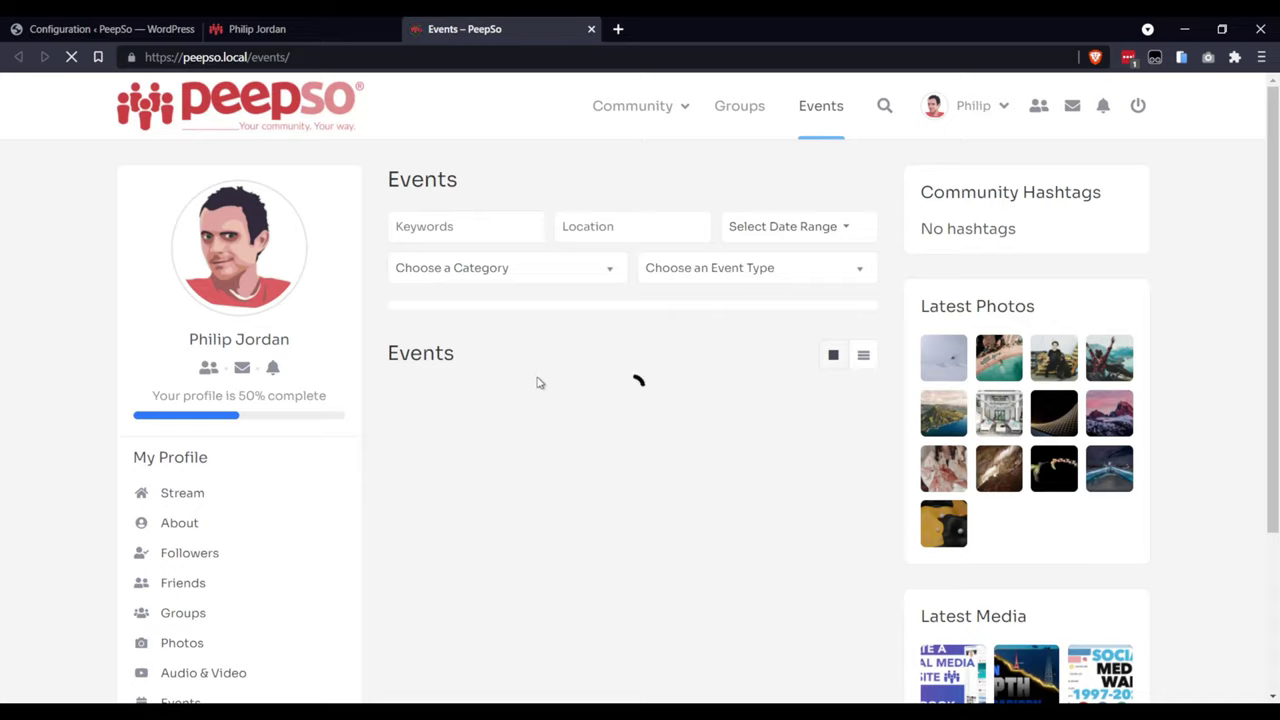
{"action": "left_click", "coordinate": [331, 34]}
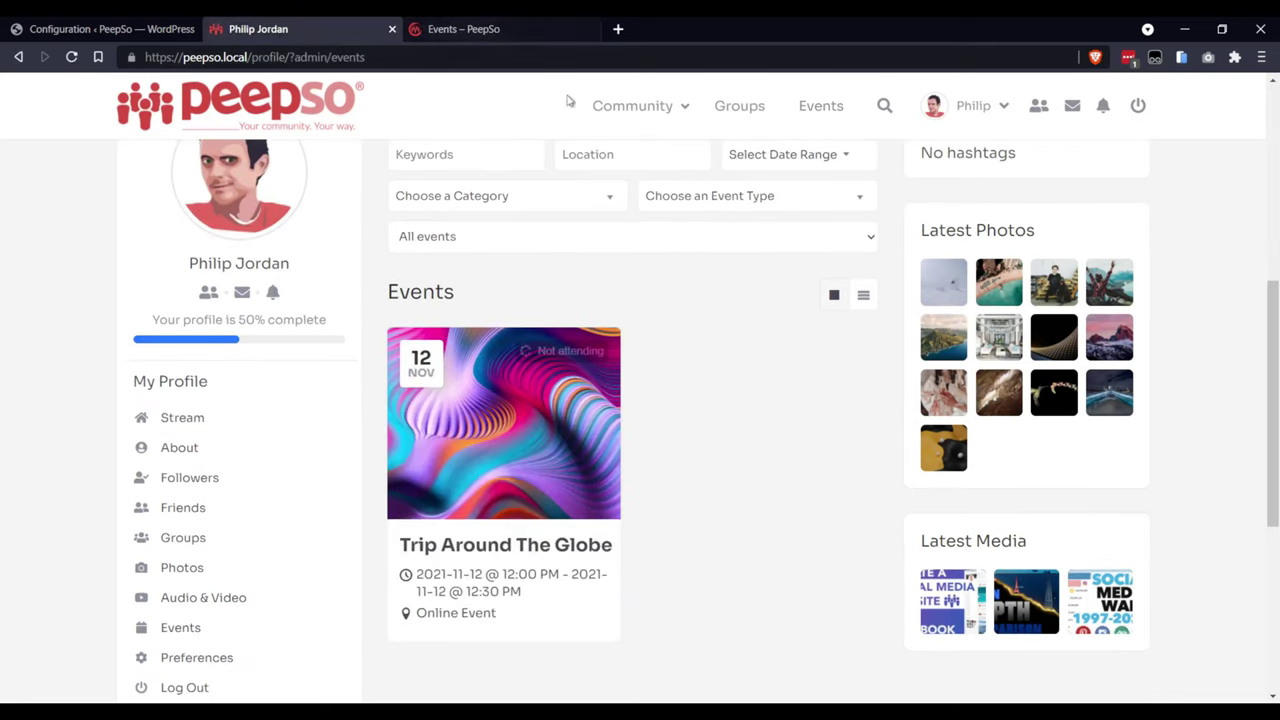
{"action": "left_click", "coordinate": [445, 30]}
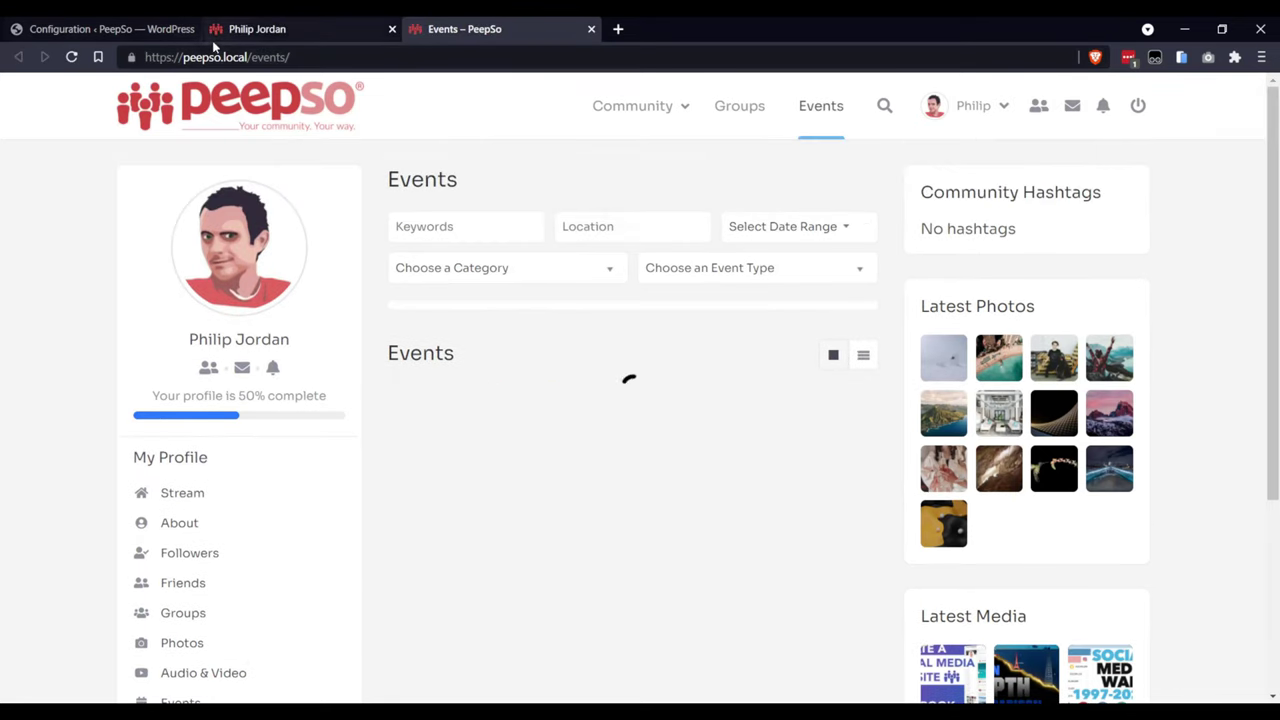
{"action": "left_click", "coordinate": [134, 34]}
{"action": "left_click", "coordinate": [473, 37]}
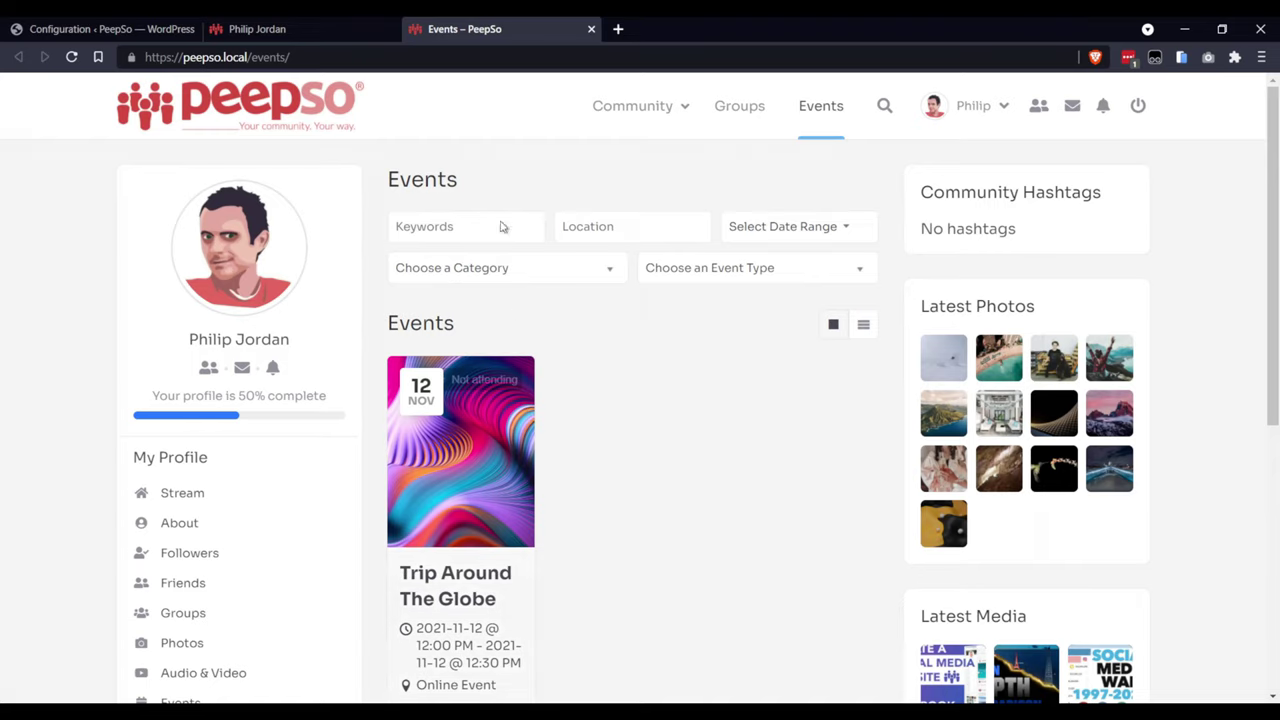
Step: Re-enable "PeepSo Wrapper" in the general Overrides options and save the settings
{"action": "left_click", "coordinate": [129, 30]}
{"action": "scroll", "coordinate": [437, 471], "scroll_direction": "down", "scroll_amount": 6}
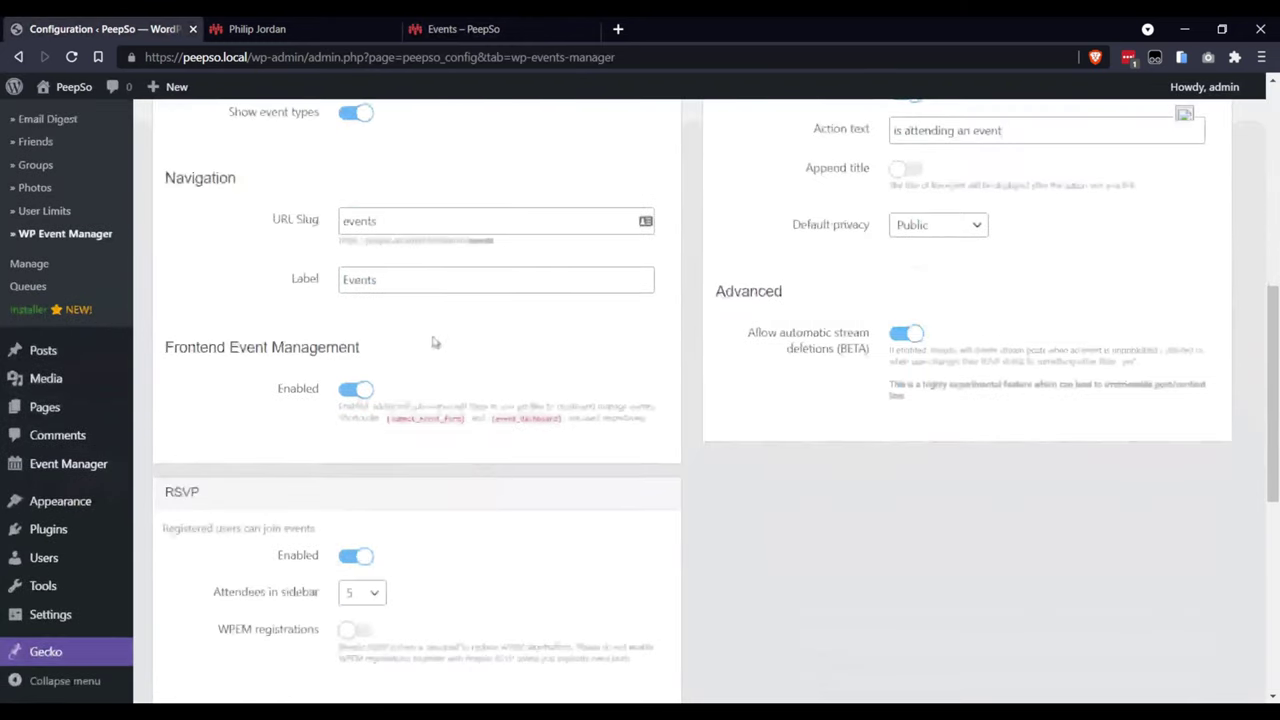
{"action": "scroll", "coordinate": [435, 332], "scroll_direction": "down", "scroll_amount": 3}
{"action": "left_click", "coordinate": [362, 545]}
{"action": "scroll", "coordinate": [726, 494], "scroll_direction": "down", "scroll_amount": 2}
{"action": "left_click", "coordinate": [641, 650]}
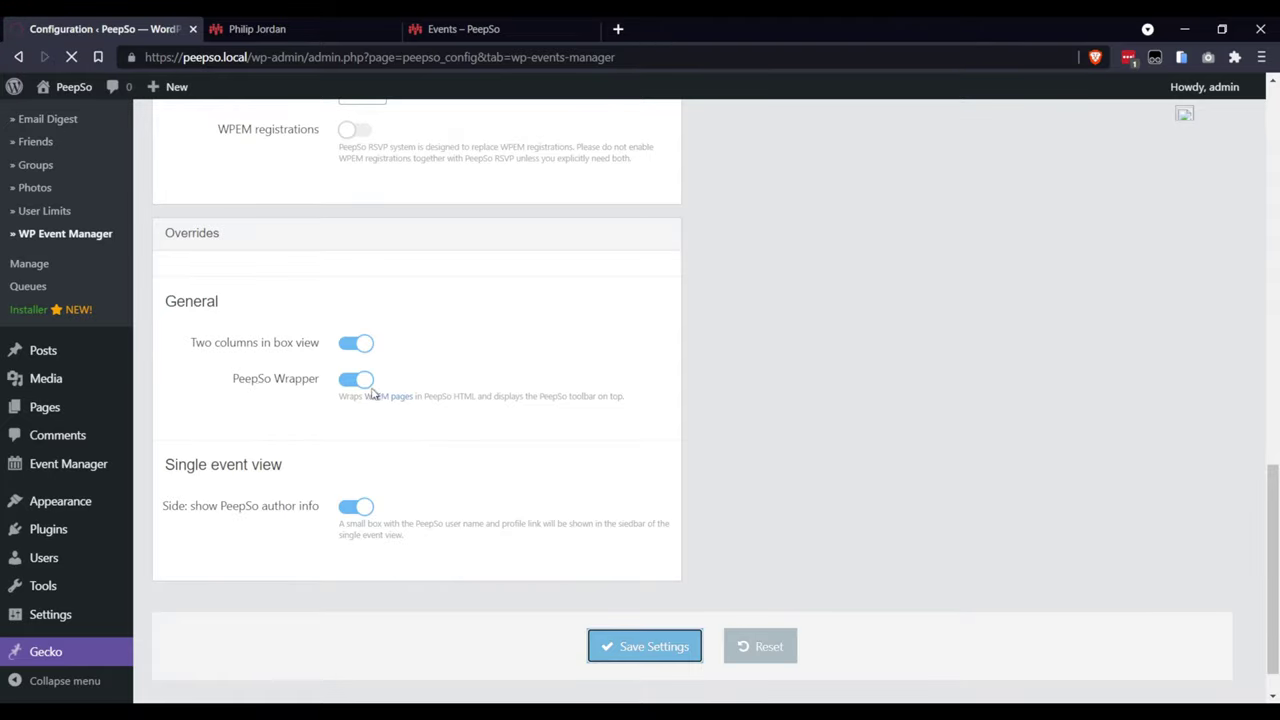
Step: Review the profile, activity stream, RSVP and override options of the WP Event Manager integration and save the settings
{"action": "scroll", "coordinate": [426, 446], "scroll_direction": "down", "scroll_amount": 12}
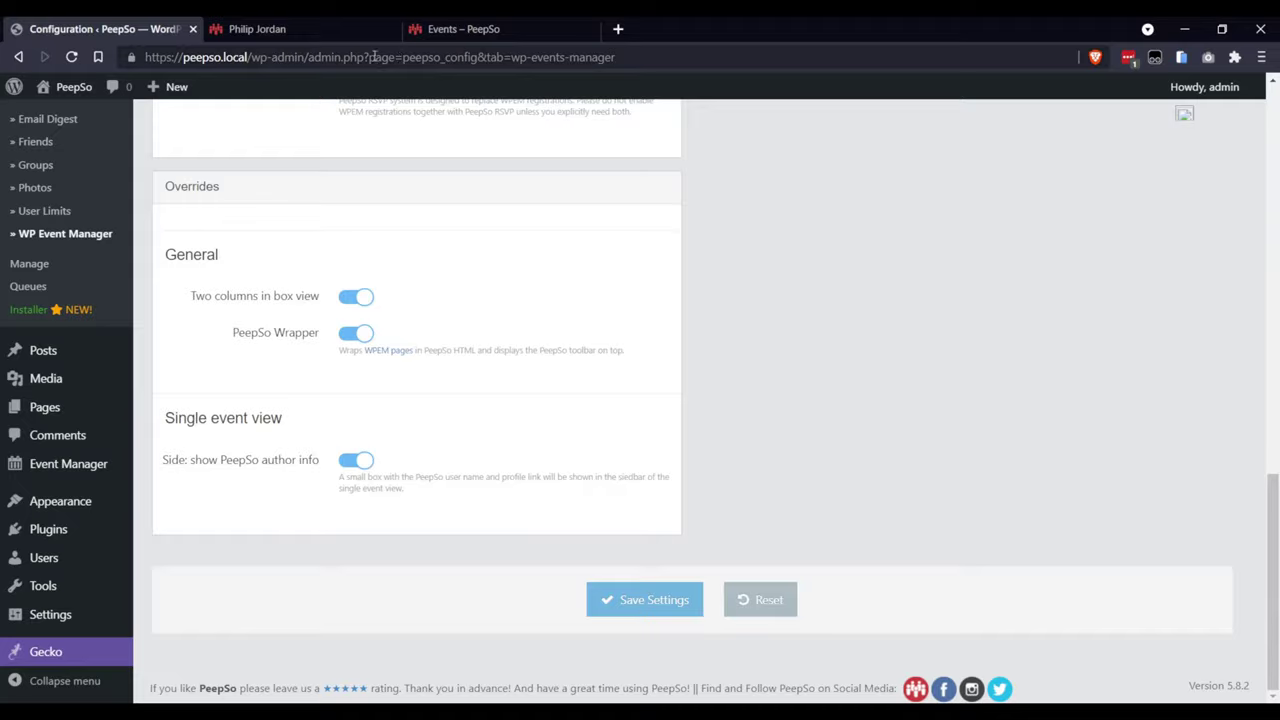
{"action": "scroll", "coordinate": [771, 417], "scroll_direction": "up", "scroll_amount": 10}
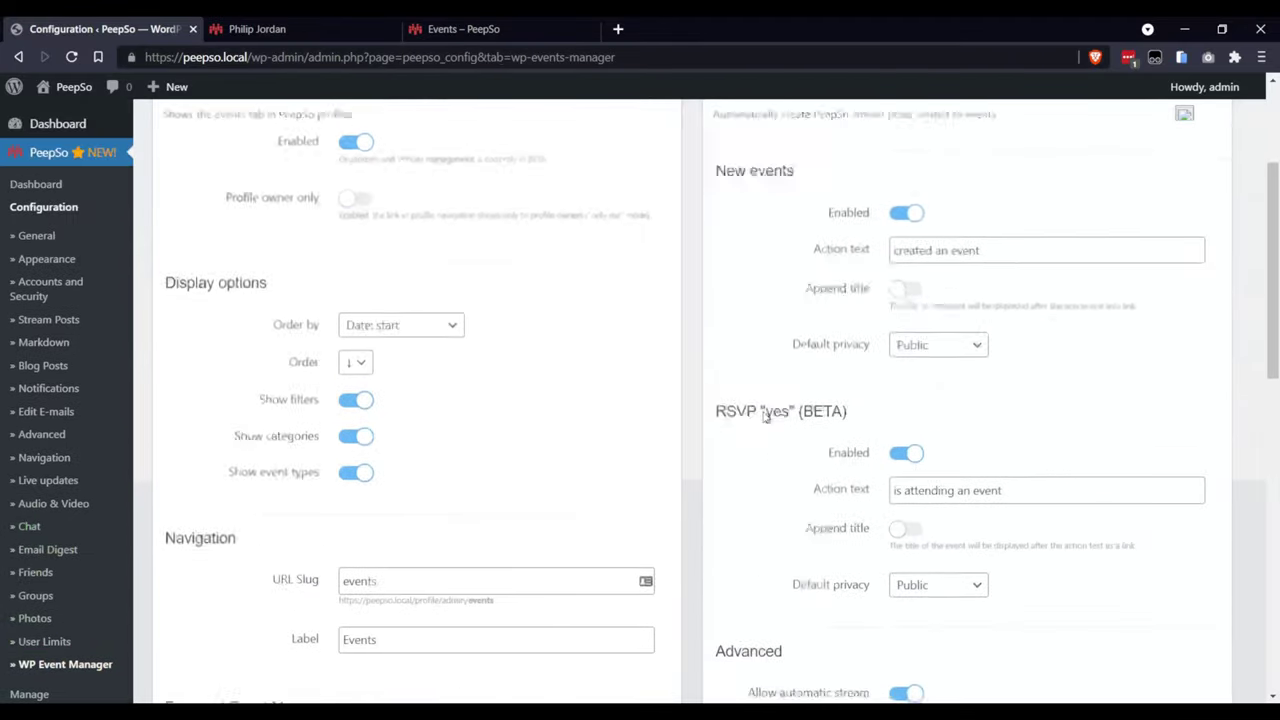
{"action": "scroll", "coordinate": [766, 420], "scroll_direction": "up", "scroll_amount": 3}
{"action": "scroll", "coordinate": [766, 417], "scroll_direction": "down", "scroll_amount": 12}
{"action": "scroll", "coordinate": [740, 423], "scroll_direction": "up", "scroll_amount": 8}
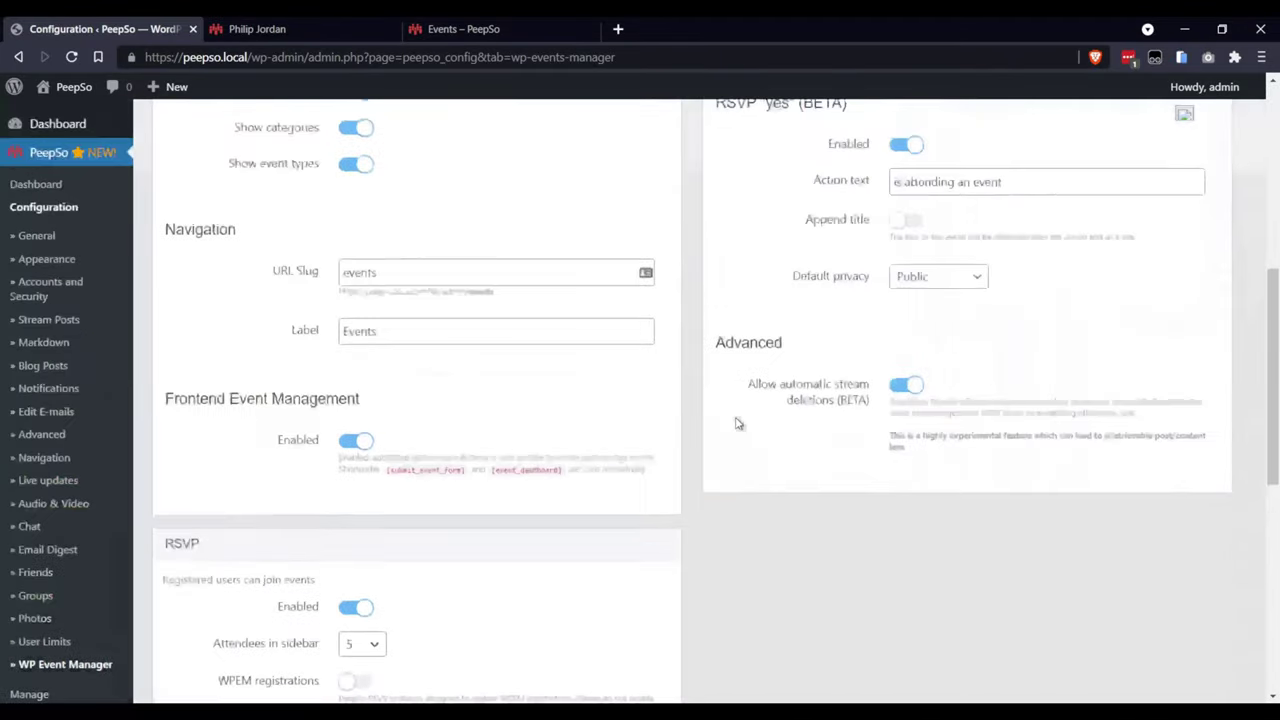
{"action": "scroll", "coordinate": [740, 420], "scroll_direction": "up", "scroll_amount": 3}
{"action": "scroll", "coordinate": [756, 190], "scroll_direction": "up", "scroll_amount": 3}
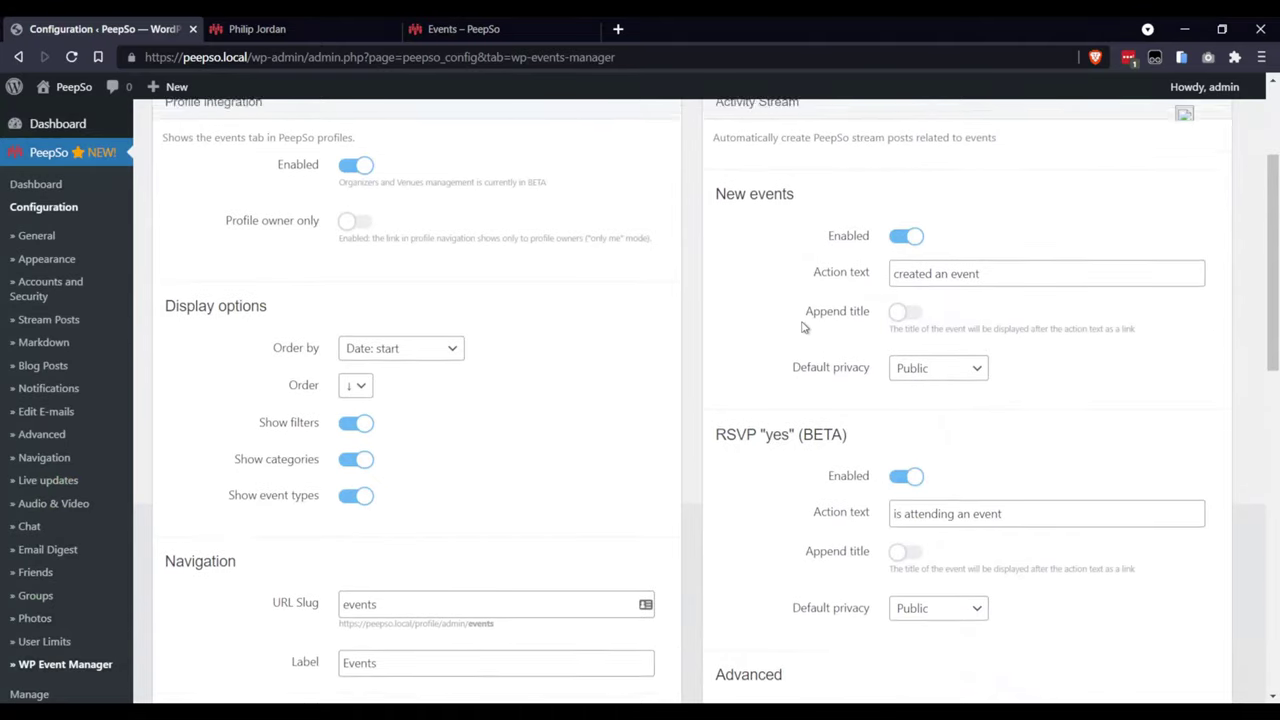
{"action": "scroll", "coordinate": [718, 358], "scroll_direction": "down", "scroll_amount": 5}
{"action": "scroll", "coordinate": [718, 358], "scroll_direction": "down", "scroll_amount": 10}
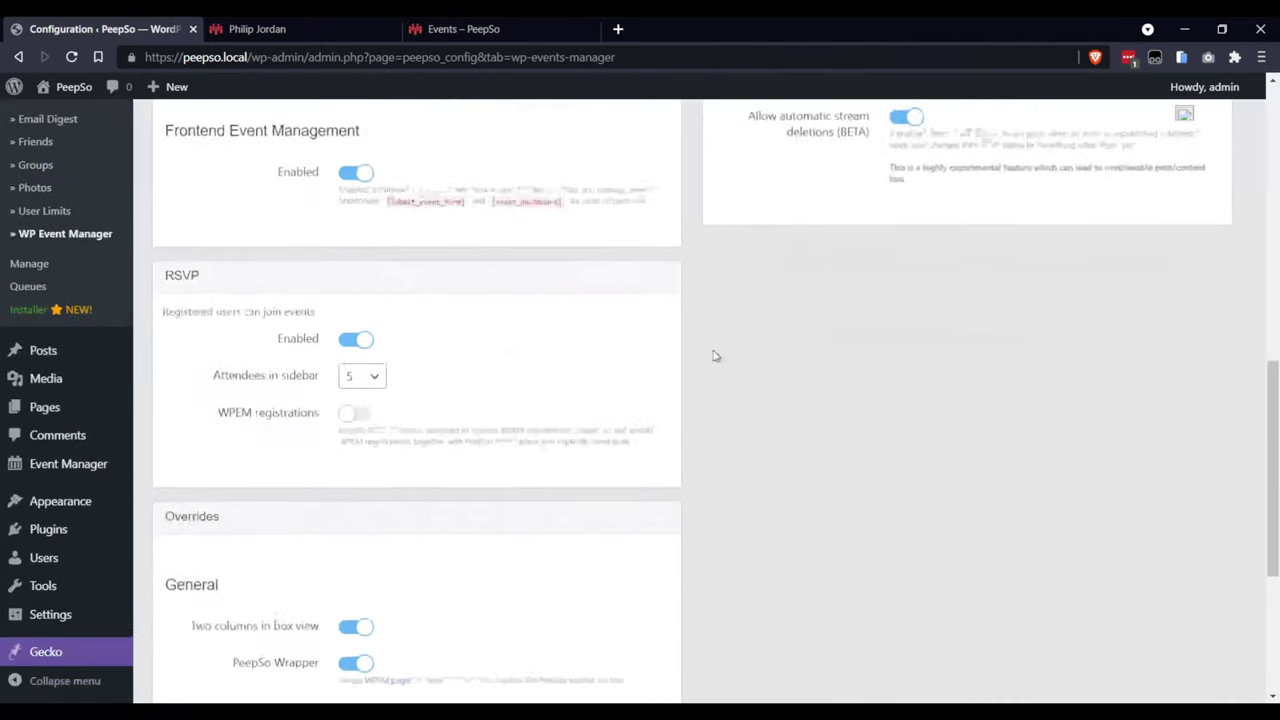
{"action": "left_click", "coordinate": [645, 600]}
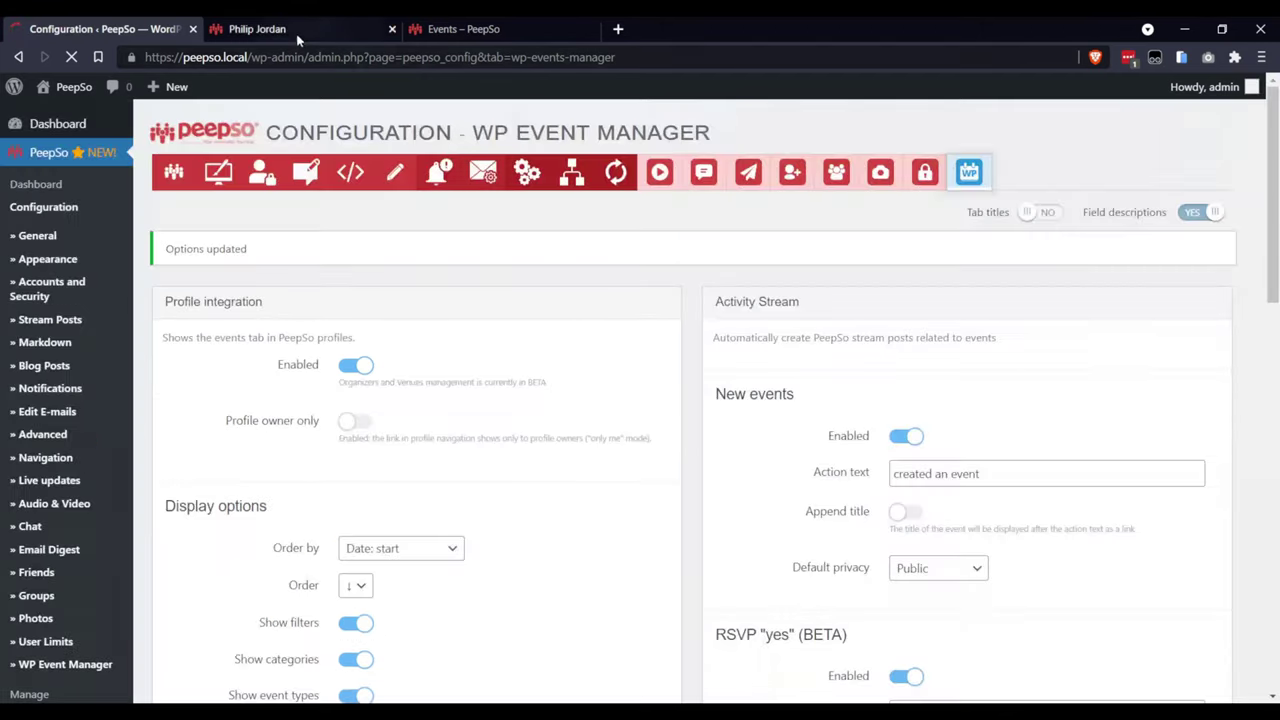
Step: Open the event creation form in the member profile's Events section and title the new event "Gala Dinner"
{"action": "left_click", "coordinate": [351, 42]}
{"action": "scroll", "coordinate": [752, 414], "scroll_direction": "up", "scroll_amount": 3}
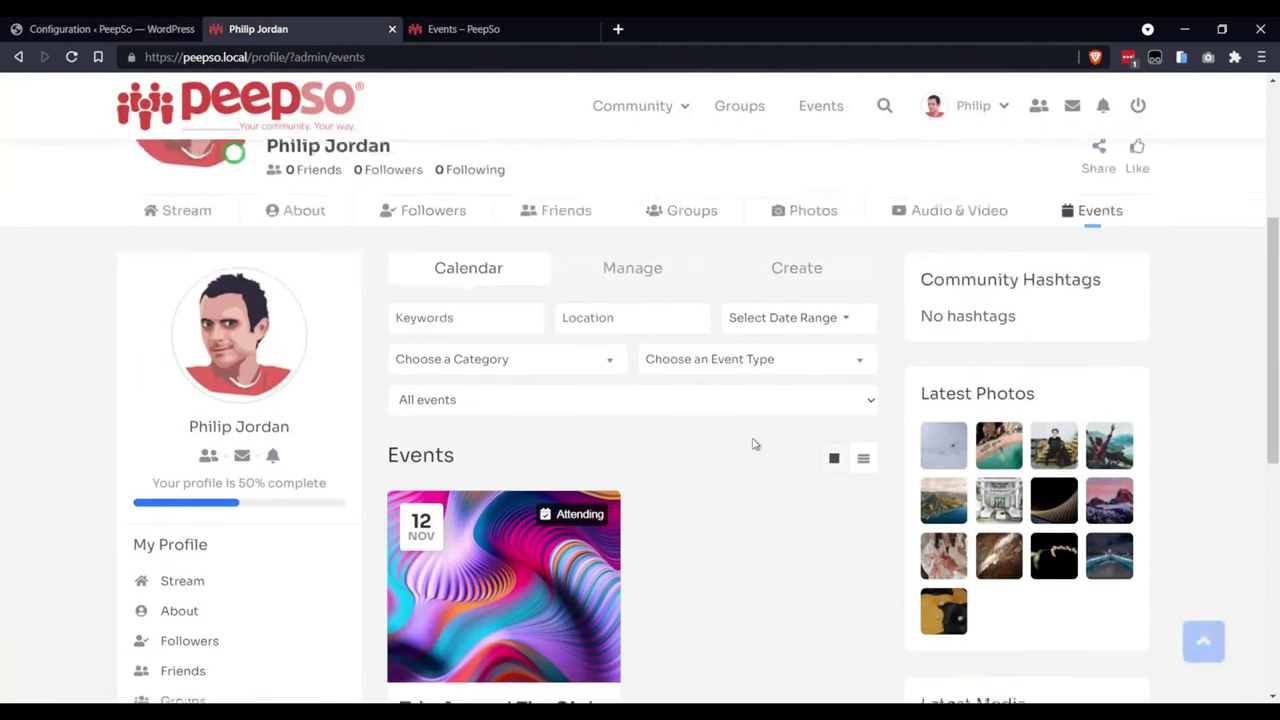
{"action": "left_click", "coordinate": [803, 360]}
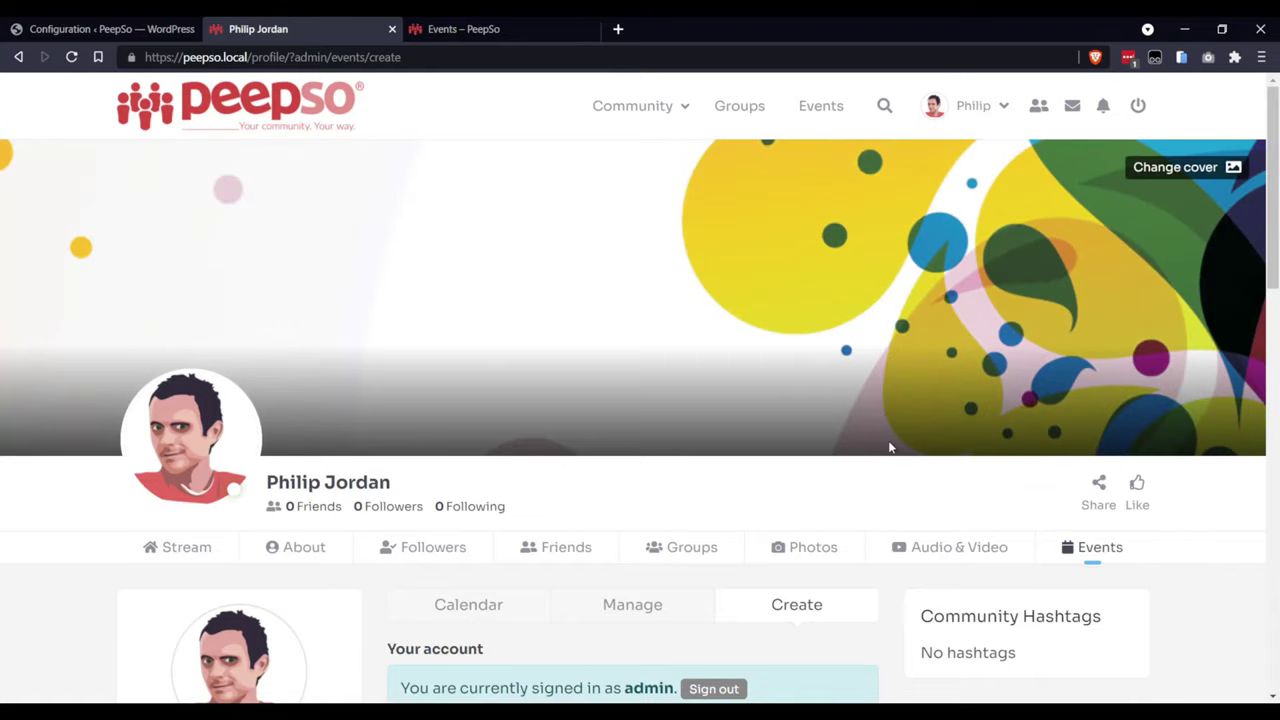
{"action": "scroll", "coordinate": [890, 447], "scroll_direction": "down", "scroll_amount": 5}
{"action": "scroll", "coordinate": [890, 447], "scroll_direction": "down", "scroll_amount": 1}
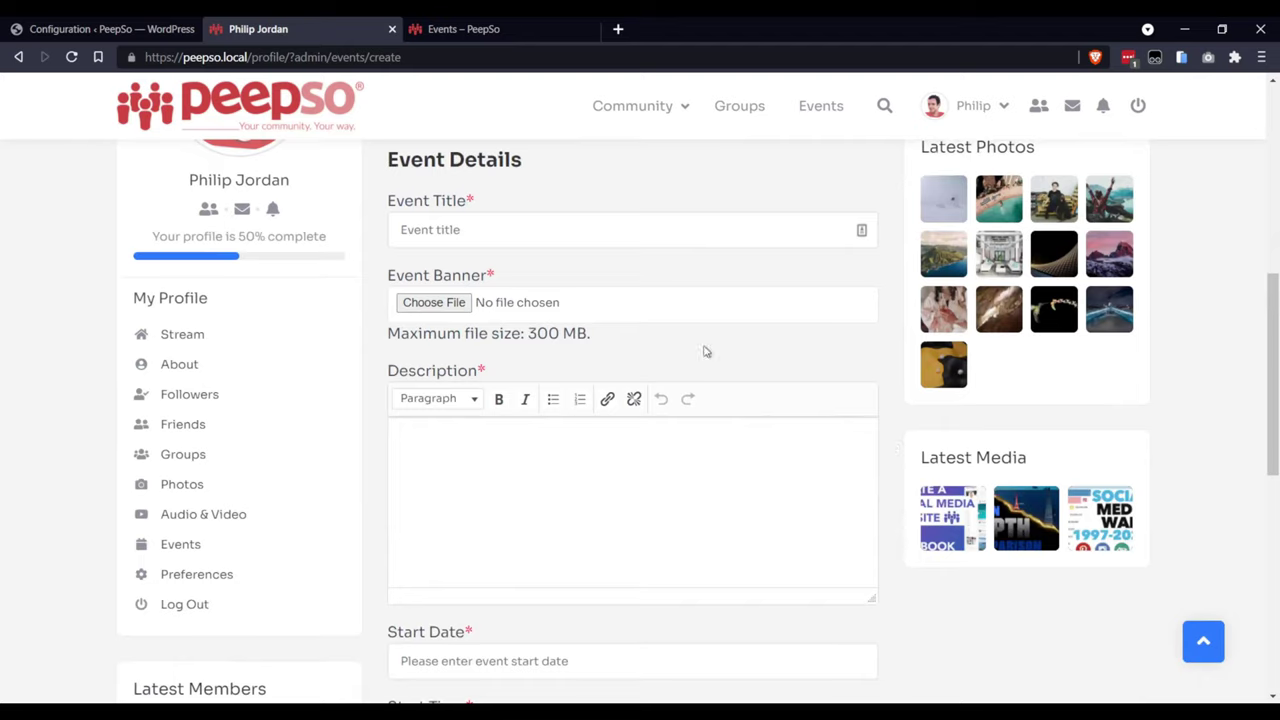
{"action": "left_click", "coordinate": [500, 228]}
{"action": "left_click", "coordinate": [421, 308]}
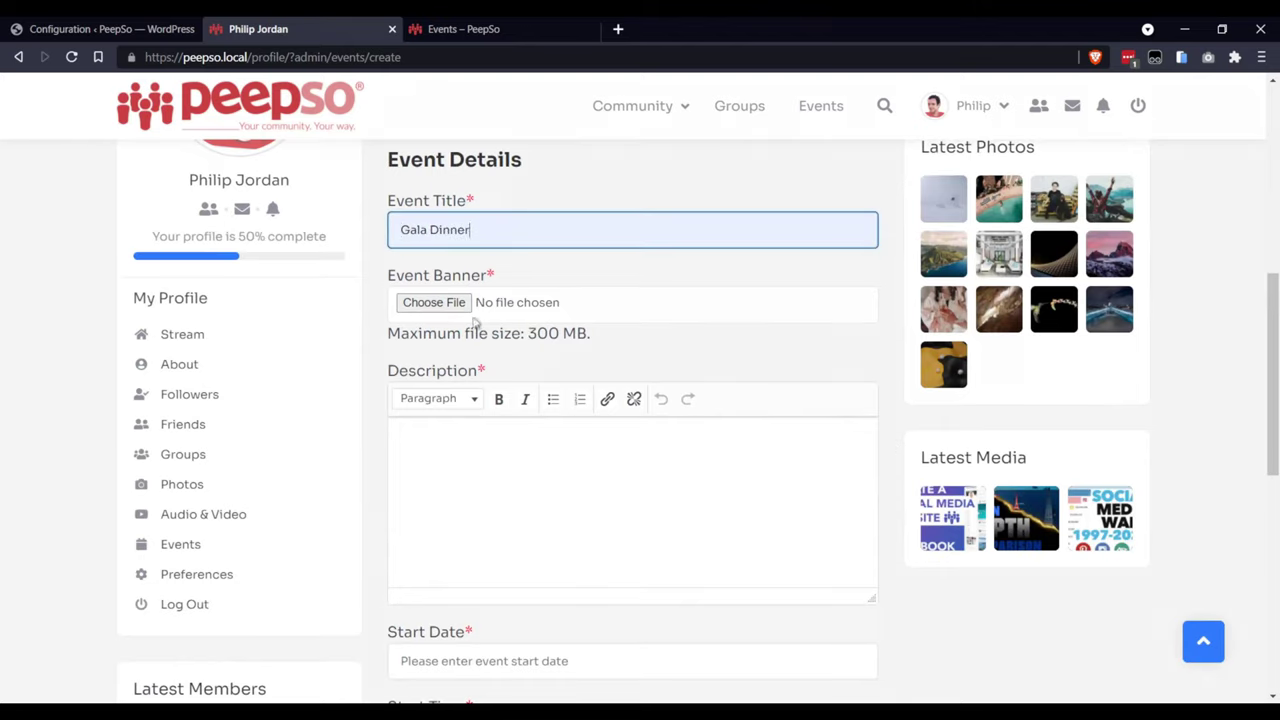
Step: Upload the colourful abstract wave image as the event banner and enter the description "Description will go here"
{"action": "left_click", "coordinate": [433, 304]}
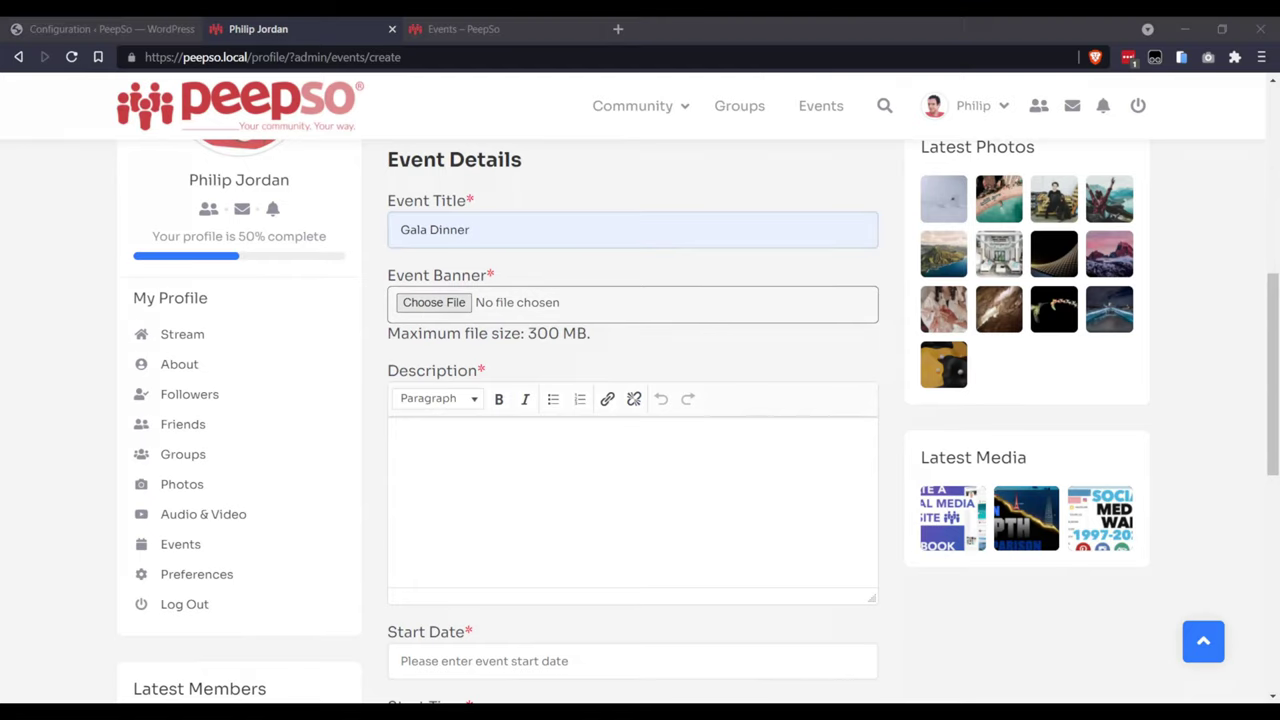
{"action": "left_click", "coordinate": [749, 334]}
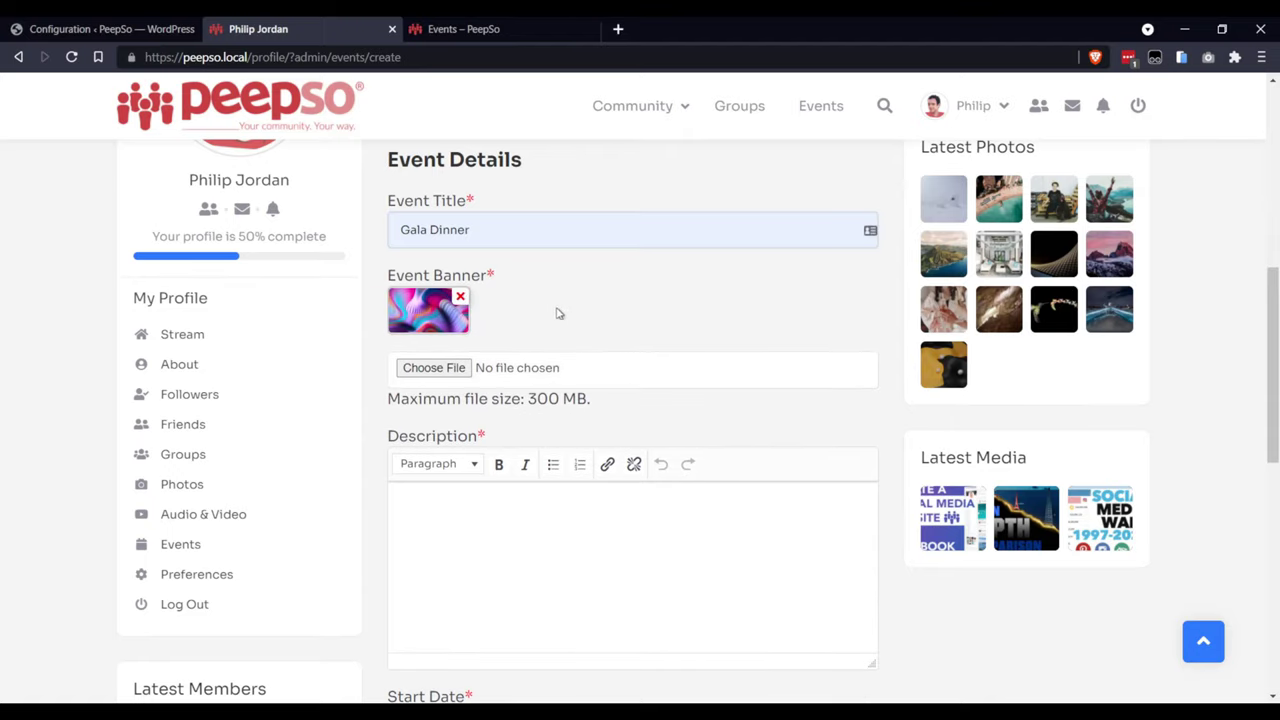
{"action": "scroll", "coordinate": [462, 452], "scroll_direction": "down", "scroll_amount": 1}
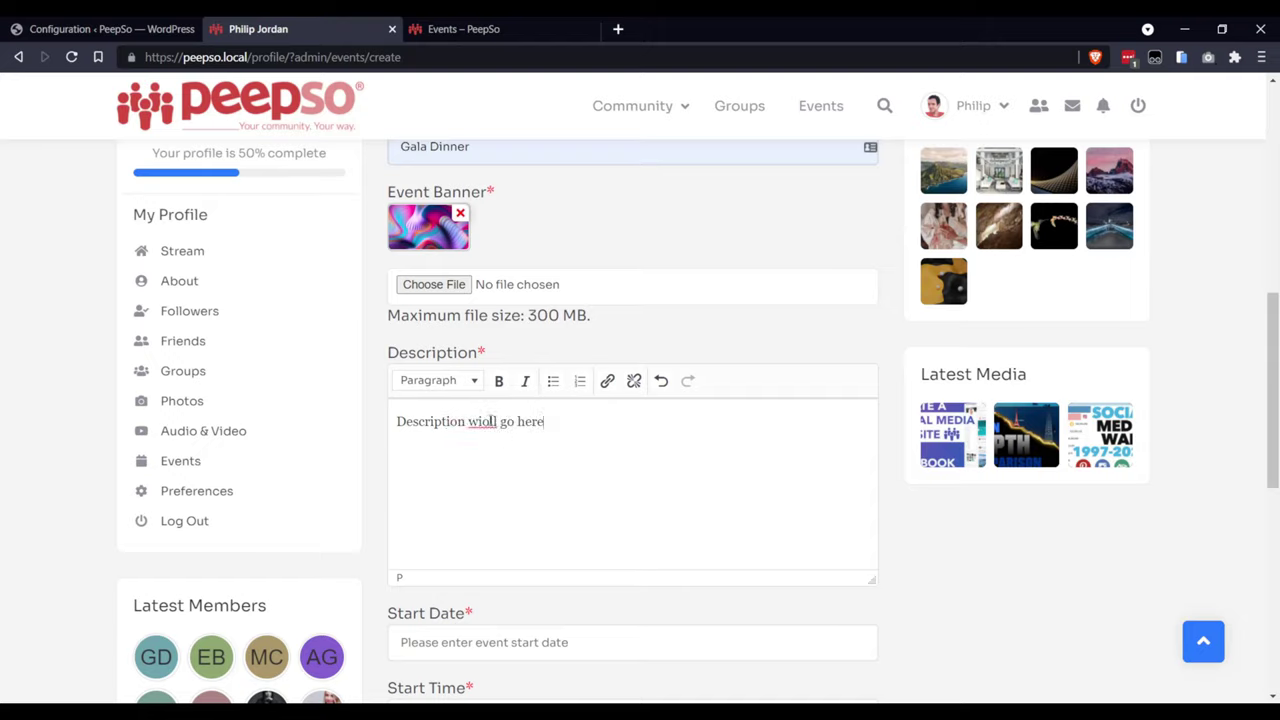
{"action": "key", "text": "BackSpace"}
Step: Set the event's start date to 2021-11-13 and its start time to 09:30 AM
{"action": "scroll", "coordinate": [606, 460], "scroll_direction": "down", "scroll_amount": 3}
{"action": "left_click", "coordinate": [505, 393]}
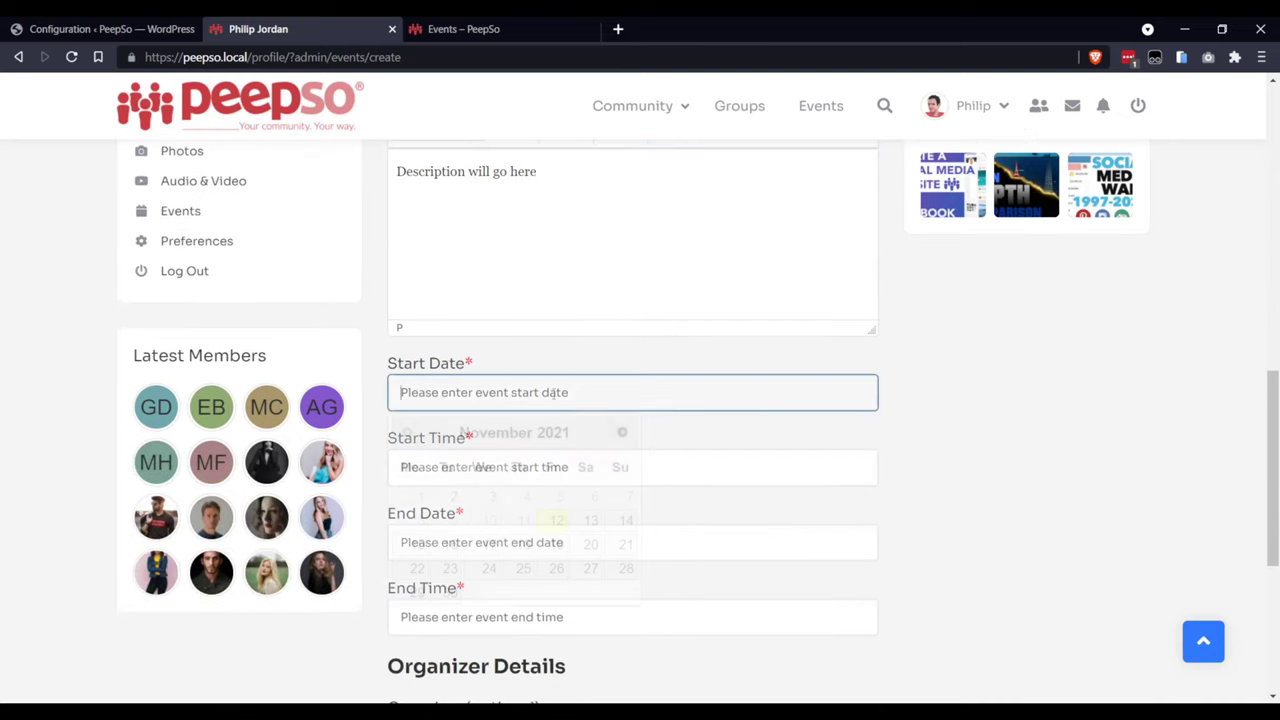
{"action": "left_click", "coordinate": [591, 521]}
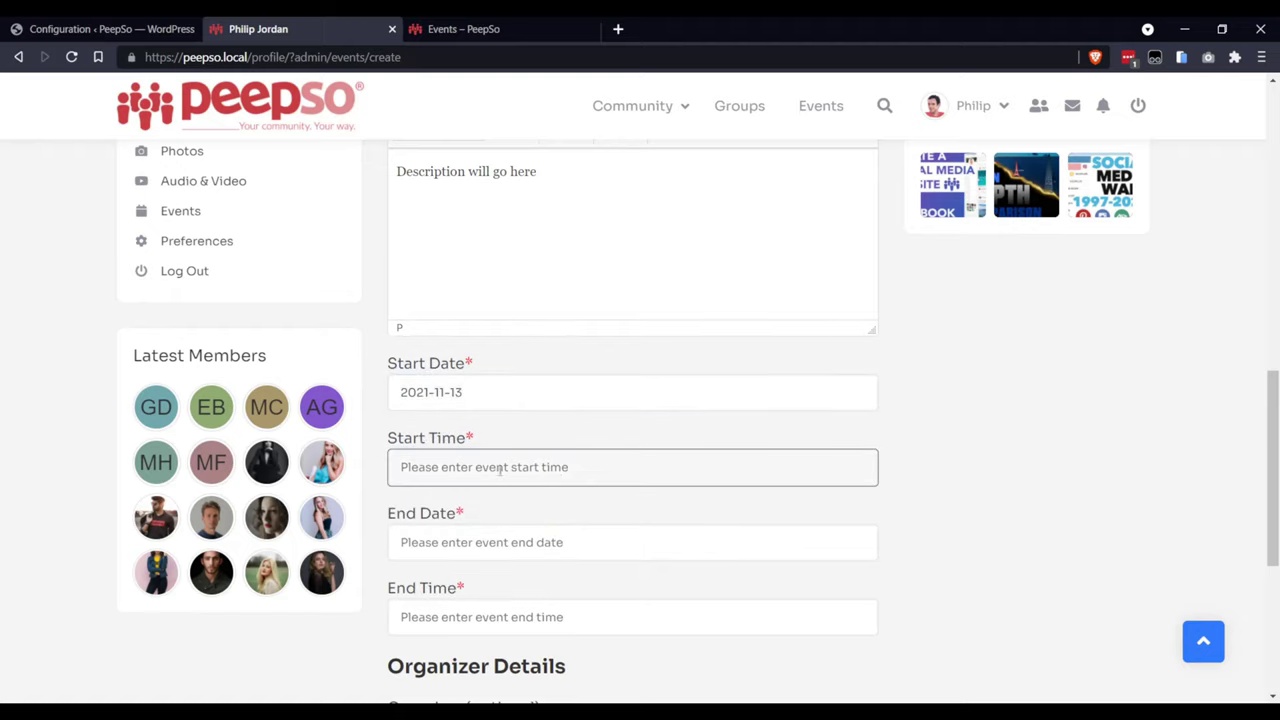
{"action": "left_click", "coordinate": [508, 470]}
{"action": "scroll", "coordinate": [440, 560], "scroll_direction": "down", "scroll_amount": 5}
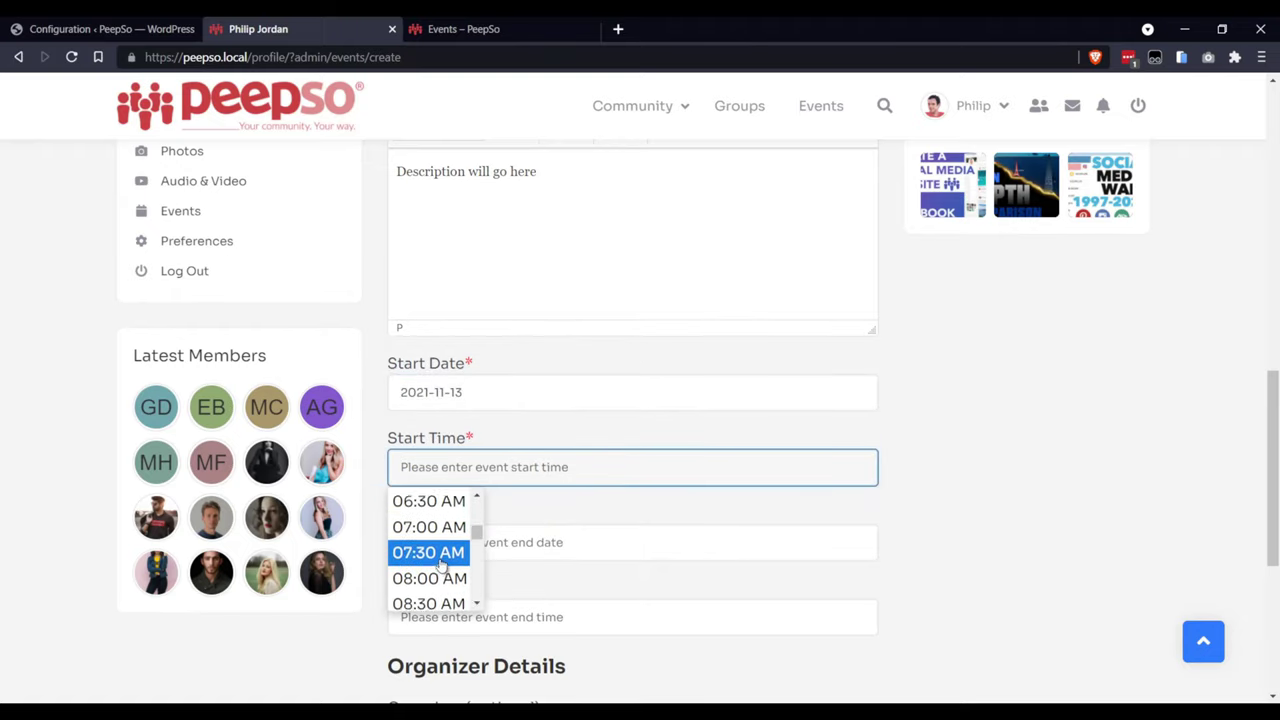
{"action": "scroll", "coordinate": [441, 565], "scroll_direction": "down", "scroll_amount": 2}
{"action": "left_click", "coordinate": [430, 570]}
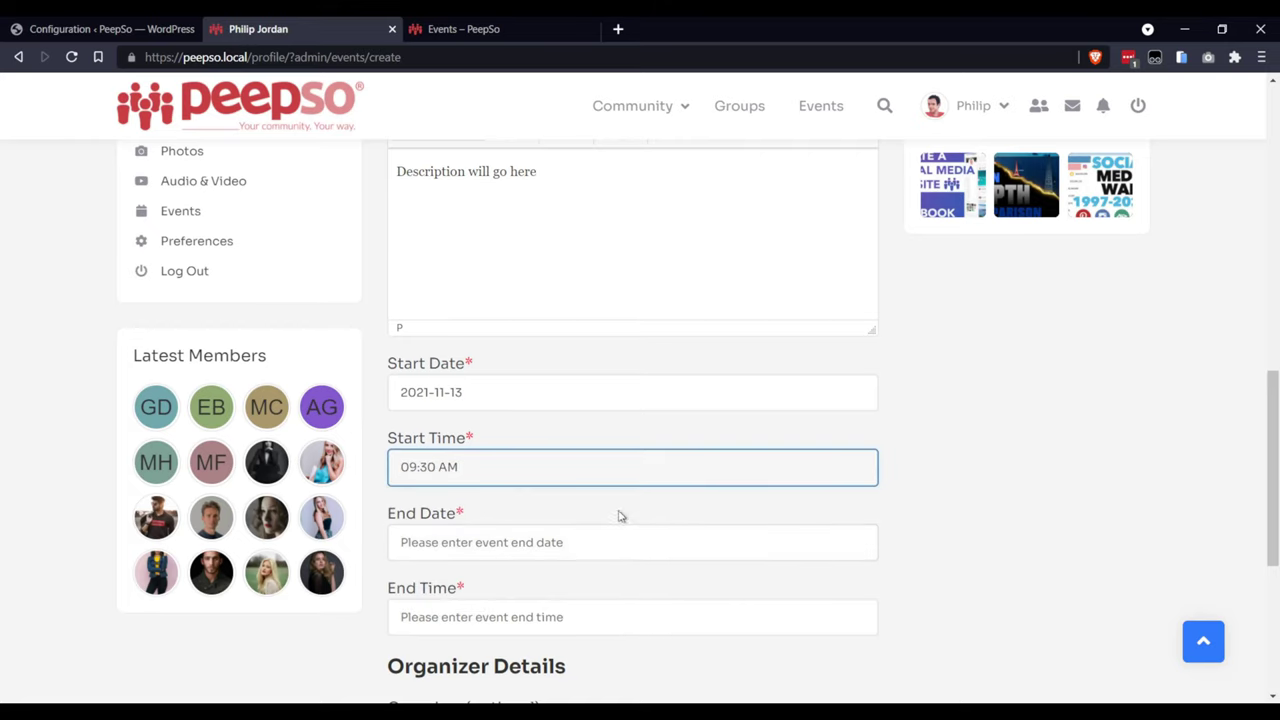
Step: Change the event's start time to 07:00 PM
{"action": "left_click", "coordinate": [441, 467]}
{"action": "scroll", "coordinate": [563, 365], "scroll_direction": "up", "scroll_amount": 2}
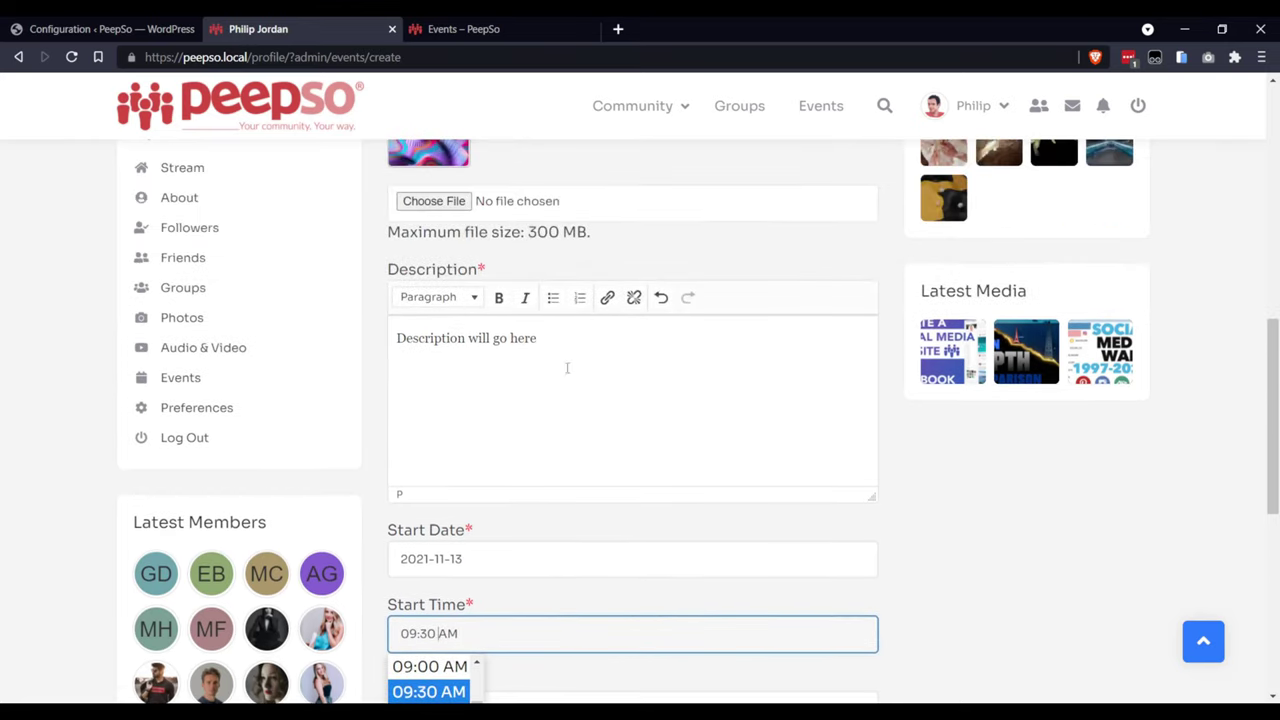
{"action": "scroll", "coordinate": [540, 350], "scroll_direction": "up", "scroll_amount": 2}
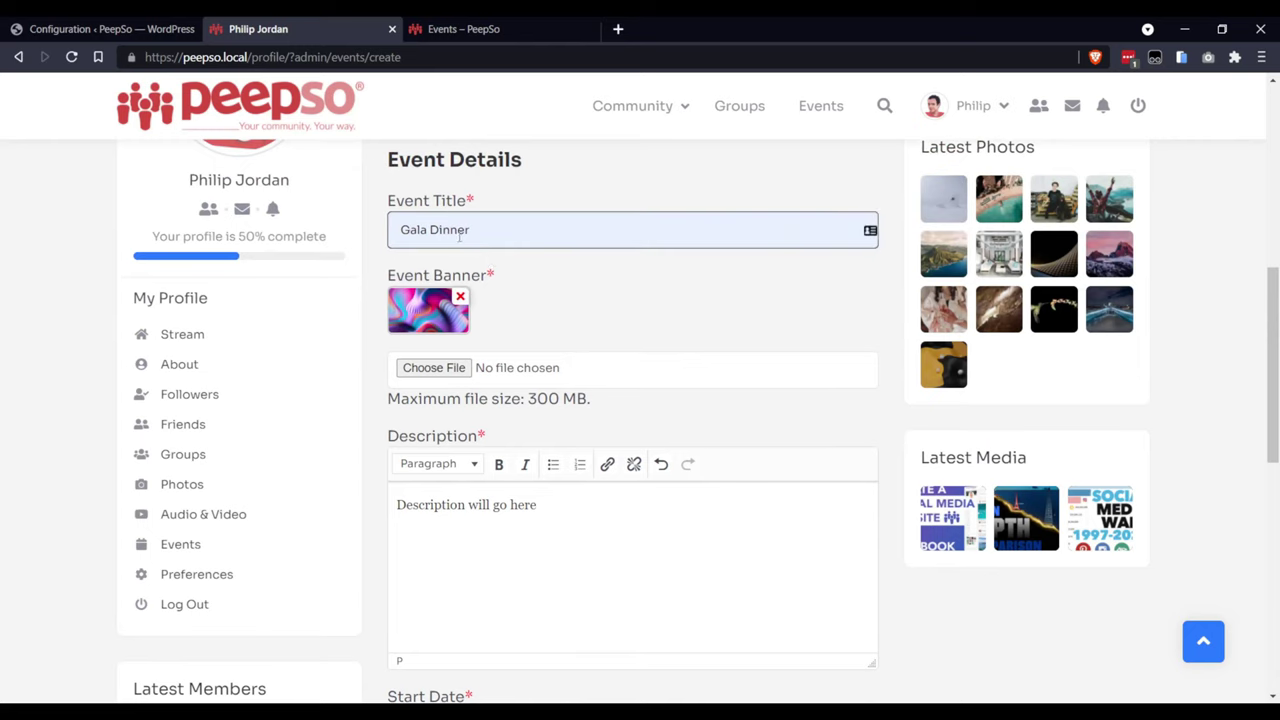
{"action": "scroll", "coordinate": [540, 358], "scroll_direction": "down", "scroll_amount": 2}
{"action": "scroll", "coordinate": [540, 380], "scroll_direction": "down", "scroll_amount": 2}
{"action": "scroll", "coordinate": [440, 490], "scroll_direction": "down", "scroll_amount": 4}
{"action": "scroll", "coordinate": [445, 480], "scroll_direction": "down", "scroll_amount": 5}
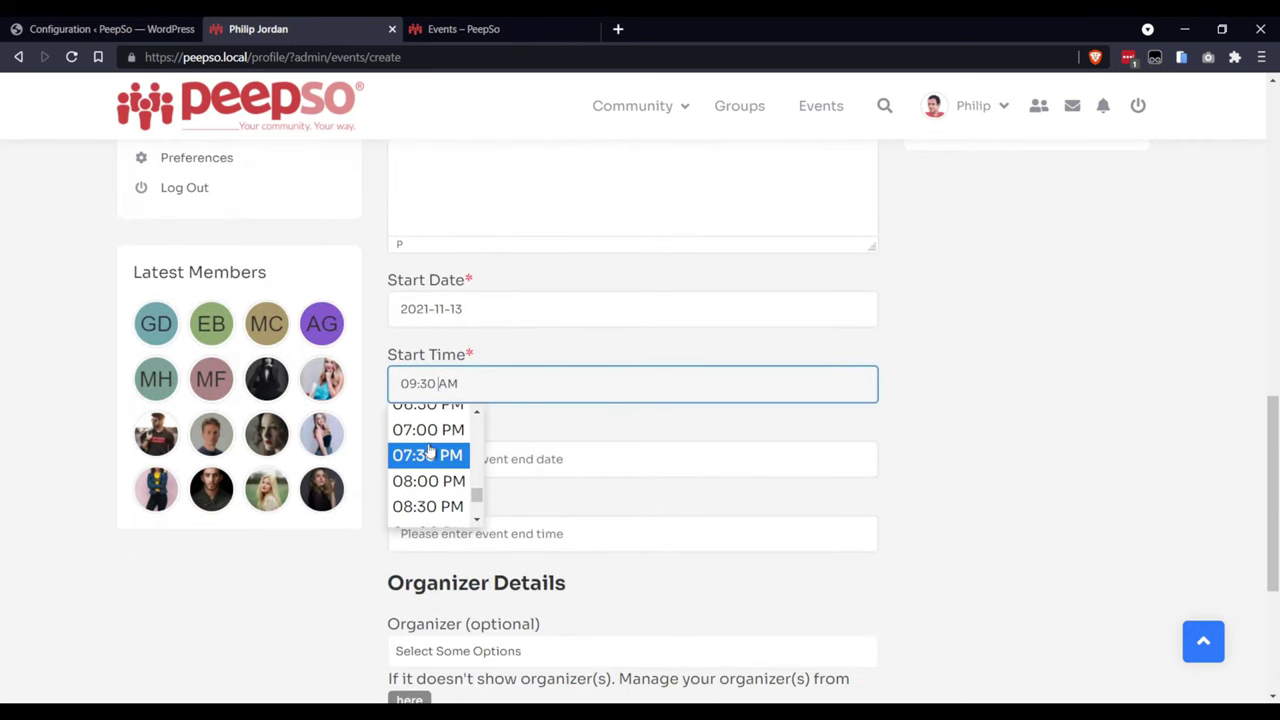
{"action": "left_click", "coordinate": [432, 437]}
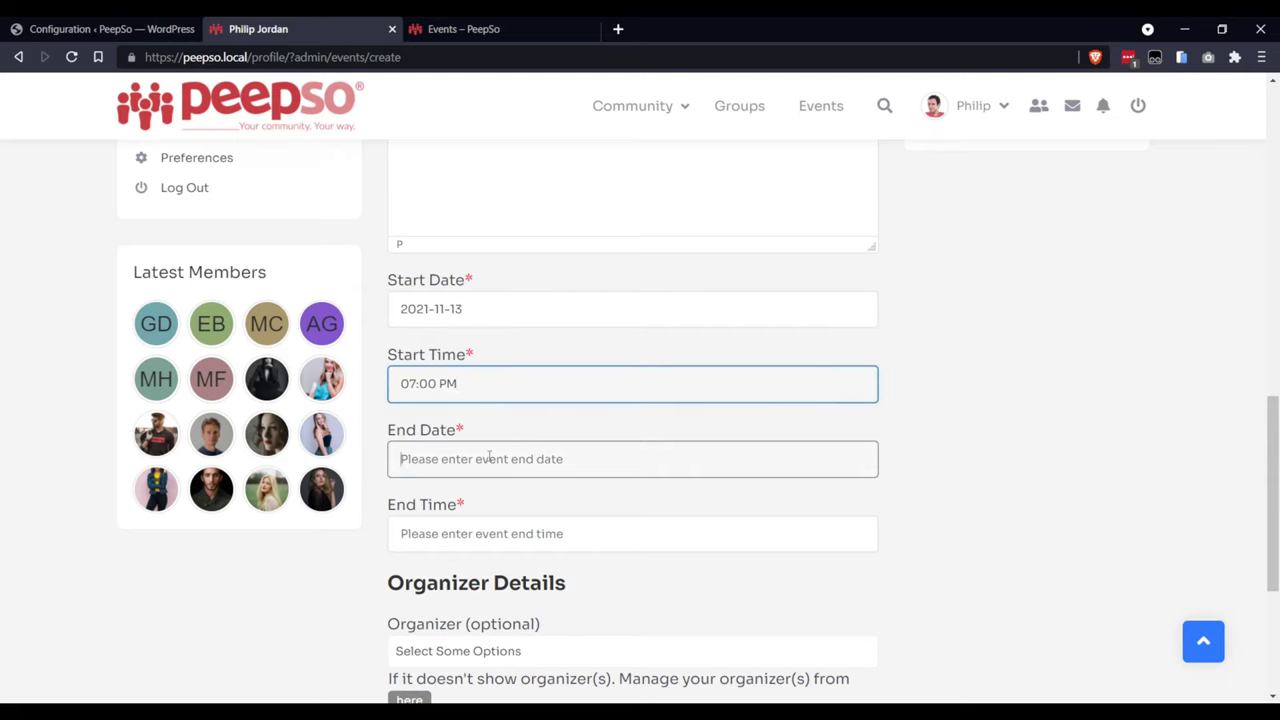
Step: Set the event's end date to 2021-11-13 and its end time to 11:30 PM
{"action": "left_click", "coordinate": [489, 458]}
{"action": "left_click", "coordinate": [589, 590]}
{"action": "scroll", "coordinate": [630, 540], "scroll_direction": "down", "scroll_amount": 1}
{"action": "left_click", "coordinate": [545, 455]}
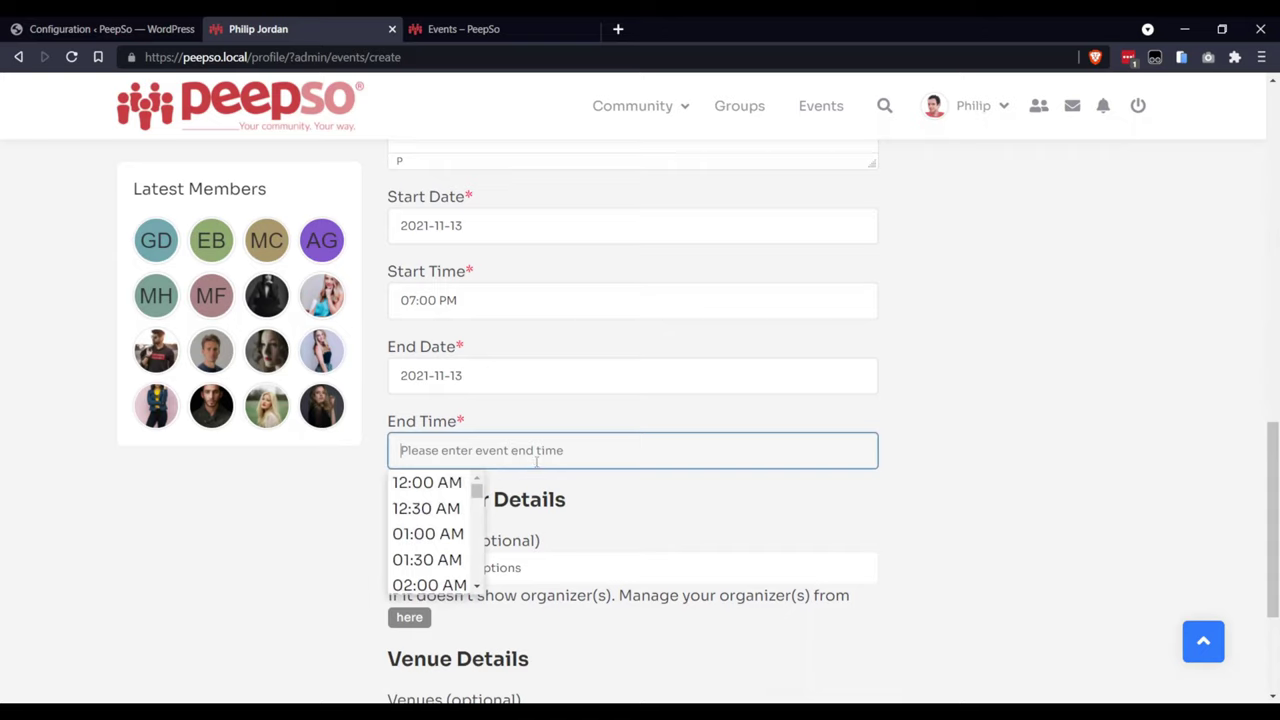
{"action": "scroll", "coordinate": [441, 521], "scroll_direction": "down", "scroll_amount": 8}
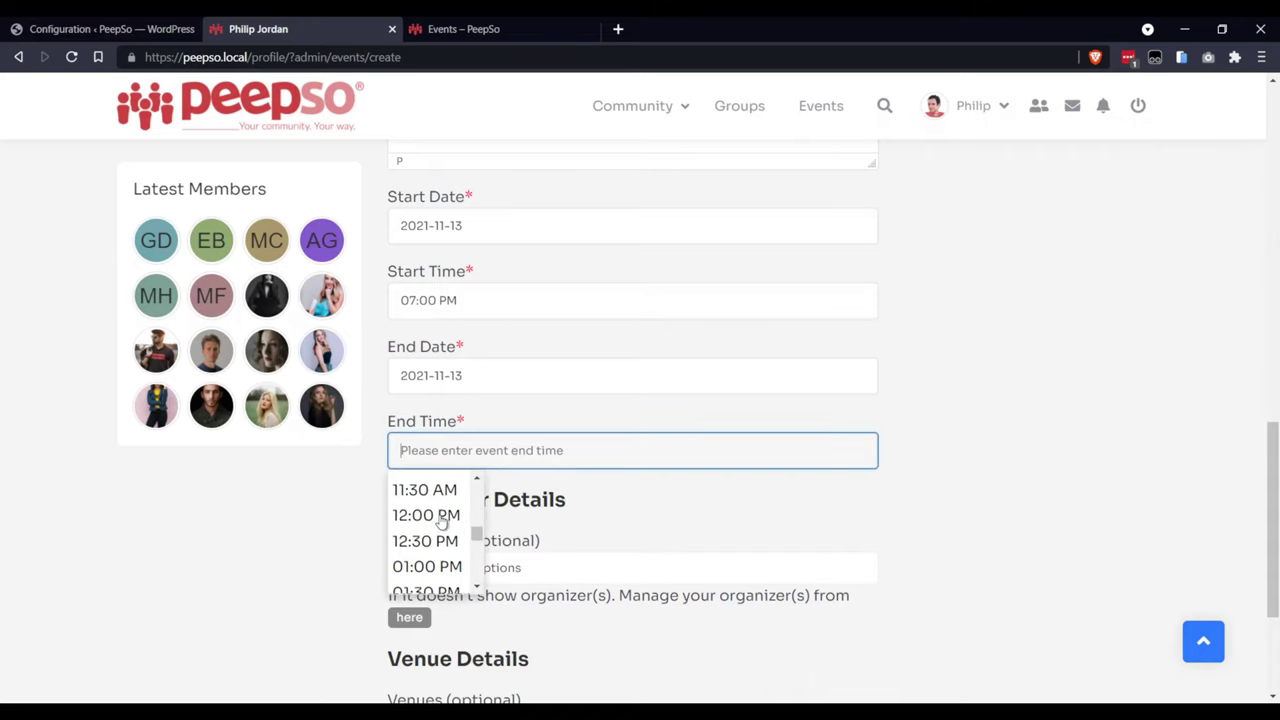
{"action": "left_click", "coordinate": [420, 489]}
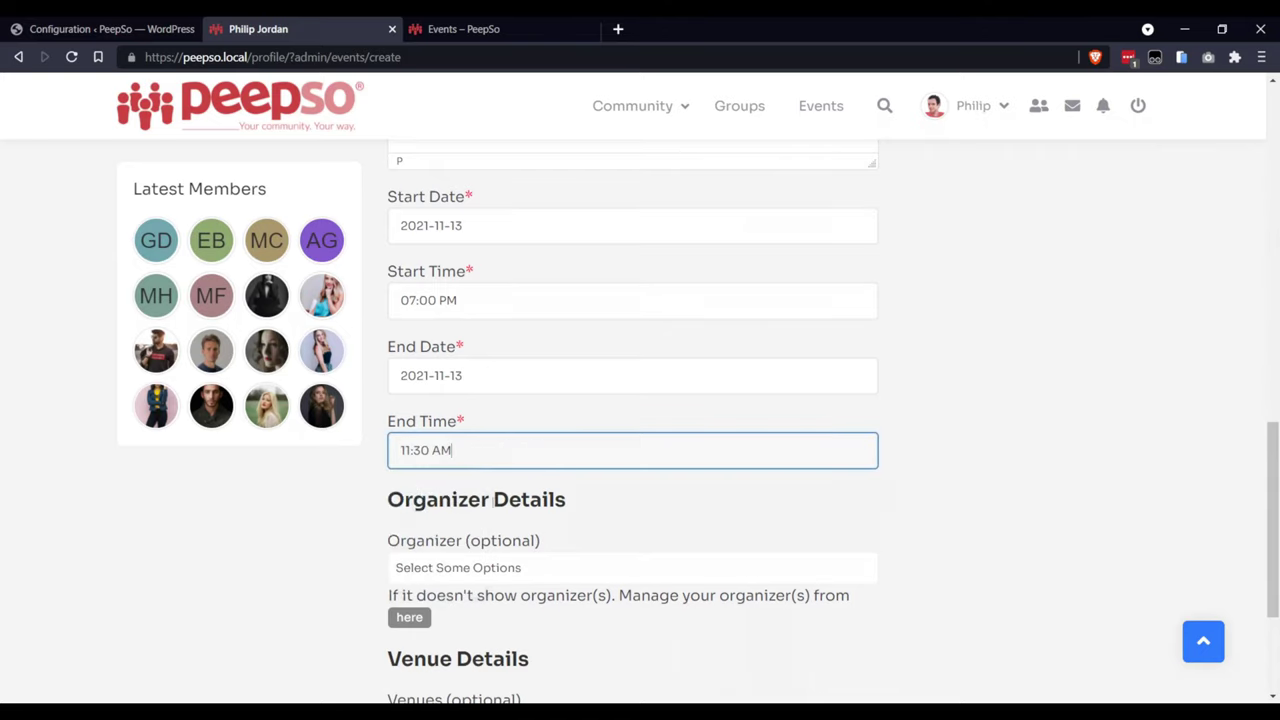
{"action": "left_click", "coordinate": [432, 458]}
{"action": "scroll", "coordinate": [423, 532], "scroll_direction": "down", "scroll_amount": 4}
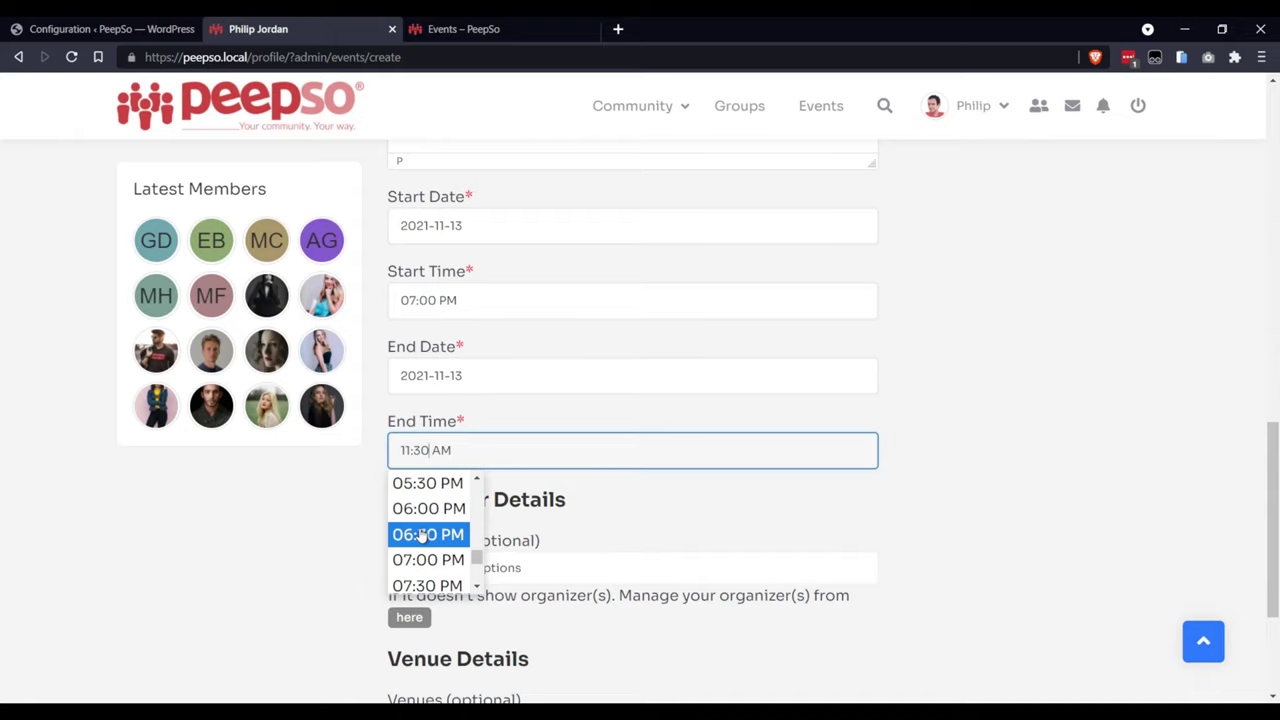
{"action": "scroll", "coordinate": [422, 540], "scroll_direction": "down", "scroll_amount": 3}
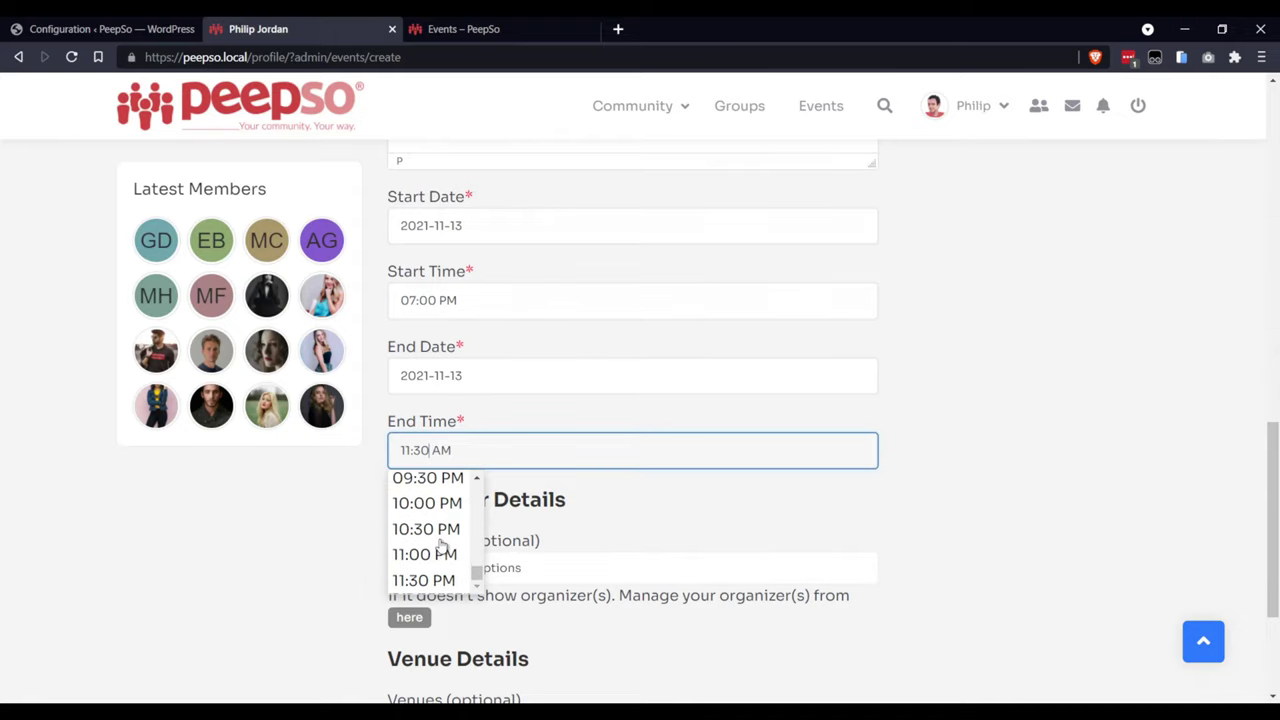
{"action": "left_click", "coordinate": [420, 580]}
{"action": "scroll", "coordinate": [640, 535], "scroll_direction": "down", "scroll_amount": 3}
{"action": "left_click", "coordinate": [424, 580]}
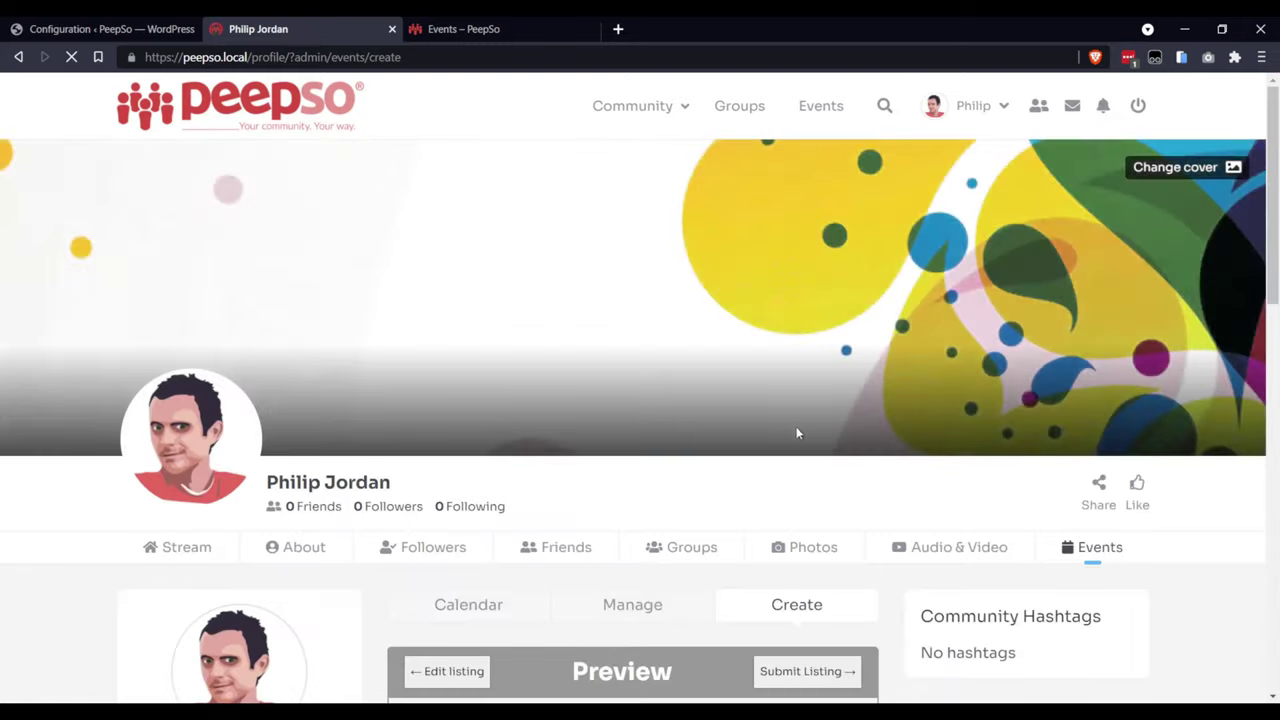
Step: Submit the Gala Dinner listing from its preview and view it in the profile's events calendar
{"action": "scroll", "coordinate": [797, 433], "scroll_direction": "down", "scroll_amount": 3}
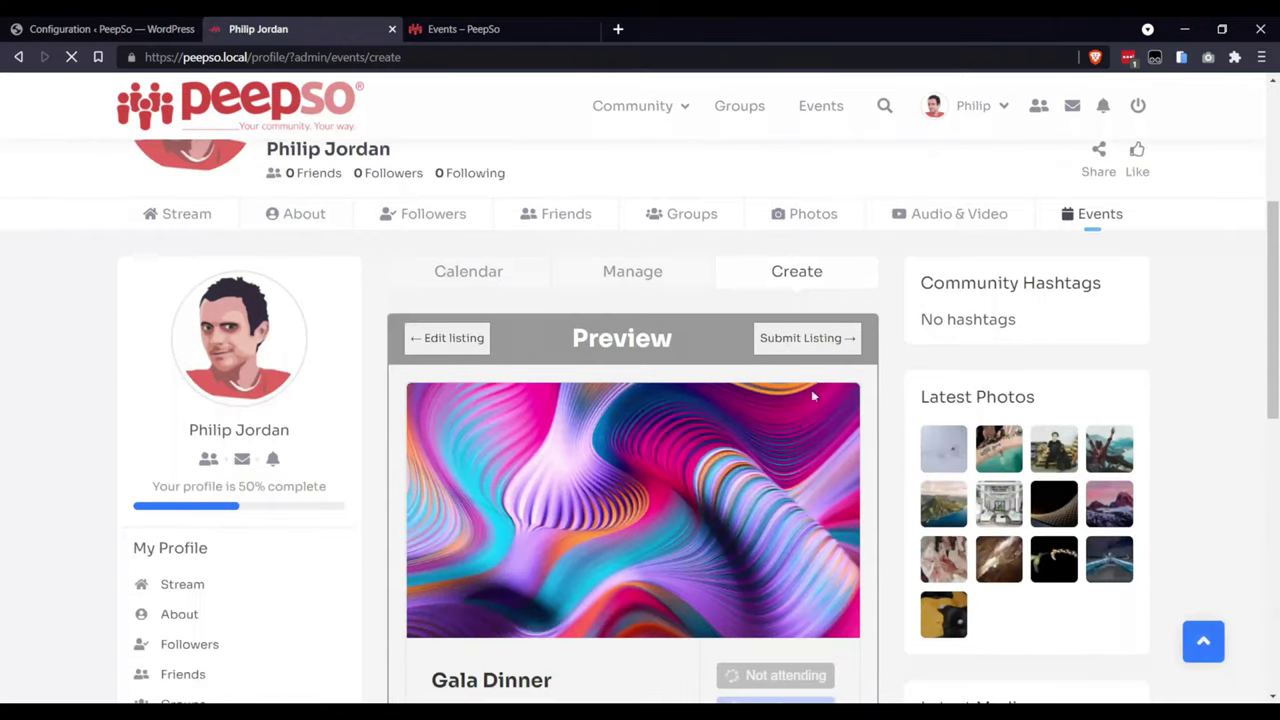
{"action": "left_click", "coordinate": [853, 337]}
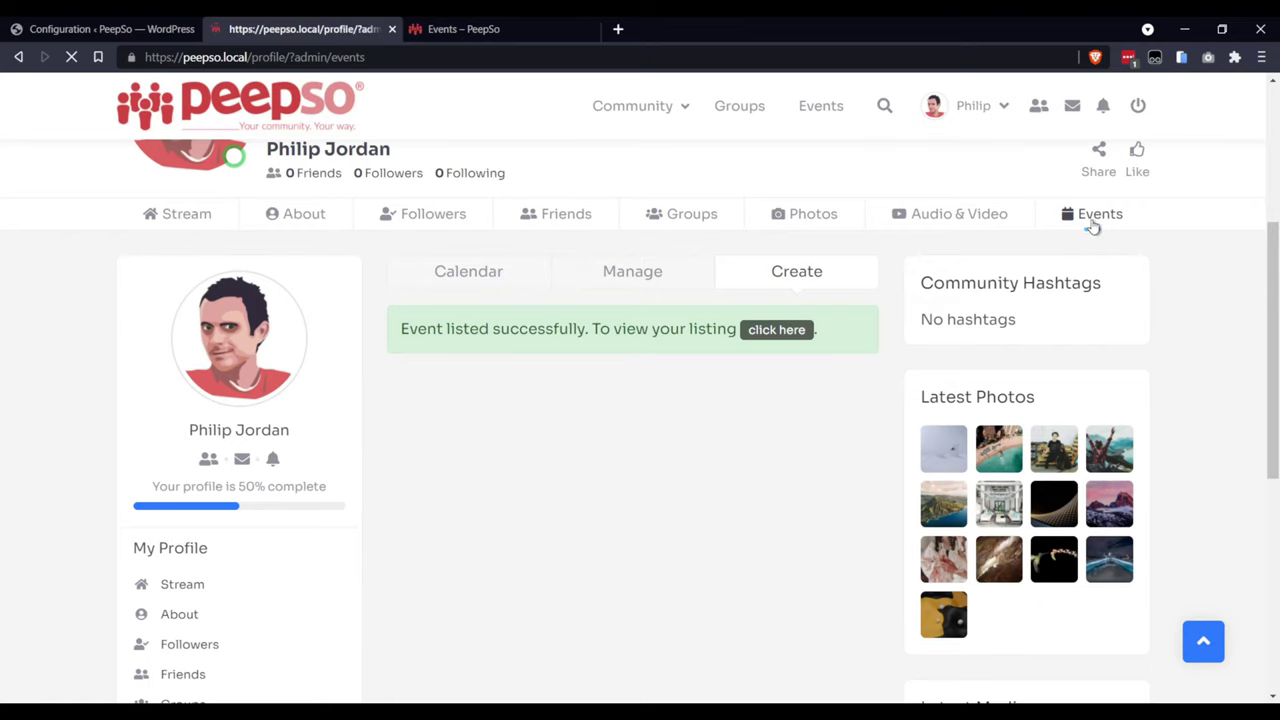
{"action": "scroll", "coordinate": [695, 322], "scroll_direction": "down", "scroll_amount": 3}
{"action": "scroll", "coordinate": [695, 322], "scroll_direction": "down", "scroll_amount": 2}
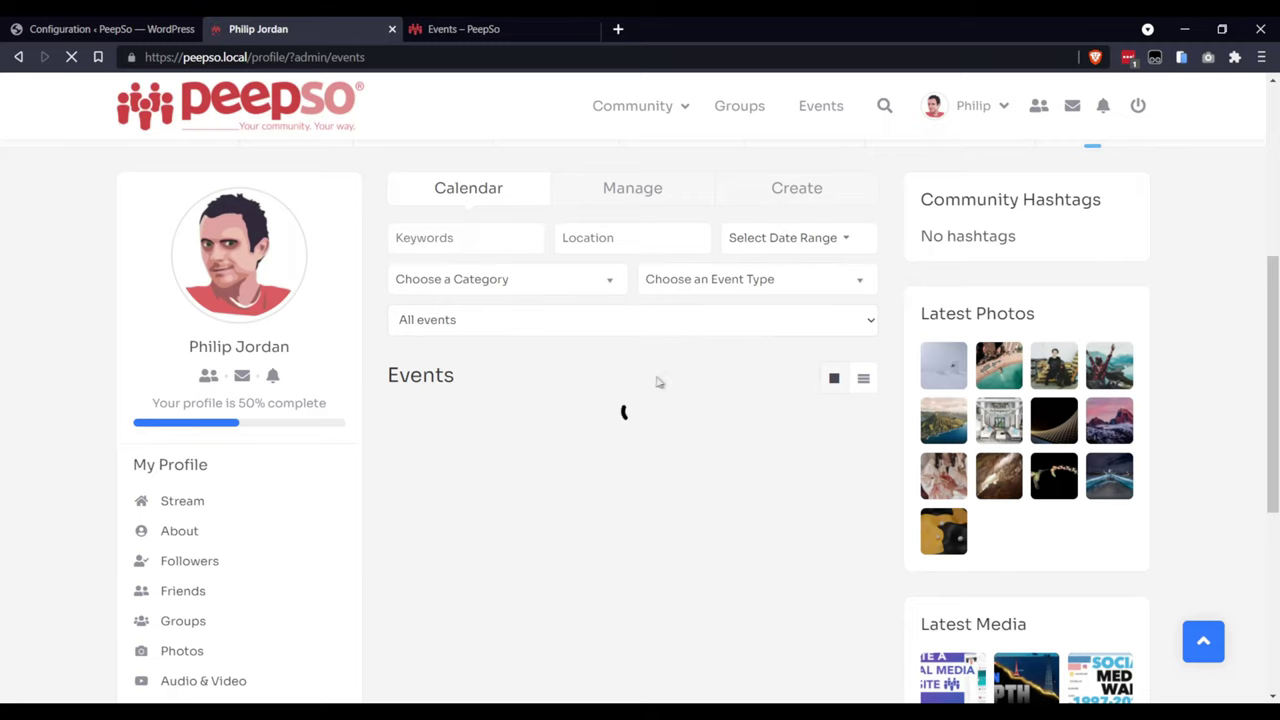
{"action": "scroll", "coordinate": [740, 375], "scroll_direction": "down", "scroll_amount": 1}
{"action": "scroll", "coordinate": [740, 375], "scroll_direction": "down", "scroll_amount": 1}
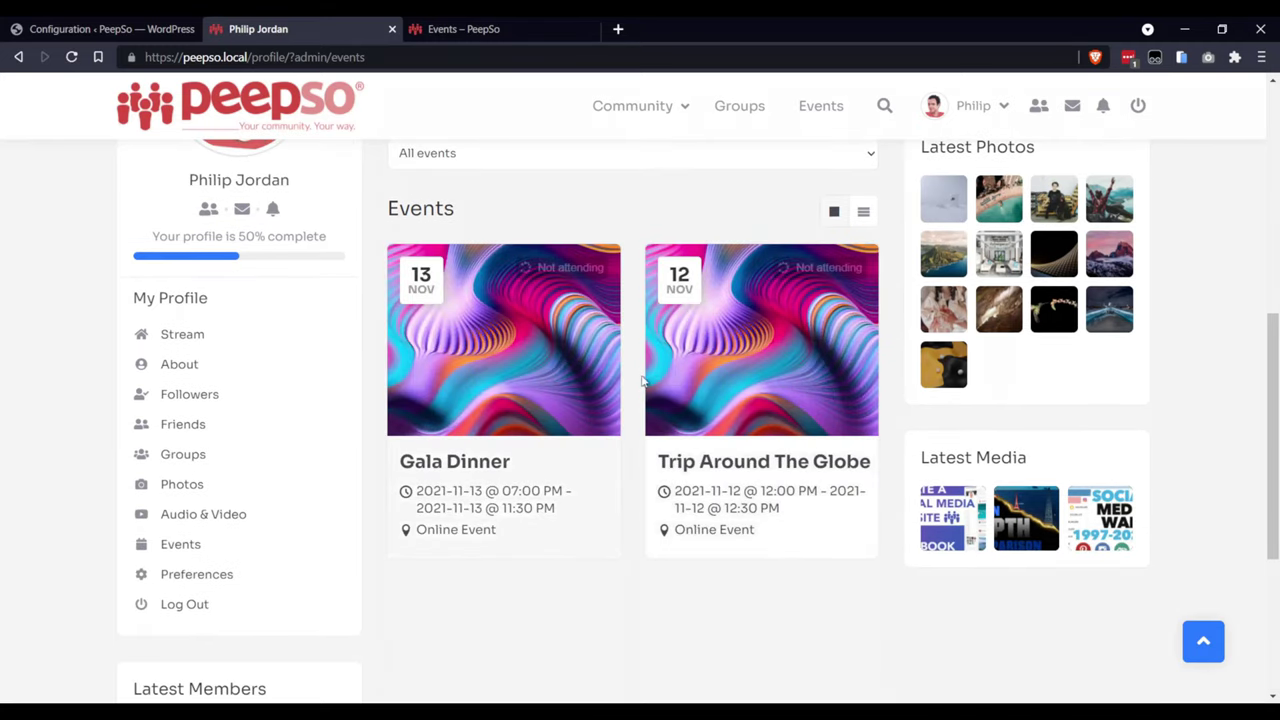
Step: Open the community activity stream and examine the post about the new Gala Dinner event
{"action": "scroll", "coordinate": [583, 440], "scroll_direction": "up", "scroll_amount": 5}
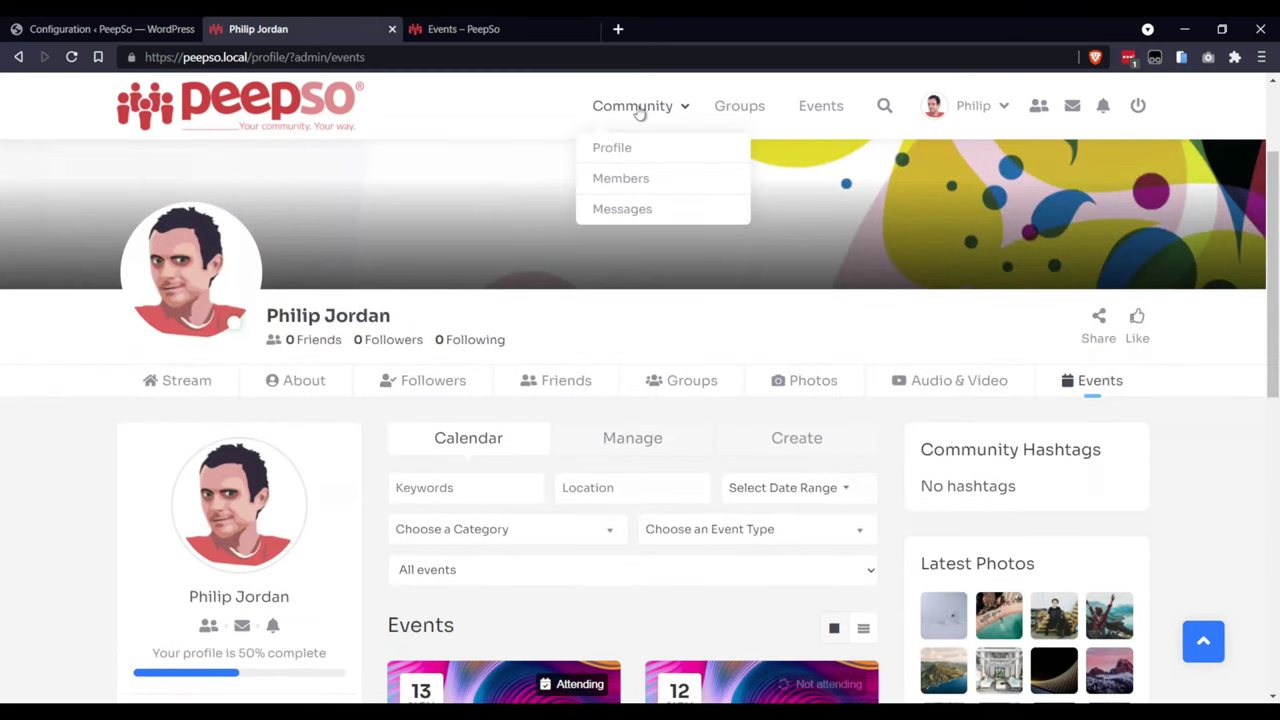
{"action": "left_click", "coordinate": [634, 106]}
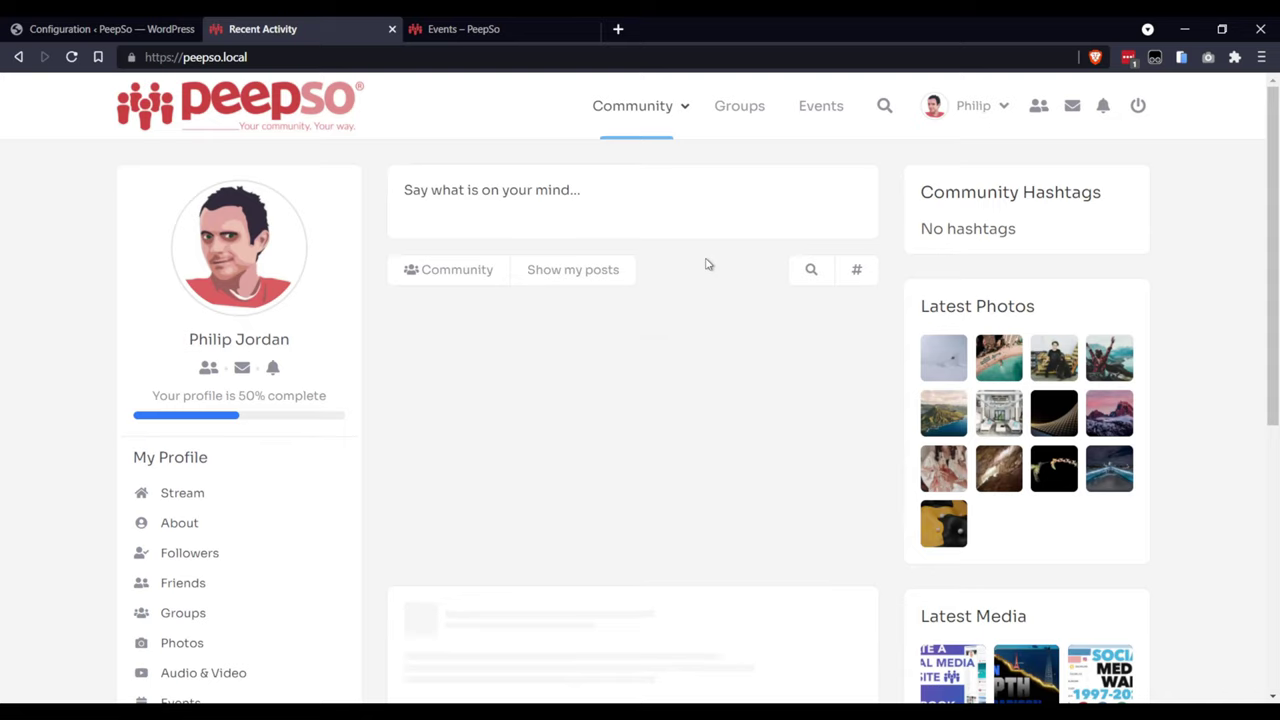
{"action": "scroll", "coordinate": [698, 272], "scroll_direction": "down", "scroll_amount": 1}
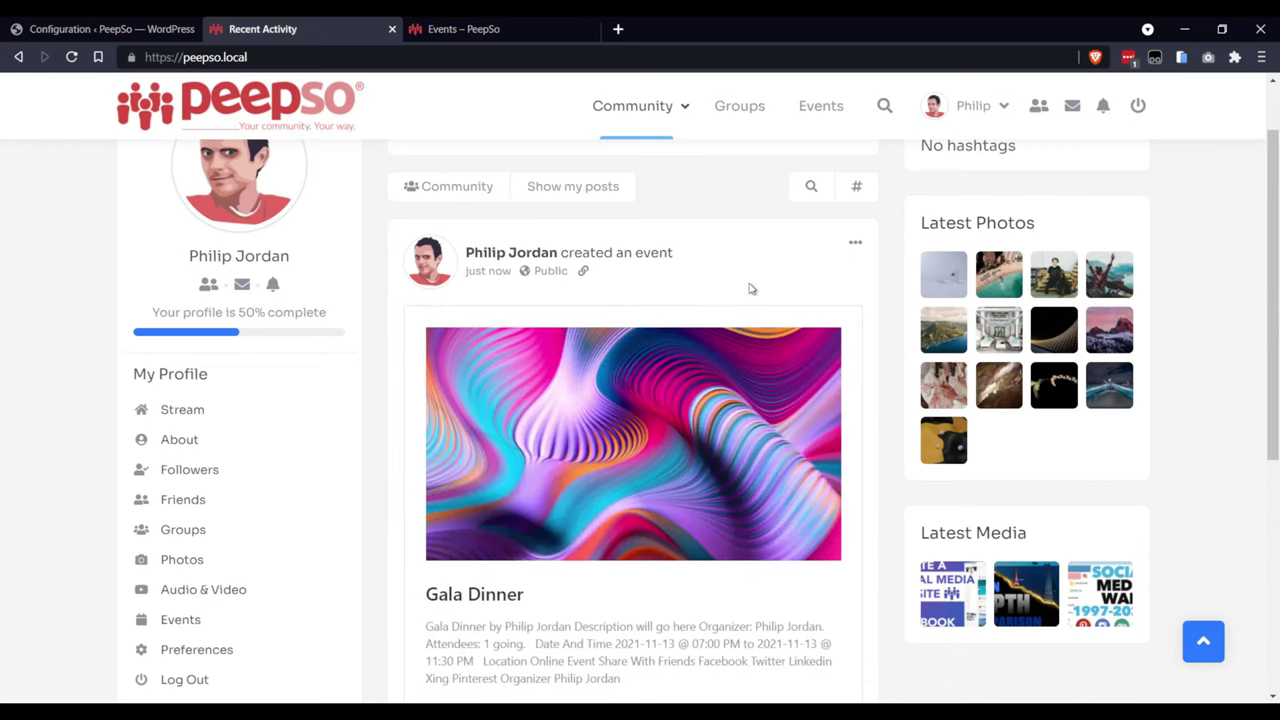
{"action": "scroll", "coordinate": [740, 300], "scroll_direction": "down", "scroll_amount": 2}
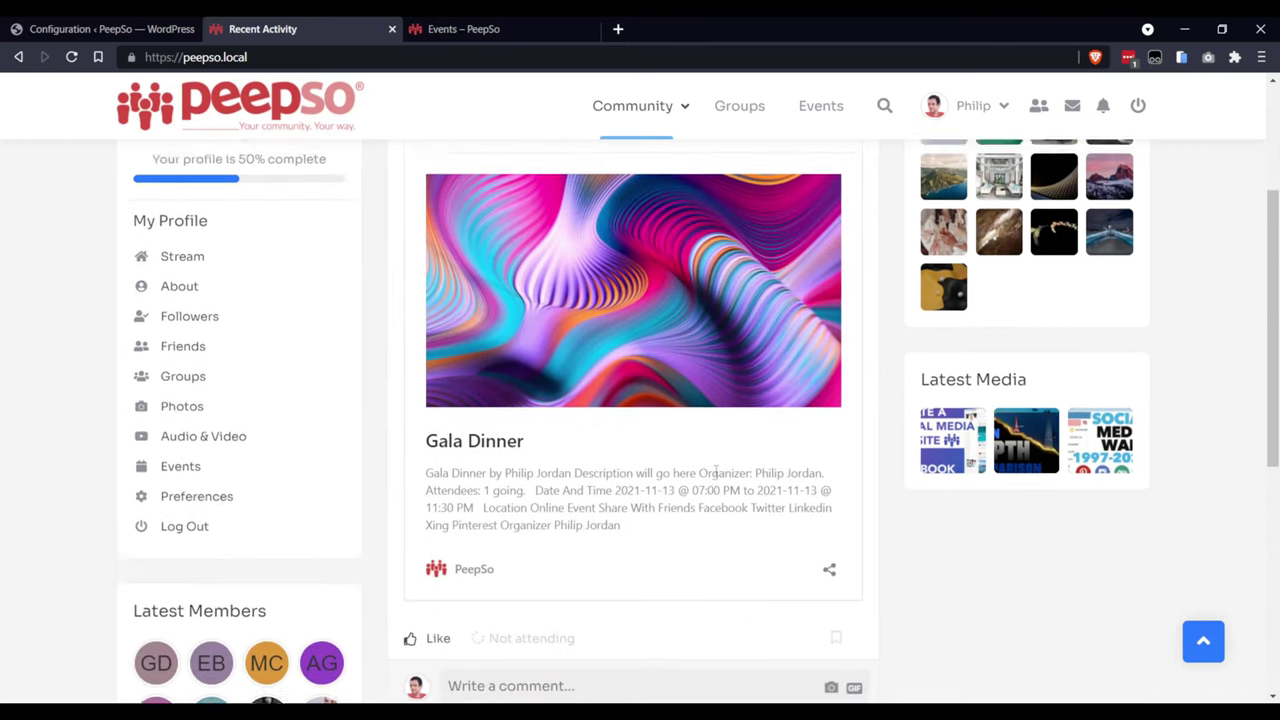
{"action": "scroll", "coordinate": [716, 470], "scroll_direction": "up", "scroll_amount": 3}
Step: Open the Gala Dinner event page and review its attendees, date, location, sharing links and organizer
{"action": "scroll", "coordinate": [694, 357], "scroll_direction": "down", "scroll_amount": 3}
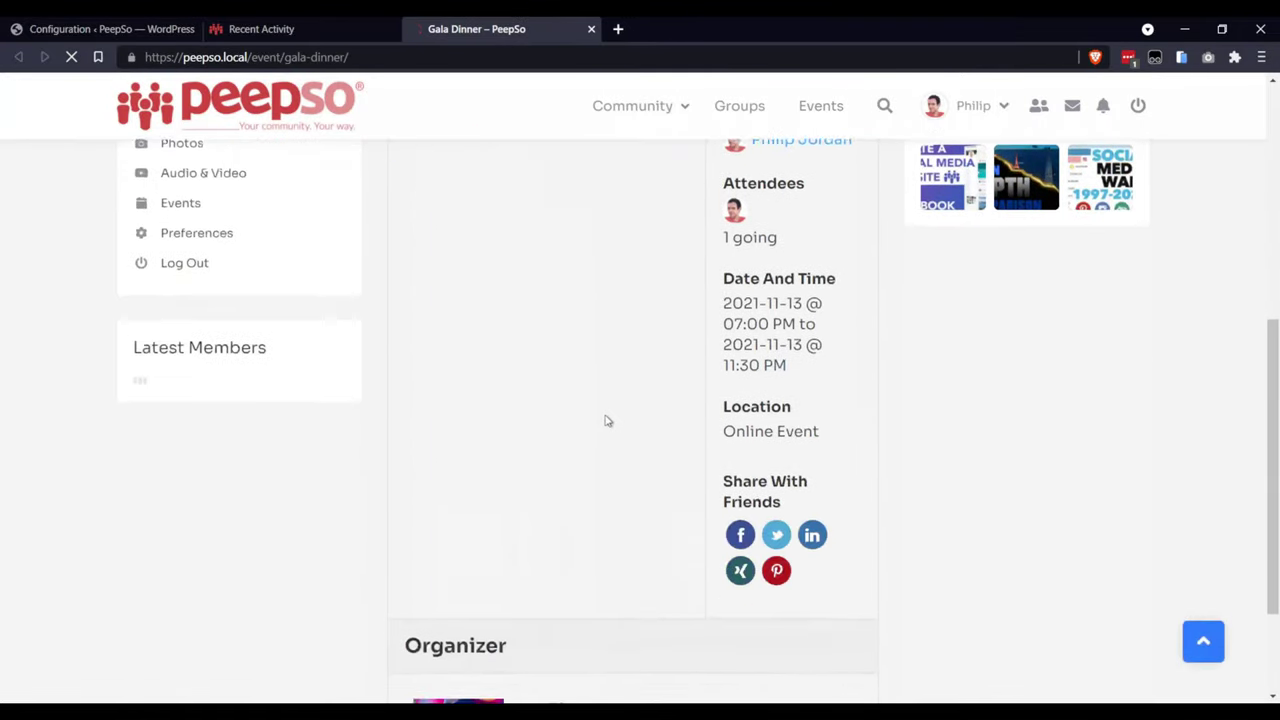
{"action": "scroll", "coordinate": [605, 421], "scroll_direction": "down", "scroll_amount": 2}
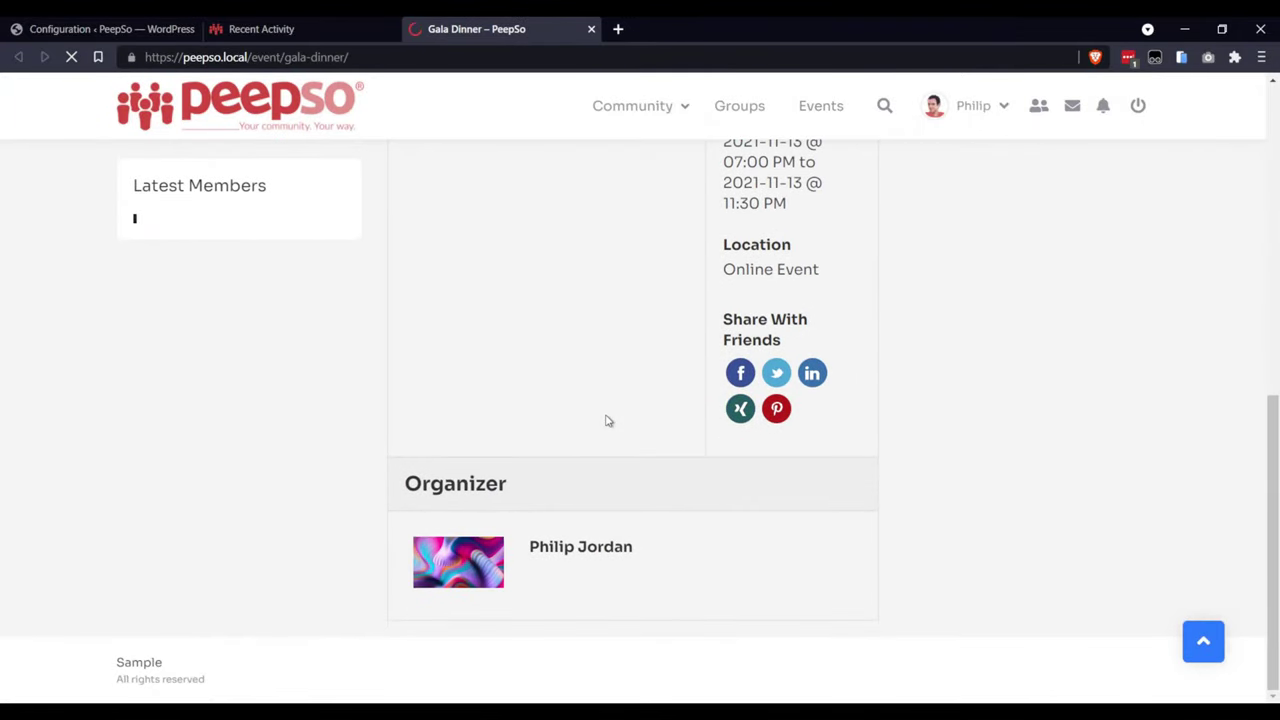
{"action": "scroll", "coordinate": [605, 421], "scroll_direction": "up", "scroll_amount": 8}
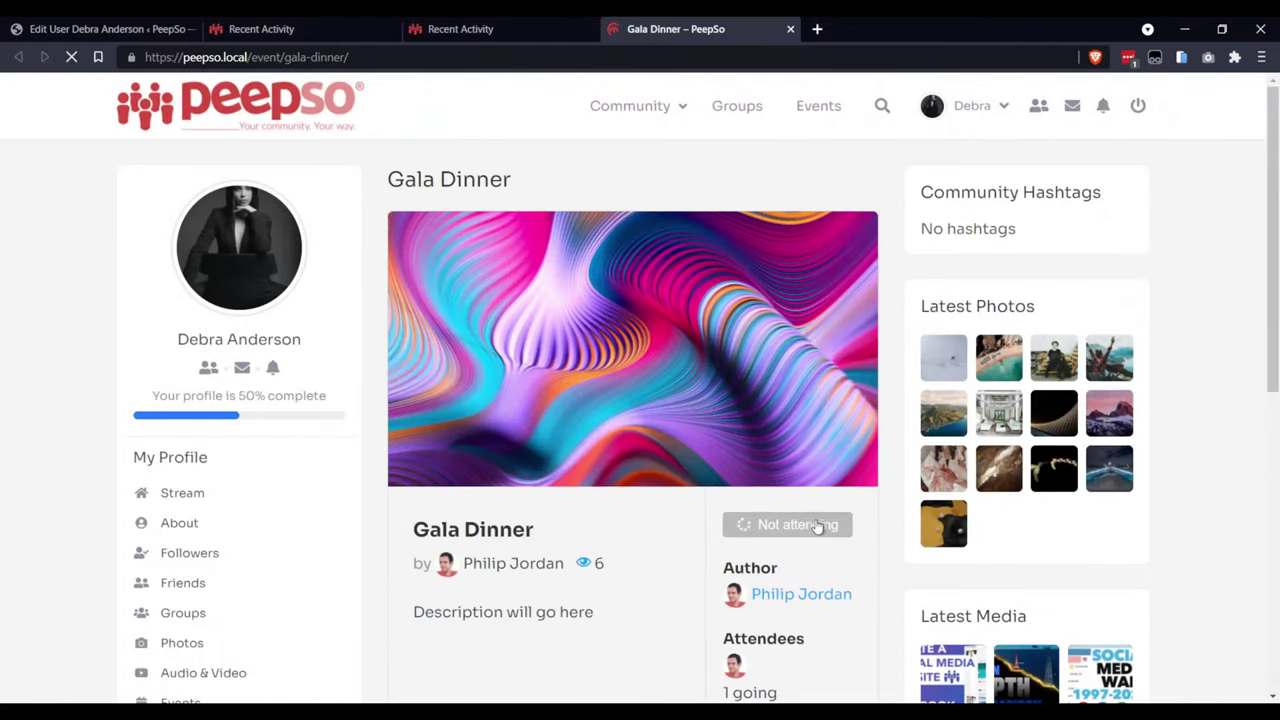
Step: On the Gala Dinner page, set the second member's RSVP status to Attending
{"action": "scroll", "coordinate": [842, 487], "scroll_direction": "down", "scroll_amount": 2}
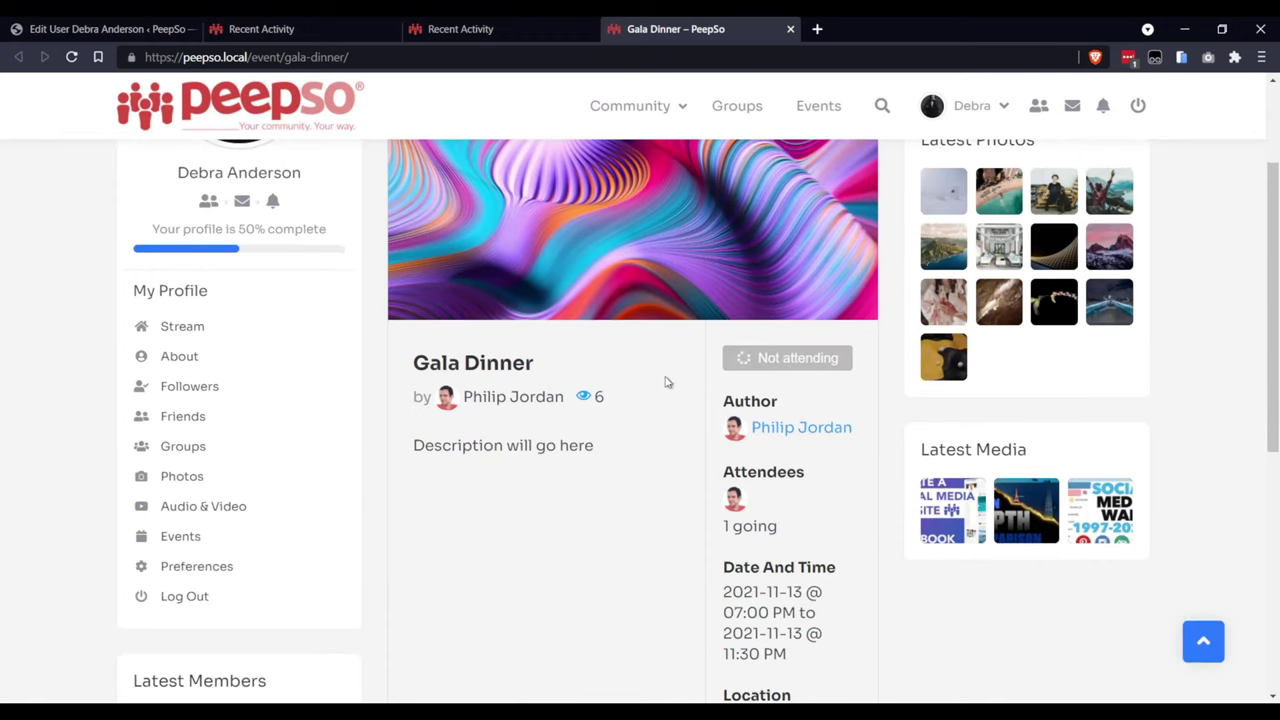
{"action": "scroll", "coordinate": [660, 382], "scroll_direction": "down", "scroll_amount": 2}
{"action": "scroll", "coordinate": [655, 400], "scroll_direction": "up", "scroll_amount": 1}
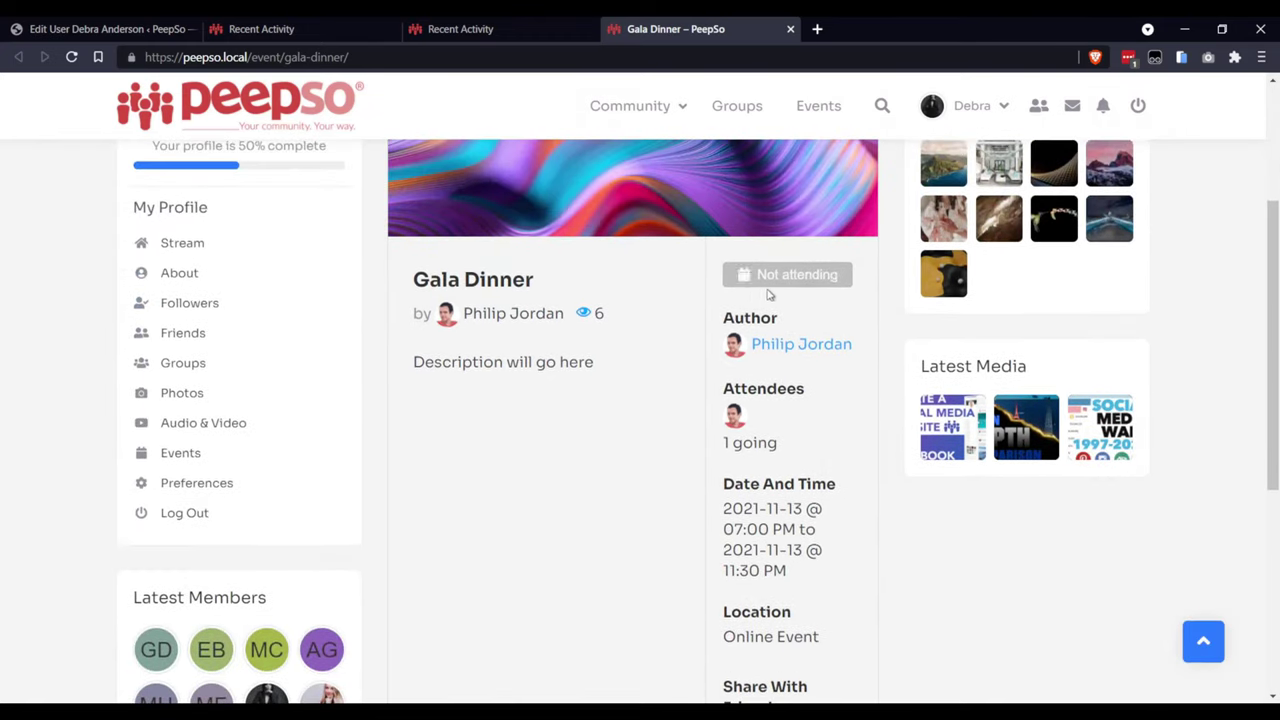
{"action": "left_click", "coordinate": [812, 280]}
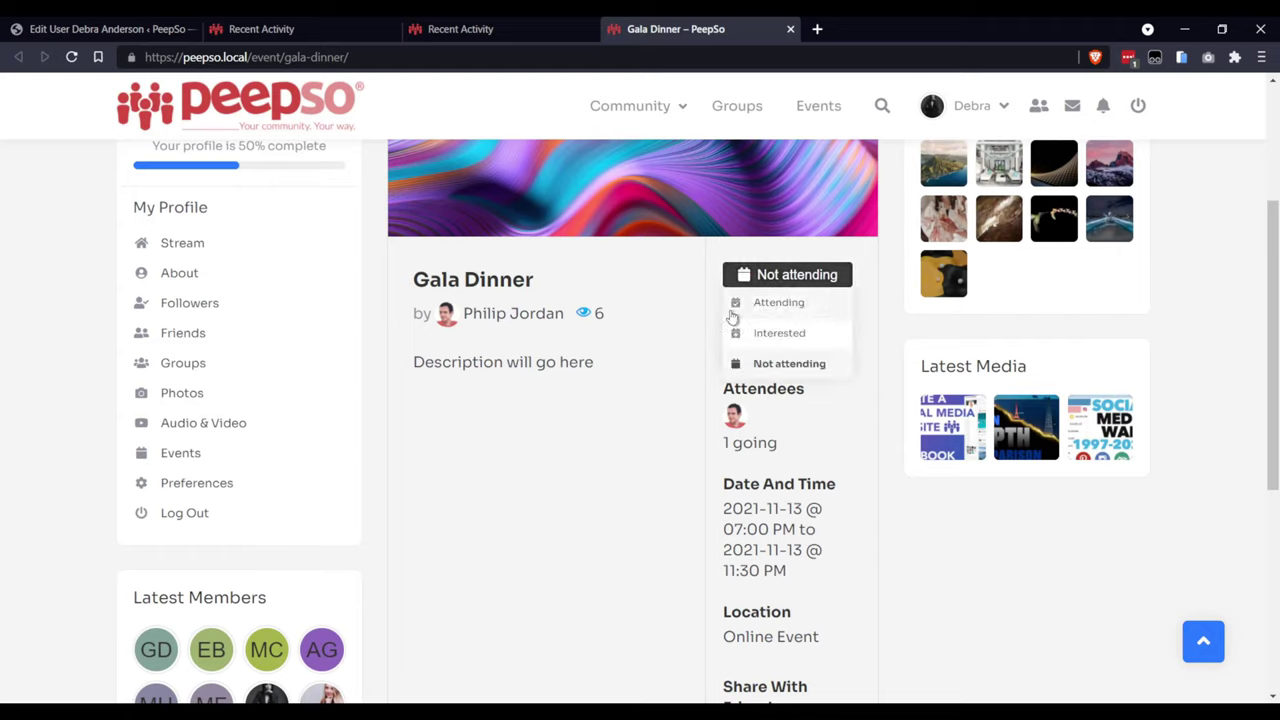
{"action": "left_click", "coordinate": [781, 307]}
Step: Reload the Gala Dinner page and check its list of attendees
{"action": "scroll", "coordinate": [630, 440], "scroll_direction": "up", "scroll_amount": 1}
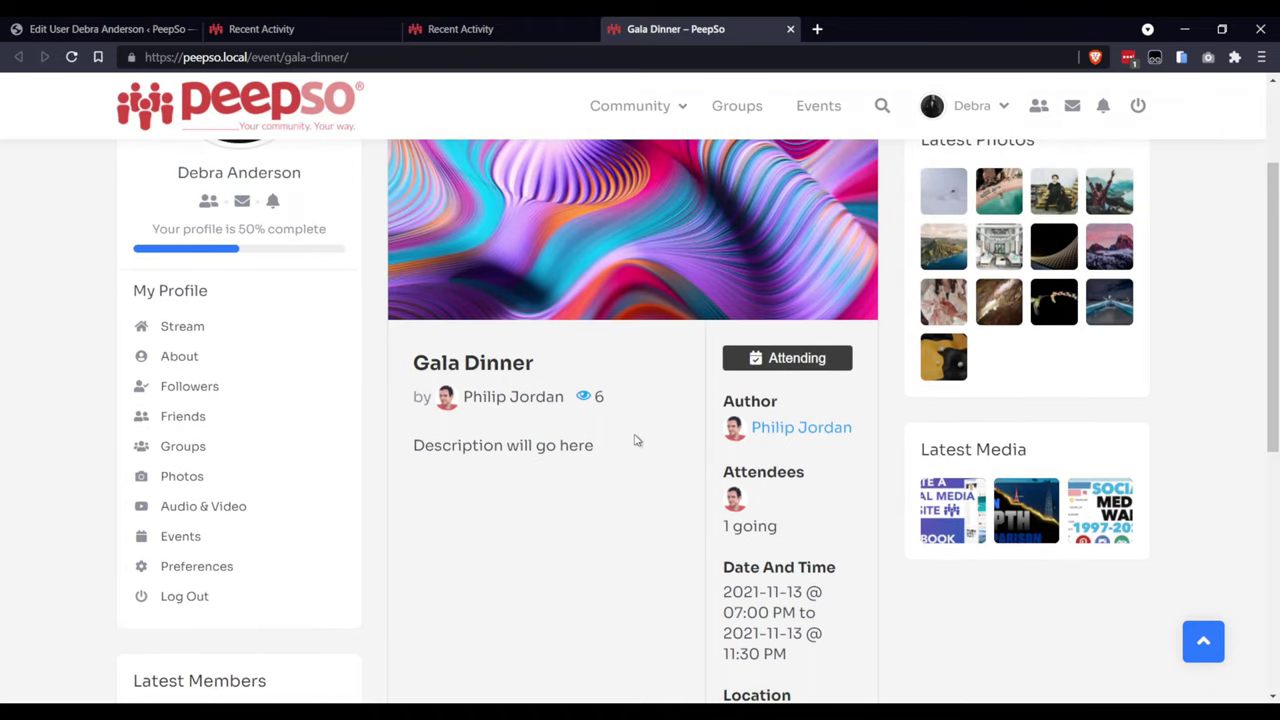
{"action": "scroll", "coordinate": [636, 440], "scroll_direction": "down", "scroll_amount": 2}
{"action": "scroll", "coordinate": [650, 375], "scroll_direction": "up", "scroll_amount": 1}
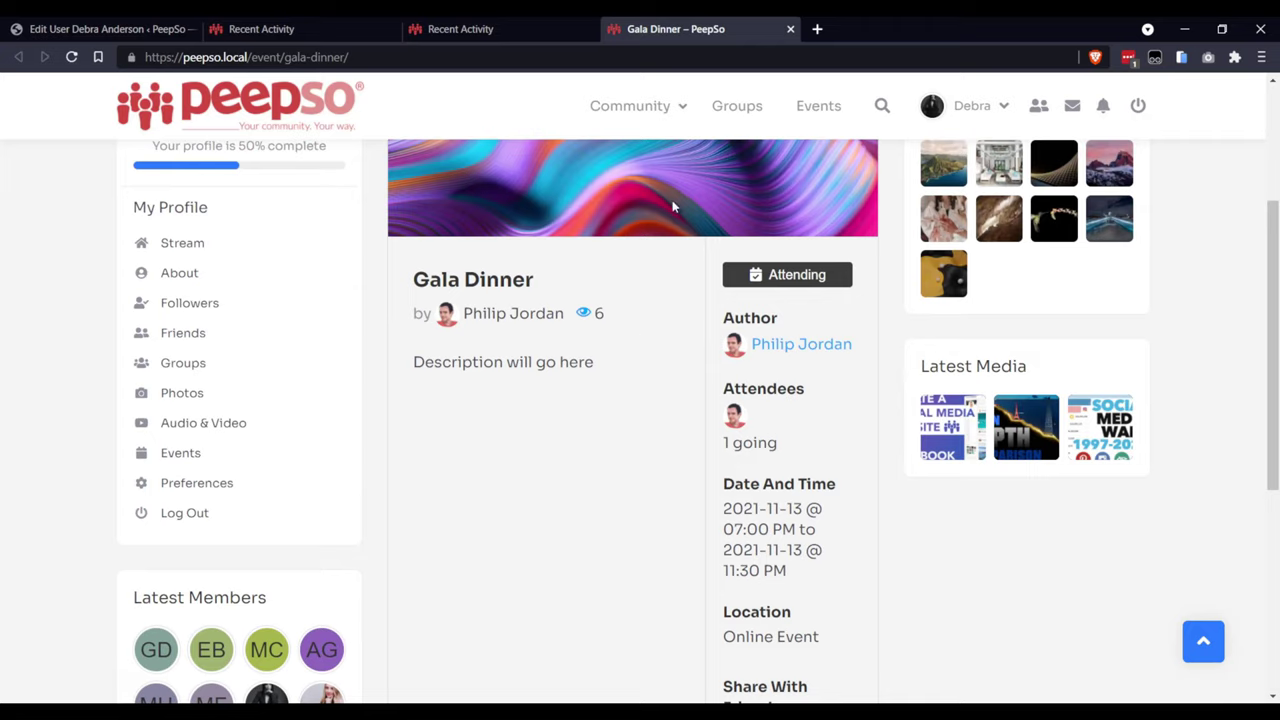
{"action": "left_click", "coordinate": [71, 57]}
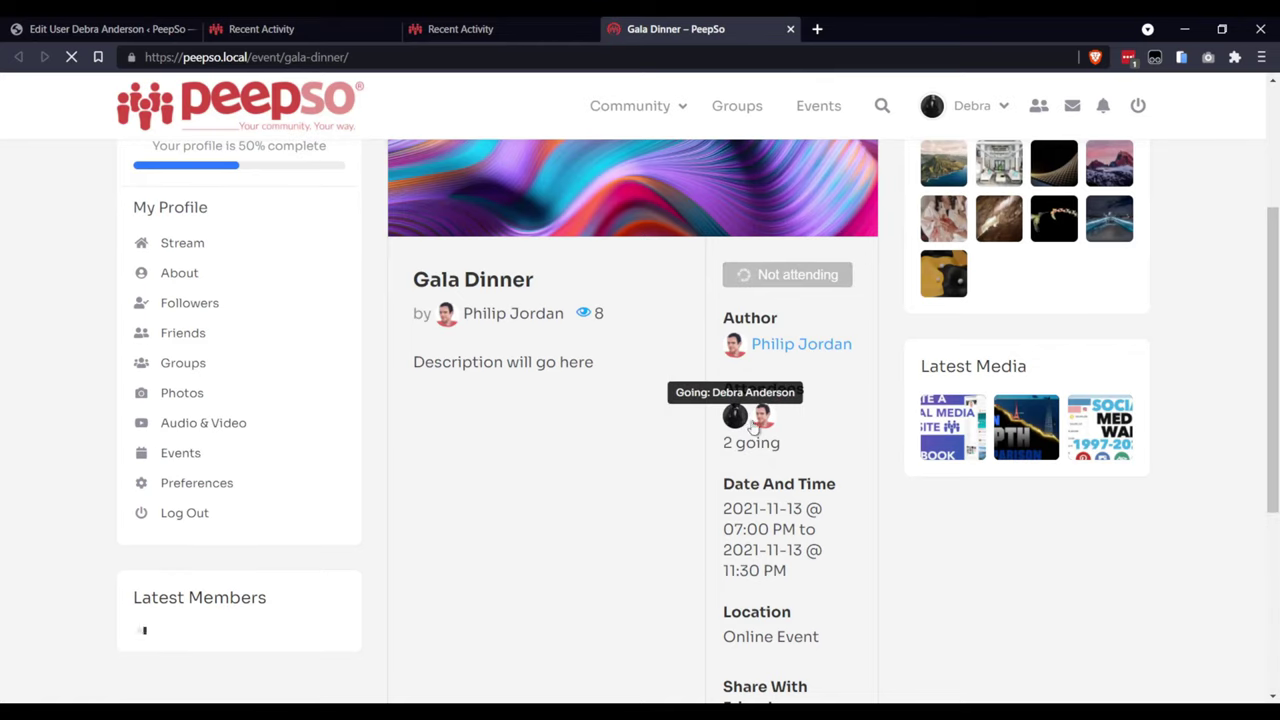
{"action": "scroll", "coordinate": [640, 444], "scroll_direction": "up", "scroll_amount": 3}
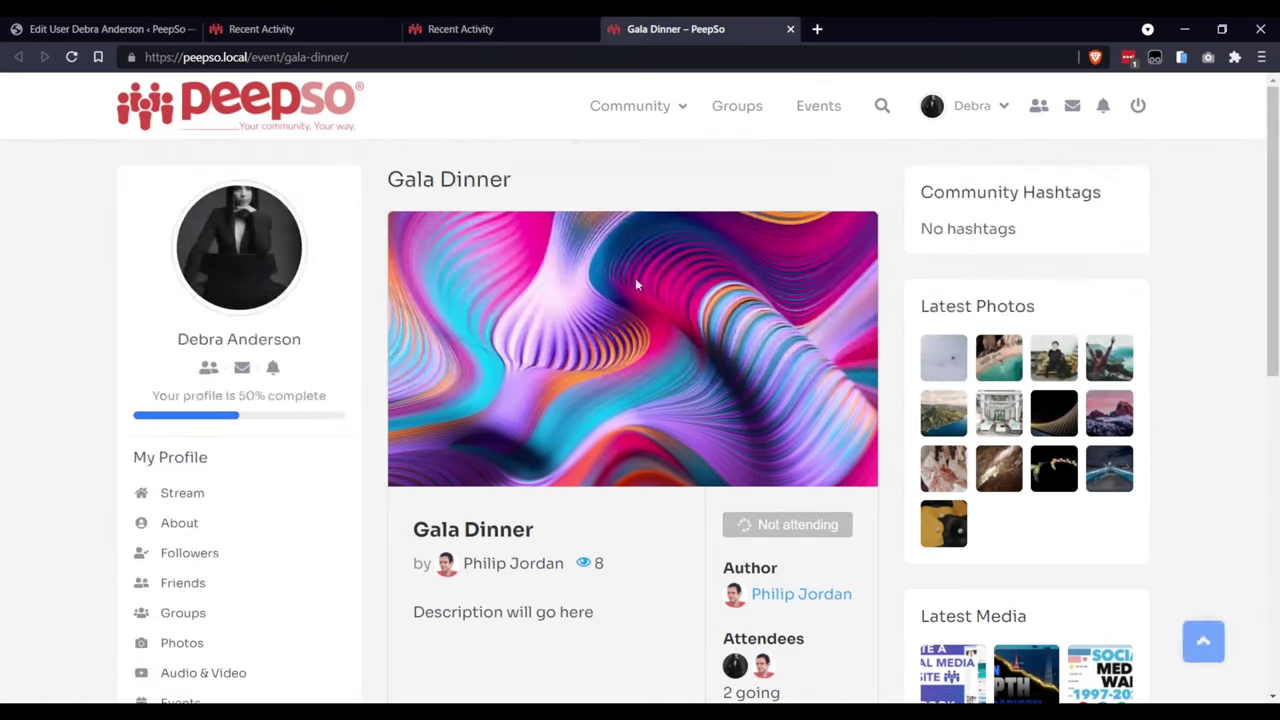
Step: Open the community activity stream and check the event author's notifications for the Gala Dinner RSVP
{"action": "left_click", "coordinate": [636, 107]}
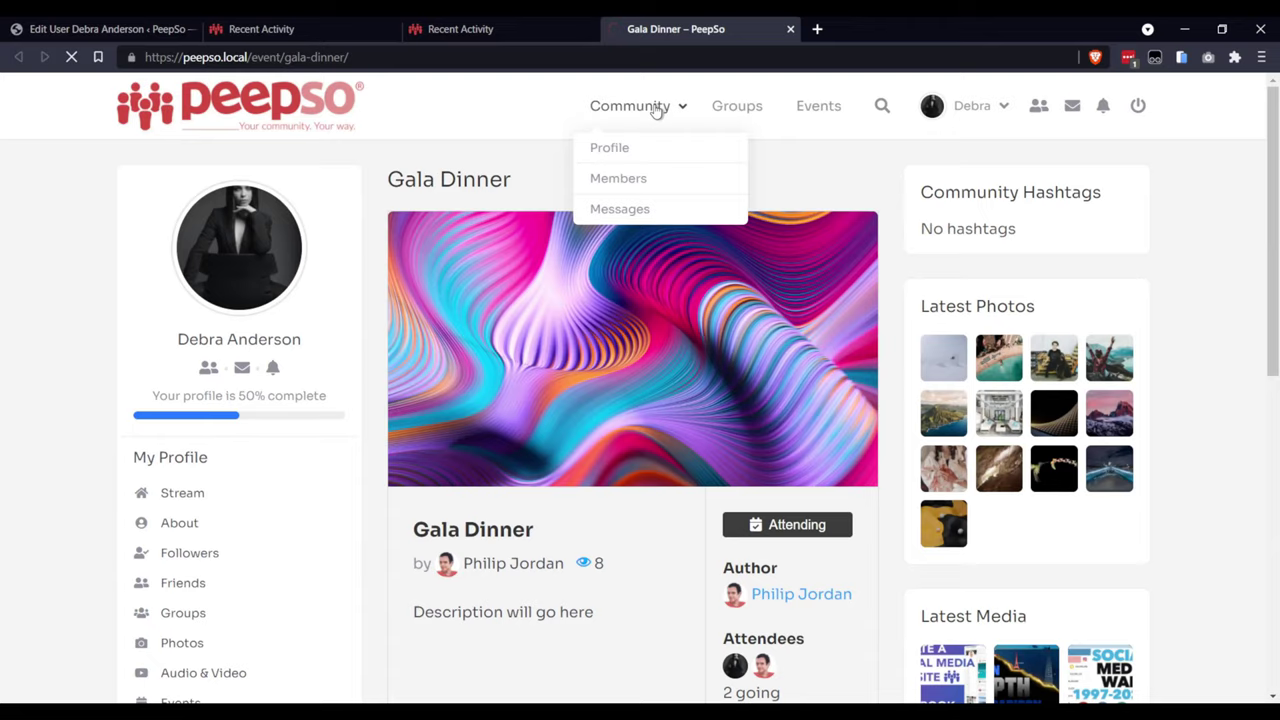
{"action": "left_click", "coordinate": [655, 107]}
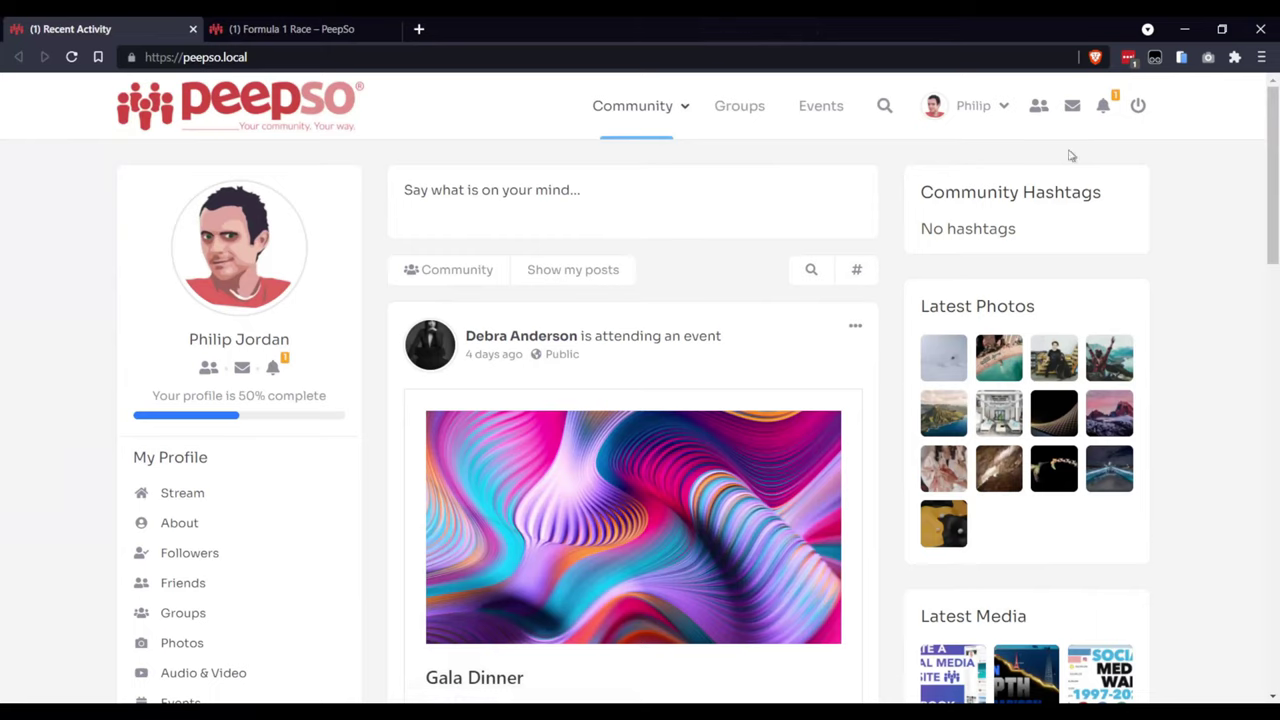
{"action": "left_click", "coordinate": [1101, 108]}
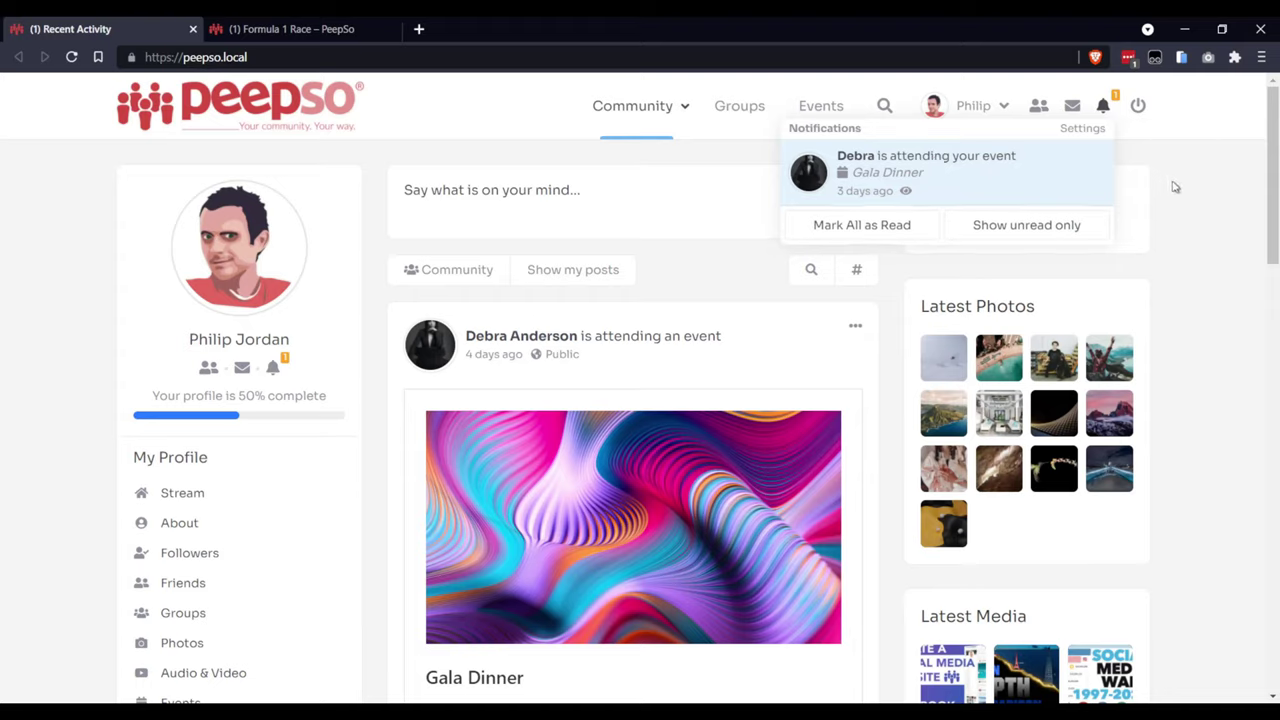
{"action": "left_click", "coordinate": [1214, 240]}
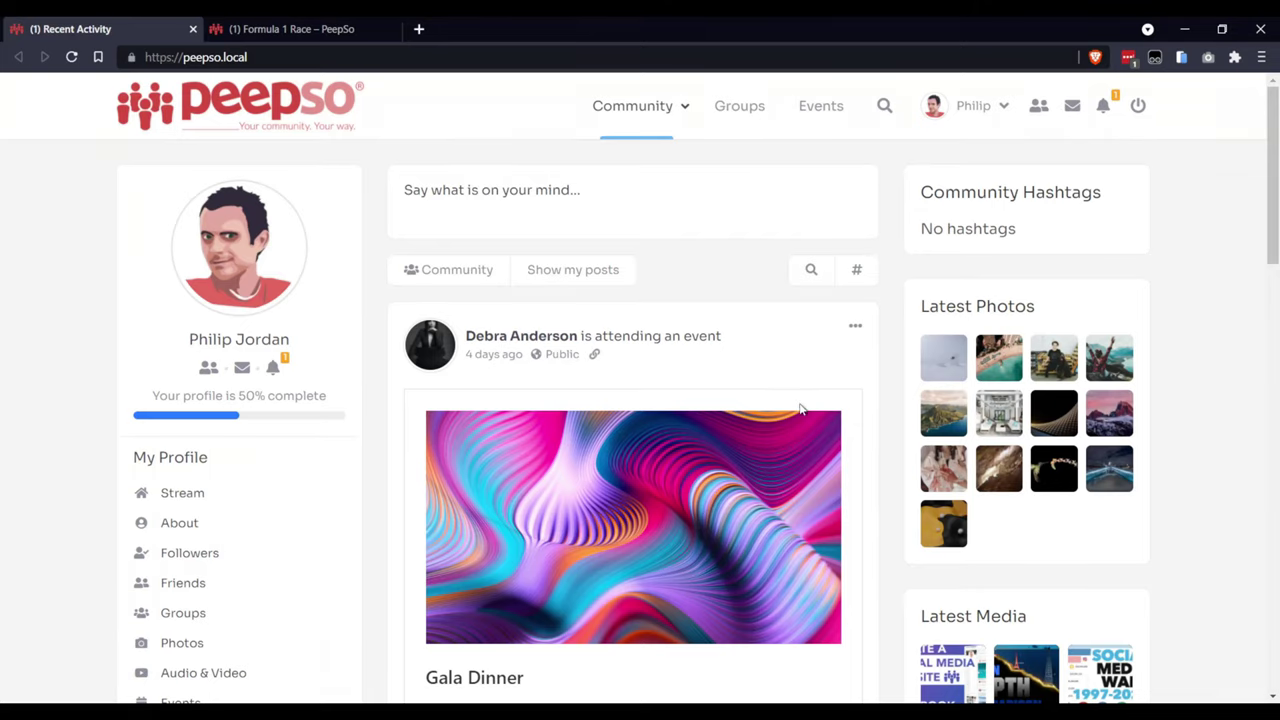
Step: Switch to the Formula 1 Race event page and disable the event's notifications
{"action": "left_click", "coordinate": [278, 30]}
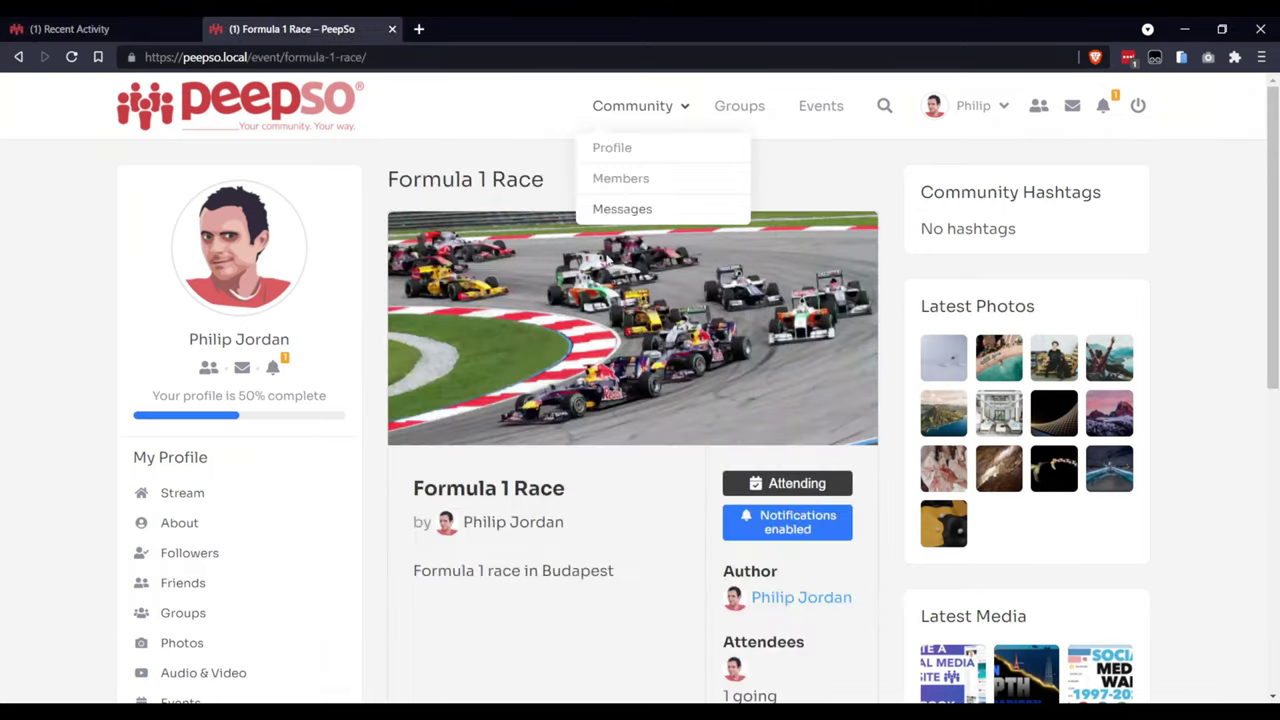
{"action": "scroll", "coordinate": [672, 370], "scroll_direction": "down", "scroll_amount": 3}
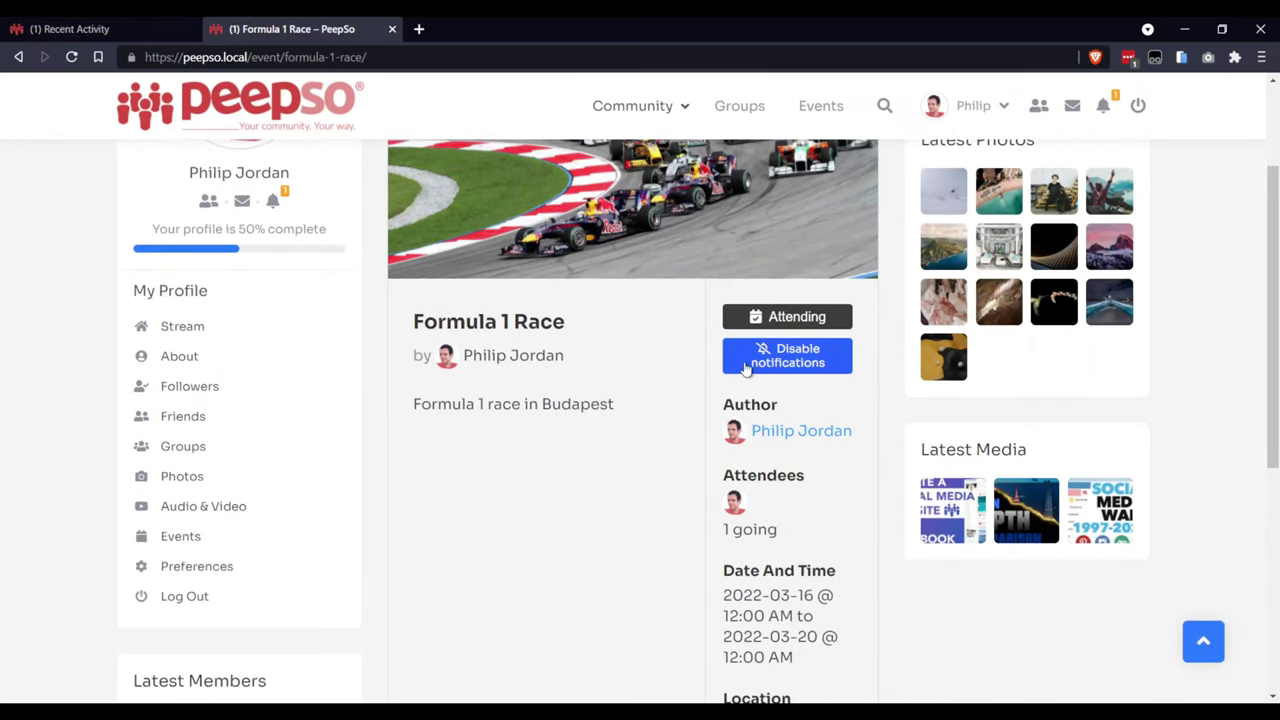
{"action": "left_click", "coordinate": [809, 365]}
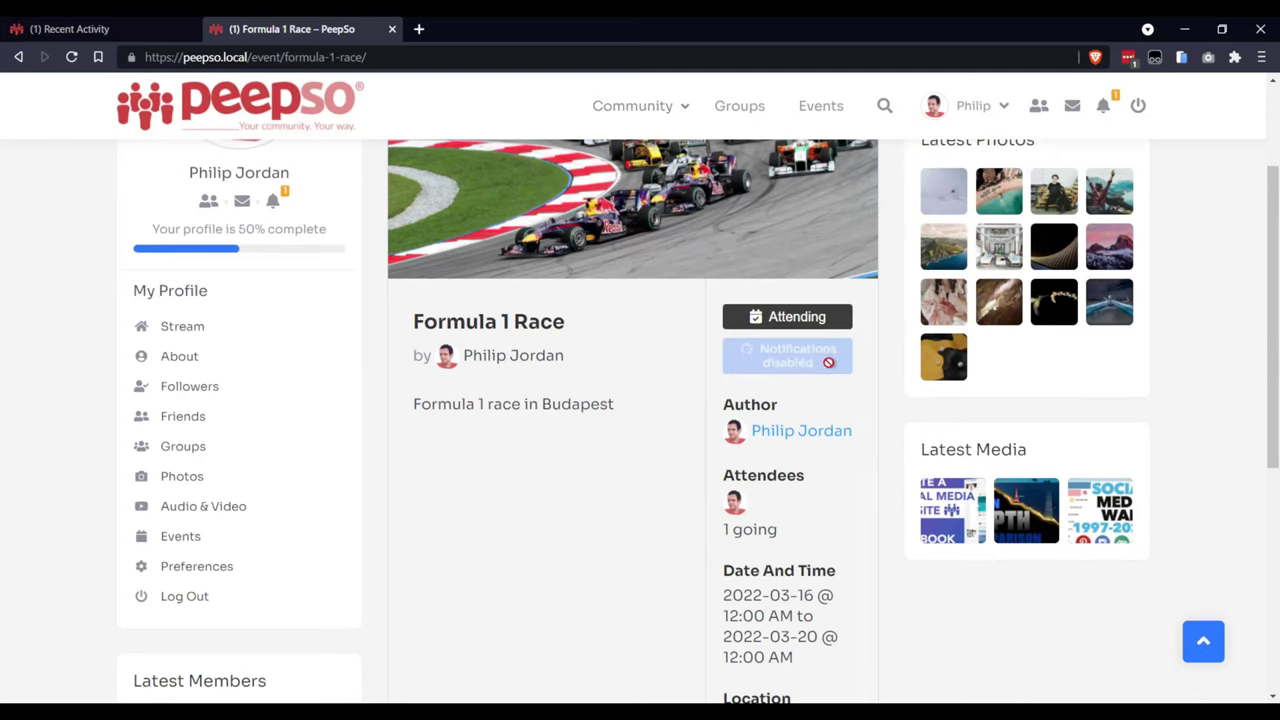